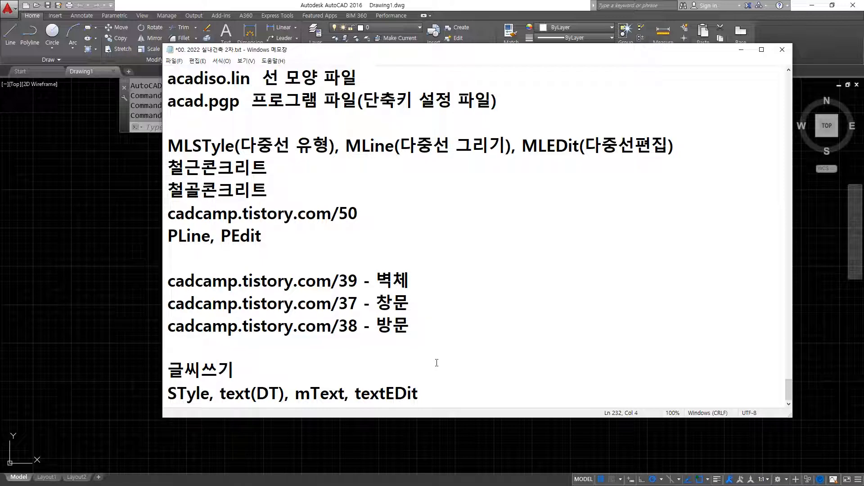
mouse_move(192, 408)
mouse_down()
mouse_move(155, 399)
mouse_move(211, 412)
mouse_up()
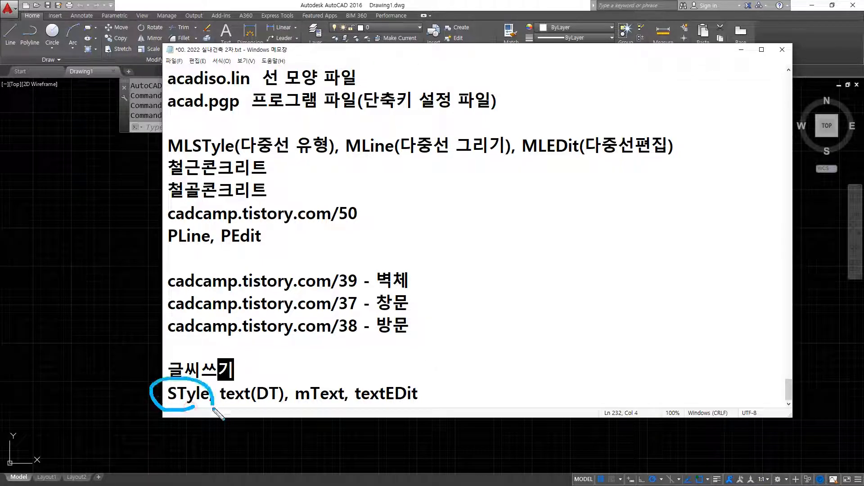
mouse_move(278, 416)
mouse_down()
mouse_move(227, 394)
mouse_move(342, 389)
mouse_move(247, 411)
mouse_up()
mouse_move(397, 409)
mouse_down()
mouse_move(370, 385)
mouse_move(389, 410)
mouse_up()
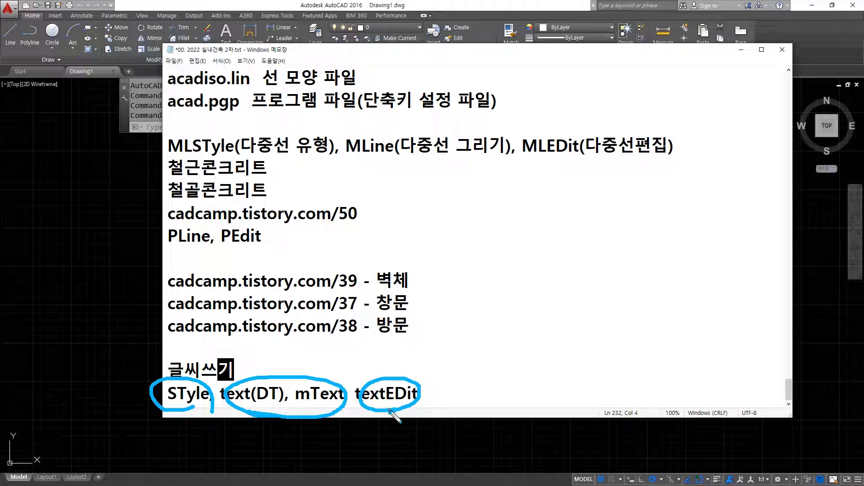
key(Escape)
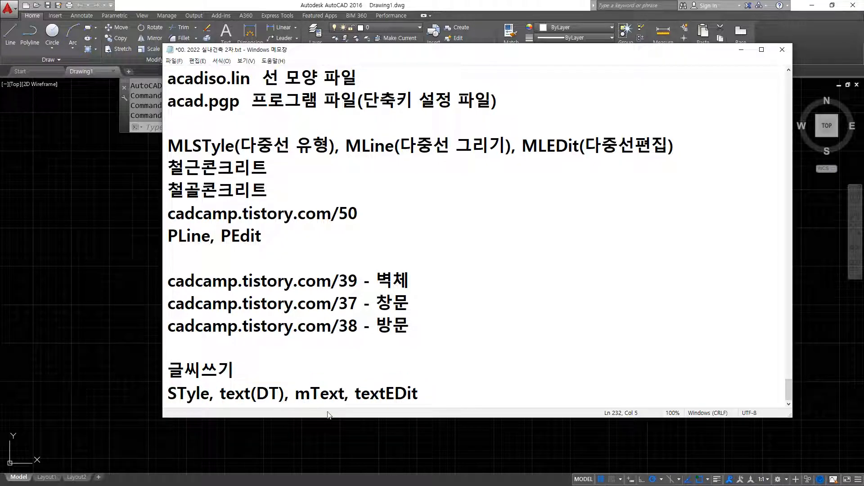
key(ctrl+2)
mouse_move(318, 402)
mouse_down()
mouse_move(266, 370)
mouse_move(319, 408)
mouse_move(272, 386)
mouse_move(316, 406)
mouse_up()
drag(399, 408, 400, 378)
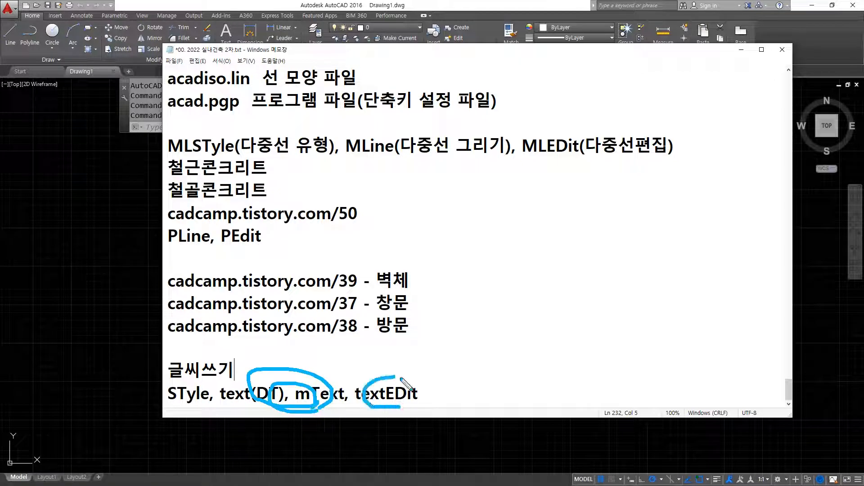
key(e)
drag(359, 406, 427, 407)
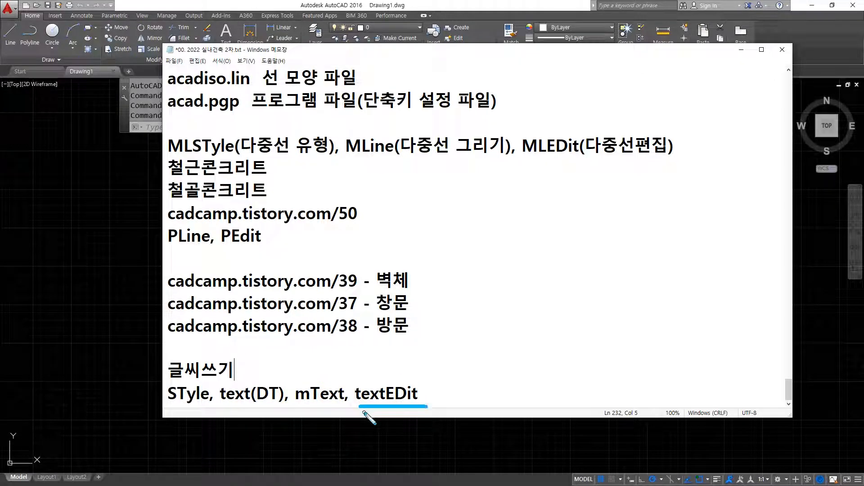
key(Escape)
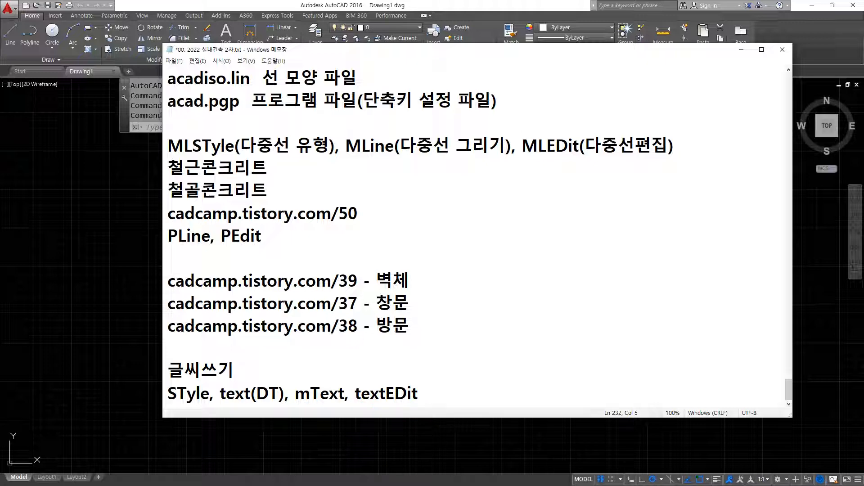
Step: Switch to AutoCAD, view the Standard text style in the Text Style dialog and close it
key(alt+Tab)
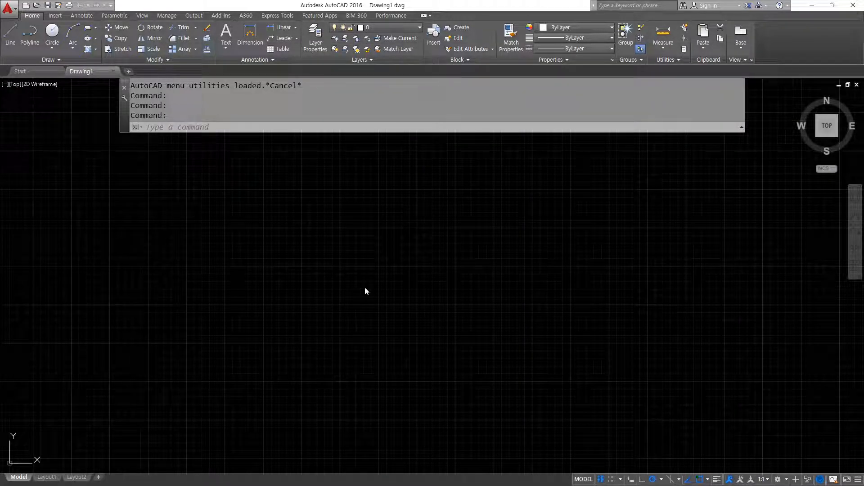
text(st)
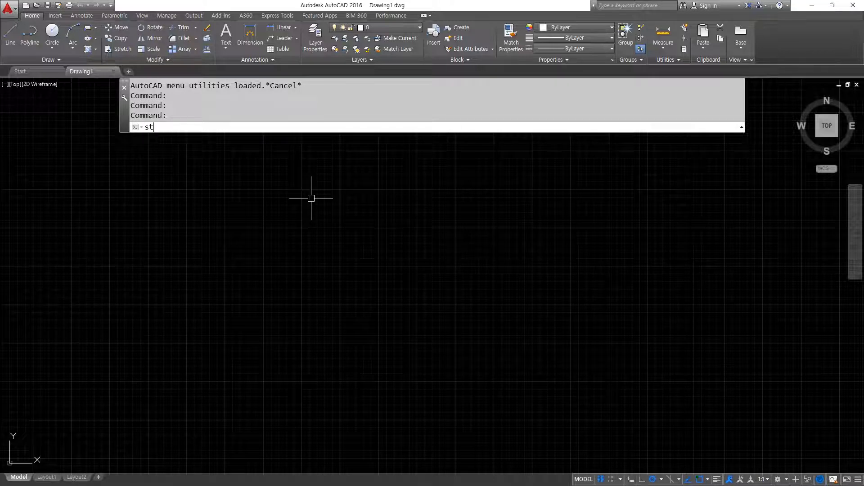
key(Return)
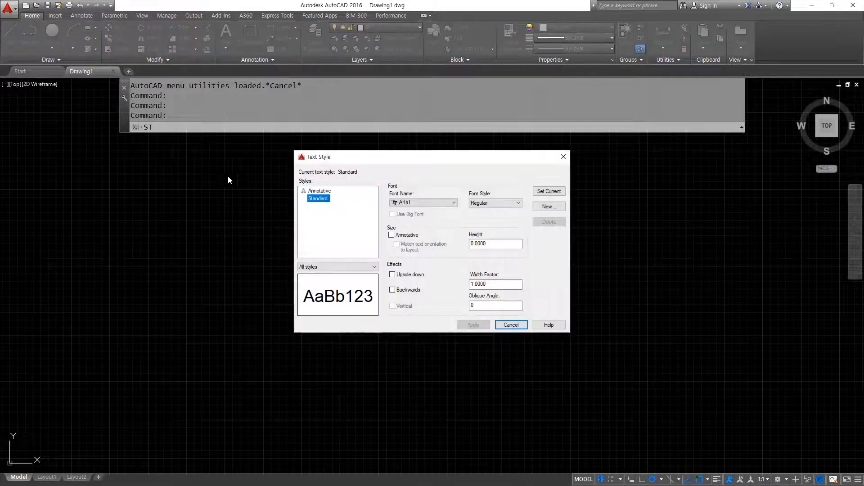
click(563, 157)
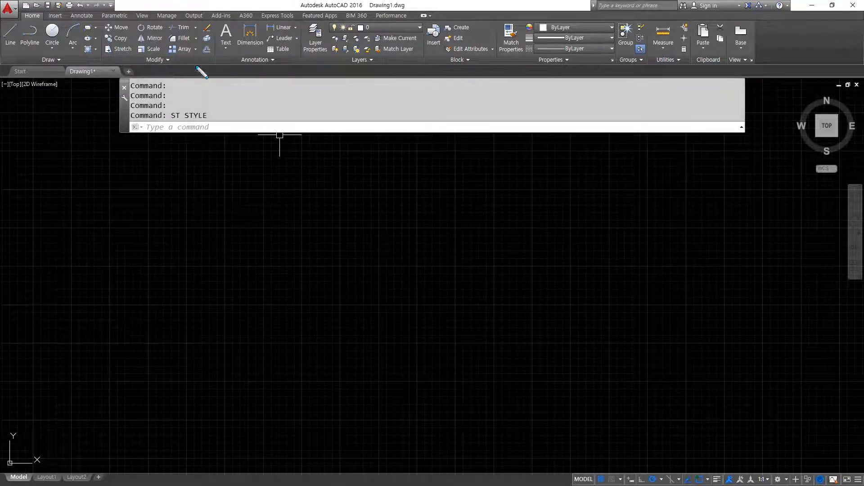
Step: Look over the Multiline and Single Line text tools and open the Text Style dialog from the annotation tools
click(226, 51)
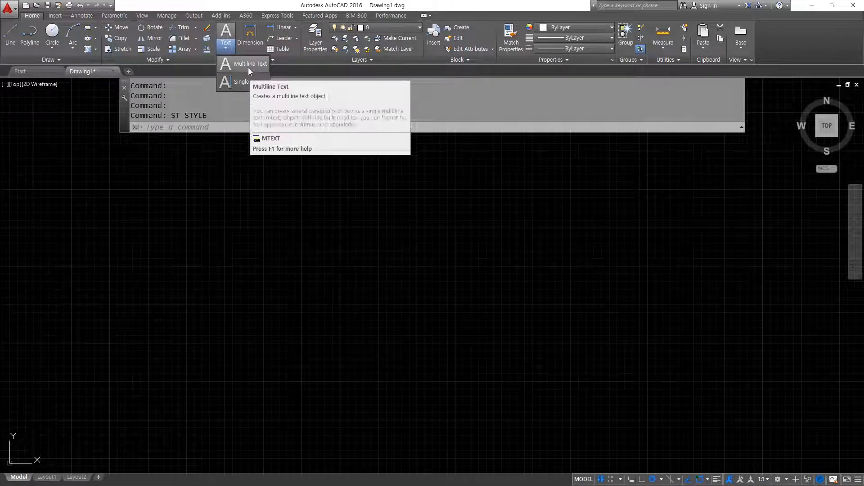
click(84, 30)
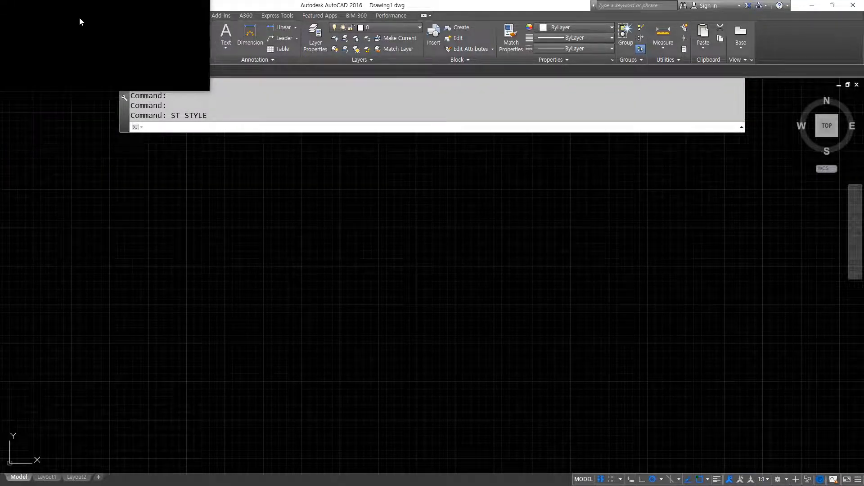
drag(36, 18, 81, 18)
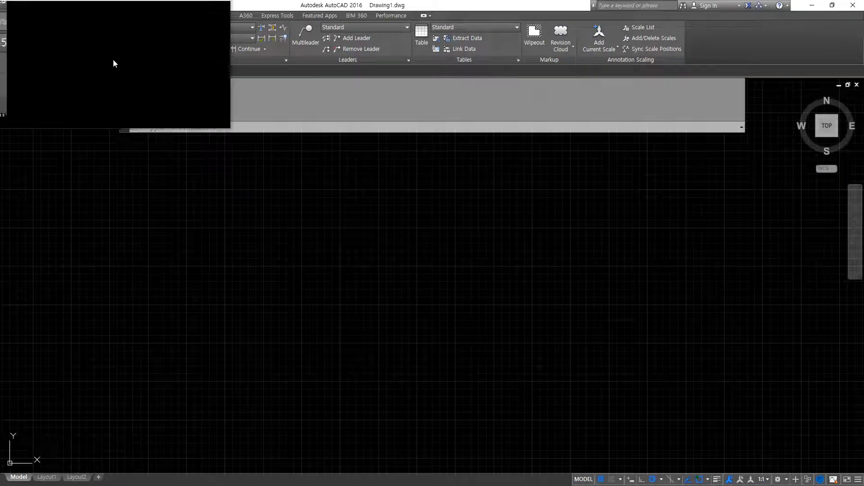
click(133, 82)
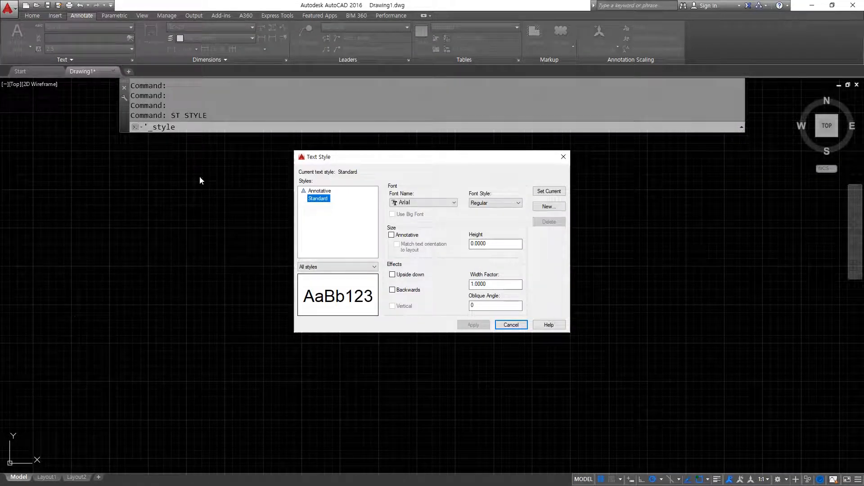
click(563, 156)
click(131, 60)
Step: Switch to the Notepad notes and add the line "1. 고딕체" below the text commands
key(alt+Tab)
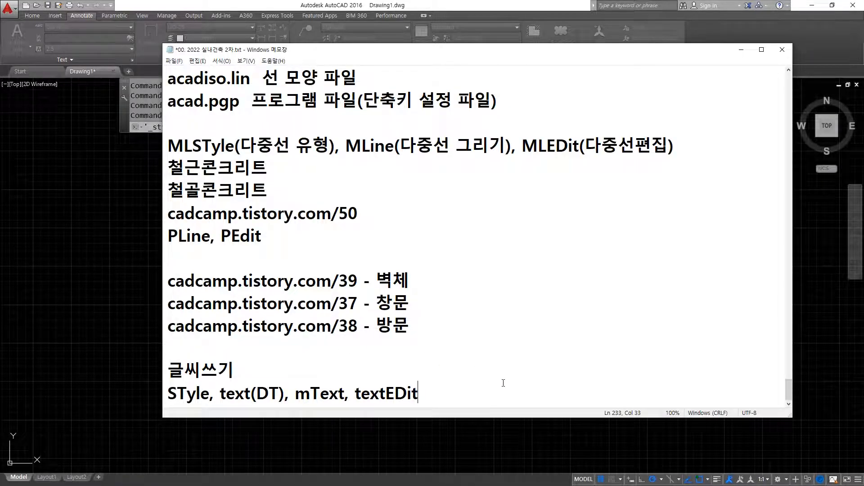
key(Return)
text(1.)
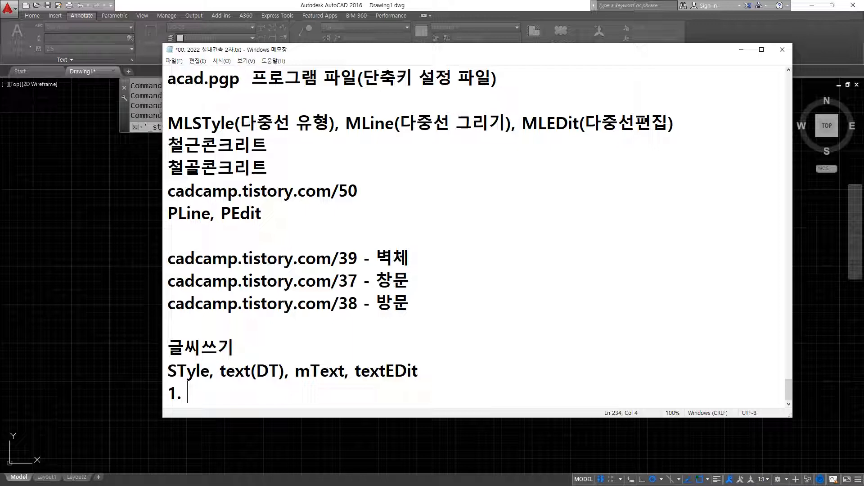
text(고딕ㅊ)
key(Return)
Step: Add a second numbered note reading "2. 누구나 다 가지고 있는 폰트를 사용할 것"
text(2.)
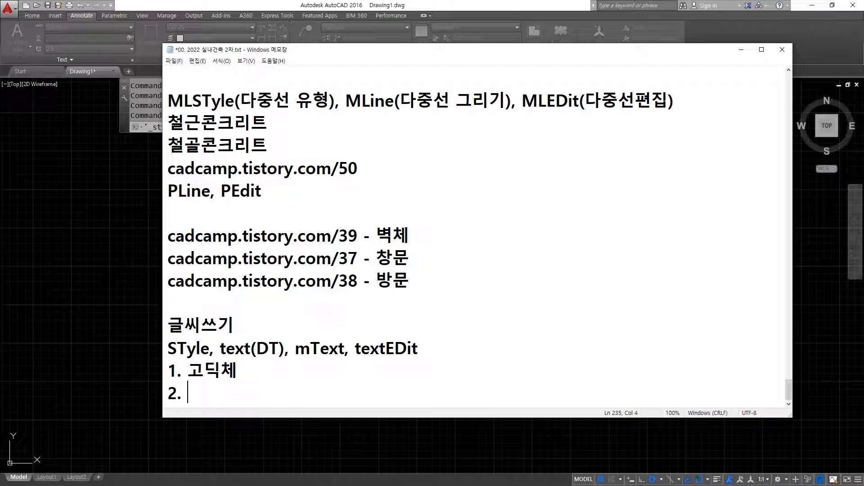
text(누구나 다 )
text(가지고 )
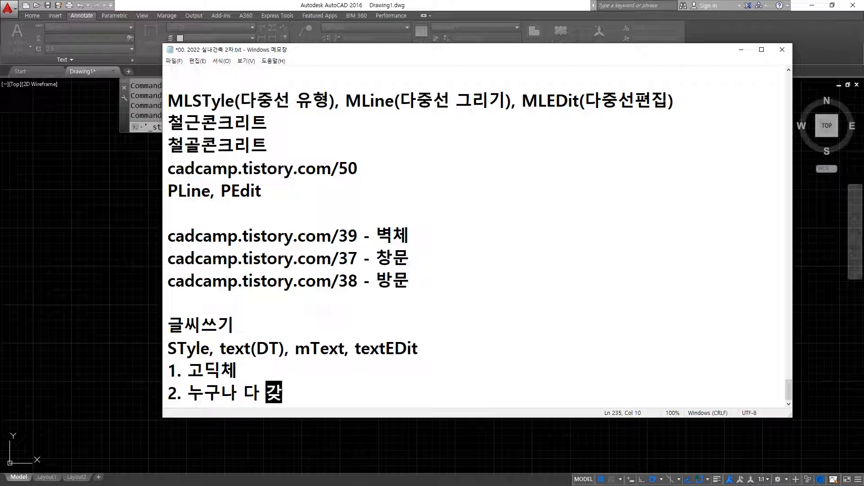
text(있는 )
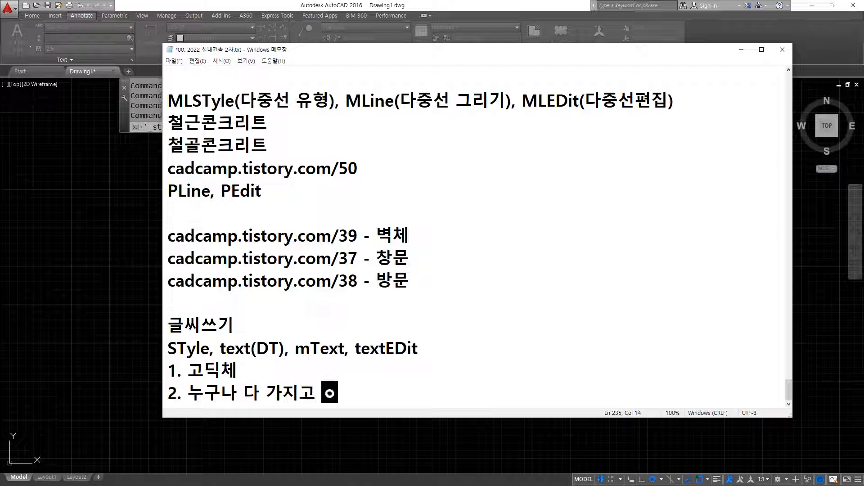
text(폰트를 ㅏ)
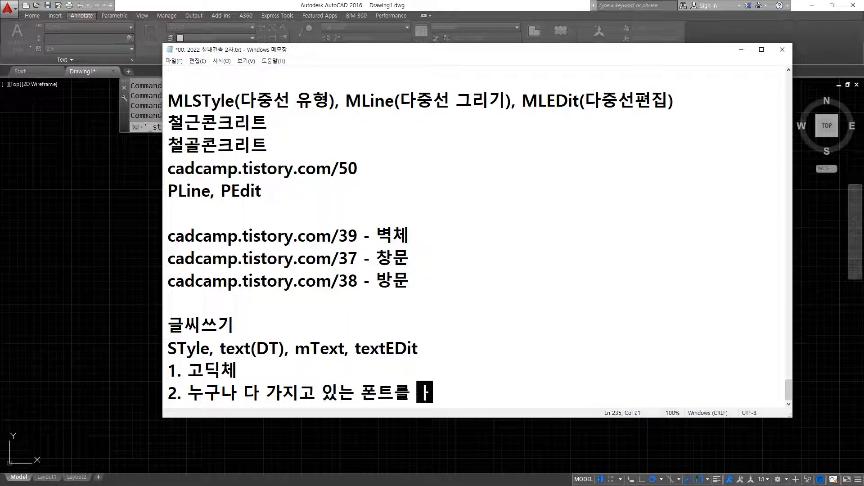
key(BackSpace)
text(사용할 것)
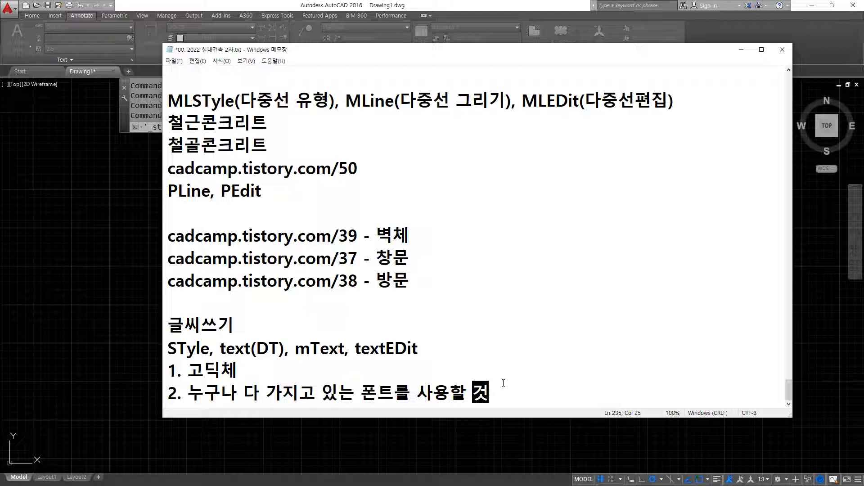
text(()))
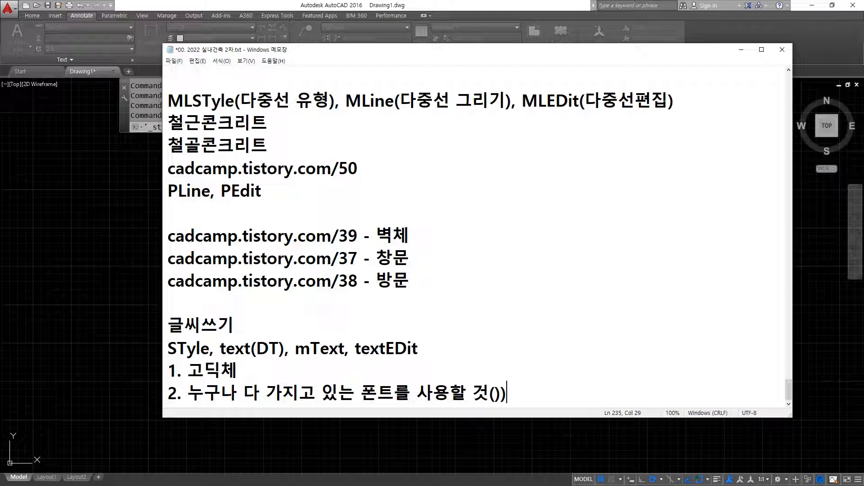
key(BackSpace)
key(BackSpace)
key(BackSpace)
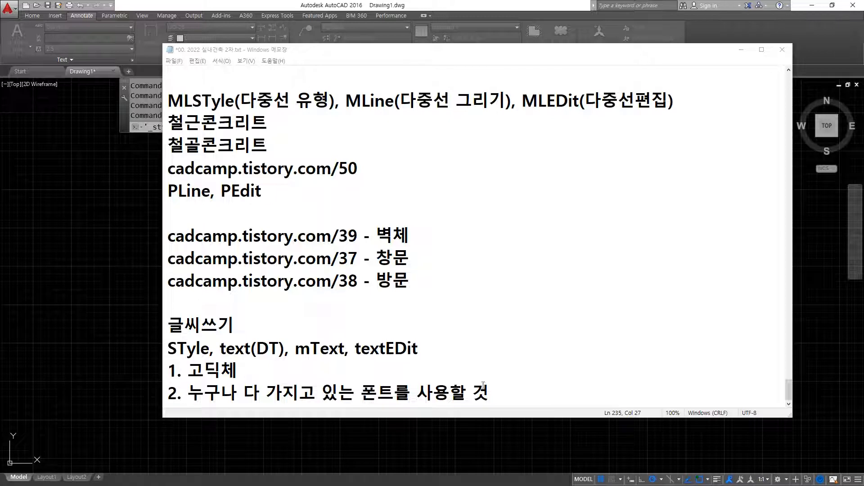
Step: Append the font examples "- 돋움, 바탕, 궁서, 굴림(고딕)" to the second note
click(604, 384)
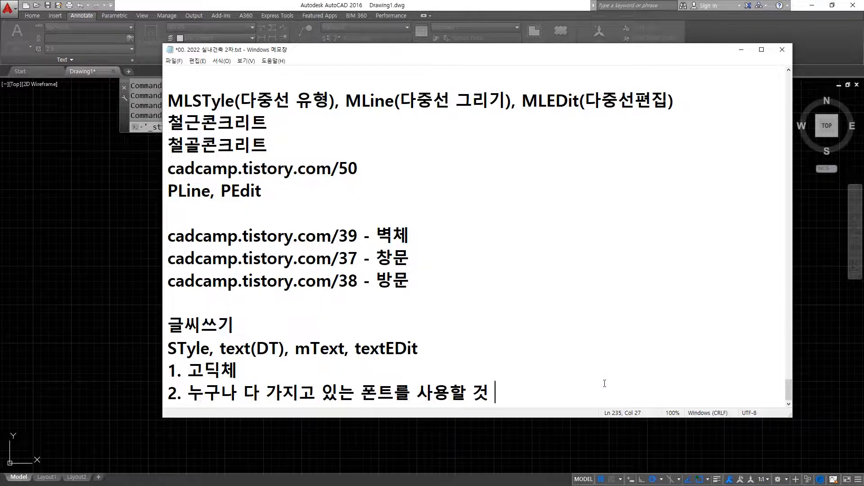
text(-)
text(돋움, ㅂ)
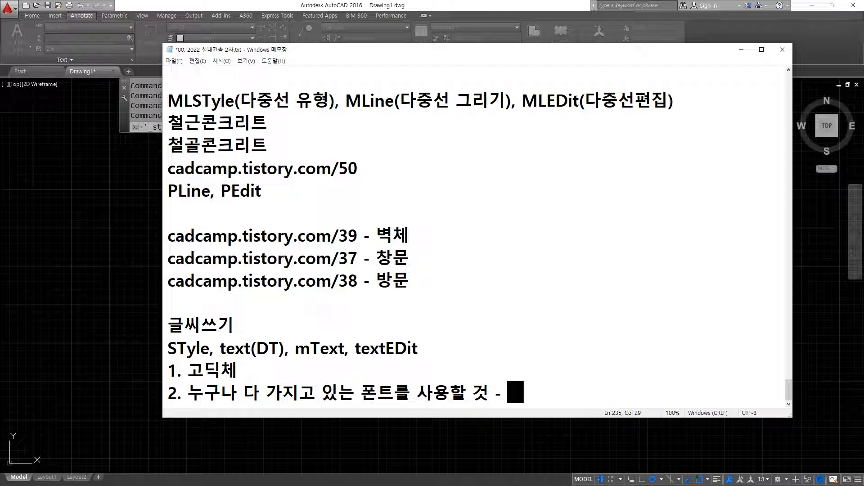
text(ㅏ탕, 궁)
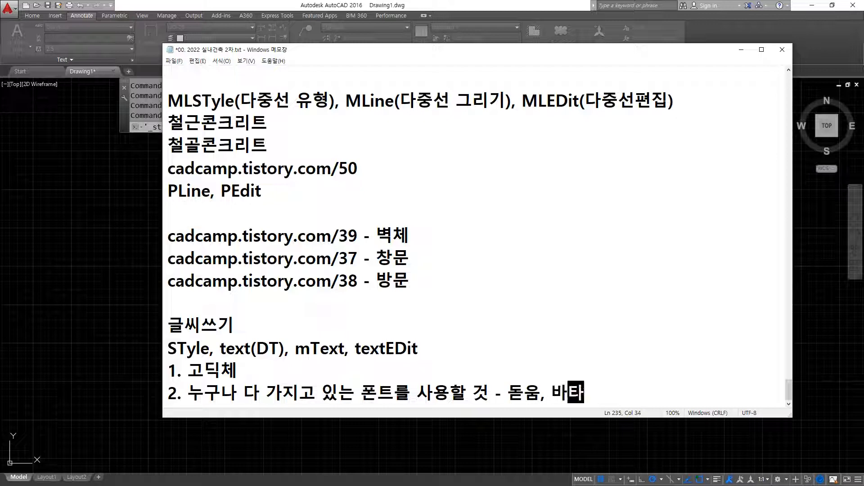
text(서, 굴림)
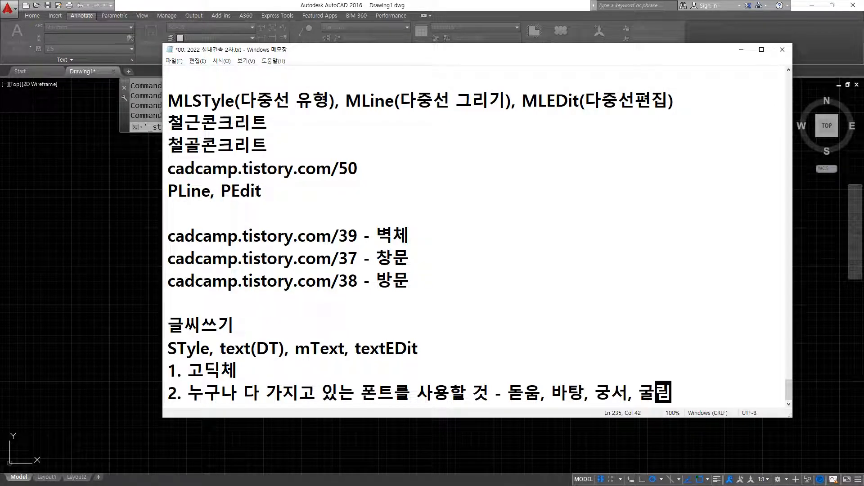
text(()
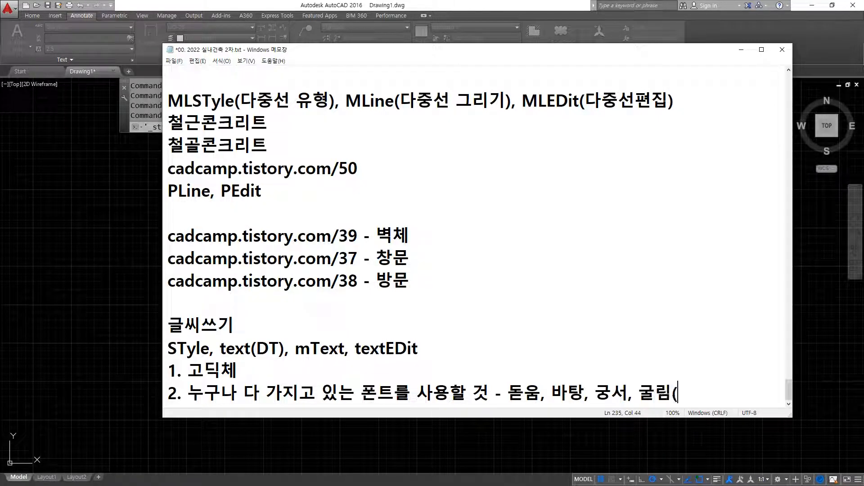
text(고딕))
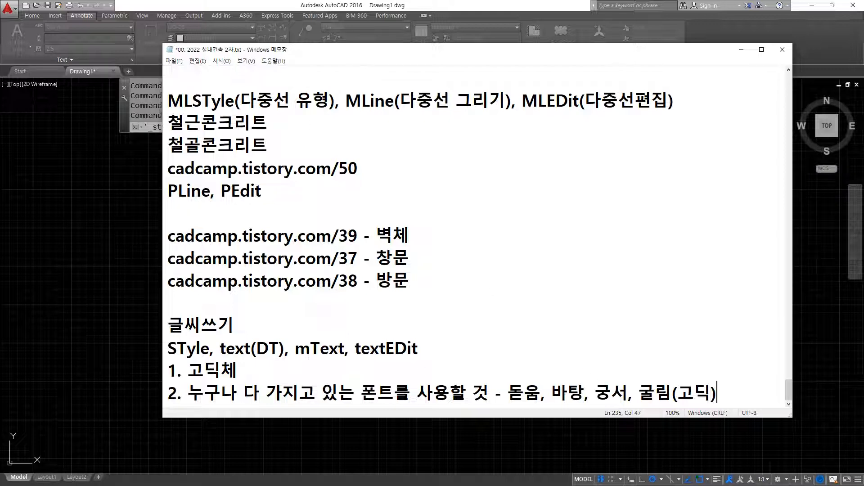
key(alt+Tab)
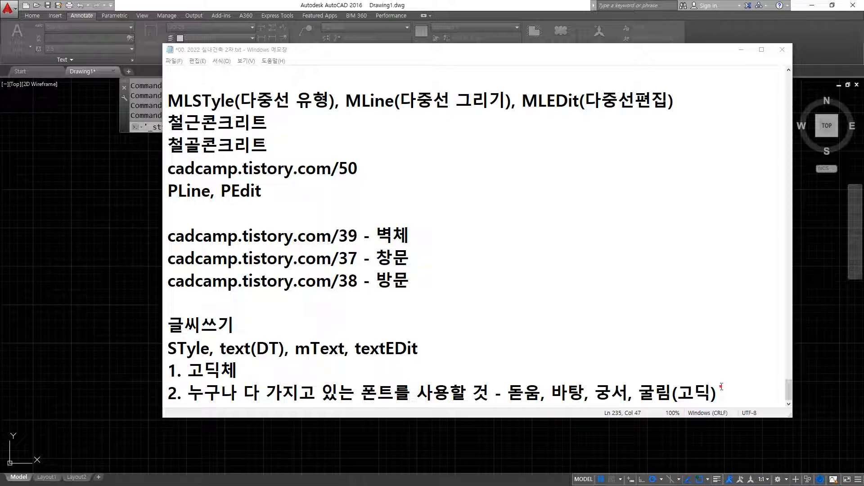
Step: Add a line reading "조합형, 완성형" below the second note
click(720, 387)
key(Return)
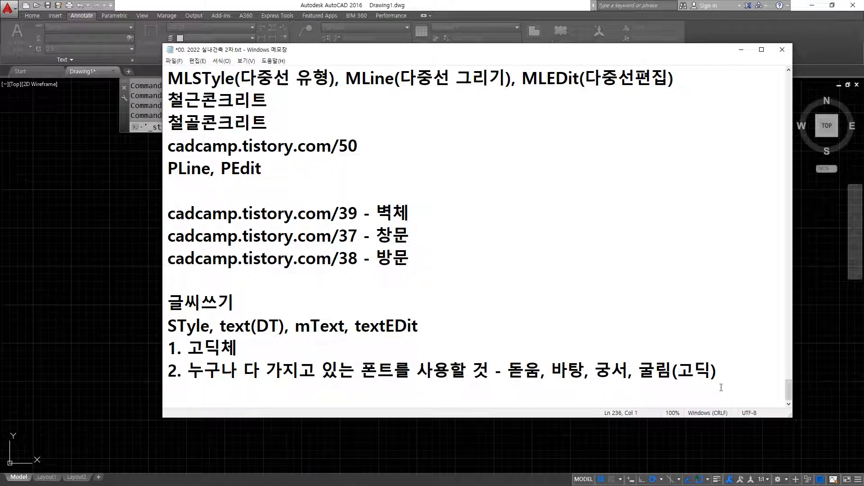
text(조합)
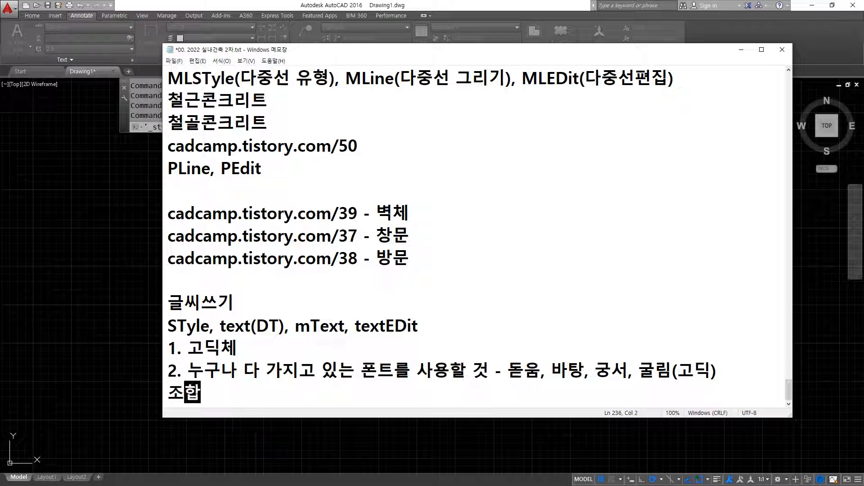
text(,)
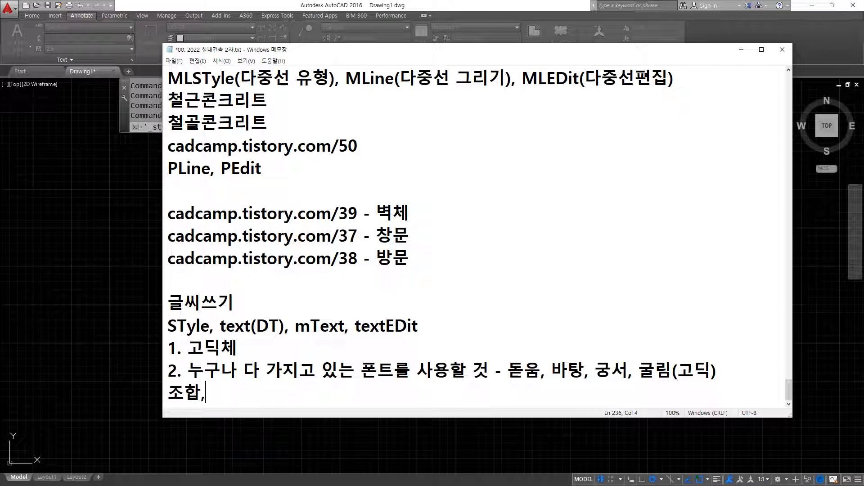
key(BackSpace)
text(협,)
key(BackSpace)
key(BackSpace)
key(BackSpace)
text(형, ㅇ)
text(완성형)
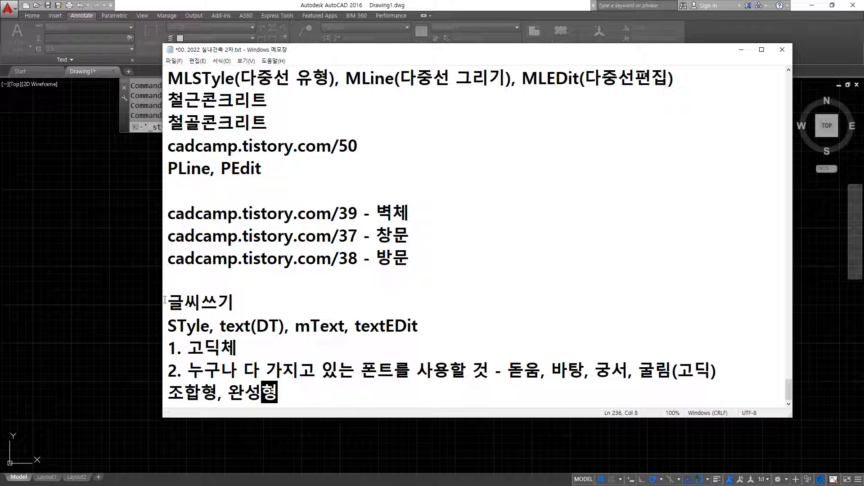
key(alt+Tab)
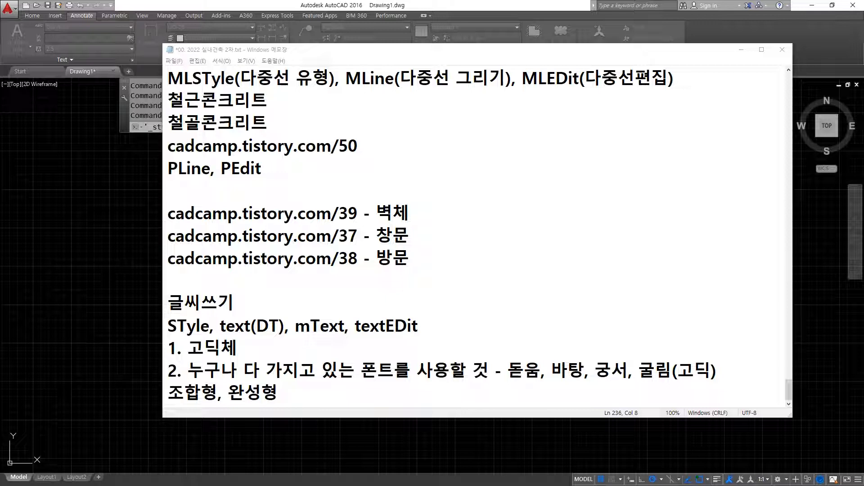
Step: Switch back to AutoCAD's Text Style settings and set the Standard style's font to 굴림
click(127, 226)
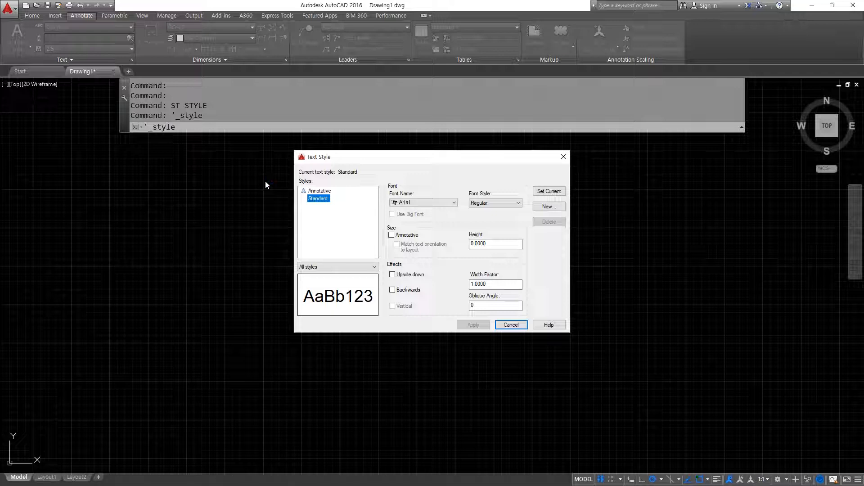
key(super+plus)
click(421, 203)
key(z)
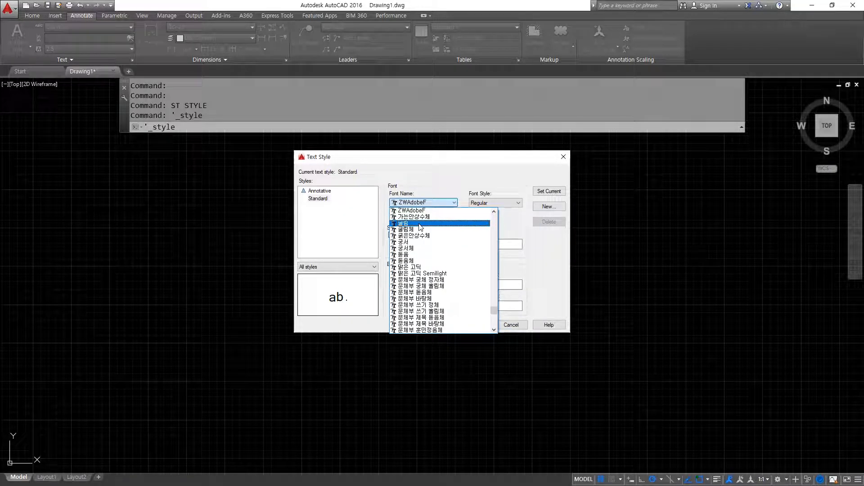
key(a)
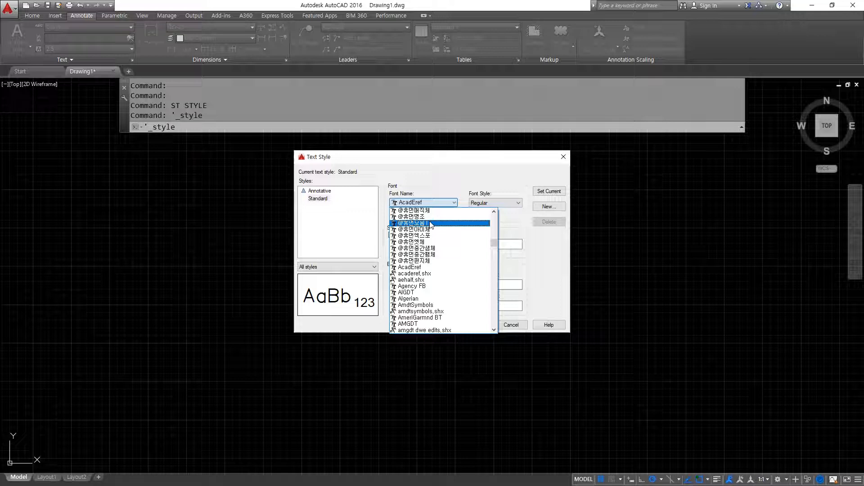
key(super+plus)
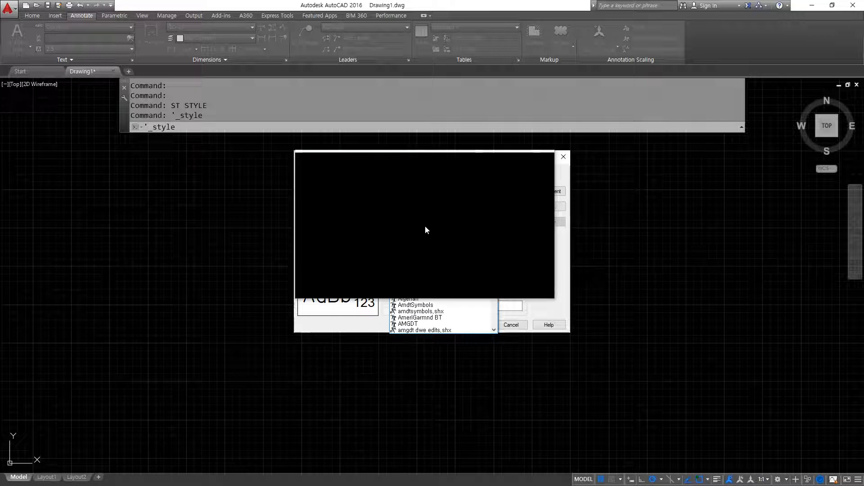
text(굴)
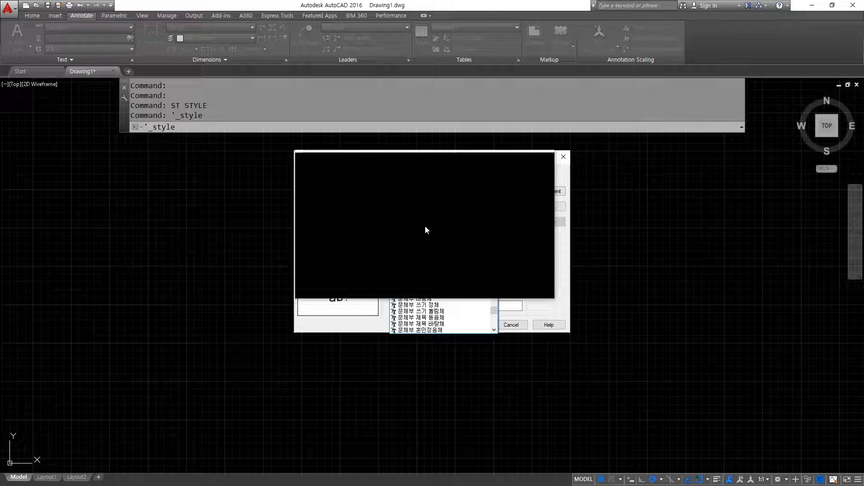
key(a)
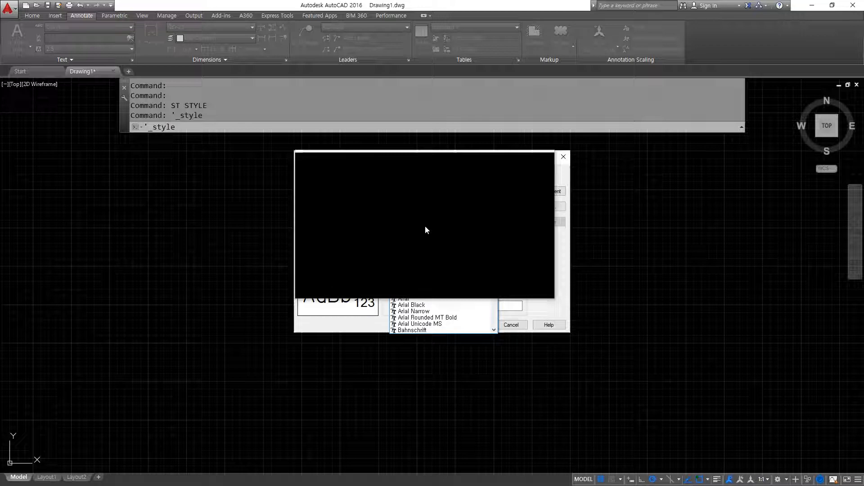
scroll(443, 315, up, 1)
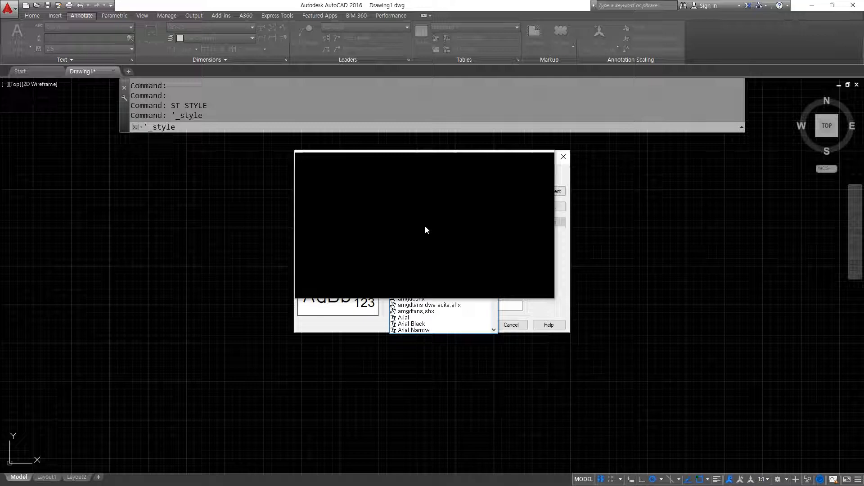
scroll(425, 230, down, 20)
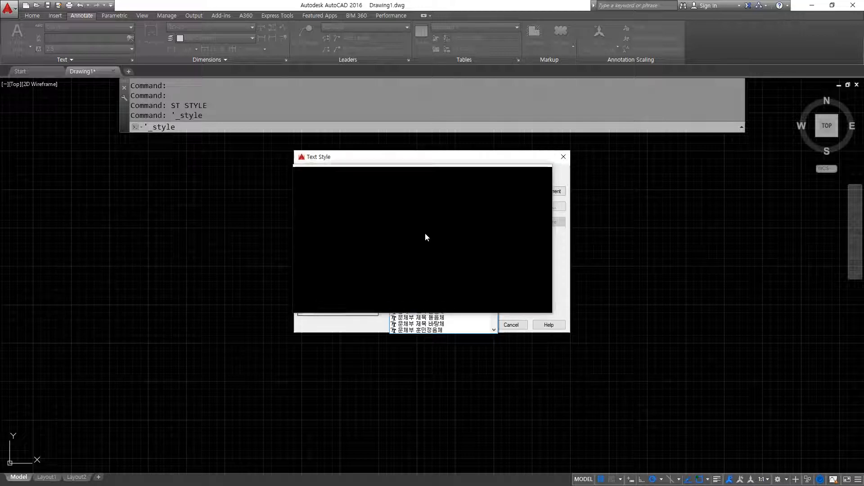
click(420, 230)
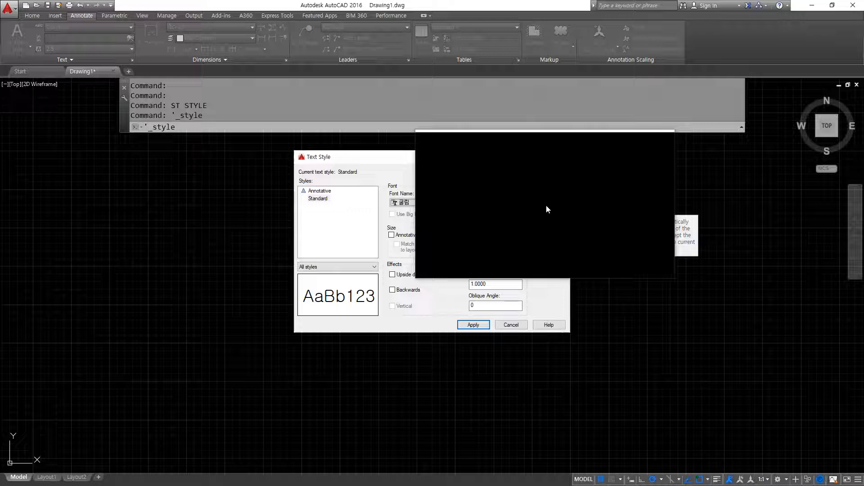
Step: Save the modified Standard style and create a new text style named HG
click(535, 207)
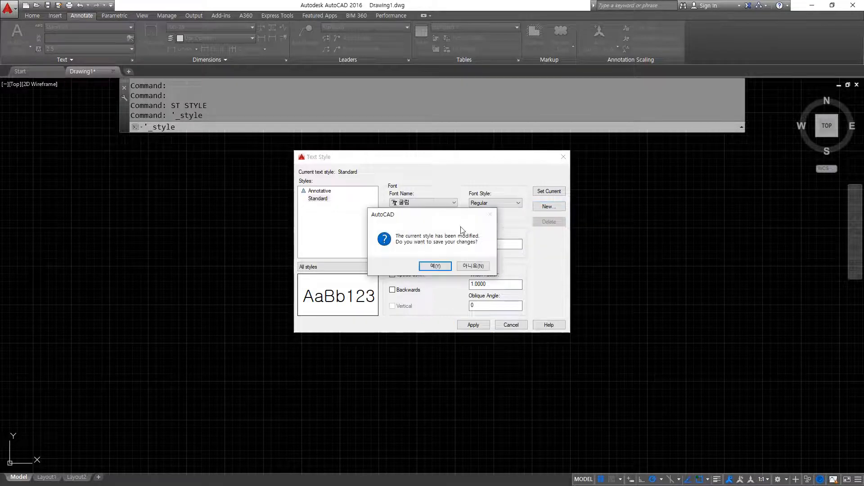
click(433, 268)
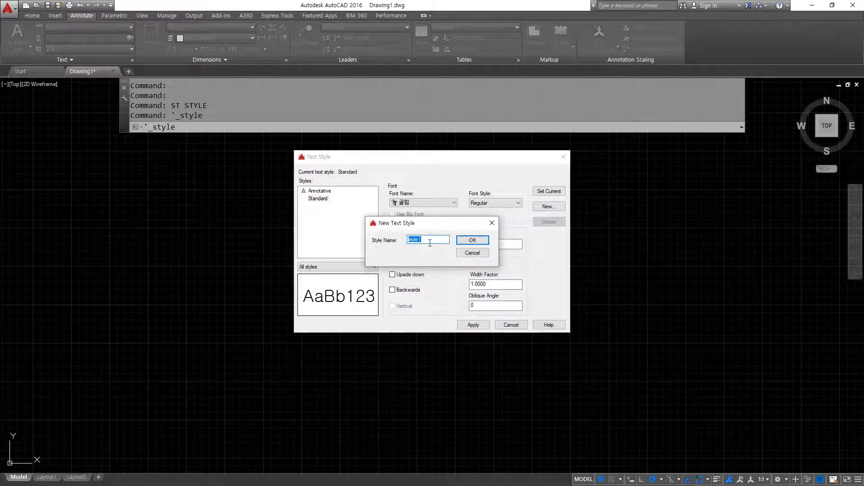
text(HG)
key(Return)
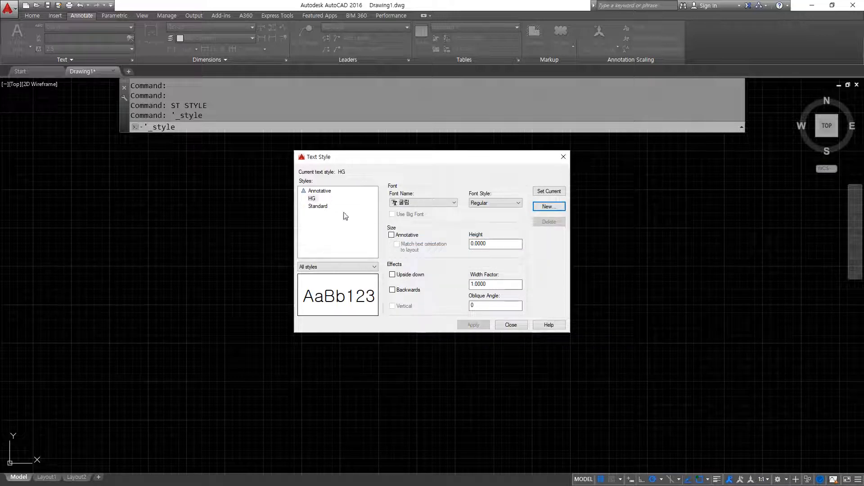
Step: Set the HG text style's font to 맑은 고딕 and save the change while switching to the Standard style
click(318, 197)
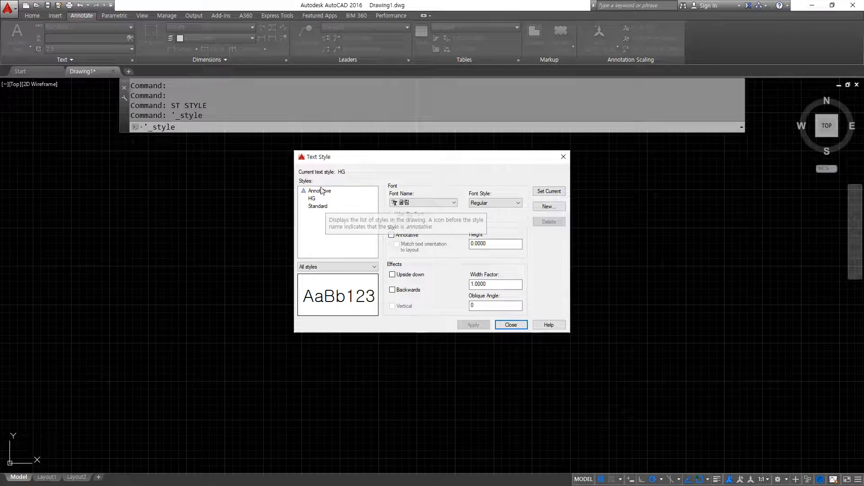
click(313, 199)
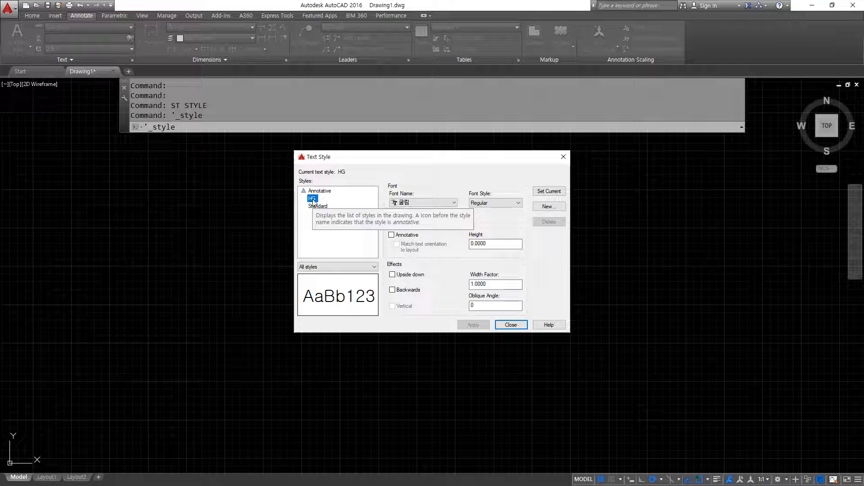
click(410, 202)
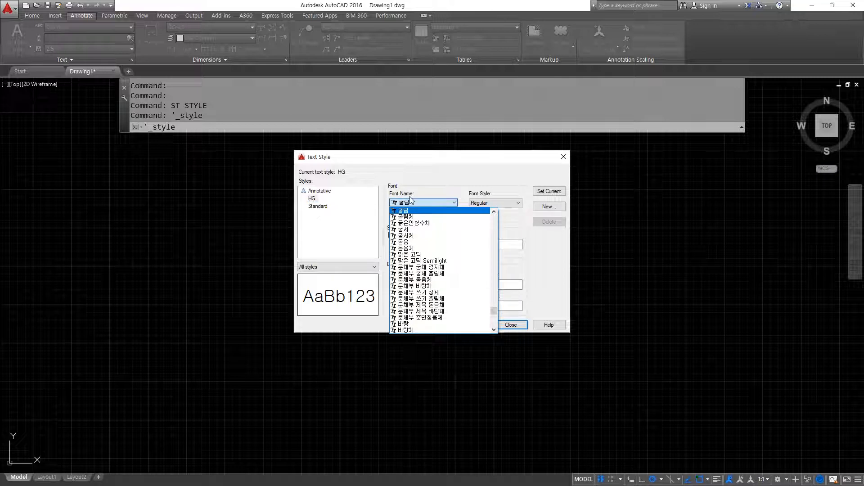
click(451, 254)
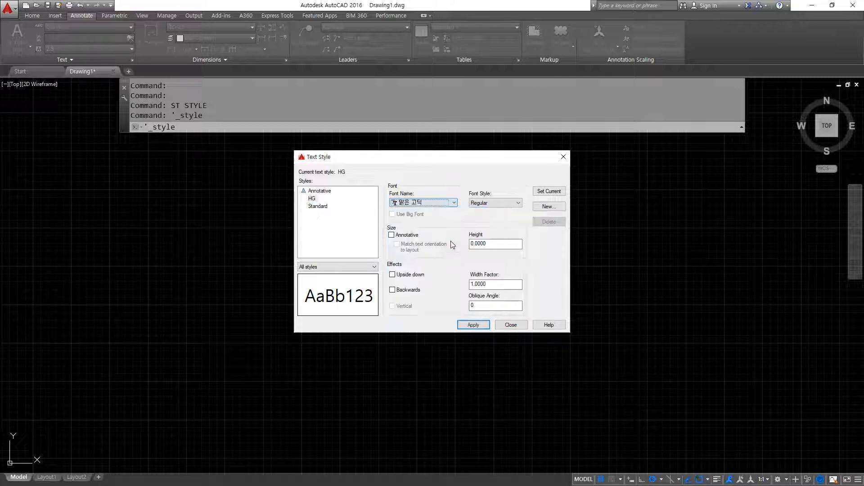
click(424, 202)
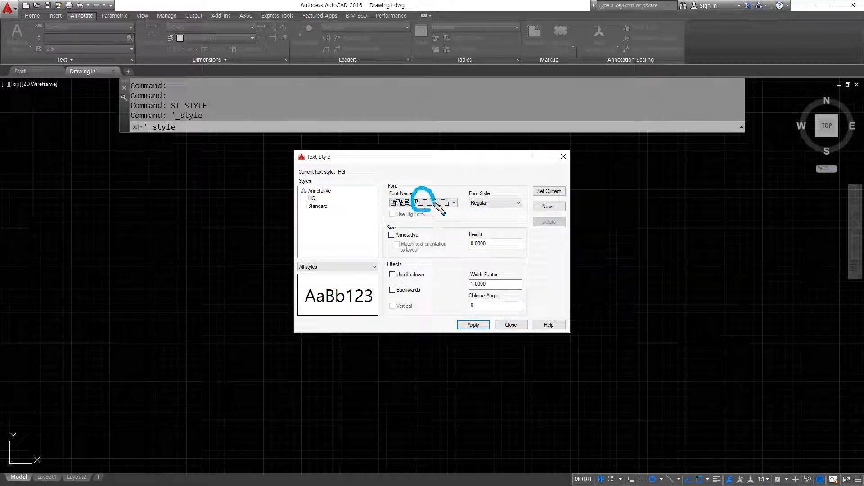
drag(324, 198, 401, 199)
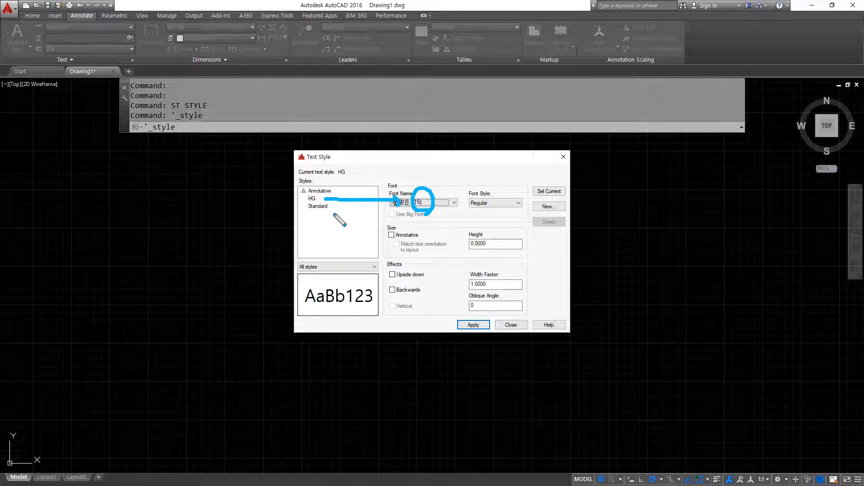
click(319, 206)
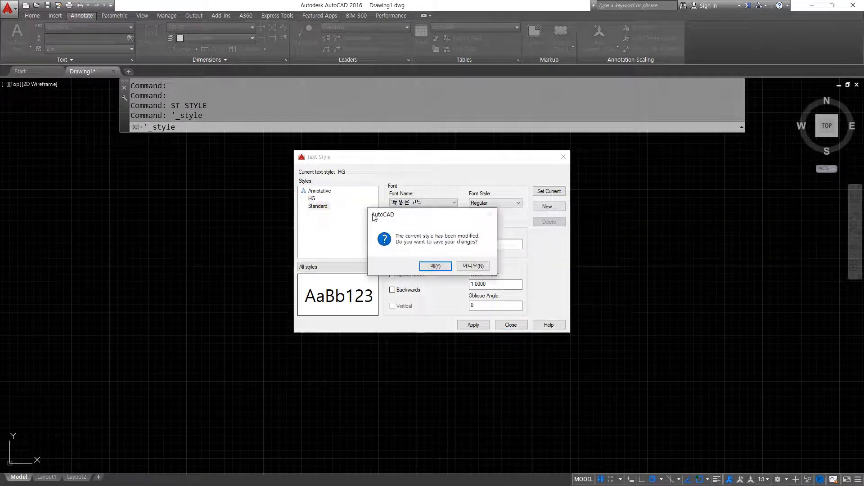
click(435, 266)
mouse_move(325, 223)
mouse_down()
mouse_move(384, 215)
mouse_move(383, 208)
mouse_move(384, 228)
mouse_up()
key(Escape)
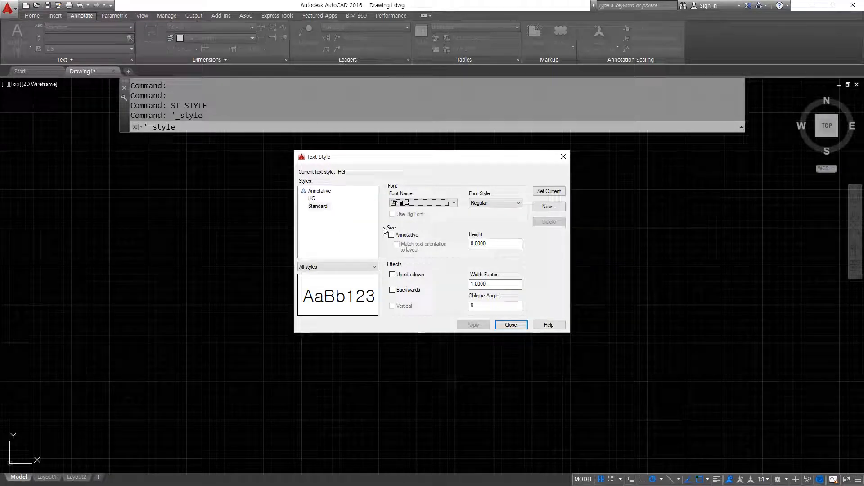
Step: Compare the font settings of the HG and Standard text styles
click(311, 199)
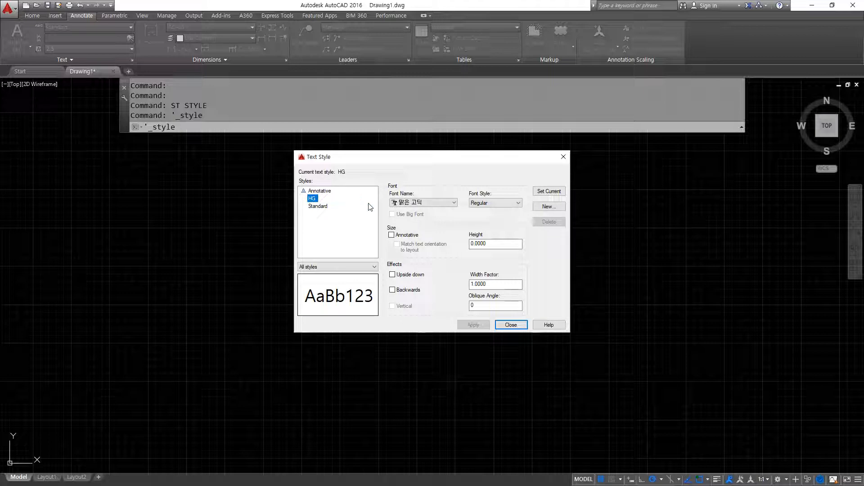
key(super+plus)
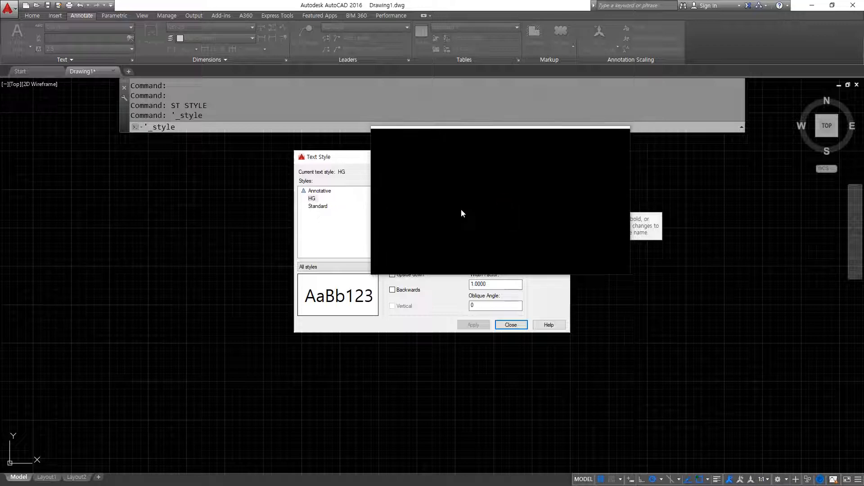
click(427, 204)
click(427, 204)
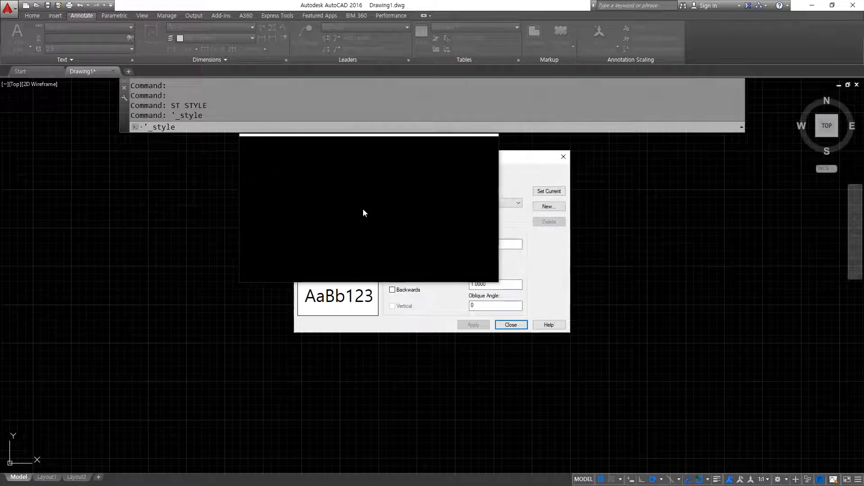
click(410, 199)
click(410, 199)
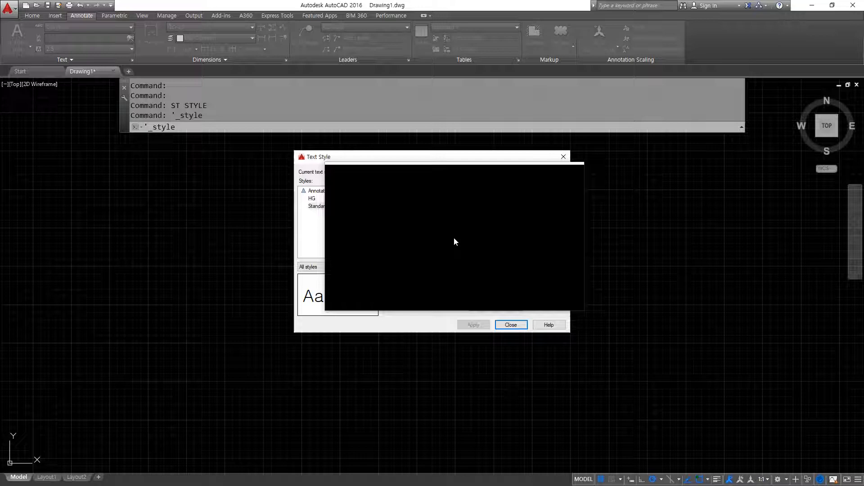
drag(454, 238, 347, 277)
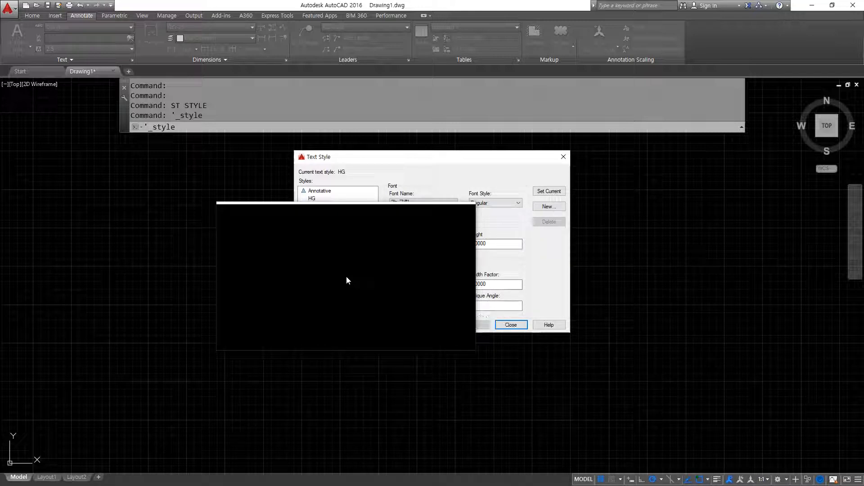
Step: Preview the Upside down effect on the Standard text style, and turn it off again
click(404, 274)
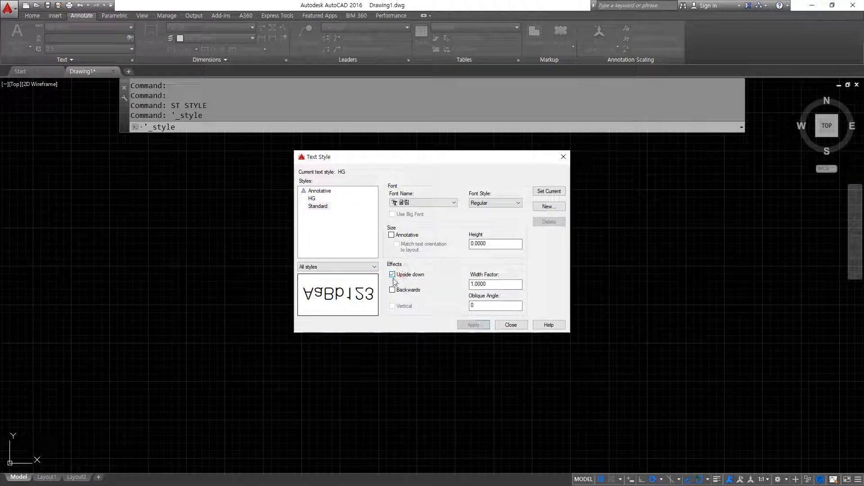
mouse_move(345, 308)
mouse_down()
mouse_move(304, 297)
mouse_move(364, 311)
mouse_move(346, 316)
mouse_up()
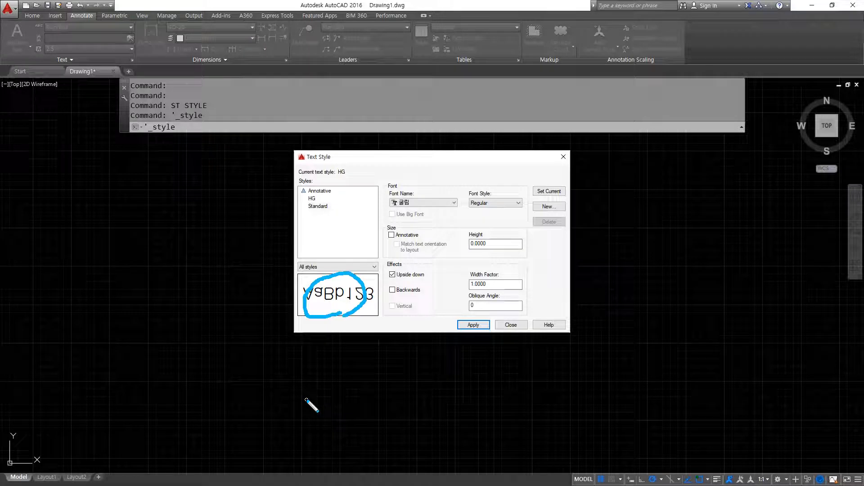
key(Escape)
click(420, 279)
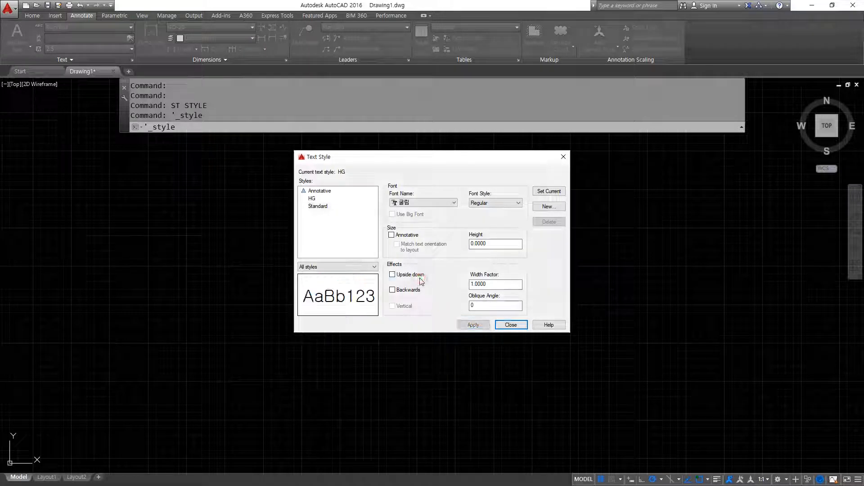
click(420, 279)
click(419, 278)
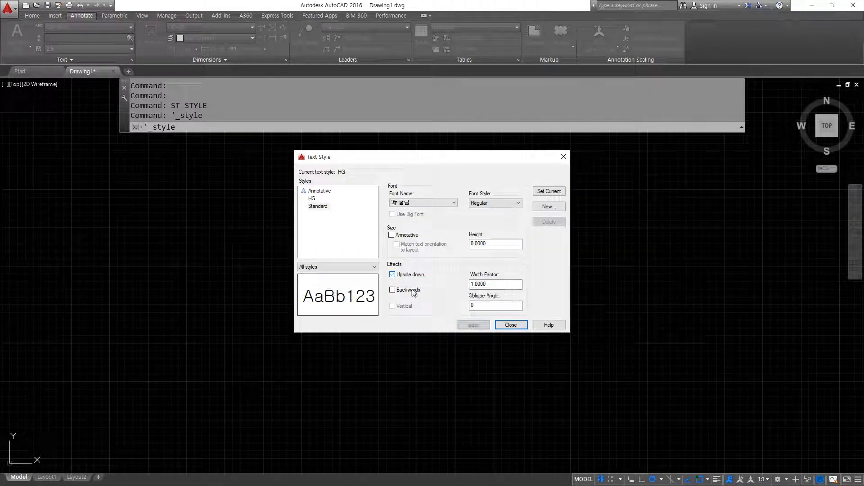
Step: Preview the Backwards effect on the Standard text style, and turn it off again
click(413, 291)
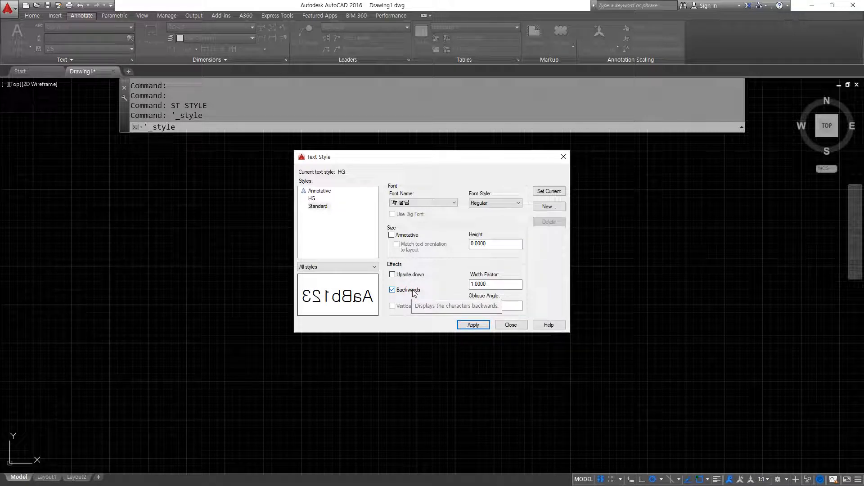
click(414, 292)
click(414, 291)
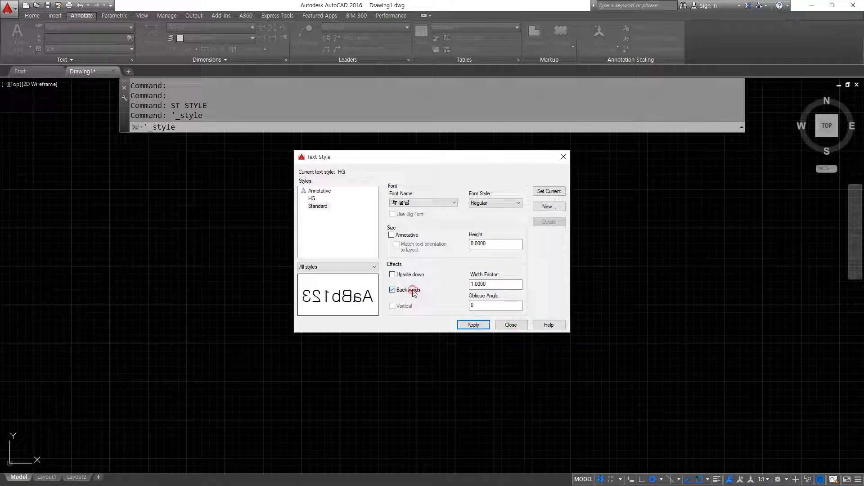
click(413, 292)
click(414, 292)
click(414, 291)
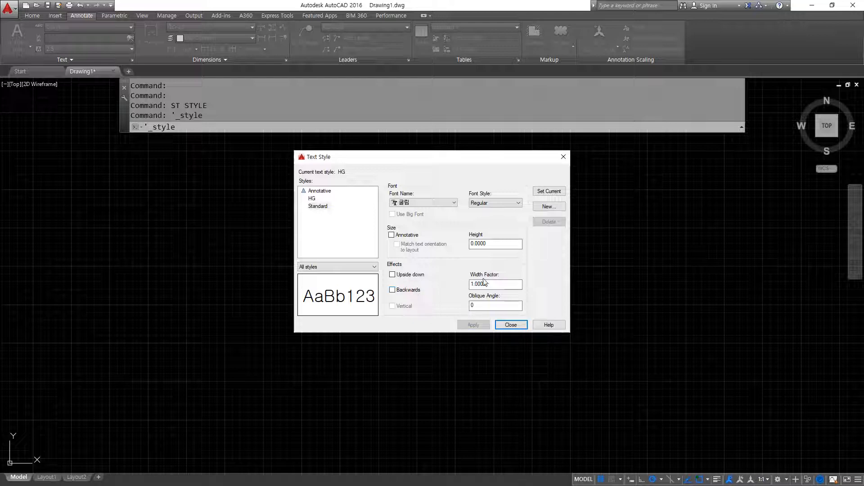
Step: Set the Standard text style's width factor to 2
click(498, 283)
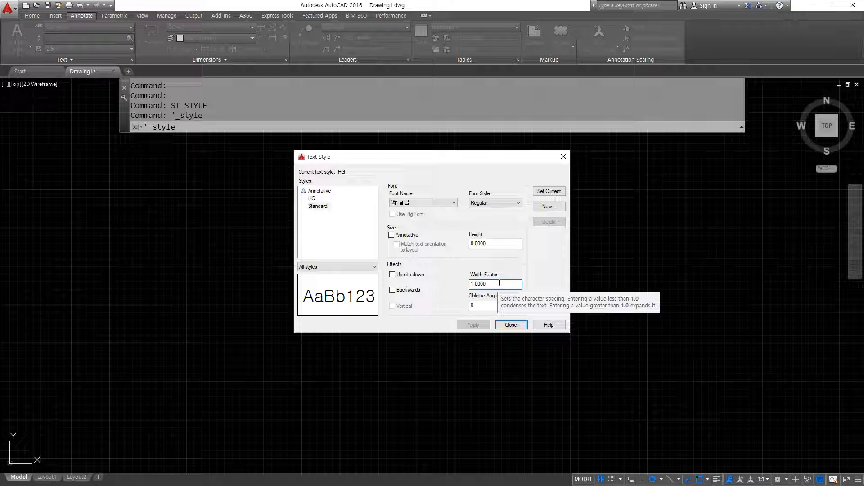
double_click(499, 283)
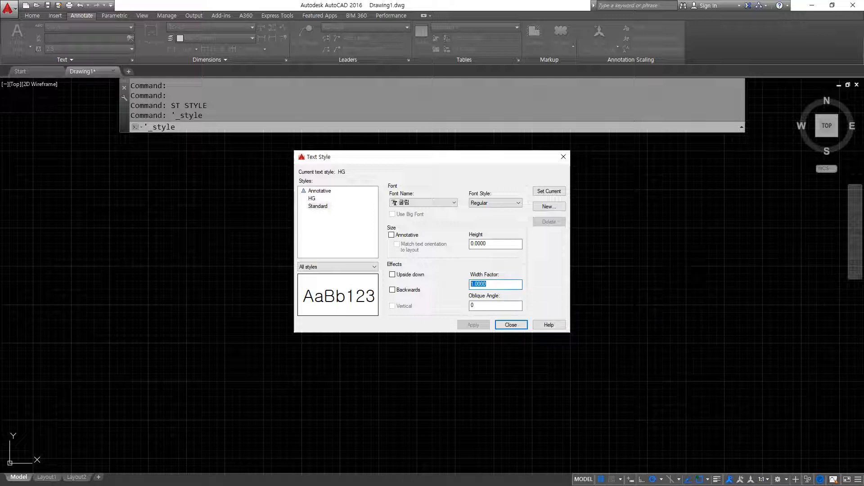
text(2)
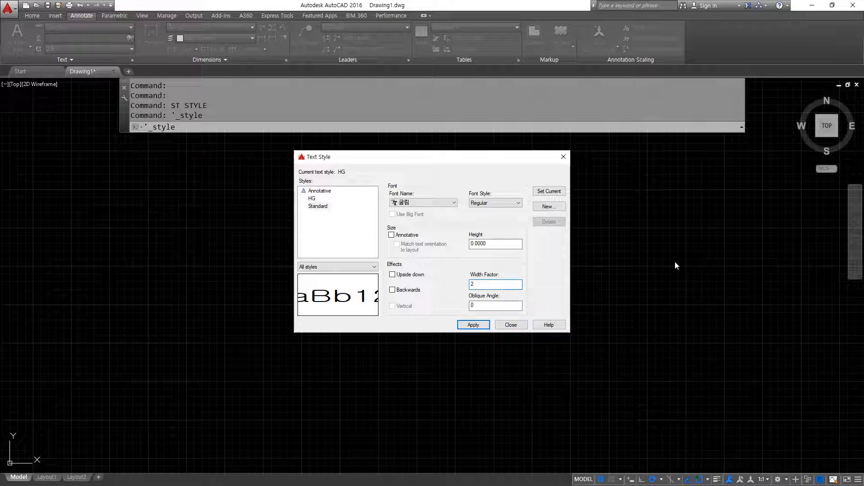
Step: Preview a width factor of 0.56 on the Standard text style, and set it back to 1
key(BackSpace)
text(0.56)
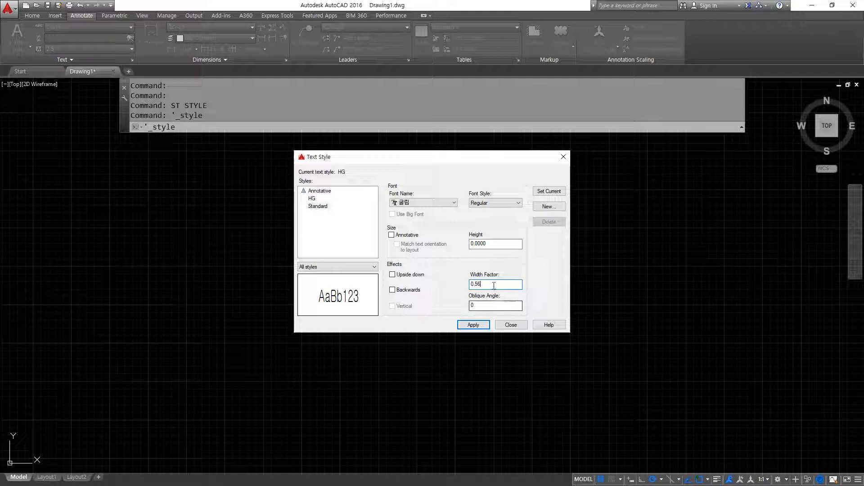
drag(494, 285, 399, 318)
text(1)
key(Return)
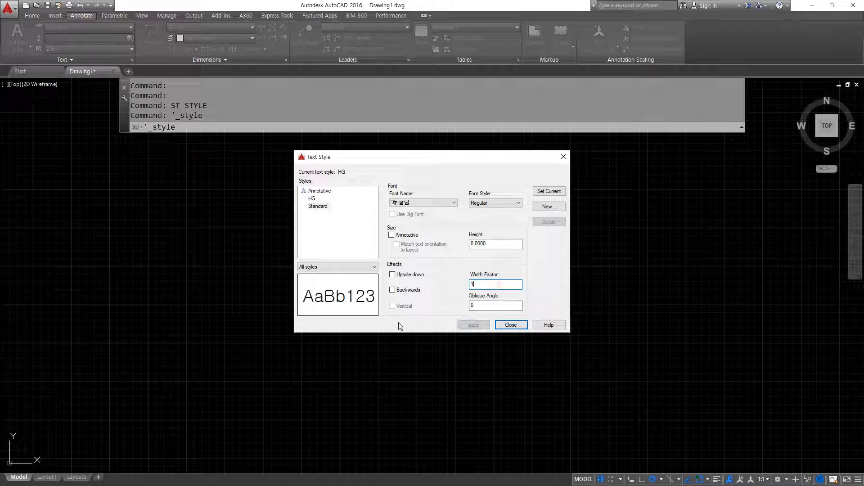
Step: Preview an oblique angle of 30 on the Standard text style, and set it back to 0
click(490, 306)
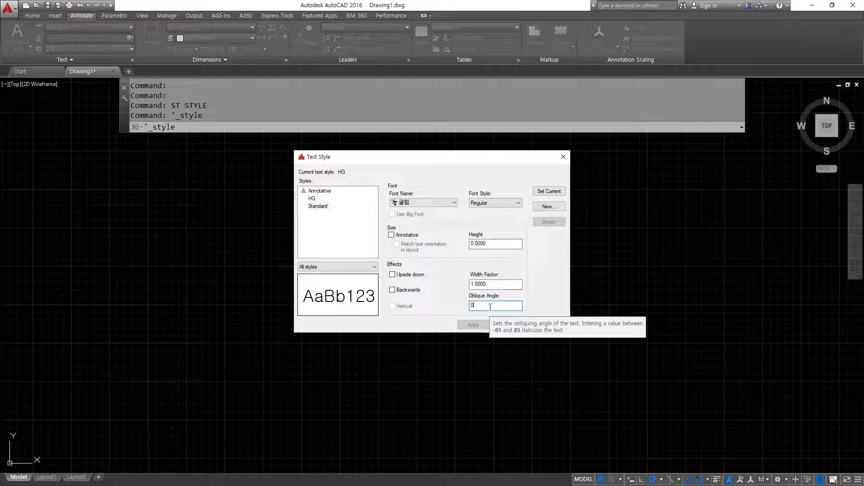
key(BackSpace)
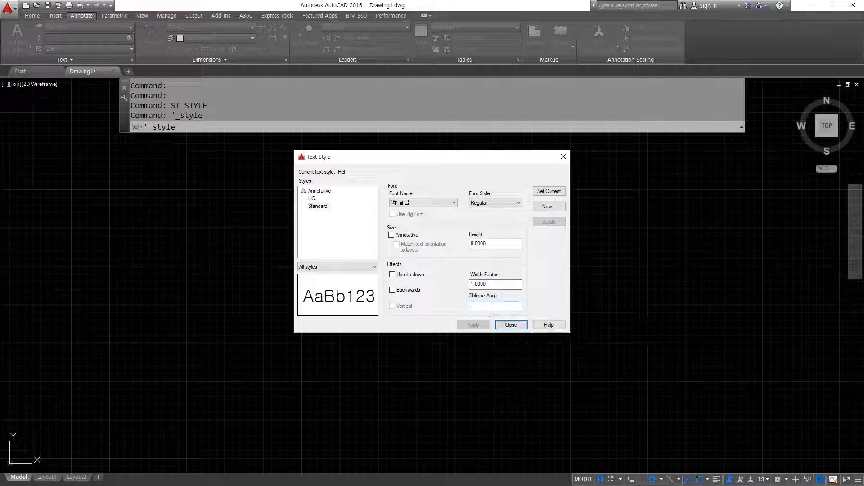
text(30)
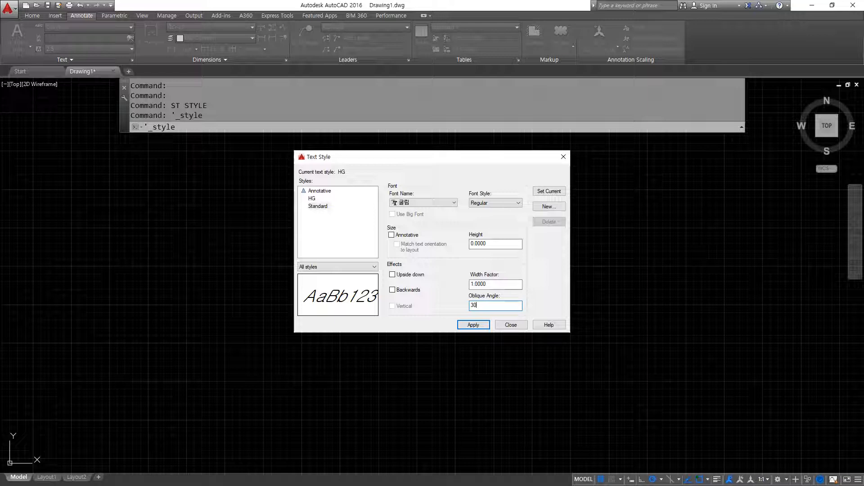
key(BackSpace)
key(BackSpace)
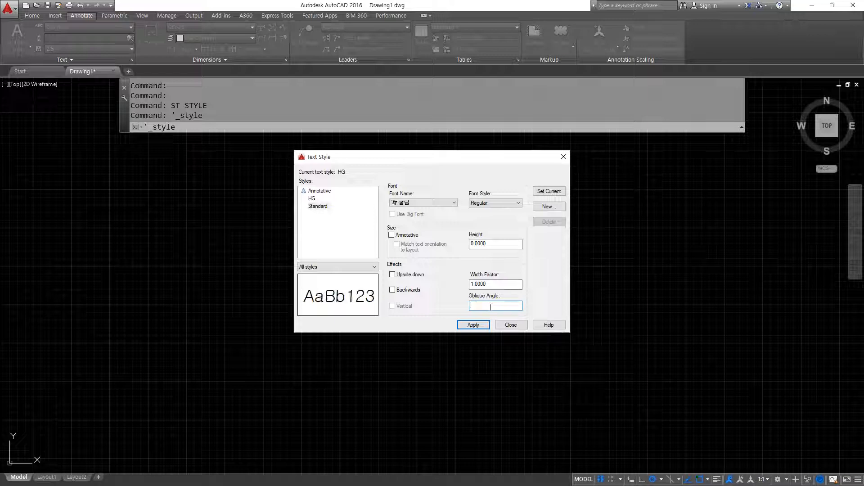
text(0)
click(472, 325)
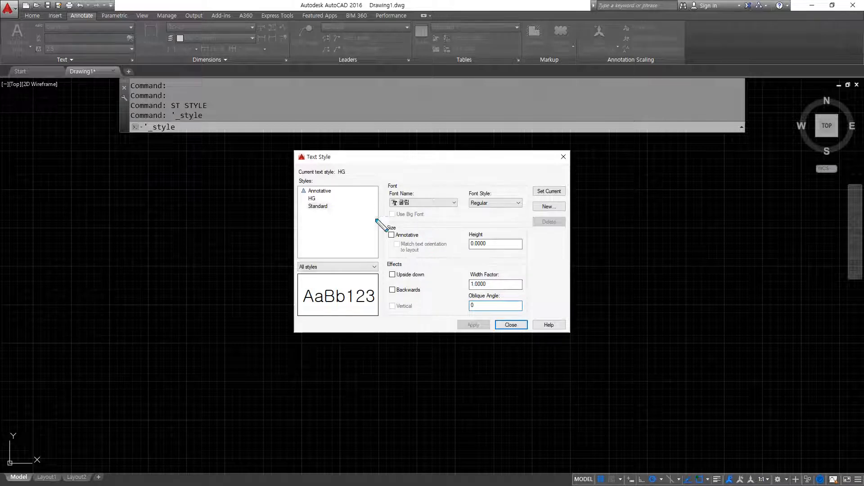
mouse_move(318, 221)
mouse_down()
mouse_move(311, 197)
mouse_move(332, 220)
mouse_up()
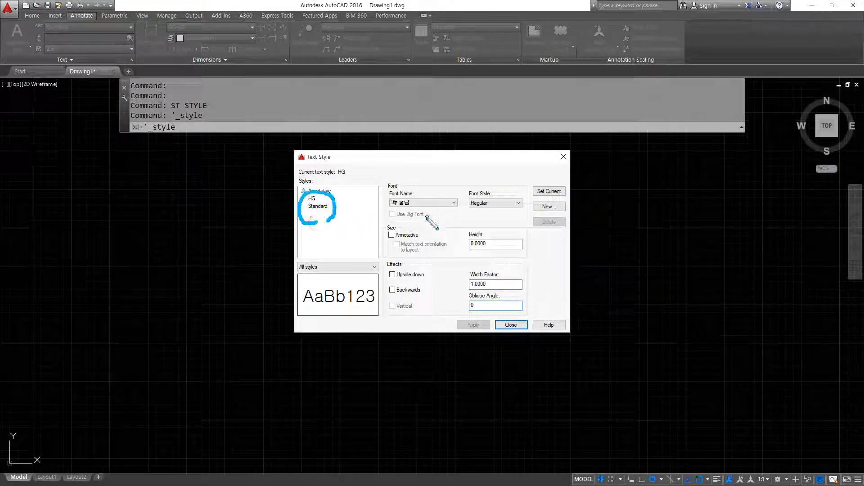
mouse_move(396, 221)
mouse_down()
mouse_move(385, 189)
mouse_move(459, 257)
mouse_move(462, 315)
mouse_move(477, 333)
mouse_move(465, 324)
mouse_move(475, 354)
mouse_move(512, 340)
mouse_move(523, 353)
mouse_move(499, 334)
mouse_move(511, 338)
mouse_up()
mouse_move(555, 197)
mouse_down()
mouse_move(537, 185)
mouse_move(553, 202)
mouse_up()
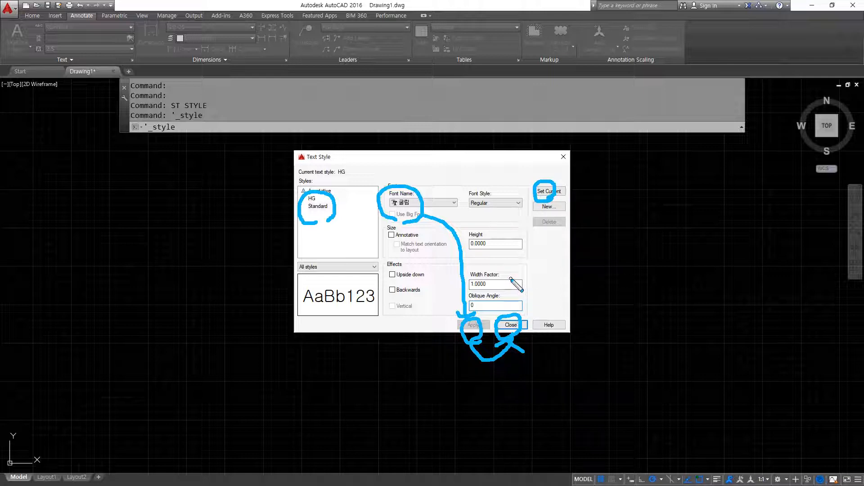
mouse_move(431, 386)
mouse_down()
mouse_move(357, 376)
mouse_move(323, 194)
mouse_move(570, 315)
mouse_move(448, 378)
mouse_up()
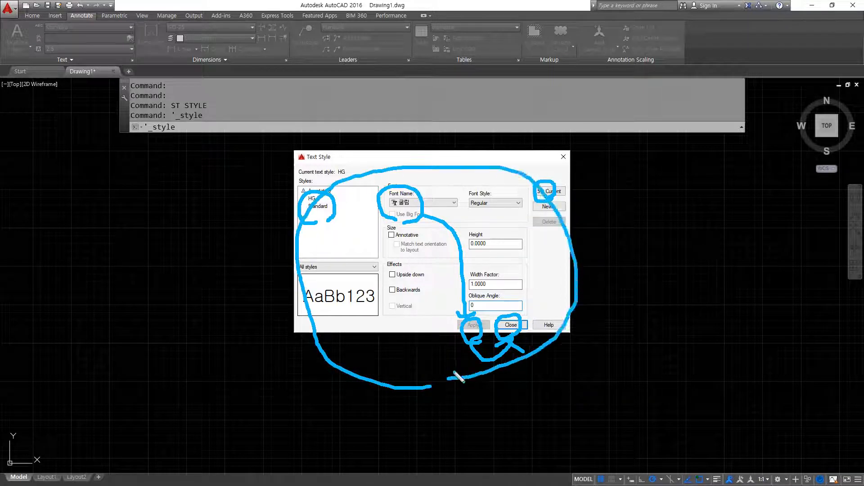
key(Escape)
Step: Review the HG text style's settings, close the Text Style dialog, and check the list of available text styles
click(312, 198)
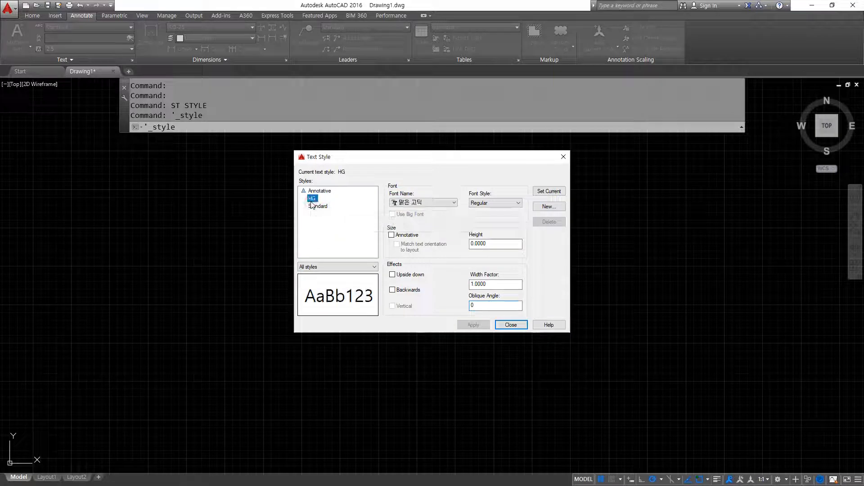
click(511, 326)
click(109, 27)
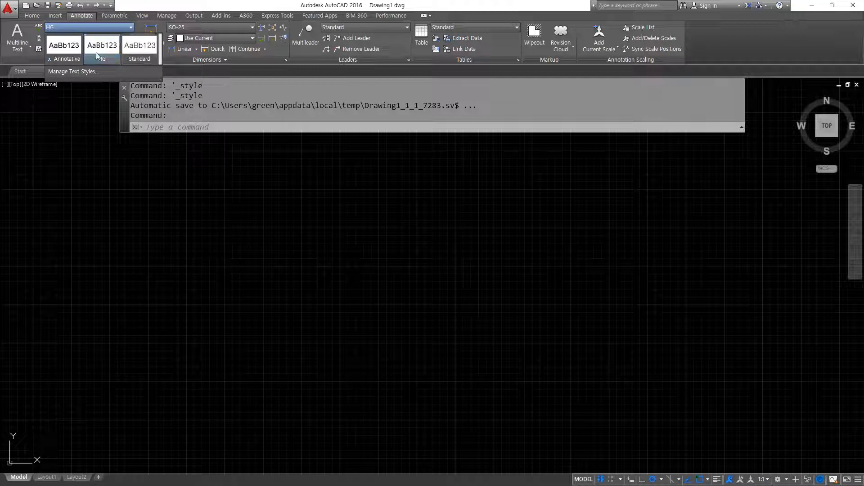
click(190, 218)
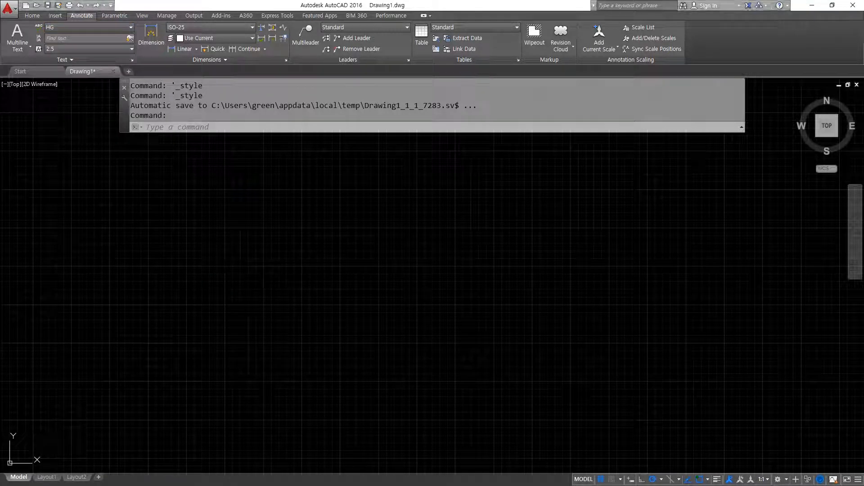
Step: Switch to the Notepad notes and add "Dtext" after "text(DT)," in the line of text commands
key(alt+Tab)
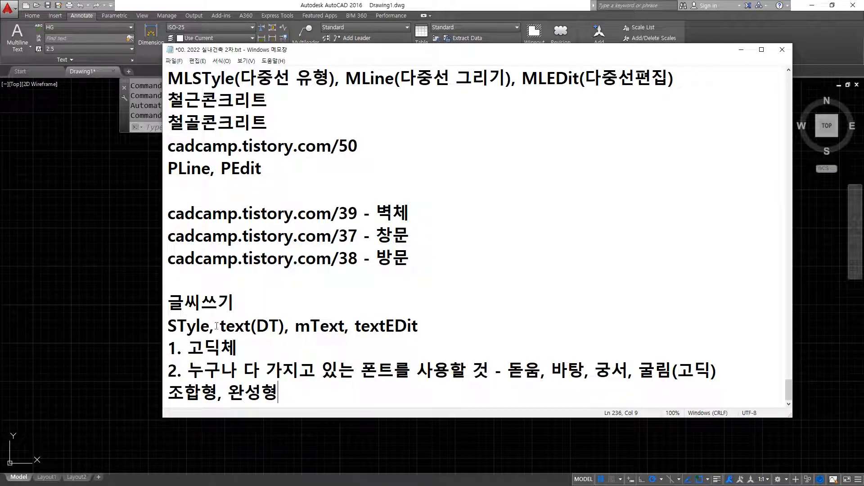
drag(217, 326, 350, 326)
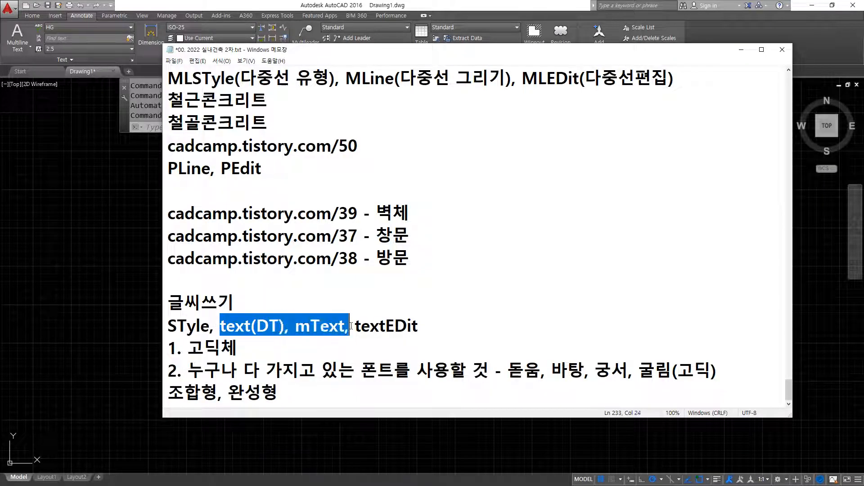
click(291, 327)
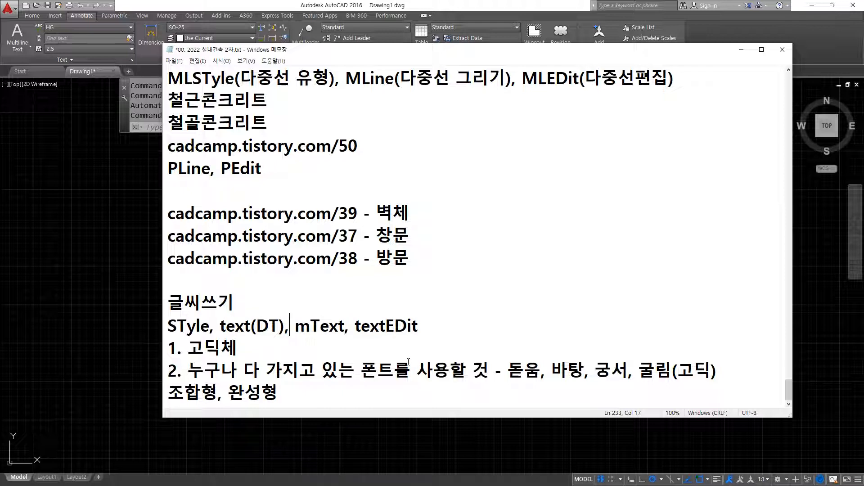
text(ㅇ)
key(BackSpace)
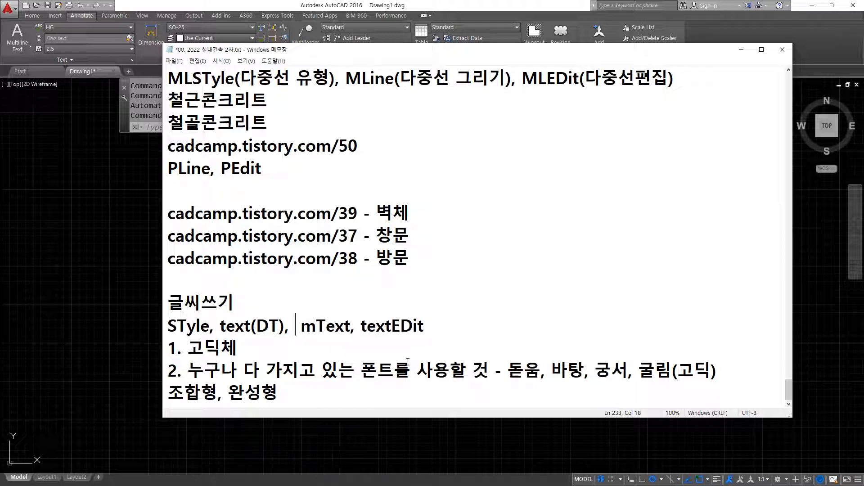
text(Dtext)
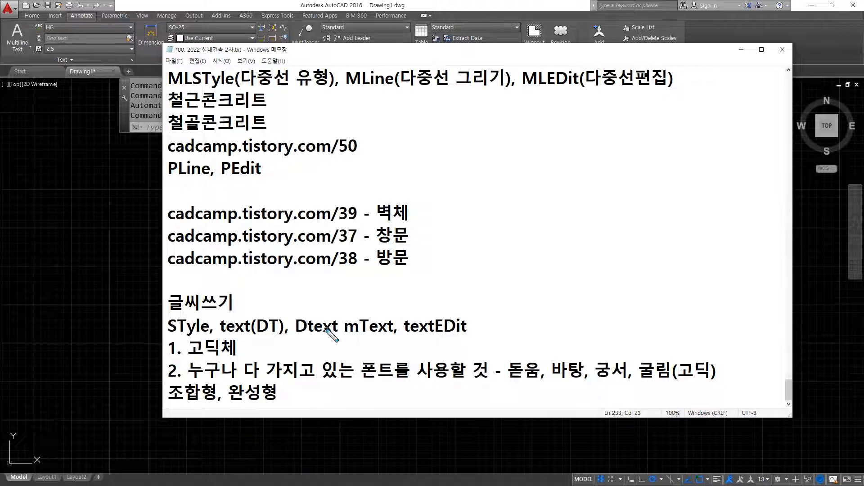
mouse_move(310, 310)
mouse_down()
mouse_move(258, 312)
mouse_move(310, 310)
mouse_move(300, 335)
mouse_move(333, 333)
mouse_up()
drag(221, 335, 282, 336)
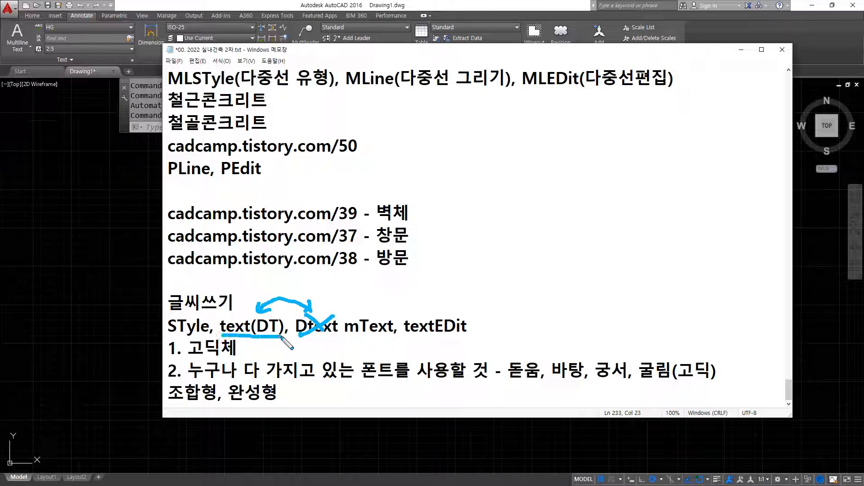
drag(344, 335, 400, 334)
drag(225, 340, 272, 329)
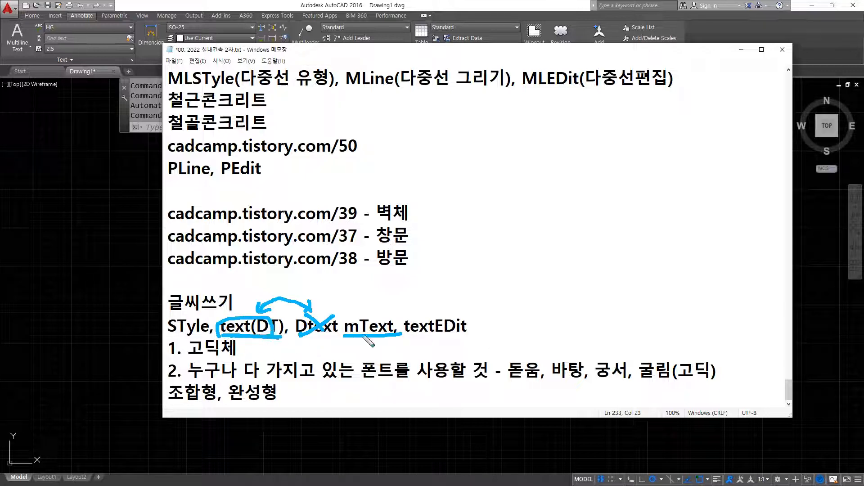
mouse_move(370, 338)
mouse_down()
mouse_move(338, 322)
mouse_move(400, 335)
mouse_up()
key(Escape)
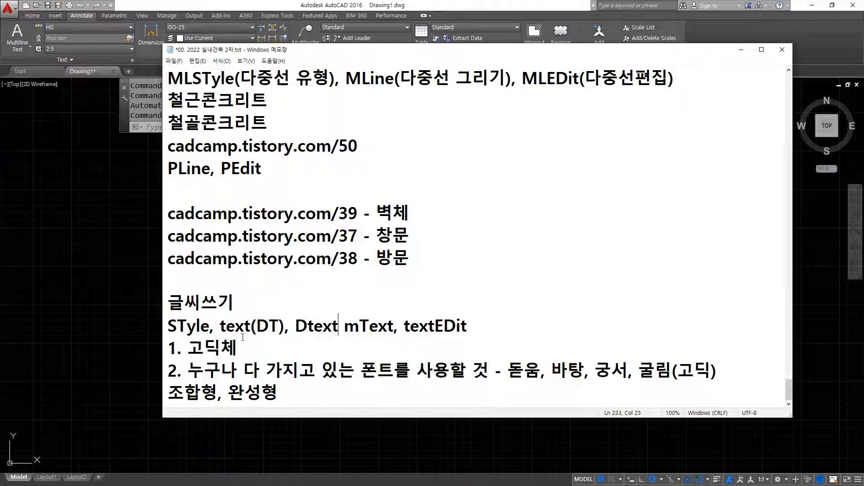
mouse_move(276, 341)
mouse_down()
mouse_move(255, 339)
mouse_move(284, 334)
mouse_up()
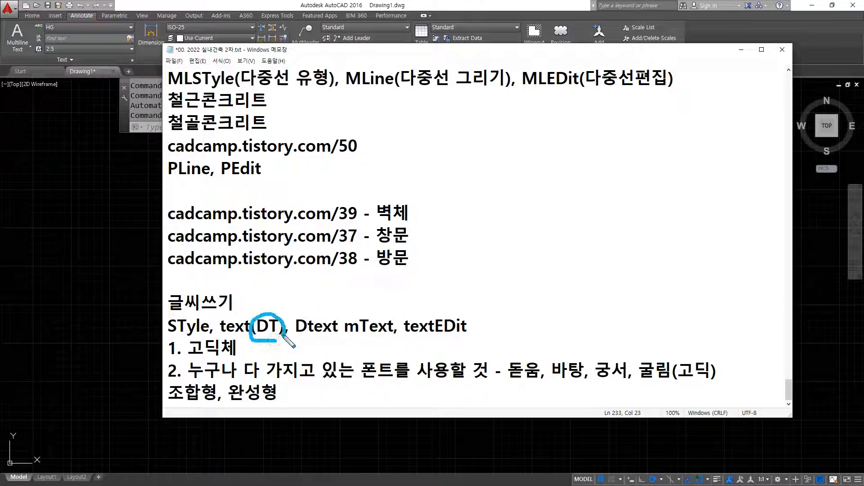
key(Escape)
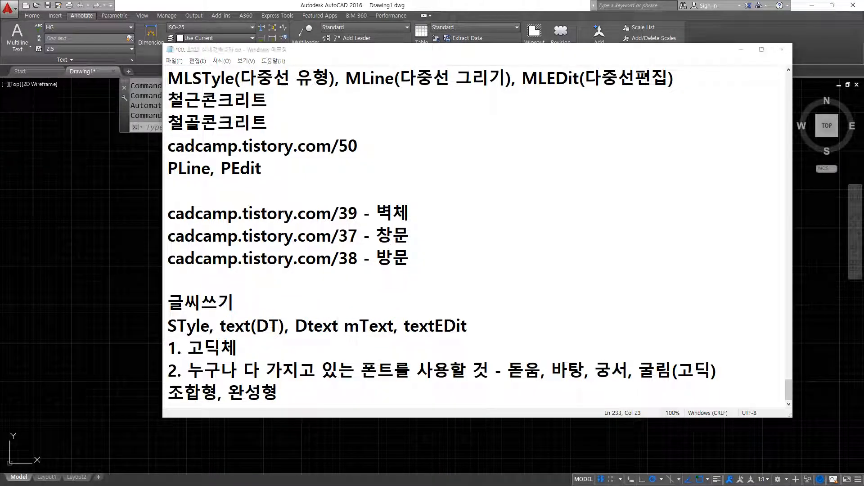
Step: Switch back to AutoCAD and start a single-line text (DT) in the empty drawing area with height 2.5 and rotation angle 0
click(78, 401)
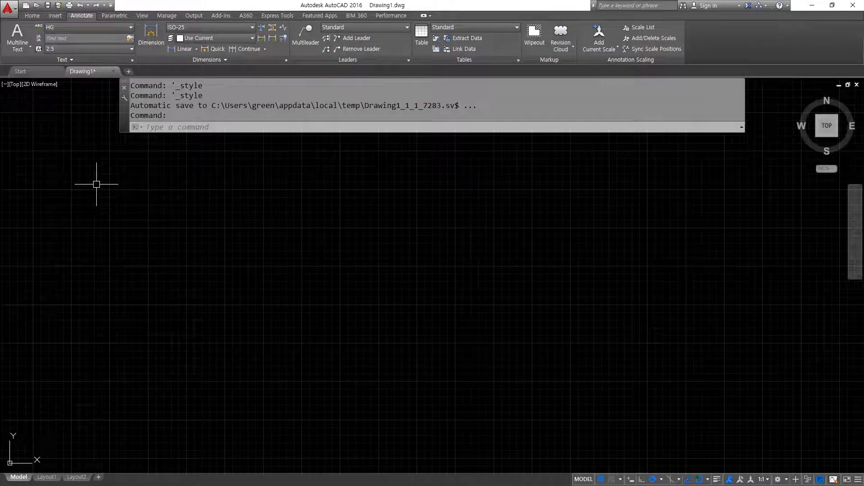
text(d)
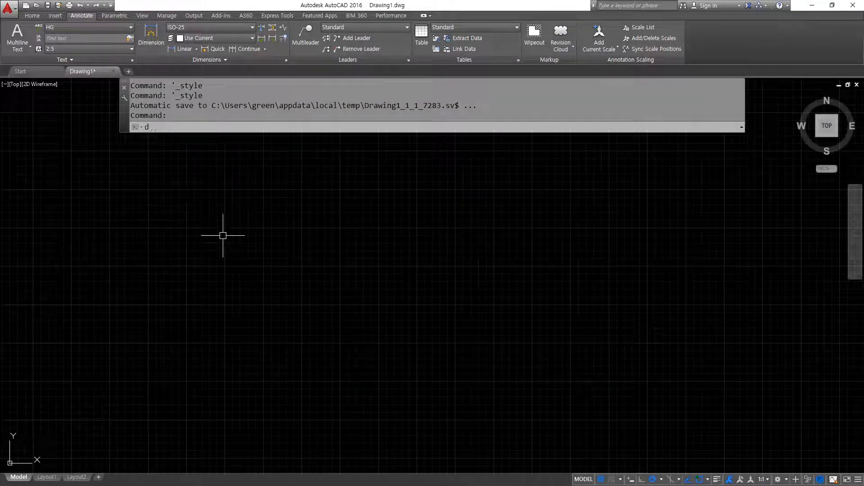
text(t)
key(Return)
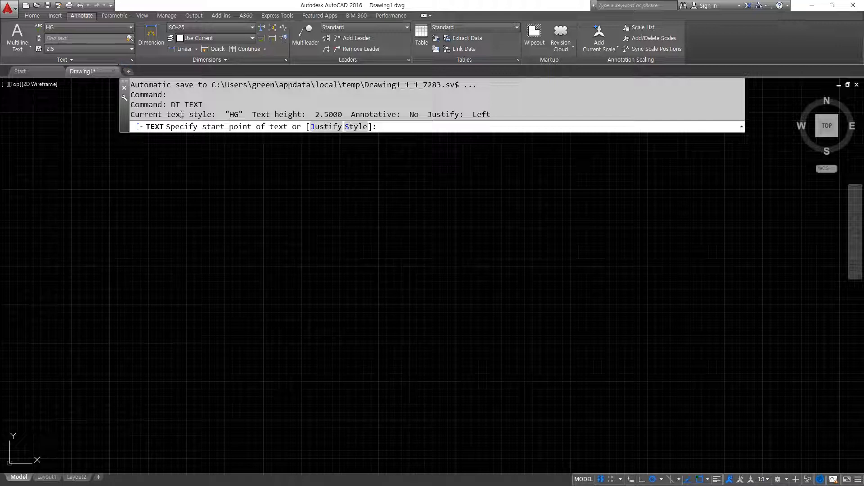
key(super+plus)
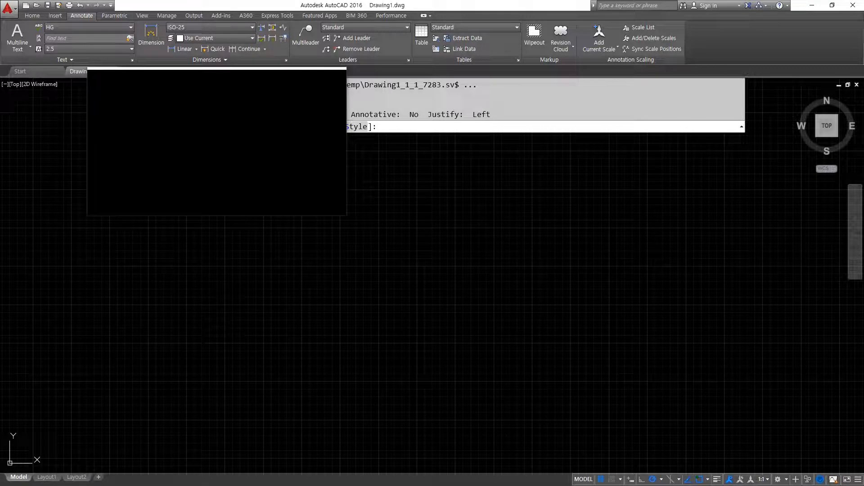
click(219, 278)
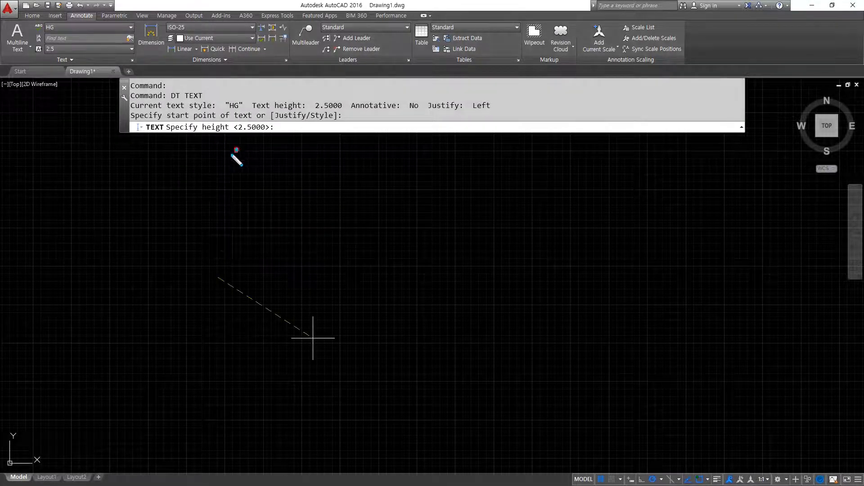
mouse_move(236, 149)
mouse_down()
mouse_move(212, 111)
mouse_move(232, 158)
mouse_move(212, 138)
mouse_up()
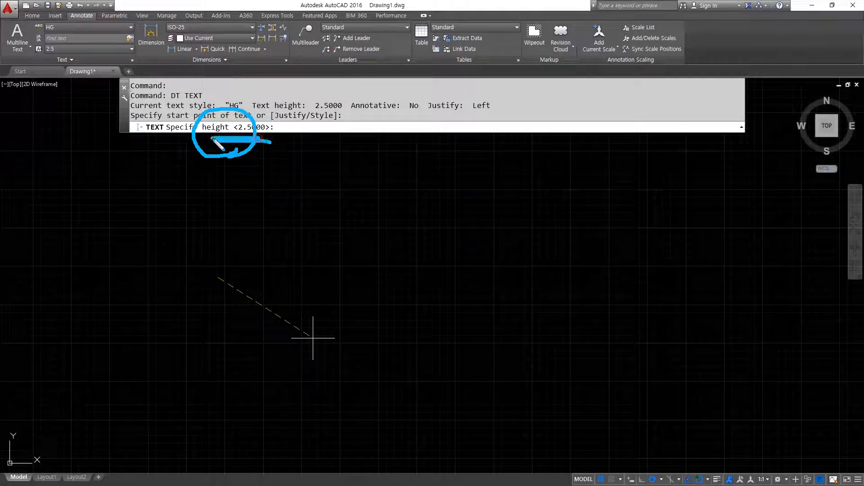
key(Escape)
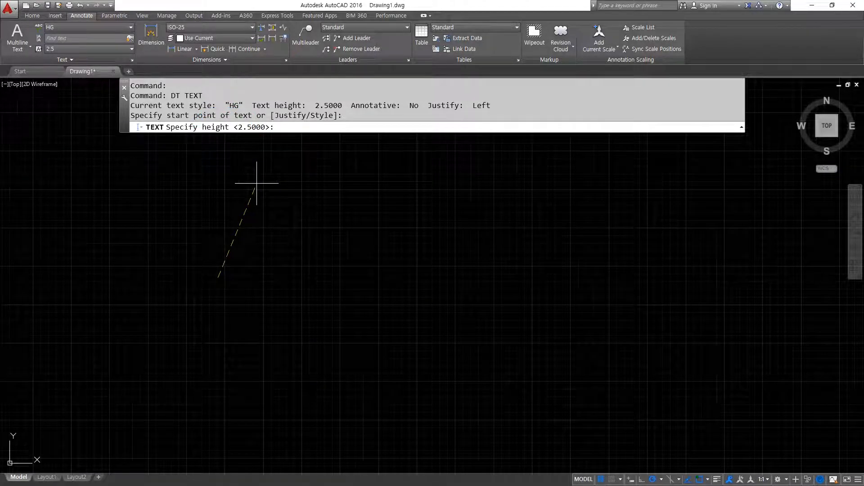
key(Return)
key(ctrl+2)
mouse_move(289, 136)
mouse_down()
mouse_move(274, 137)
mouse_move(307, 136)
mouse_up()
key(Escape)
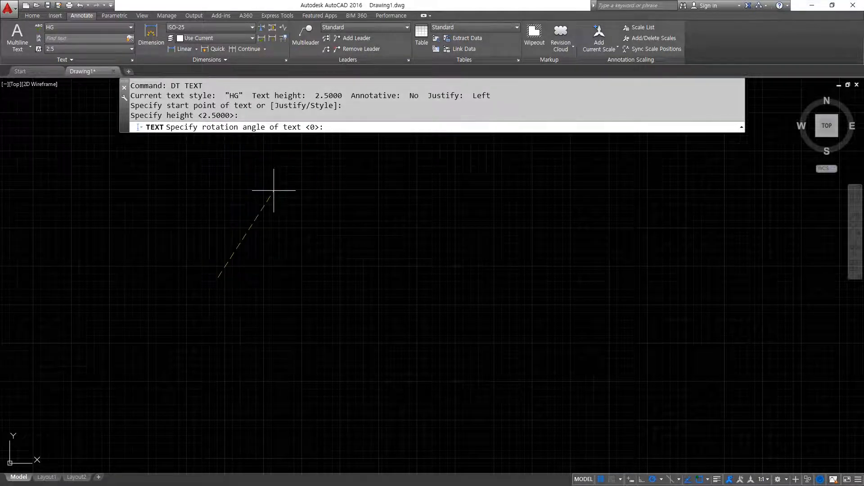
key(Return)
scroll(230, 277, up, 5)
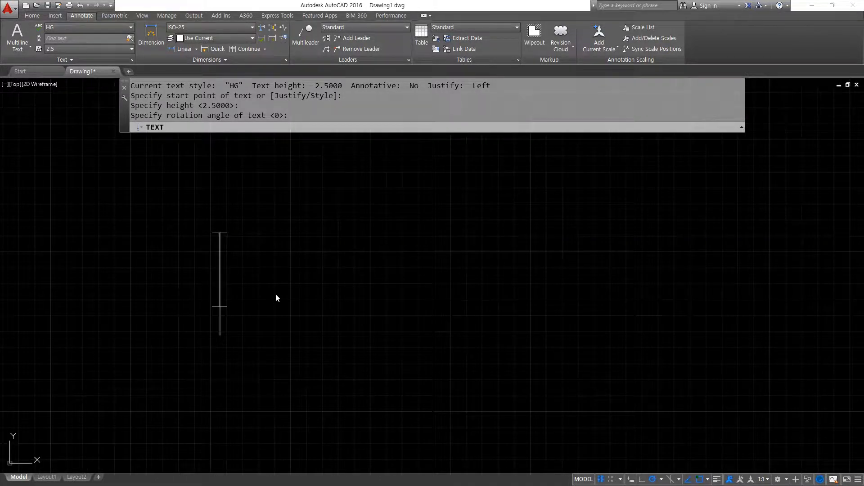
Step: Enter "abcdefg" as the first text line and "한글도 가능" as the second, and begin a third line
text(abcdefg)
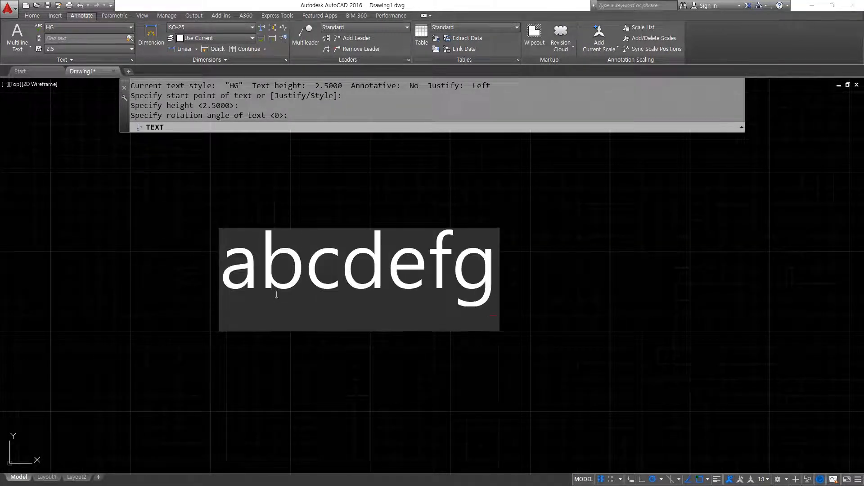
key(Return)
text(하ㄴ글도)
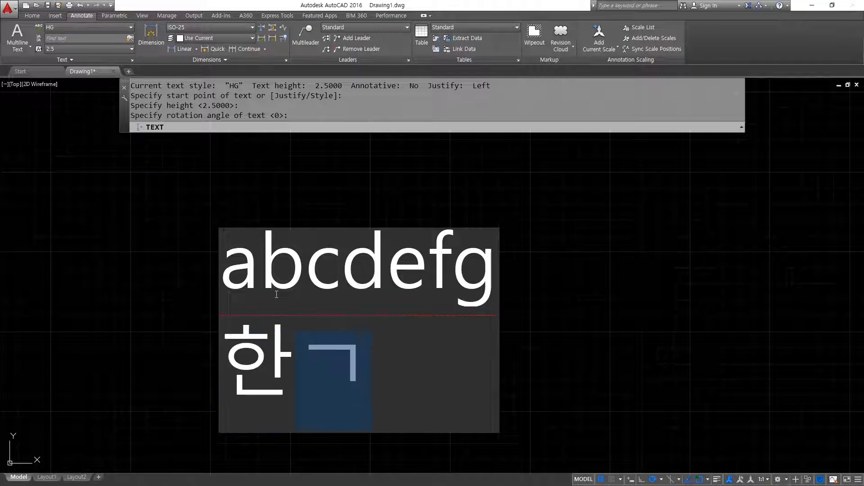
text( 가능)
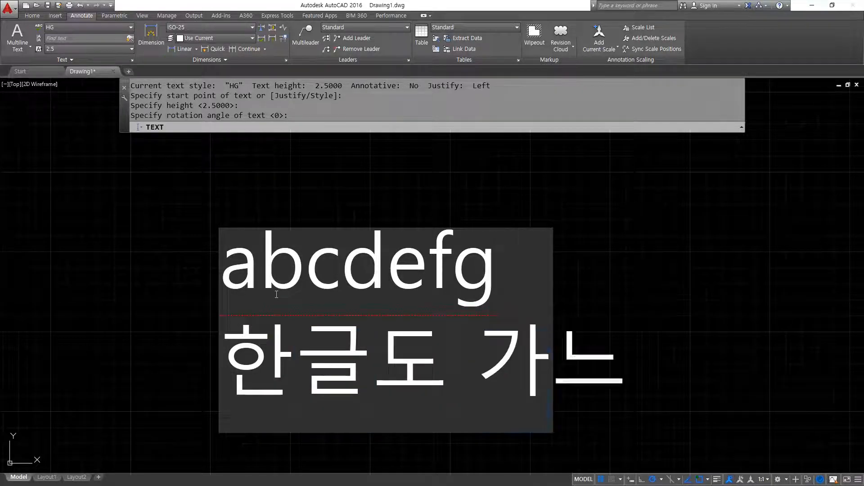
key(Return)
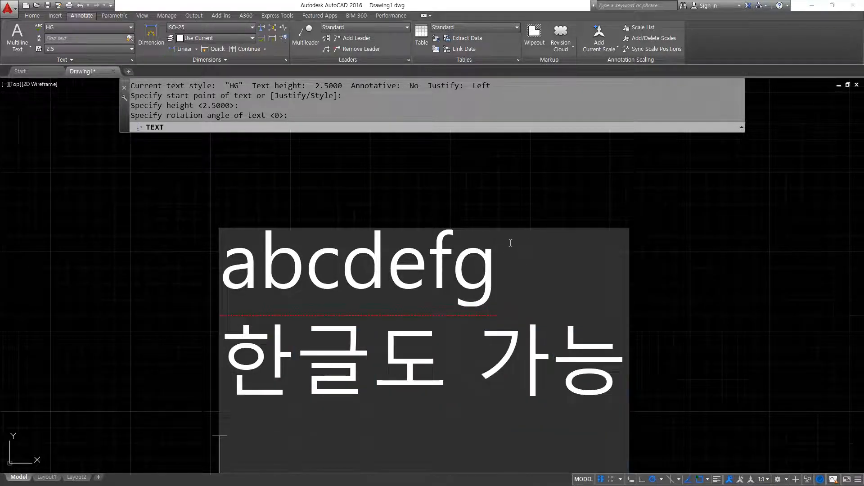
scroll(511, 243, down, 2)
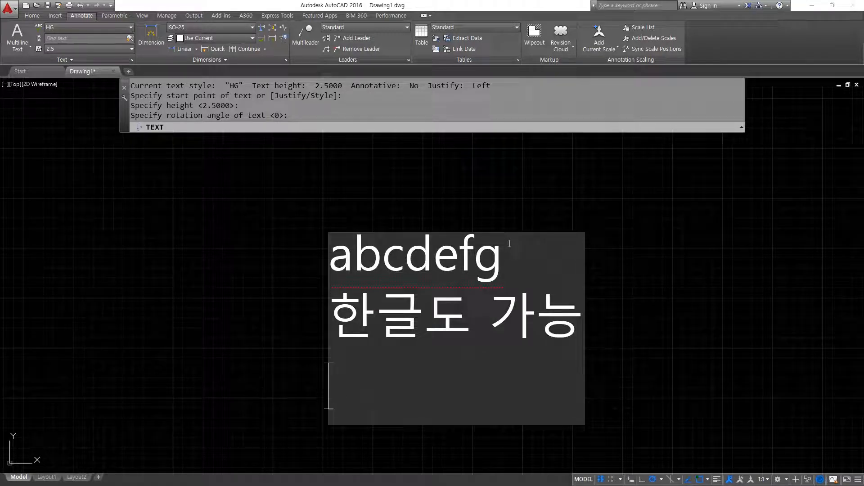
Step: Try "엔터 줄바꿈" as the third text line
text(엔터)
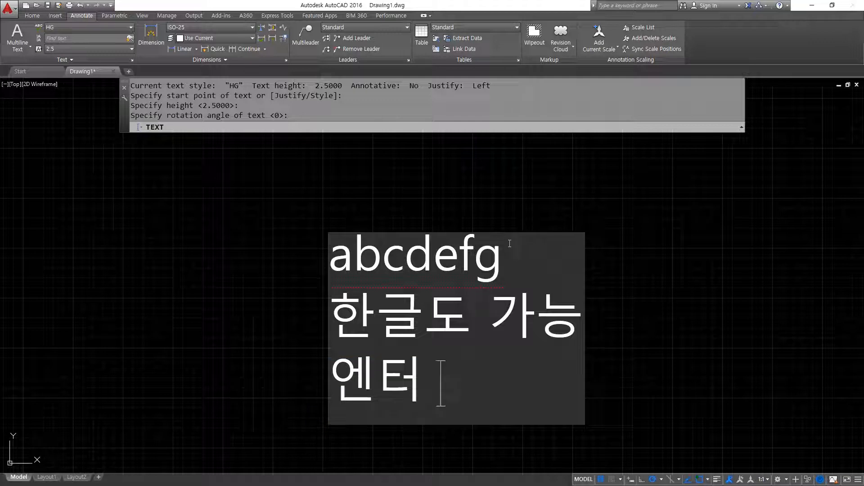
text( 라)
key(BackSpace)
key(BackSpace)
text(아)
key(BackSpace)
key(BackSpace)
text(줄바끔)
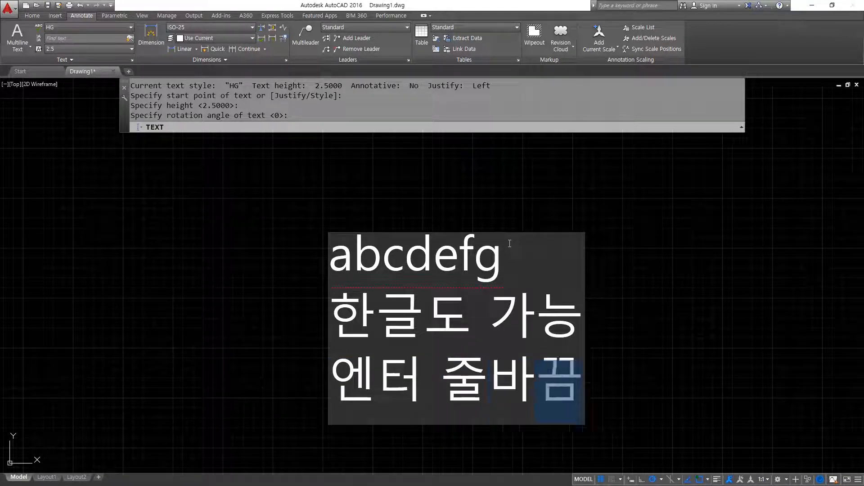
key(BackSpace)
key(BackSpace)
key(BackSpace)
key(BackSpace)
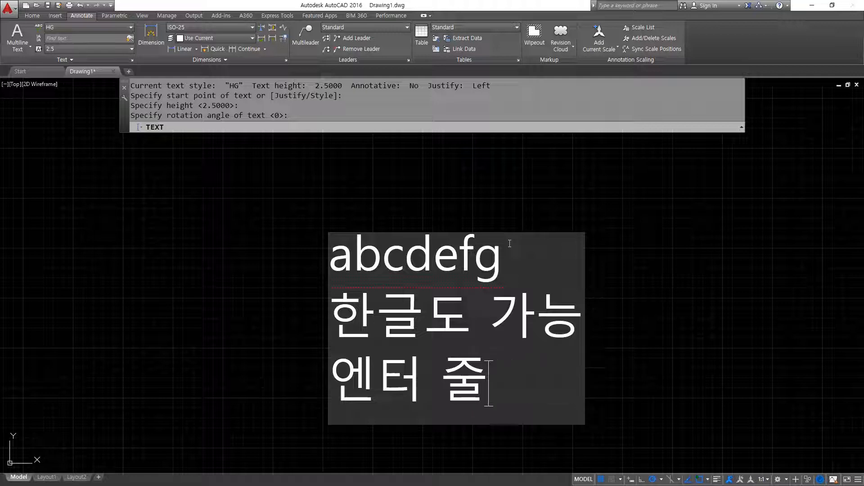
Step: Delete all the lines entered in the single-line text, back to an empty first line
key(BackSpace)
key(BackSpace)
key(BackSpace)
key(BackSpace)
key(BackSpace)
key(BackSpace)
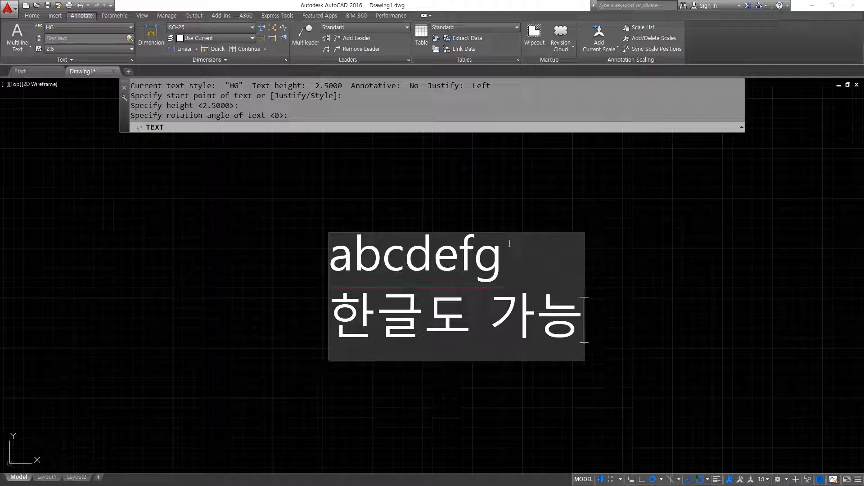
key(BackSpace)
key(BackSpace)
key(BackSpace)
key(BackSpace)
key(BackSpace)
key(BackSpace)
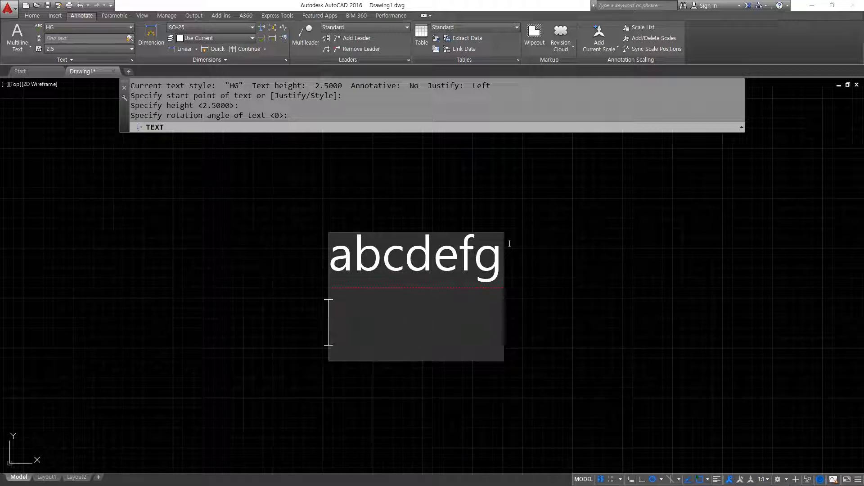
key(BackSpace)
key(BackSpace)
key(BackSpace)
key(BackSpace)
key(BackSpace)
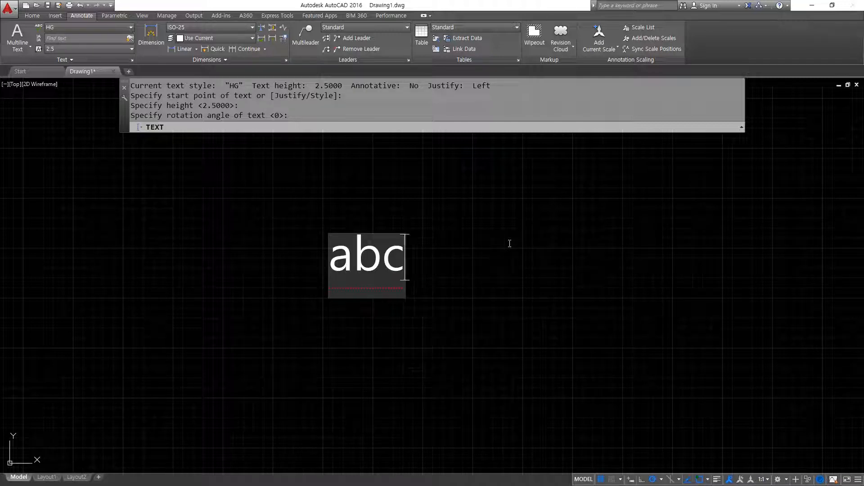
Step: Write the text lines "한글 가능", "줄바꿈 가능" and "abcd 영어가능", and finish the text command
text(한글 가능)
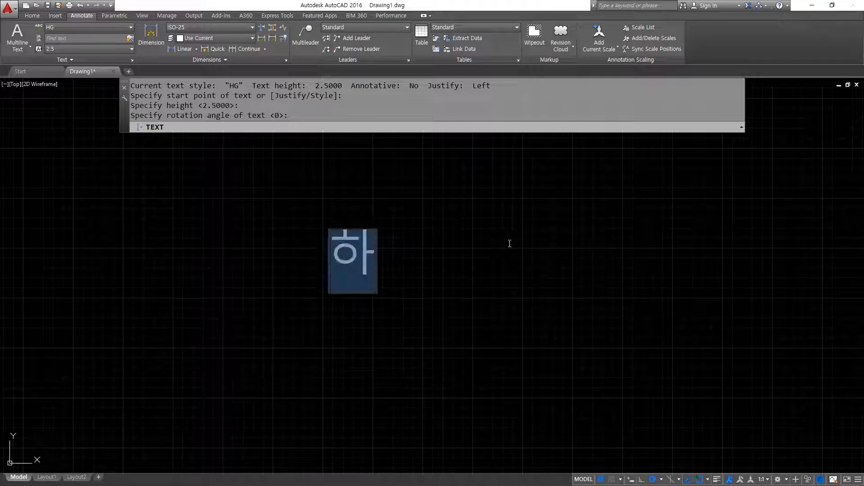
key(Return)
text(줄바꿈)
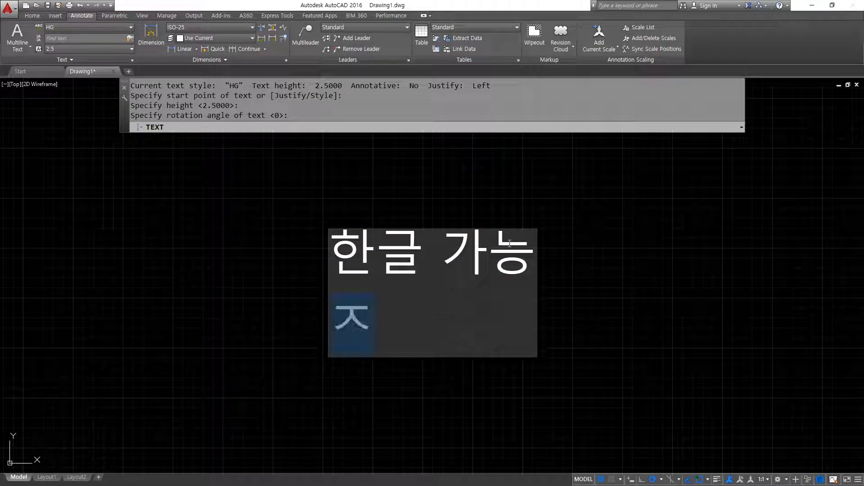
text( 가능)
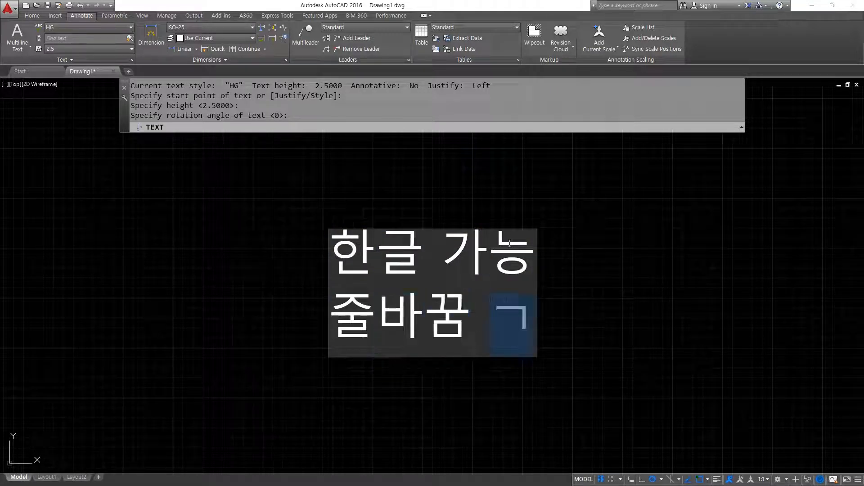
key(Return)
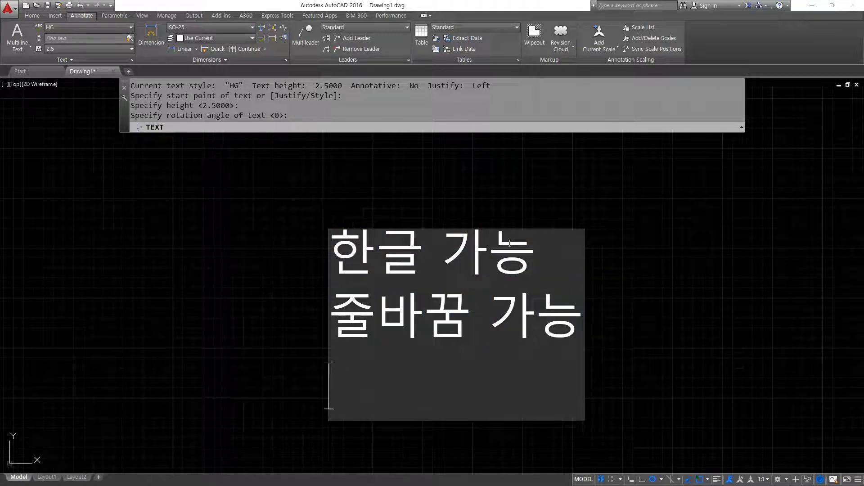
text(abcd 영어가능)
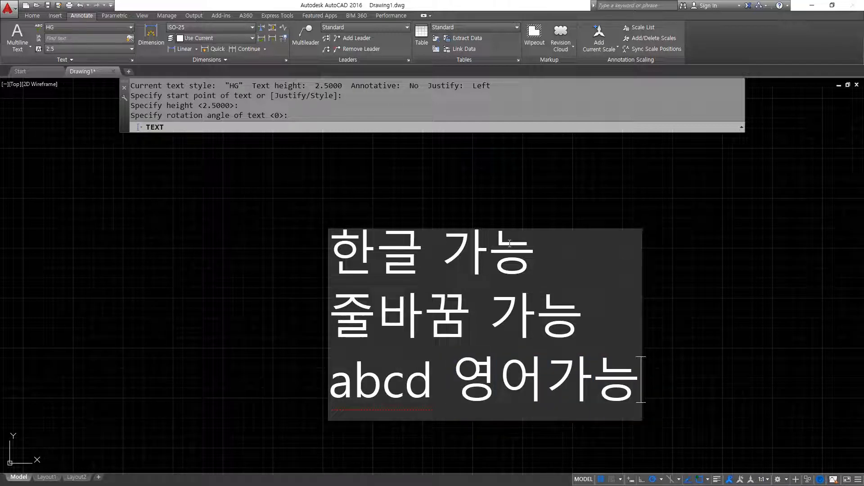
key(Return)
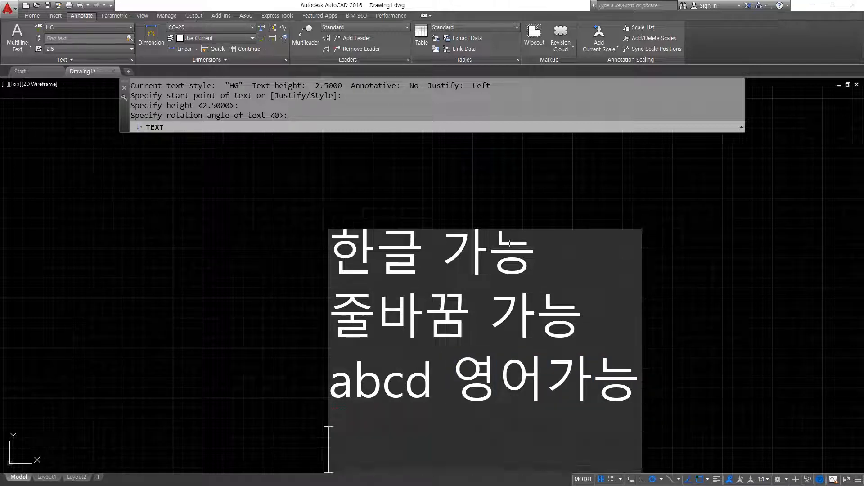
key(Return)
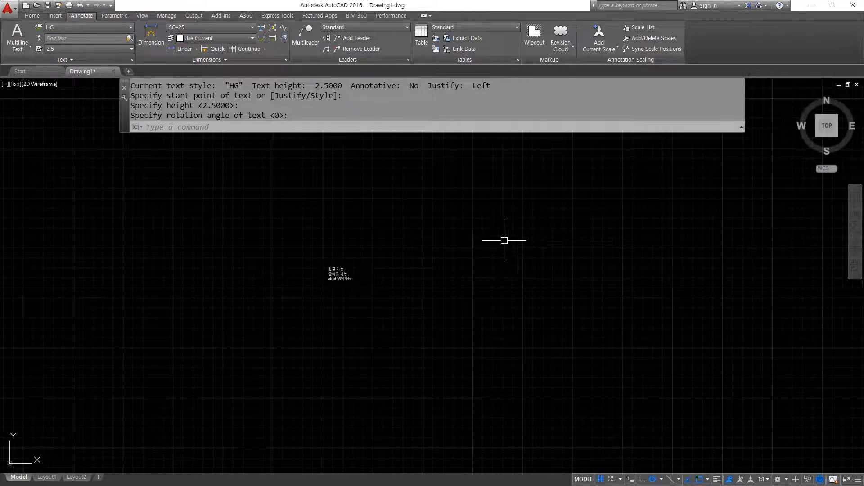
Step: Start another single-line text beside the three existing lines with height 10 and rotation angle 0
scroll(337, 278, up, 8)
mouse_move(413, 285)
middle_down()
mouse_move(383, 294)
mouse_move(305, 283)
middle_up()
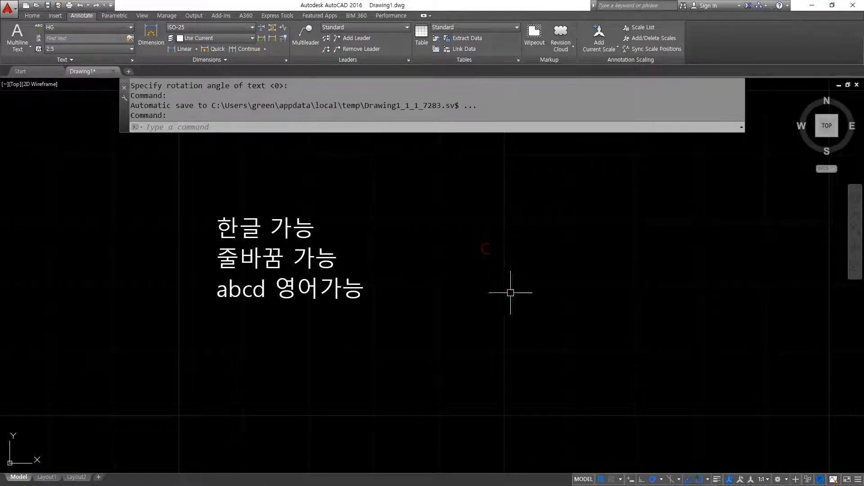
text(text)
key(Return)
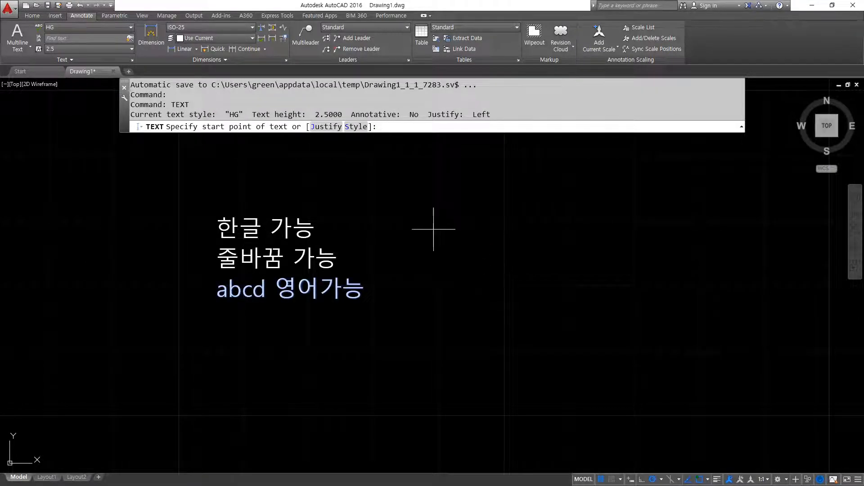
click(450, 227)
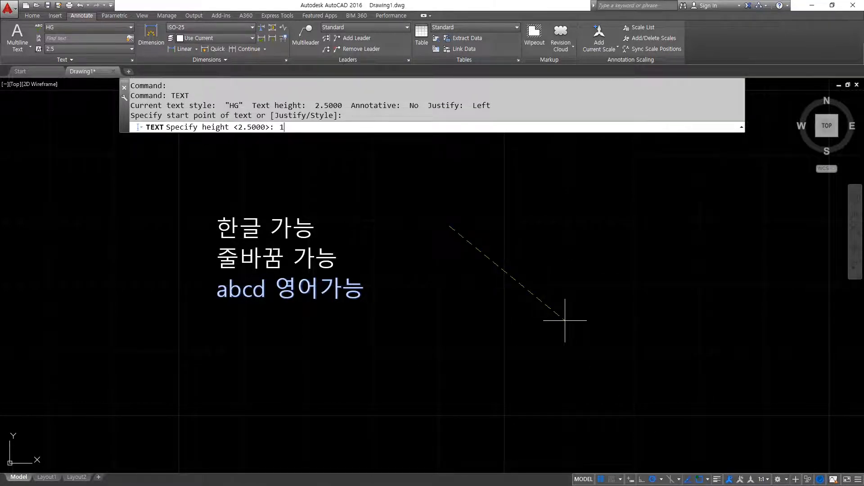
key(Return)
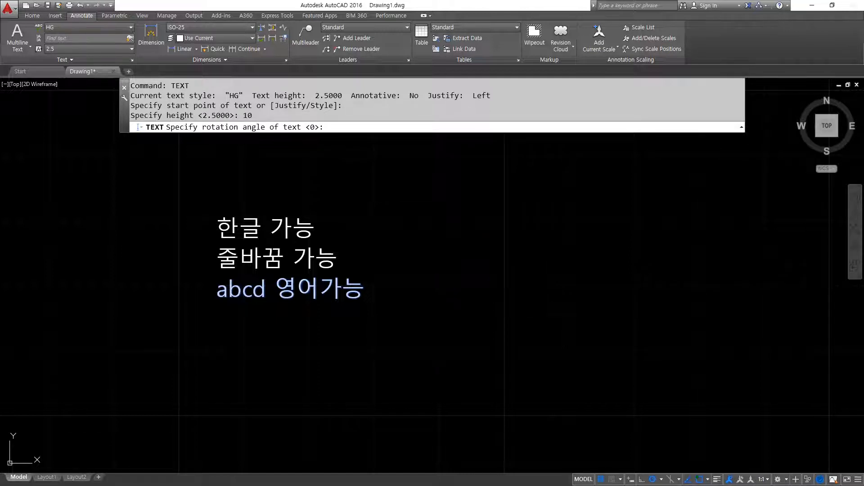
key(Return)
Step: Enter "동해물과 백두산이" as the large text line and finish the text command
text(동ㅎ)
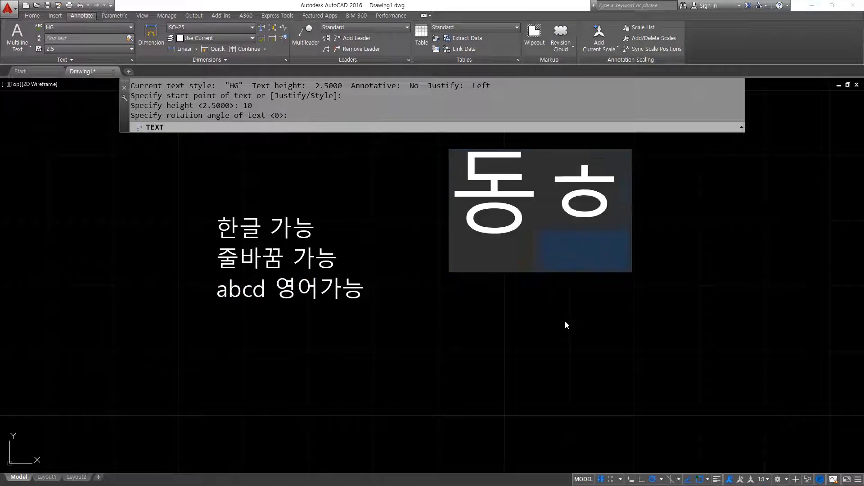
text(ㅐ물과 백두산ㅇ)
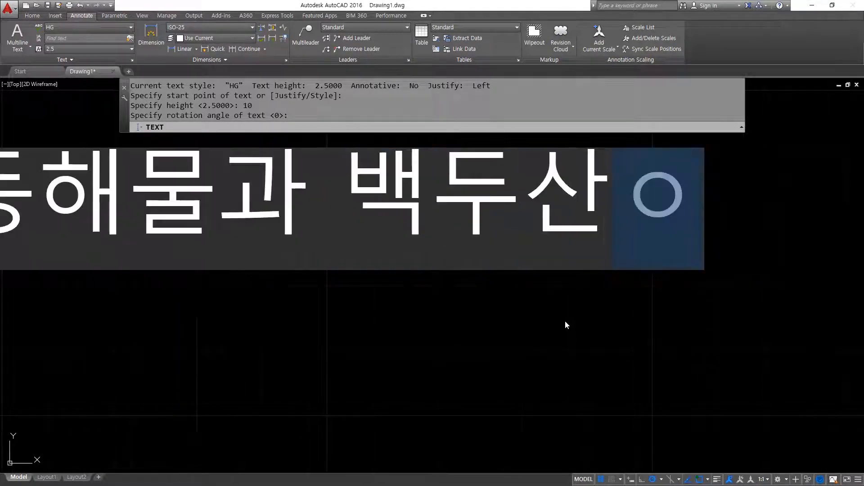
text(ㅣ)
key(Return)
key(Return)
scroll(565, 320, down, 2)
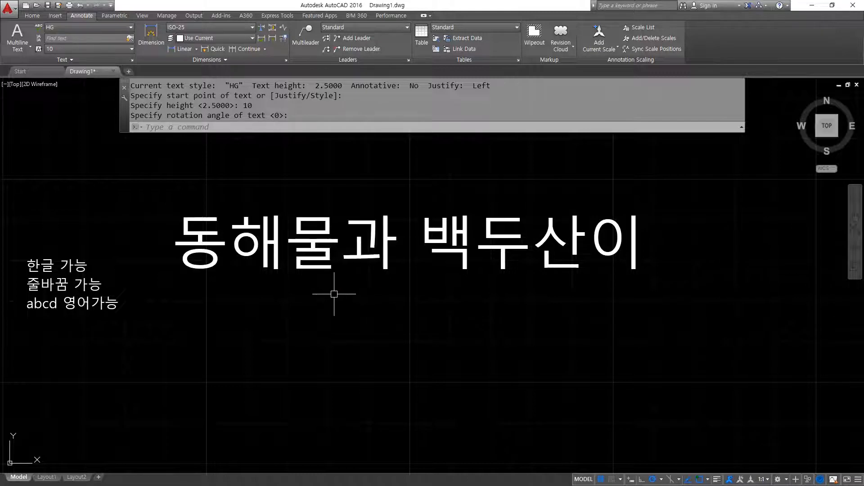
click(376, 198)
key(Escape)
key(Escape)
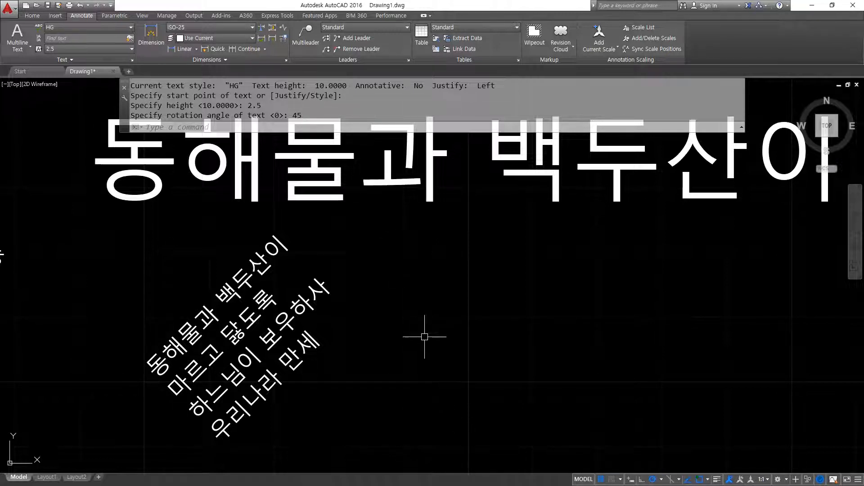
Step: Write the single-line text "동해물과 백두산이" beside the slanted lines with height 2.5 and rotation angle 0
text(dt)
key(Return)
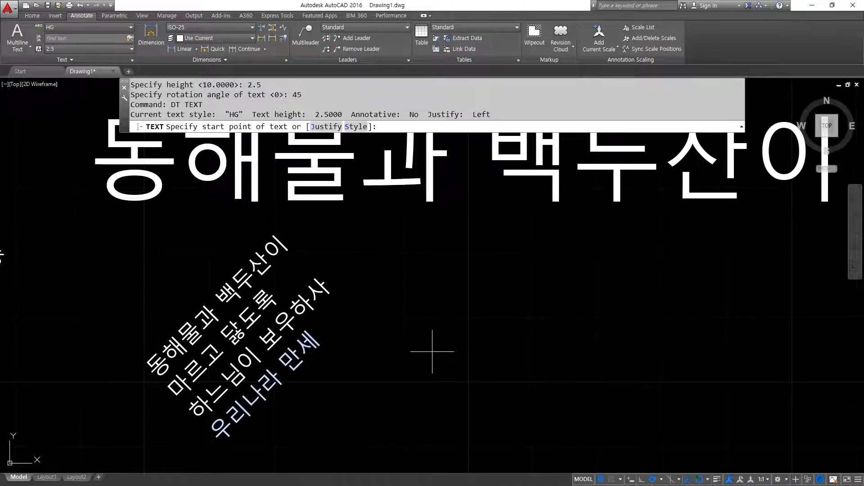
click(443, 286)
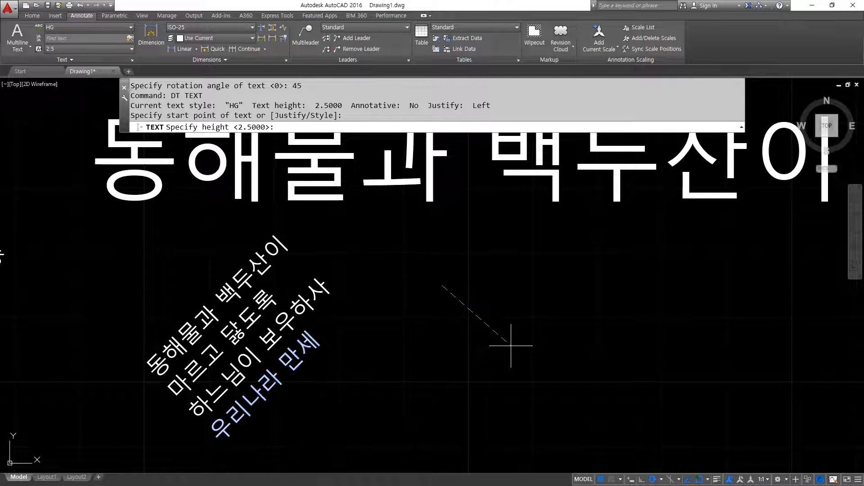
key(Return)
key(Return)
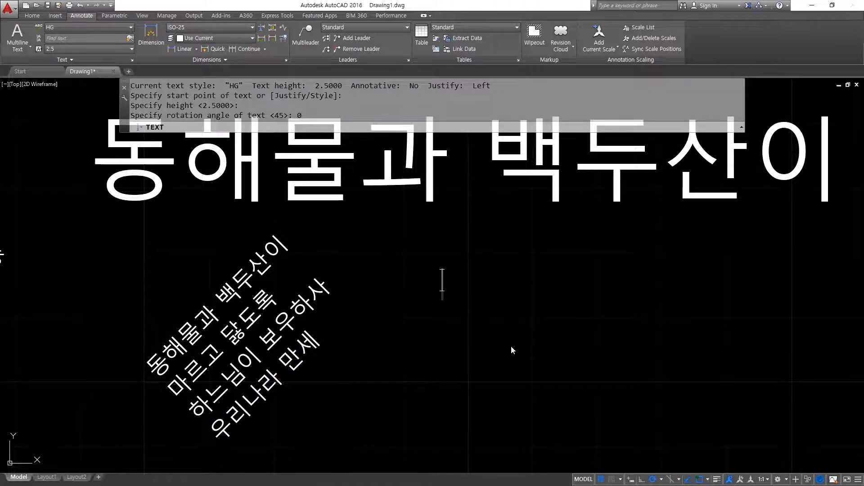
text(동해물)
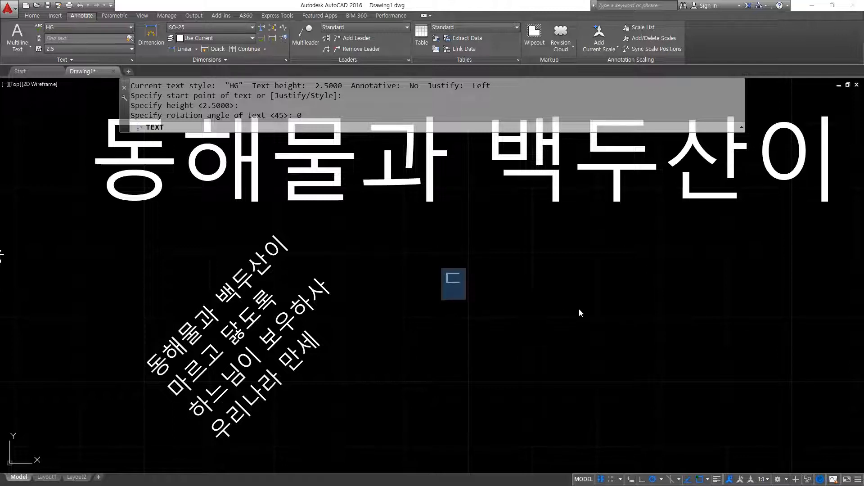
text(과 백두산이)
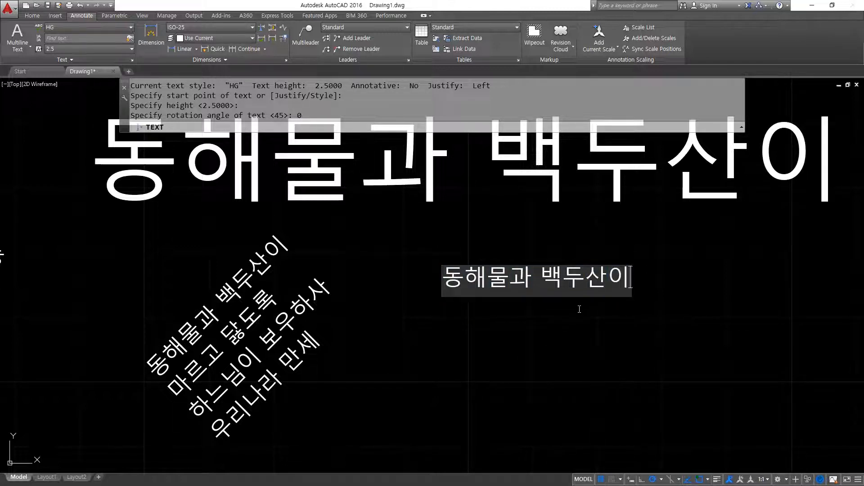
key(Return)
key(Return)
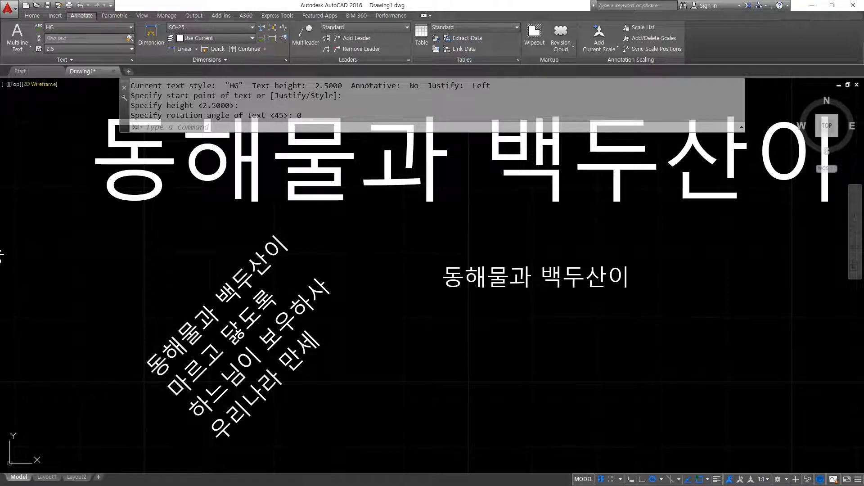
Step: Switch to the Notepad notes and review the special-character codes %%c, %%d, %%p, %%u, %%o and %%k
key(alt+Tab)
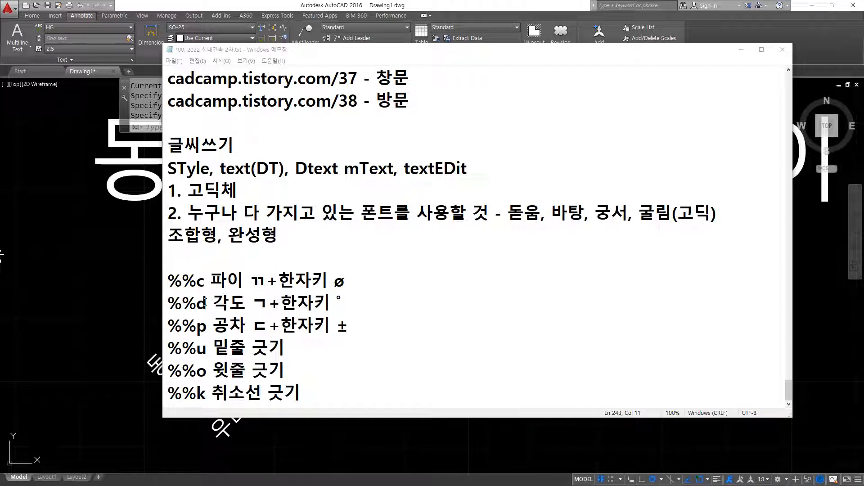
drag(201, 289, 169, 288)
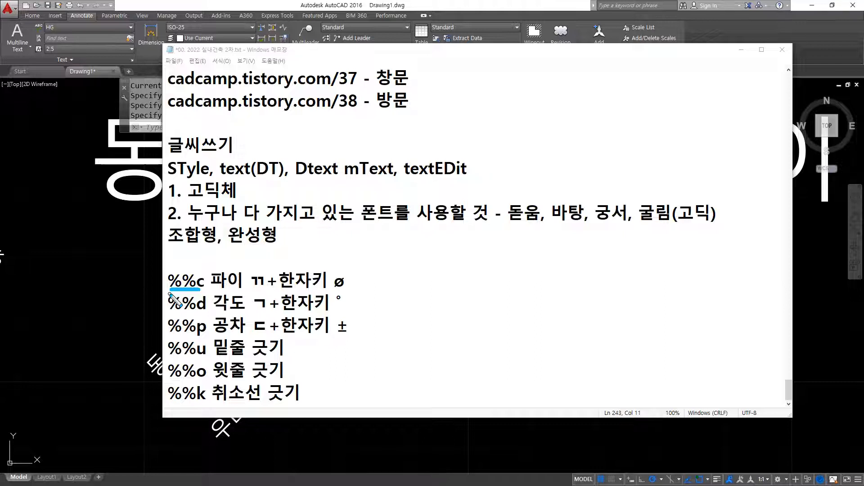
drag(336, 283, 352, 285)
drag(205, 311, 168, 312)
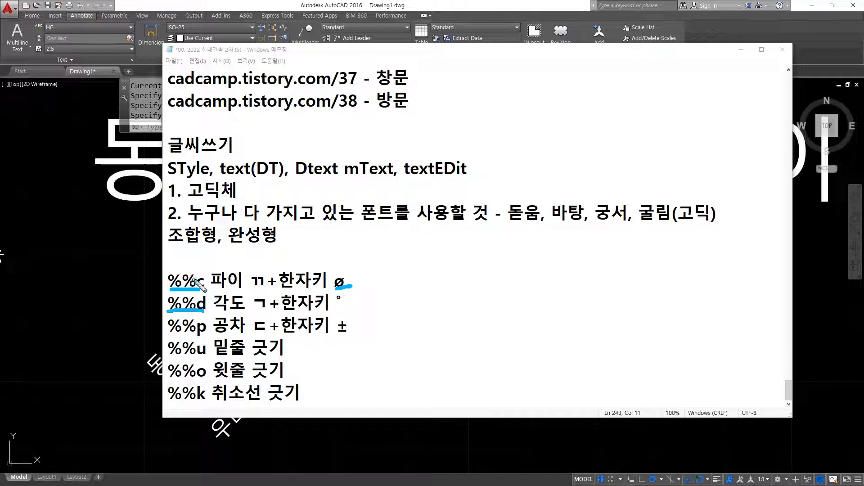
mouse_move(344, 310)
mouse_down()
mouse_move(335, 293)
mouse_move(351, 286)
mouse_up()
drag(198, 335, 157, 335)
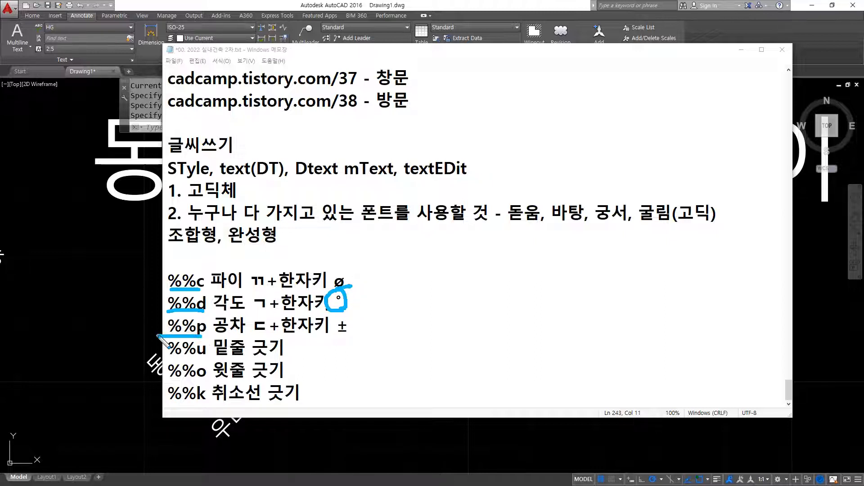
mouse_move(348, 339)
mouse_down()
mouse_move(335, 340)
mouse_move(356, 318)
mouse_move(348, 339)
mouse_up()
drag(251, 335, 218, 334)
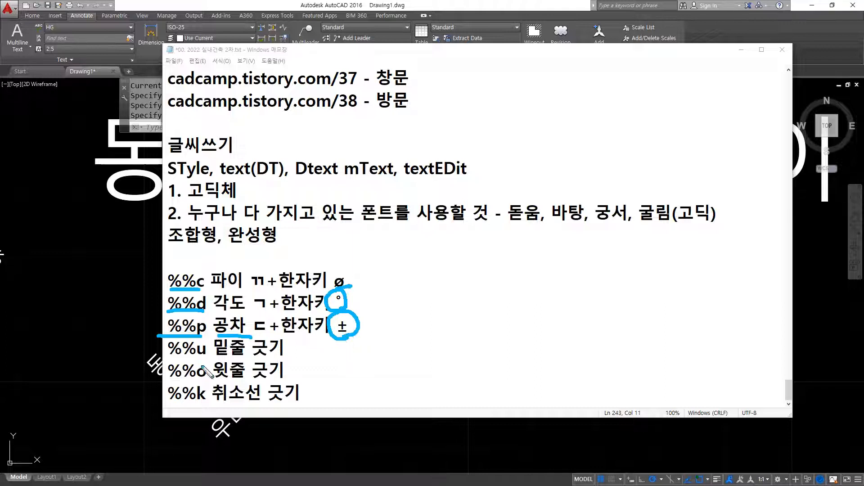
drag(167, 359, 212, 358)
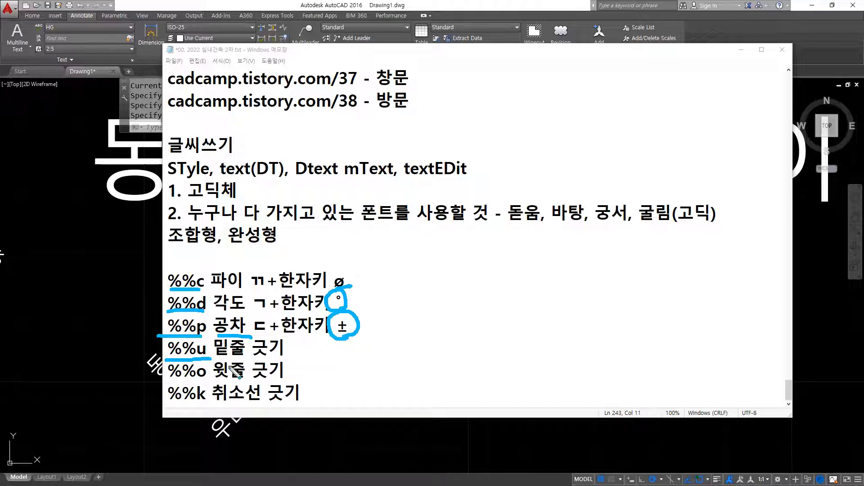
drag(231, 361, 247, 359)
drag(173, 384, 196, 384)
drag(205, 407, 161, 406)
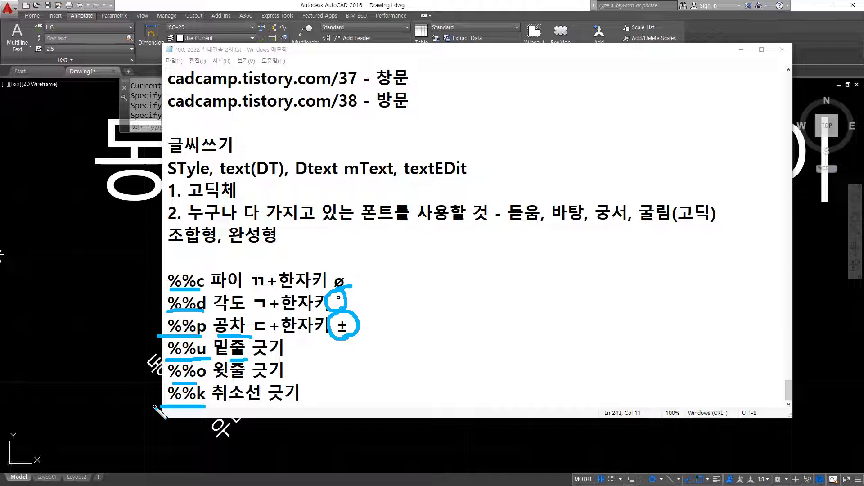
key(e)
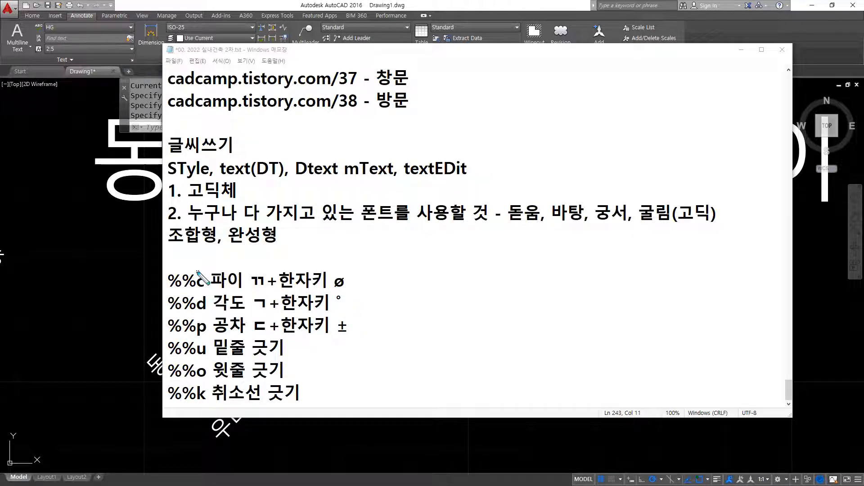
Step: Examine the Hanja-key alternatives for the diameter, degree and tolerance symbols in the notes, and return to the AutoCAD drawing
mouse_move(196, 273)
mouse_down()
mouse_move(184, 336)
mouse_move(208, 293)
mouse_move(193, 270)
mouse_move(320, 293)
mouse_move(262, 269)
mouse_move(275, 313)
mouse_move(272, 290)
mouse_move(318, 340)
mouse_move(274, 321)
mouse_up()
key(e)
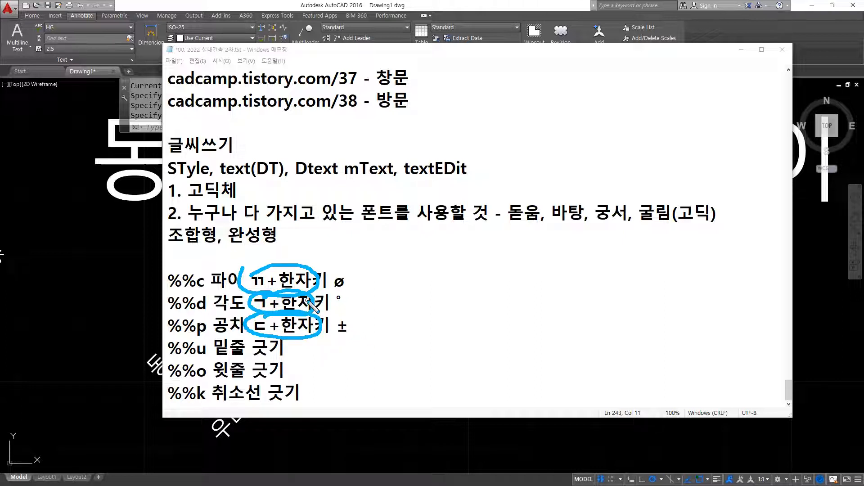
mouse_move(344, 264)
mouse_down()
mouse_move(332, 268)
mouse_move(371, 336)
mouse_move(344, 267)
mouse_up()
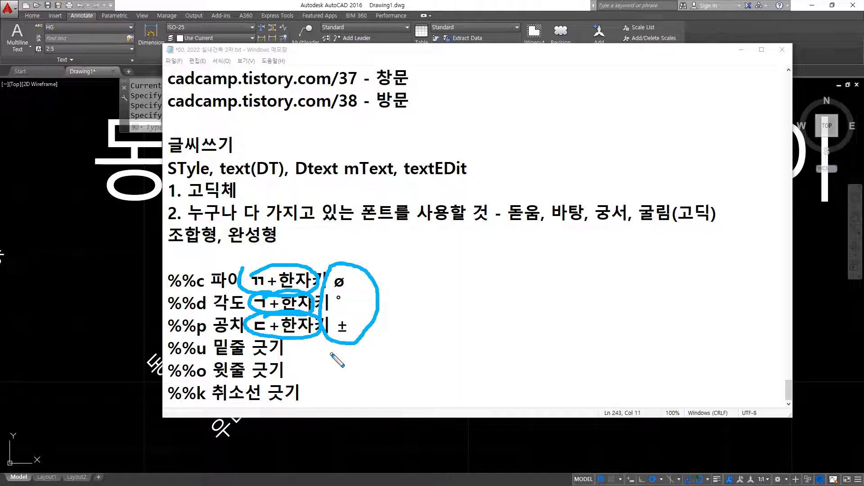
key(Escape)
click(55, 297)
scroll(340, 347, down, 3)
middle_drag(420, 356, 283, 297)
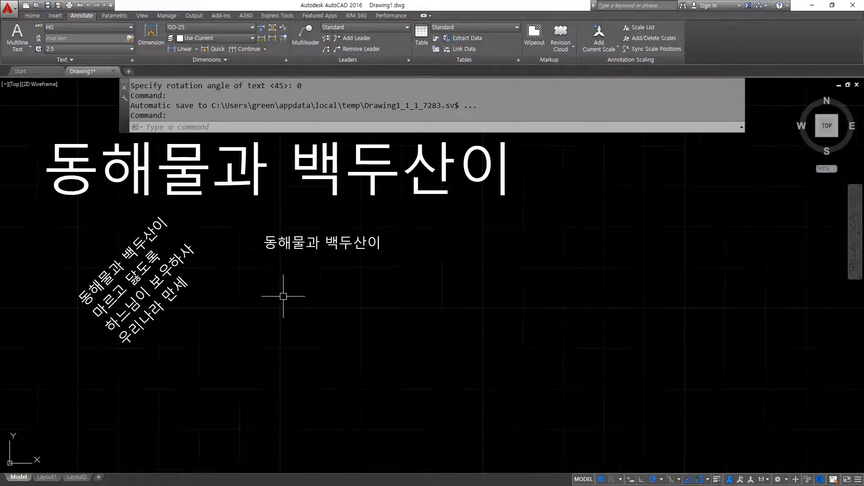
text(txt)
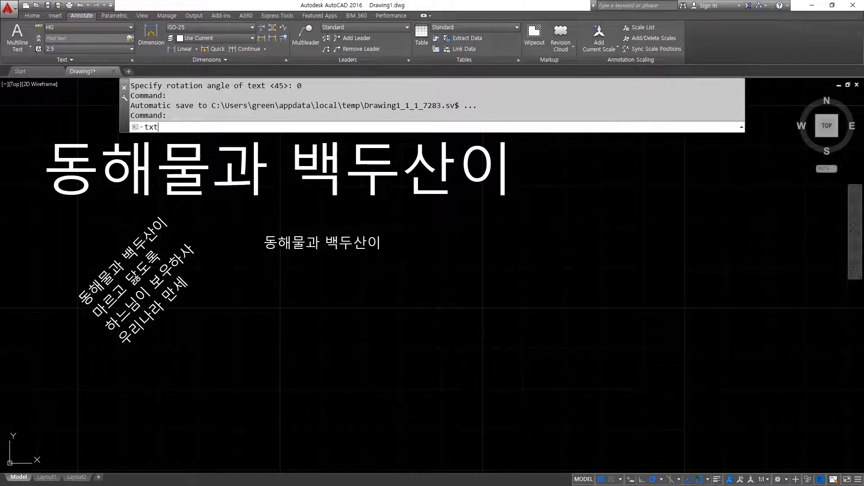
text(2mtxt)
key(Return)
key(Escape)
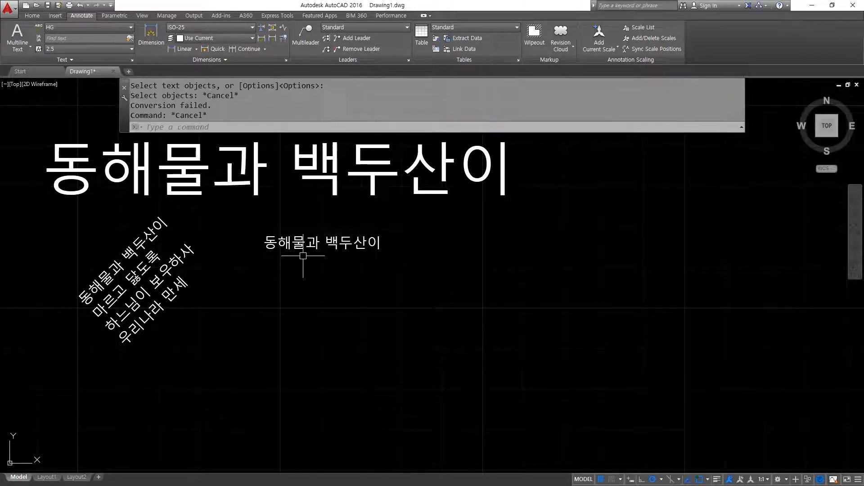
Step: Start a single-line text below the small "동해물과 백두산이" line with height 2.5 and rotation angle 0
text(dt)
key(Return)
click(301, 287)
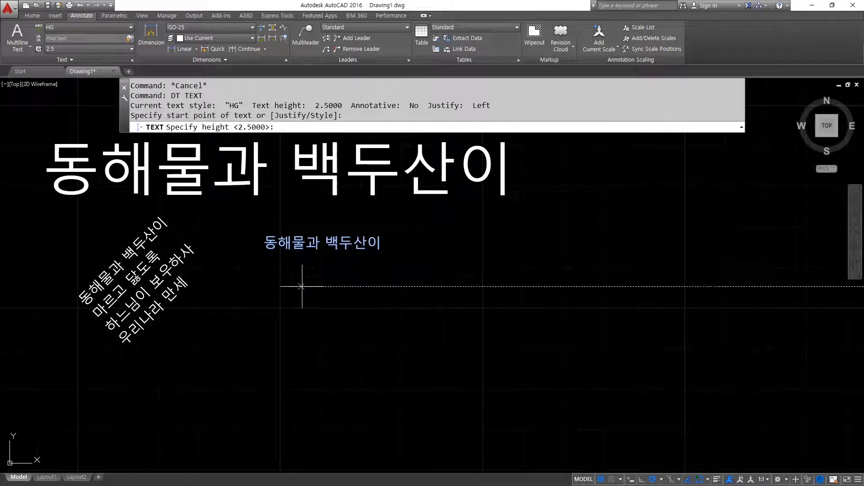
key(Return)
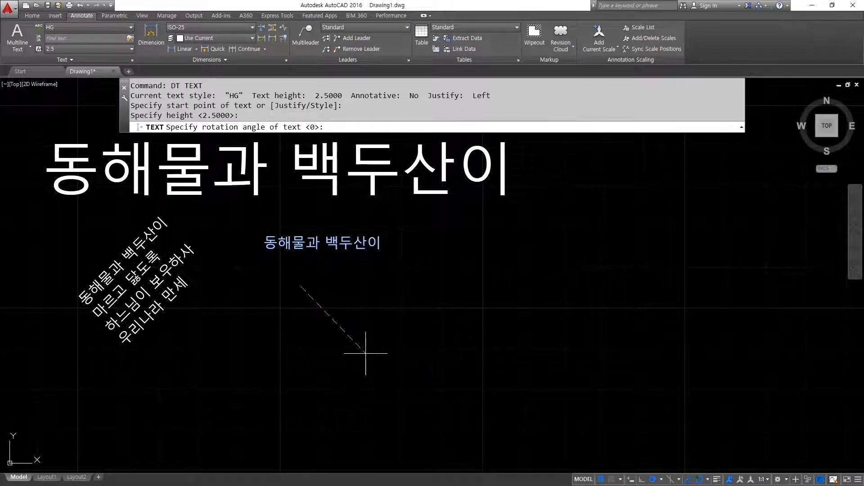
key(Return)
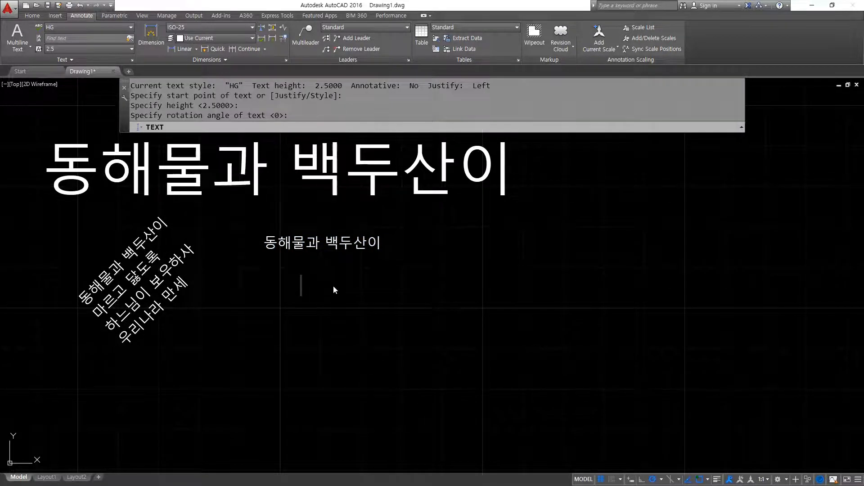
Step: Write the first line "지름표시 %%c" followed by a second %%c code for the ∅ symbol, without a space inside the codes
scroll(334, 286, up, 2)
text(지)
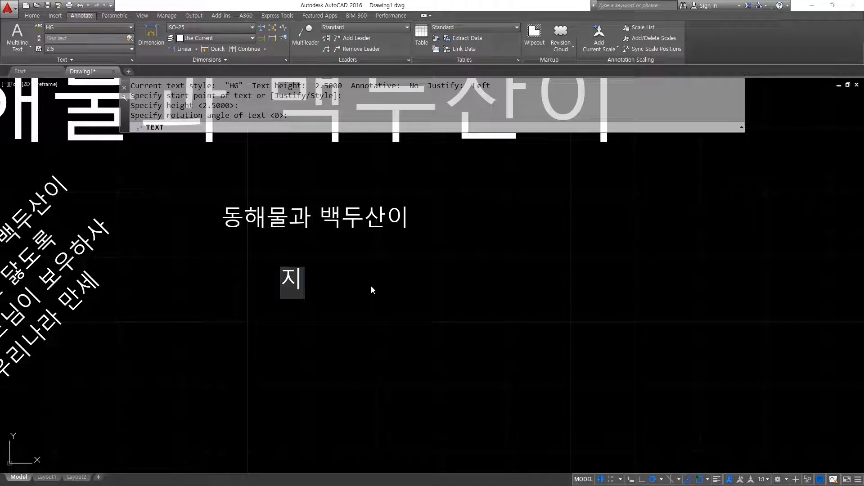
text(름표시)
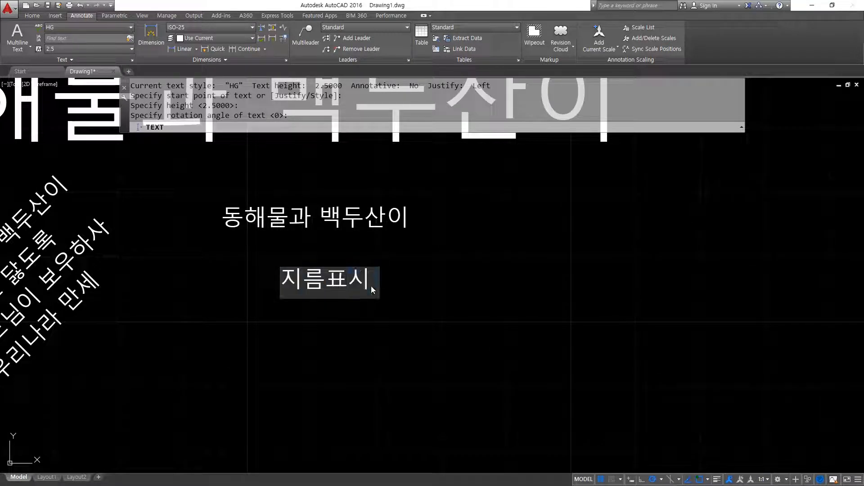
text( %% c)
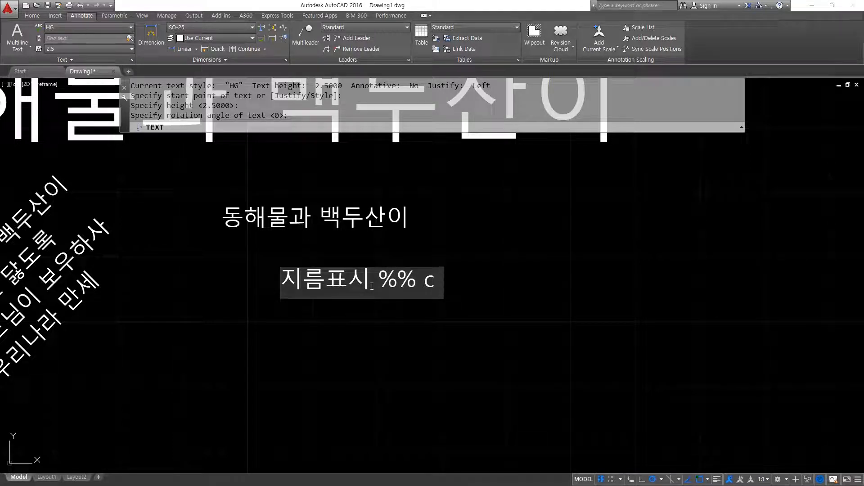
text( %%c)
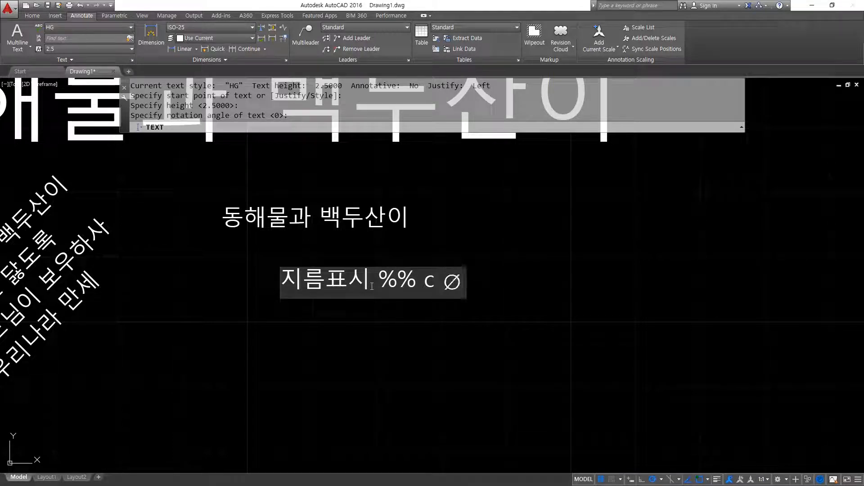
key(Left)
key(Left)
key(Left)
key(BackSpace)
key(Right)
key(Right)
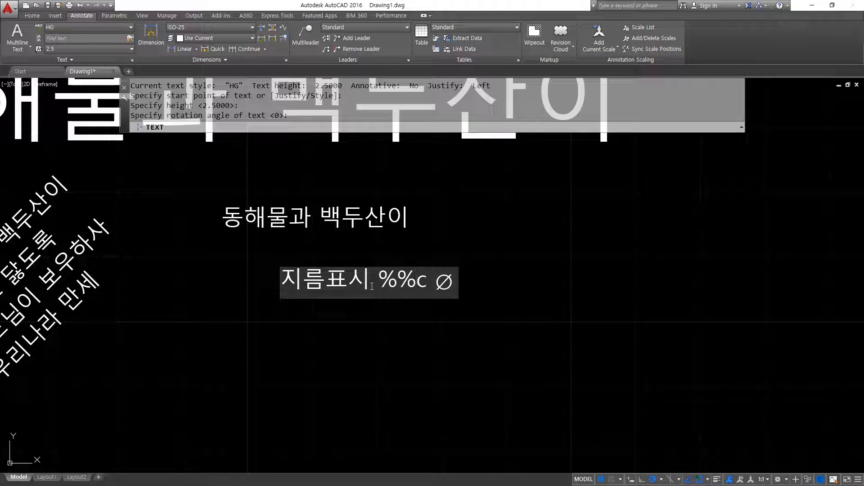
key(Return)
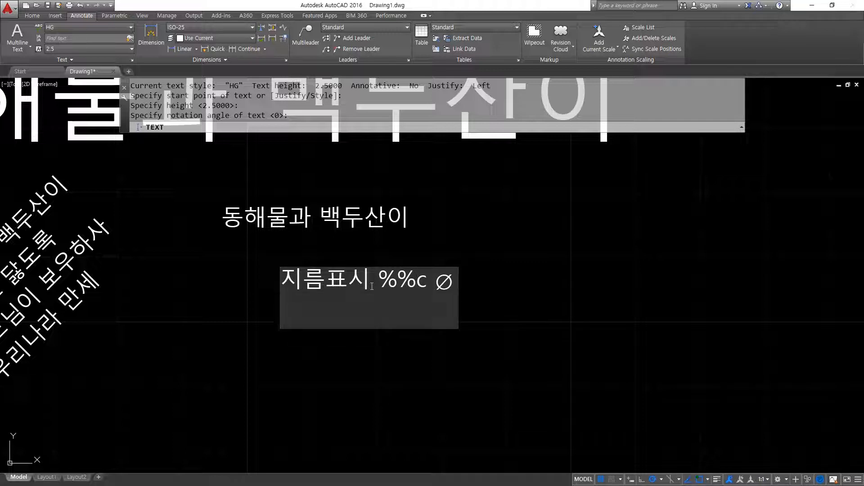
Step: Write the second line "각도표시 %%d" followed by a second %%d code for the ° symbol
text(각도표)
key(BackSpace)
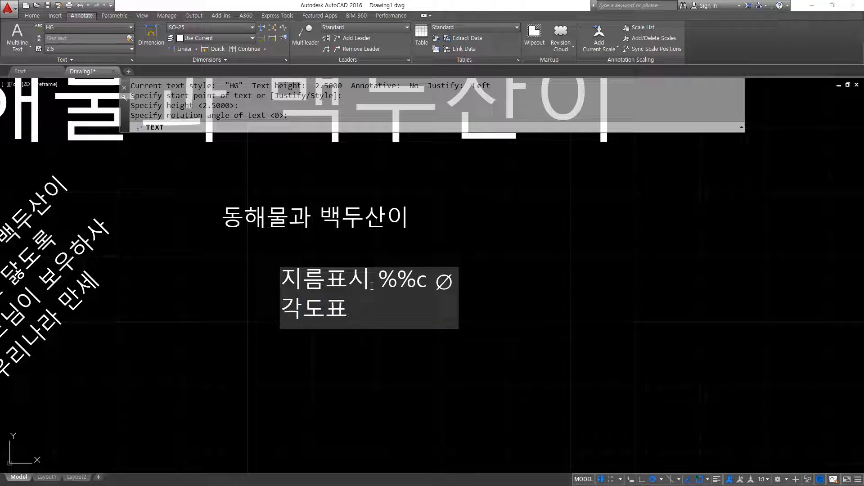
text(시 TT)
key(BackSpace)
key(BackSpace)
text(ㅆㅆ)
key(BackSpace)
key(BackSpace)
text(TT)
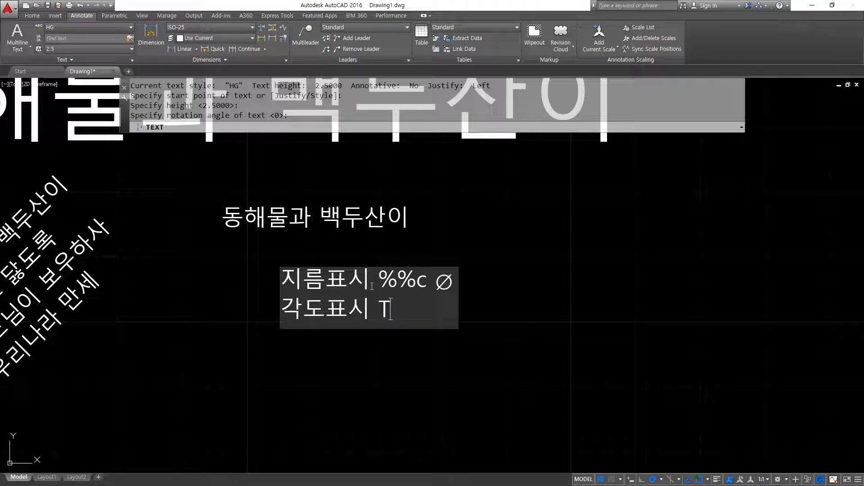
key(BackSpace)
key(BackSpace)
text(%%)
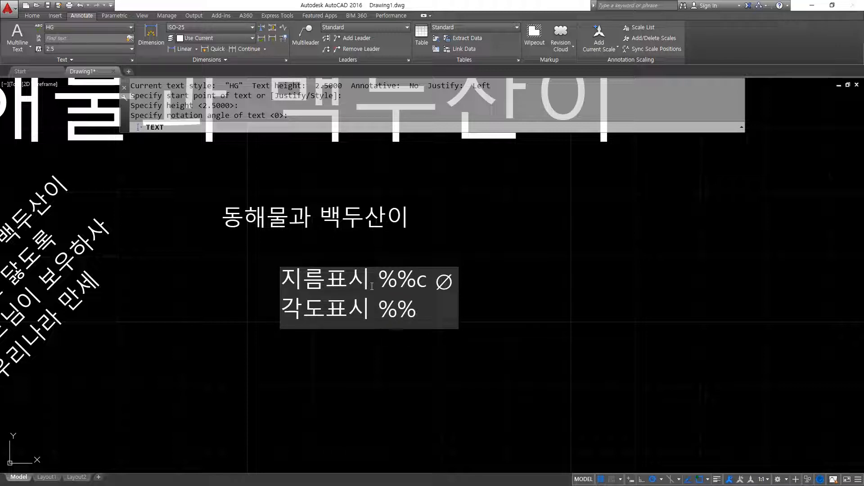
text( d %%d)
key(Left)
key(Left)
key(BackSpace)
key(Return)
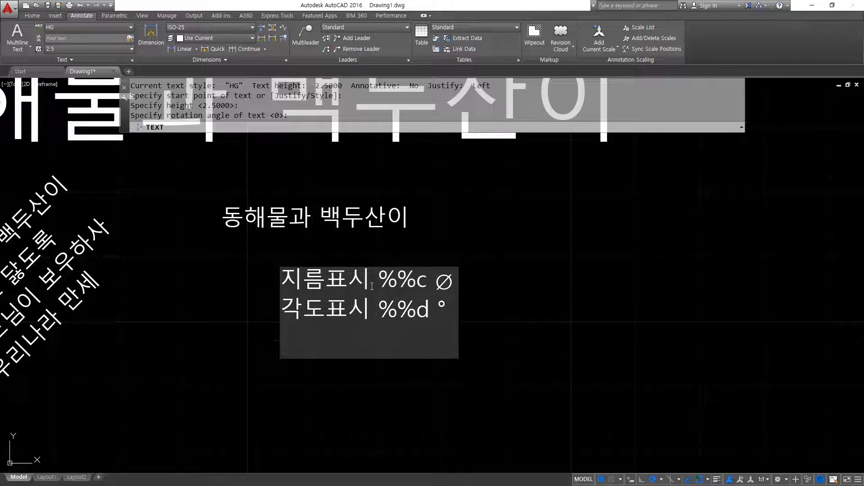
Step: Write the third line "공차표시 %%p" followed by a second %%p code for the ± symbol, and finish the text command
text(공차표시)
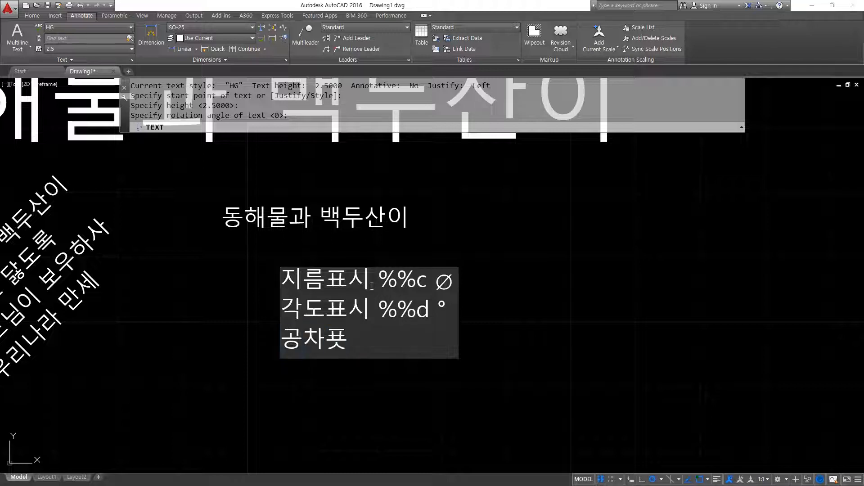
text( %% p)
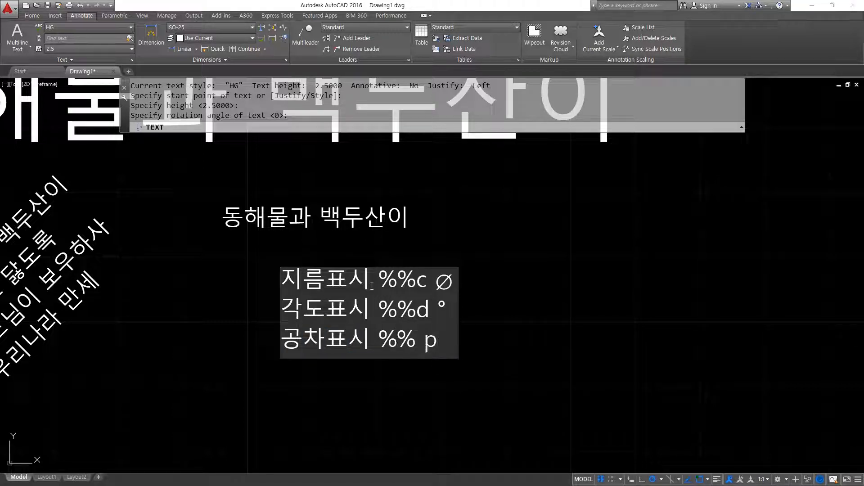
text(%%p)
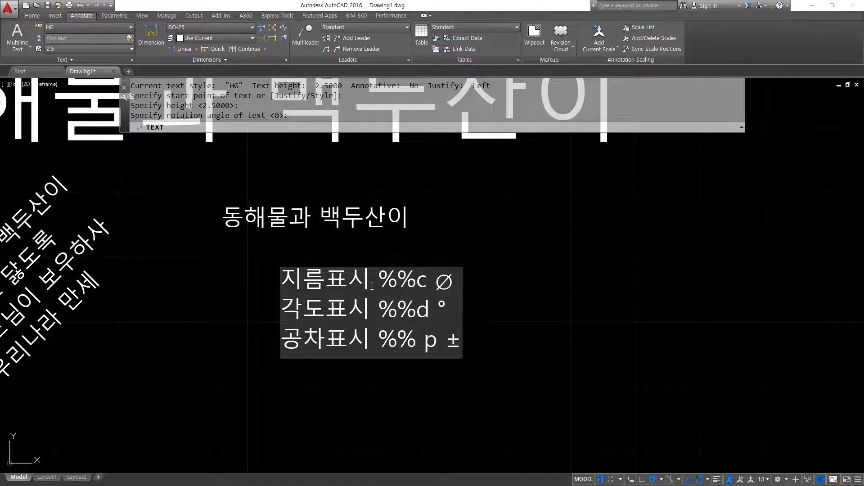
key(Left)
key(Left)
key(Left)
key(BackSpace)
key(Return)
key(Return)
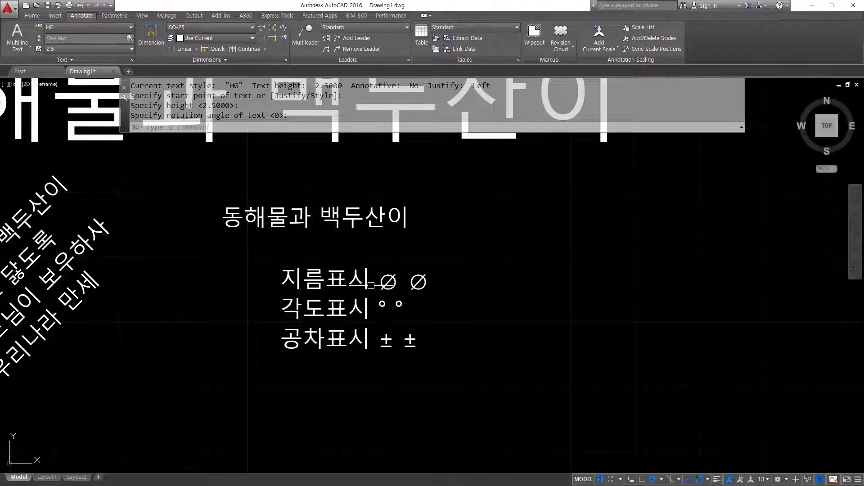
Step: Start a new single-line text in the HG style directly below the "공차표시" line, aligned with its left edge
scroll(371, 286, up, 2)
scroll(338, 395, up, 2)
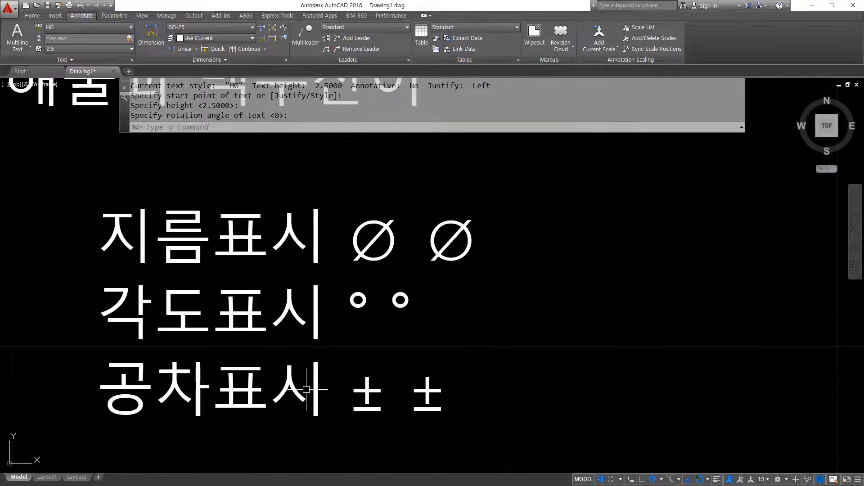
scroll(432, 297, down, 2)
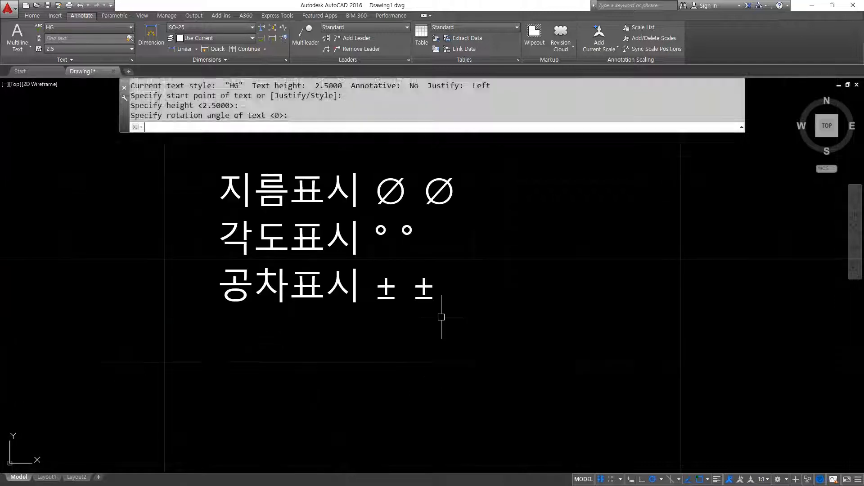
text(t)
key(Escape)
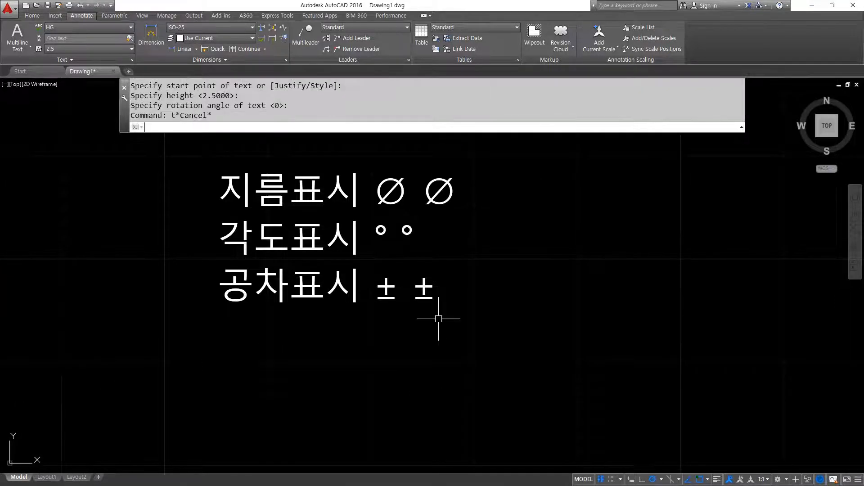
text(dt)
key(Return)
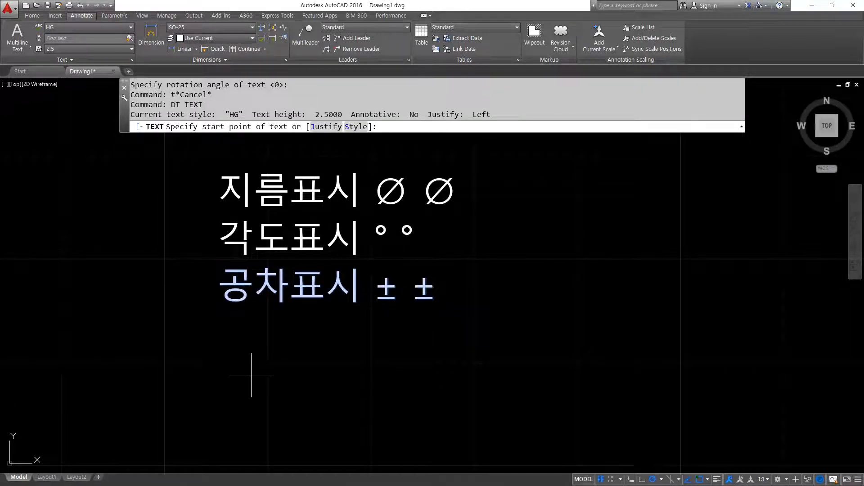
click(218, 370)
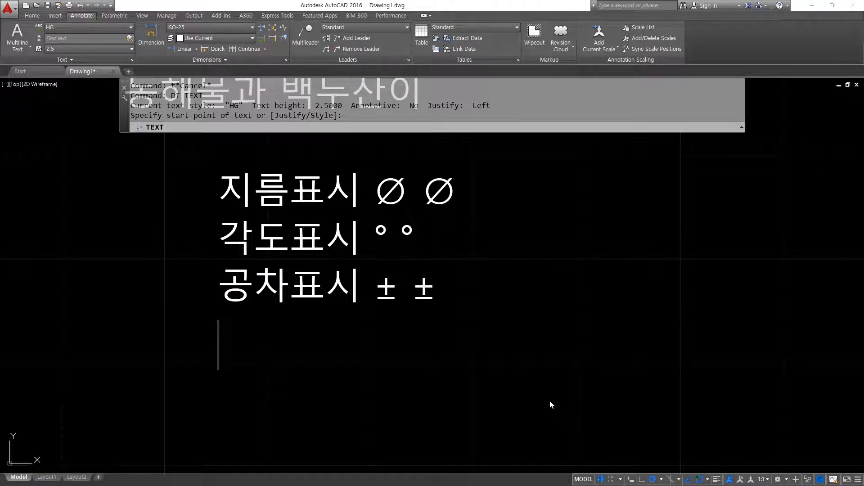
Step: Write "윗줄 긋기" between two %%o overline codes, followed by a plain "윗줄긋기", and finish the text
text(%%)
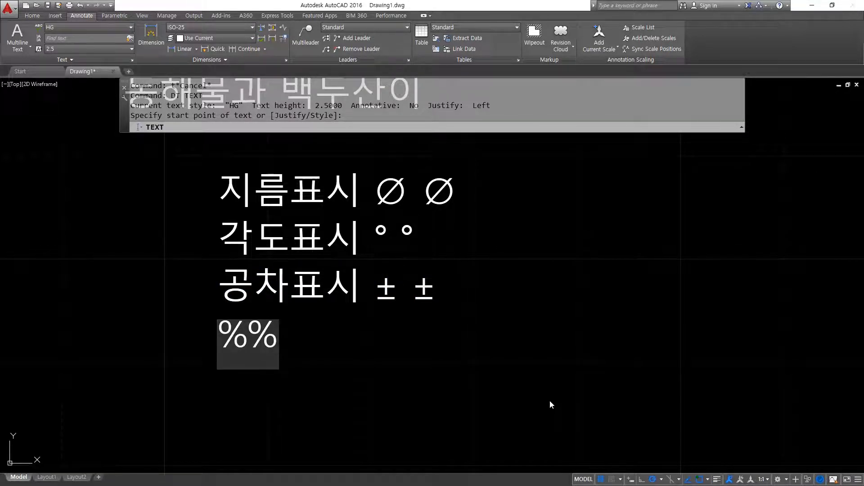
key(BackSpace)
key(BackSpace)
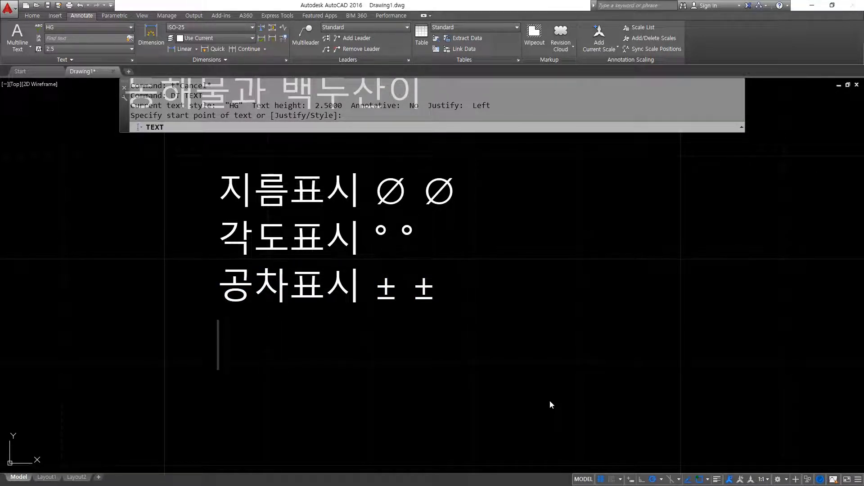
text(윗)
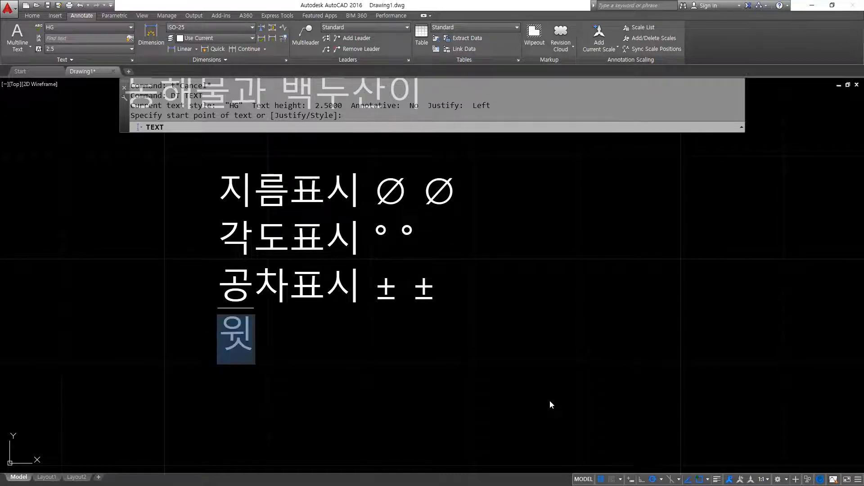
text(줄 긋기)
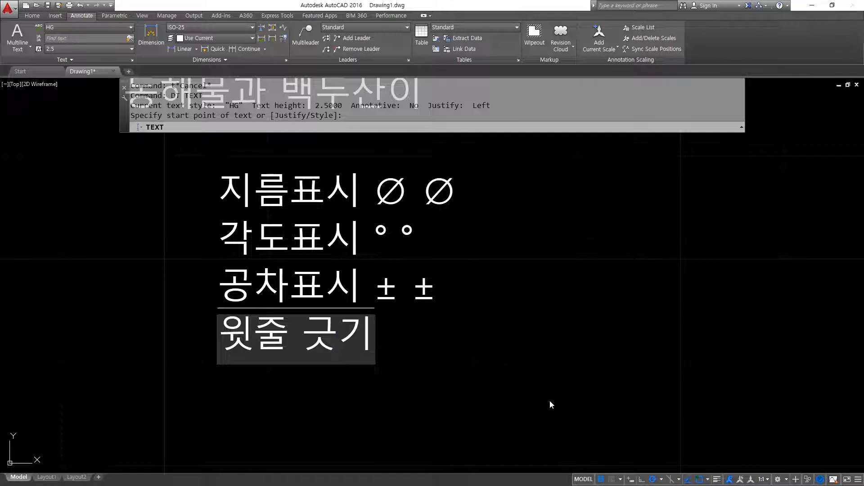
text(%%)
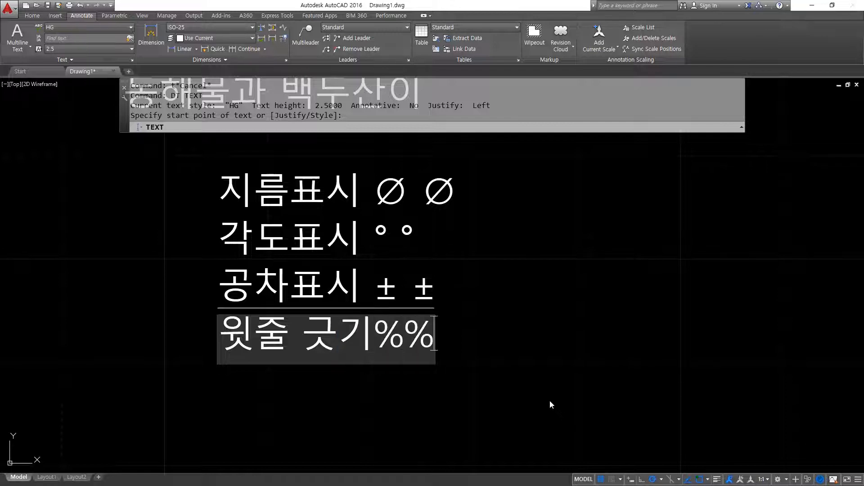
key(BackSpace)
key(BackSpace)
text(윗)
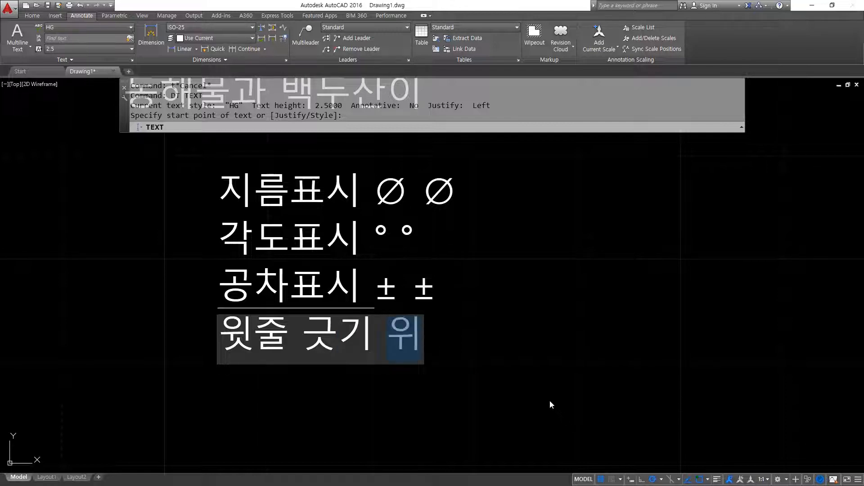
text(줄긋기)
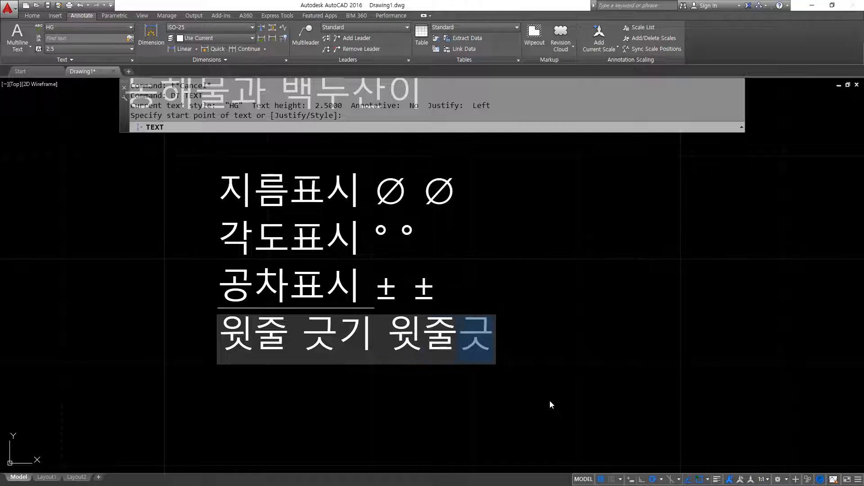
key(Return)
key(Return)
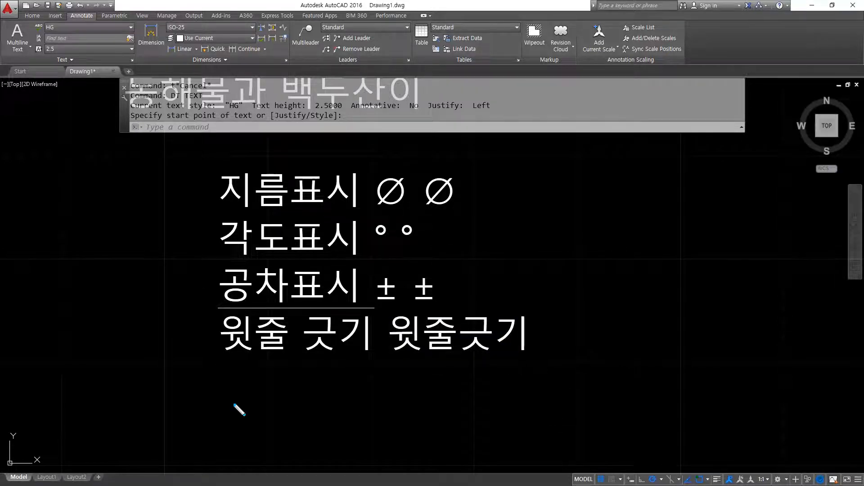
mouse_move(155, 363)
mouse_down()
mouse_move(213, 339)
mouse_move(208, 356)
mouse_up()
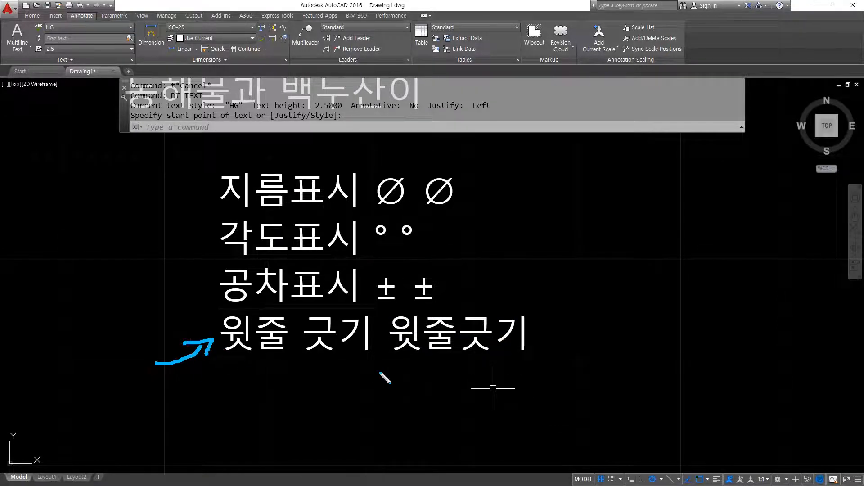
mouse_move(440, 395)
mouse_down()
mouse_move(396, 383)
mouse_move(363, 351)
mouse_move(384, 346)
mouse_up()
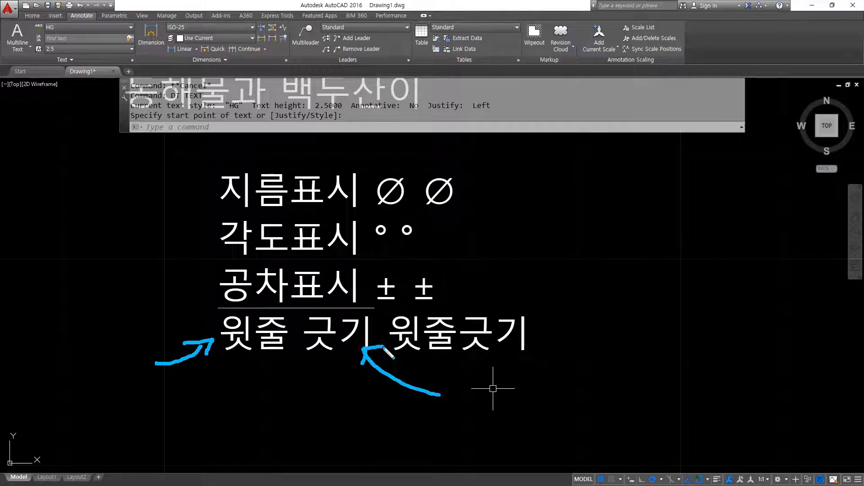
drag(181, 265, 206, 307)
mouse_move(204, 285)
mouse_down()
mouse_move(206, 308)
mouse_move(183, 299)
mouse_up()
drag(124, 243, 116, 262)
mouse_move(101, 232)
mouse_down()
mouse_move(101, 254)
mouse_move(99, 233)
mouse_up()
click(105, 249)
mouse_move(157, 226)
mouse_down()
mouse_move(133, 253)
mouse_move(156, 255)
mouse_move(172, 242)
mouse_up()
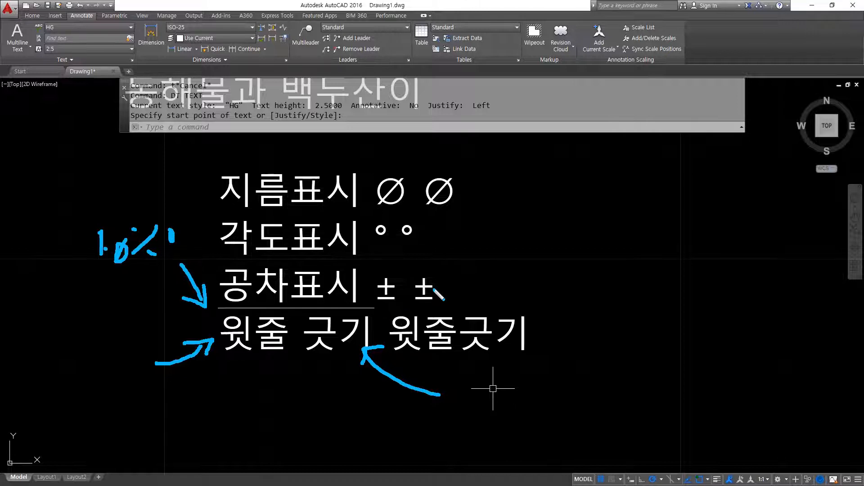
drag(384, 311, 422, 270)
mouse_move(392, 282)
mouse_down()
mouse_move(385, 311)
mouse_move(404, 308)
mouse_up()
drag(472, 243, 454, 270)
drag(449, 231, 453, 234)
click(471, 273)
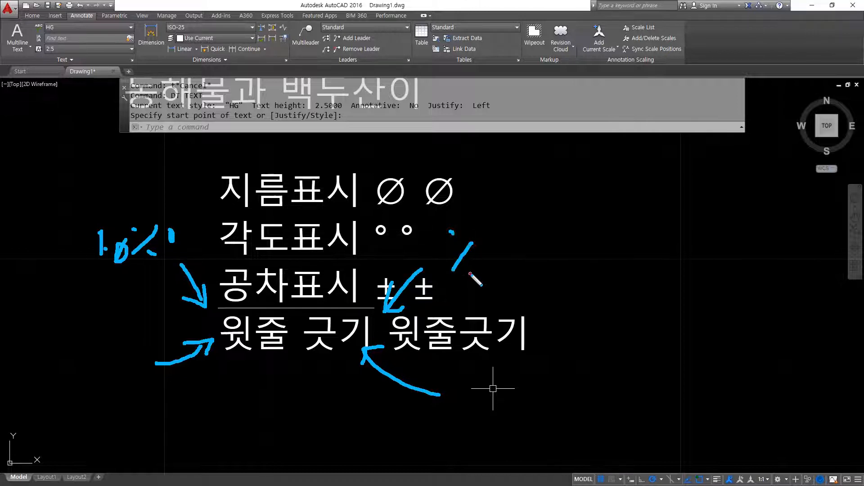
drag(539, 233, 516, 270)
drag(507, 239, 511, 239)
drag(537, 265, 540, 266)
drag(581, 242, 574, 239)
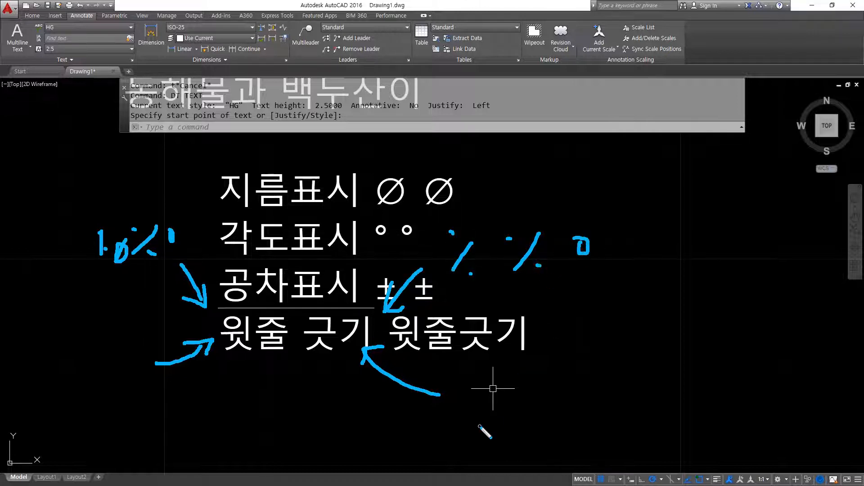
key(Escape)
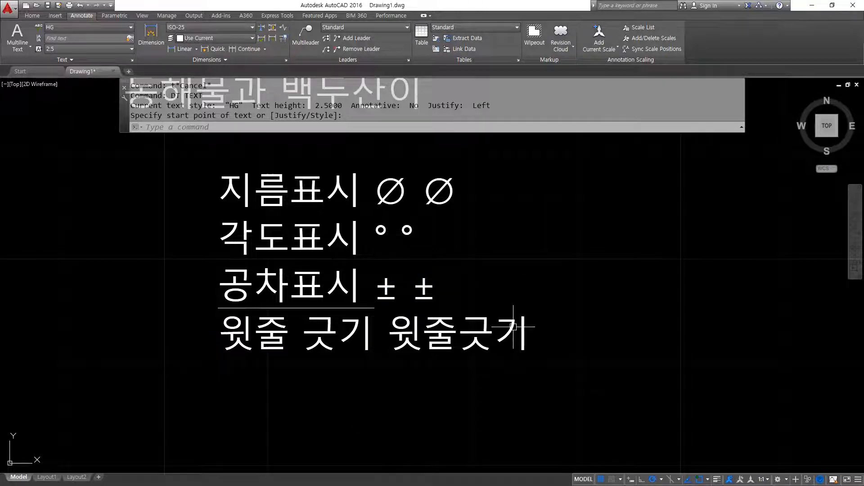
Step: Continue single-line text below the overlined line and write "취소선 긋기" between strikethrough codes, followed by a plain "취소선"
key(Return)
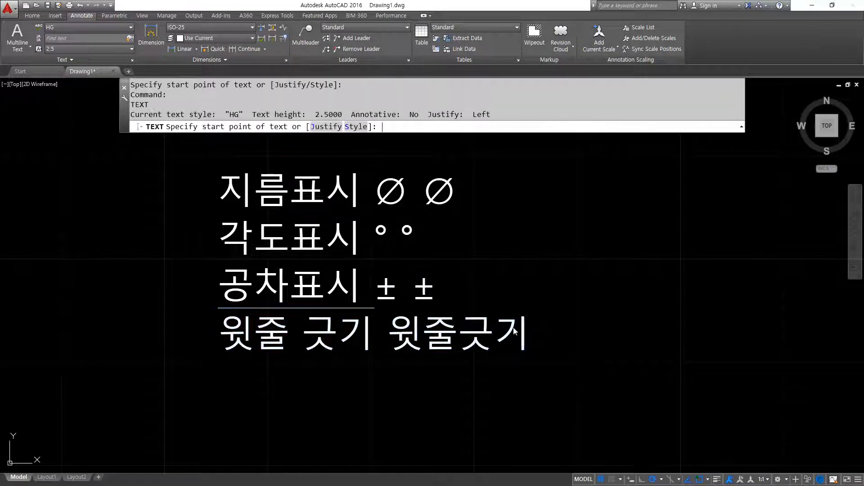
key(Return)
text(%%)
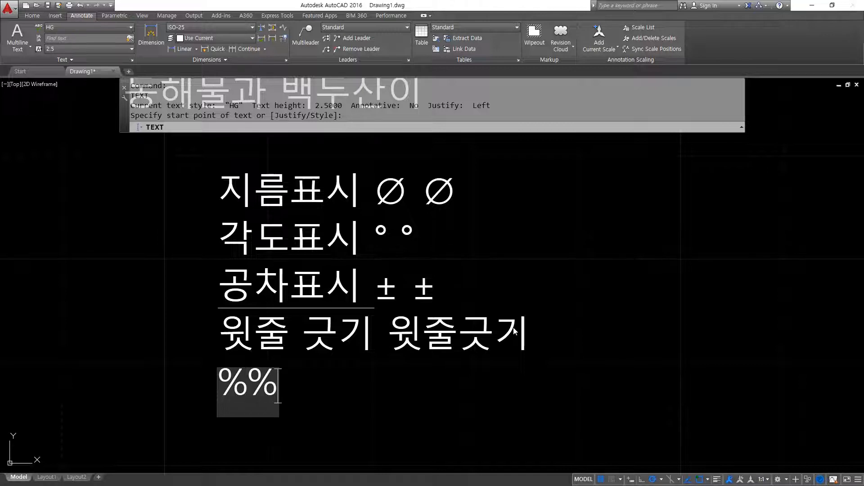
key(BackSpace)
key(BackSpace)
text(취소선 그)
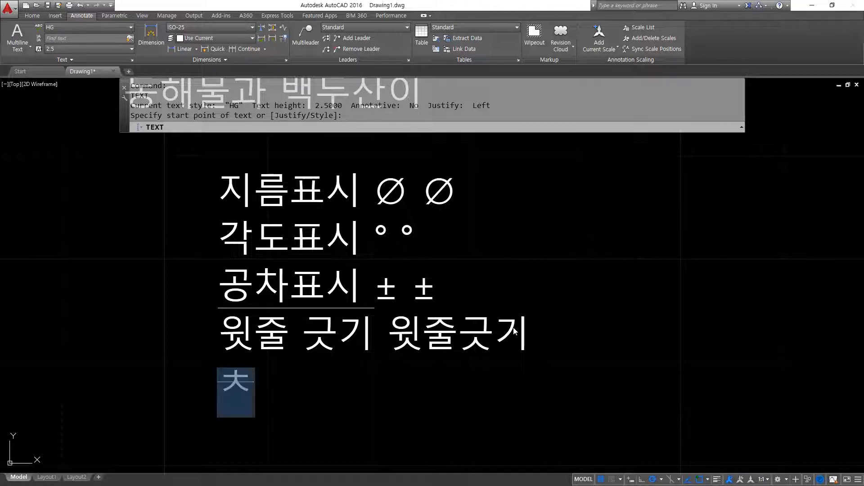
text(ㅅ기)
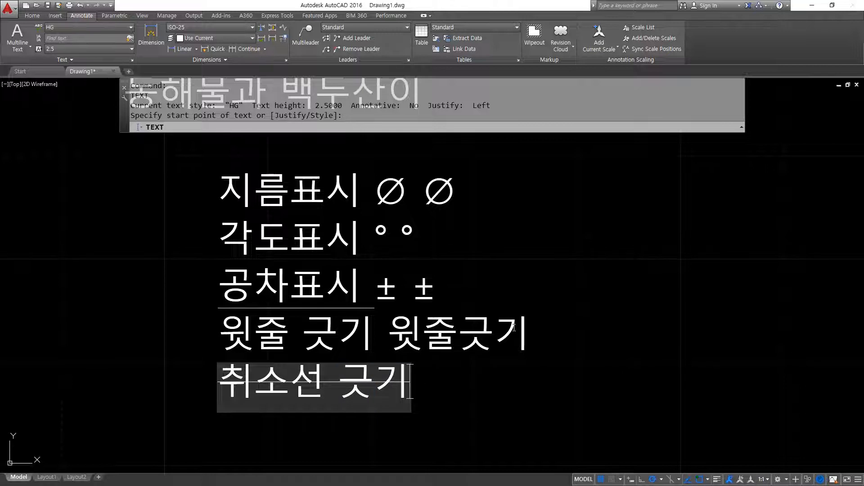
text( %%)
text(취소선)
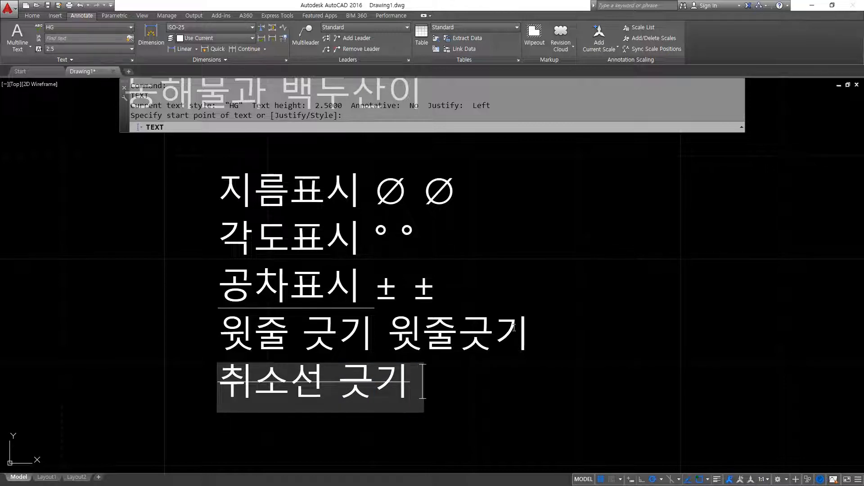
key(Return)
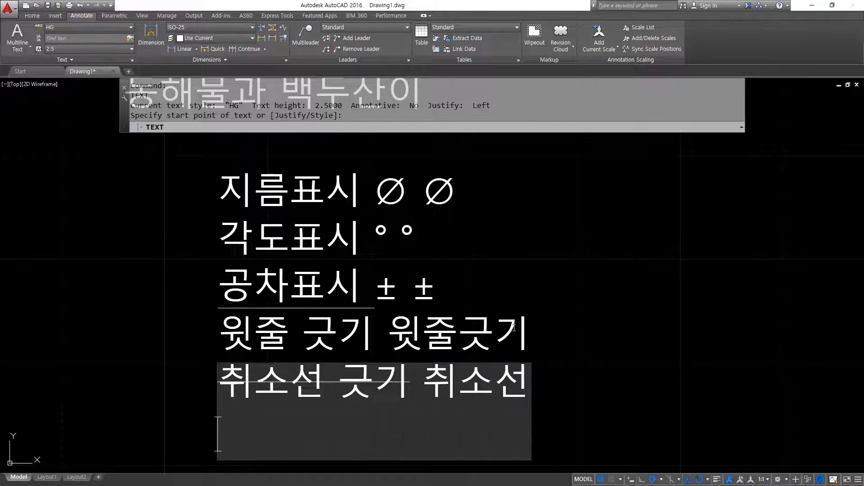
Step: Write "아랫줄 긋기" between two %%u underline codes on the next line, followed by a plain "아랫줄", and finish the text
text(%%)
key(BackSpace)
key(BackSpace)
text(아랫줄)
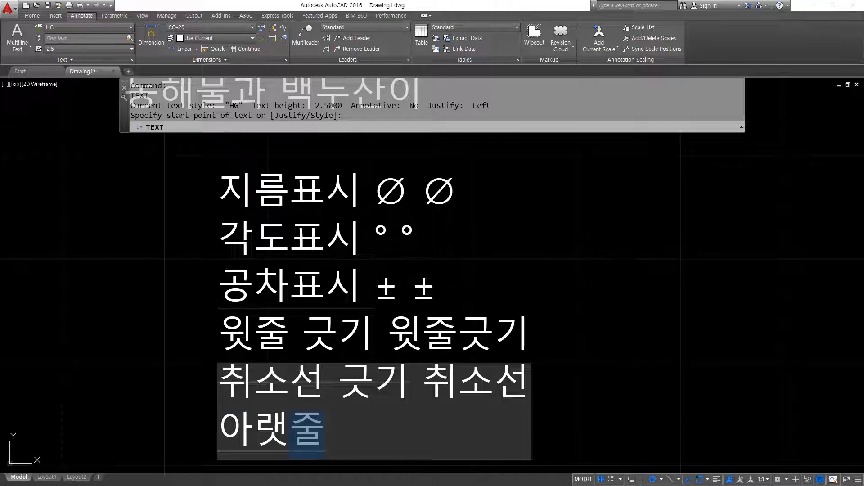
text( 긋기)
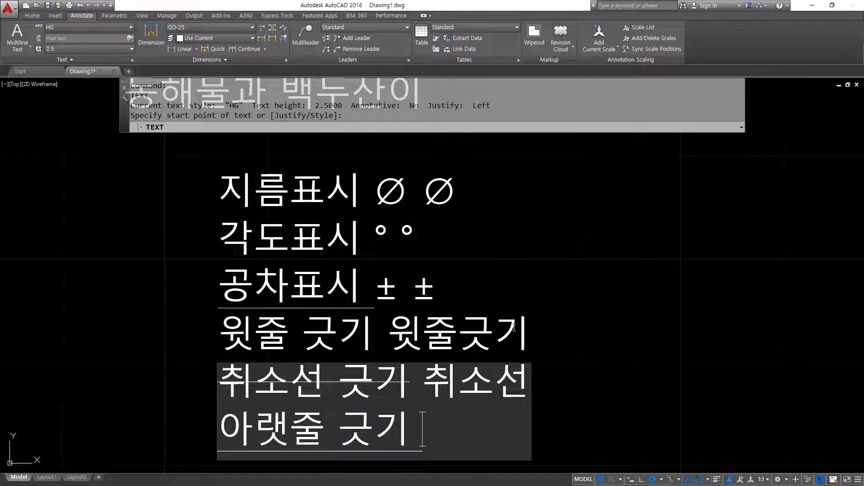
text( %%u dk)
key(BackSpace)
key(BackSpace)
key(Hangul)
text(아랫)
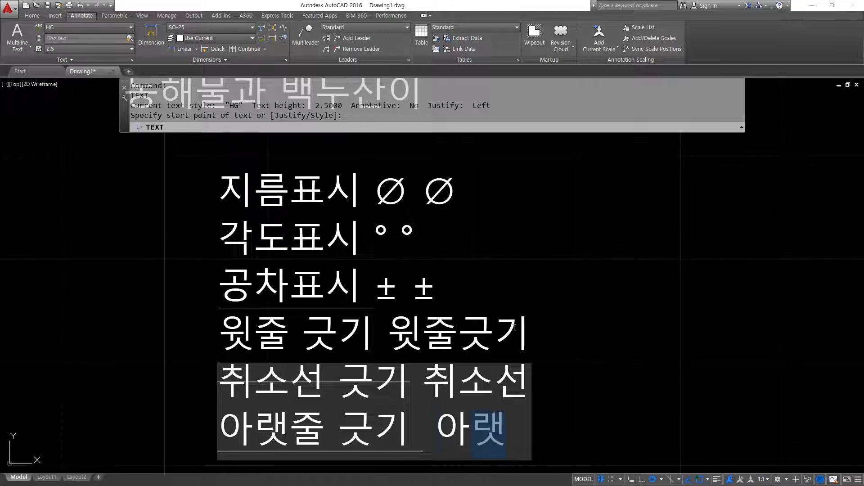
text(줄)
key(Return)
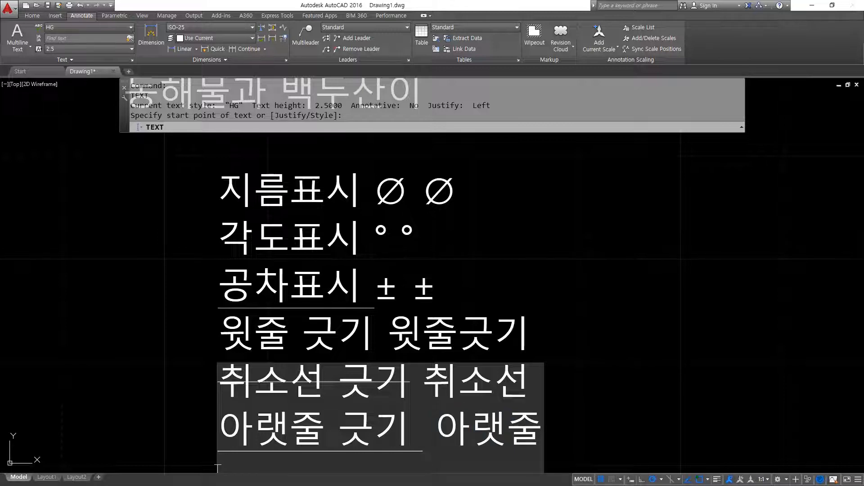
key(Return)
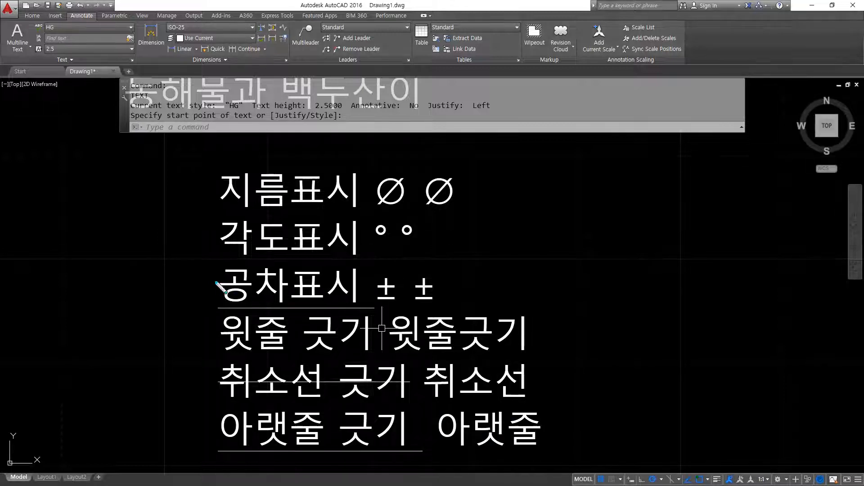
mouse_move(209, 281)
mouse_down()
mouse_move(173, 383)
mouse_move(197, 434)
mouse_move(206, 328)
mouse_move(198, 431)
mouse_up()
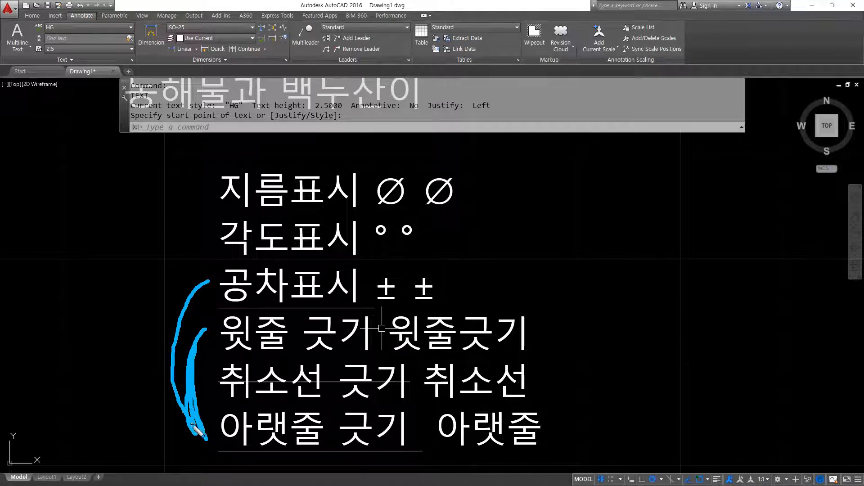
key(Escape)
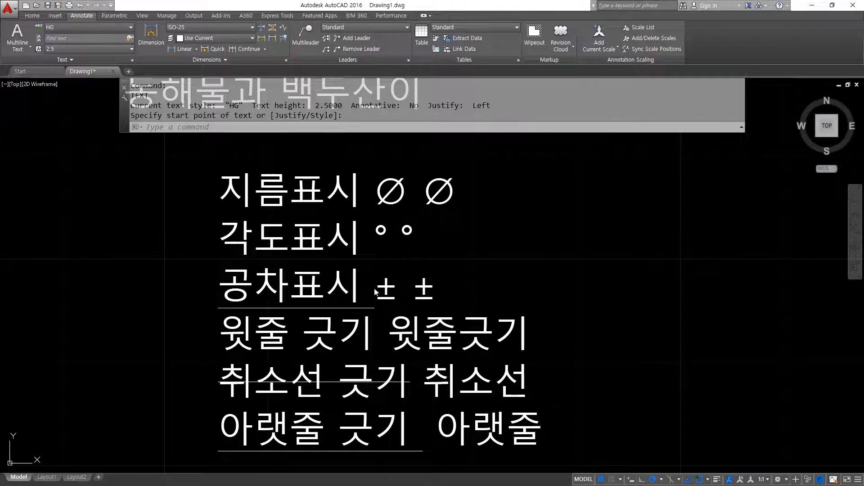
scroll(588, 199, down, 3)
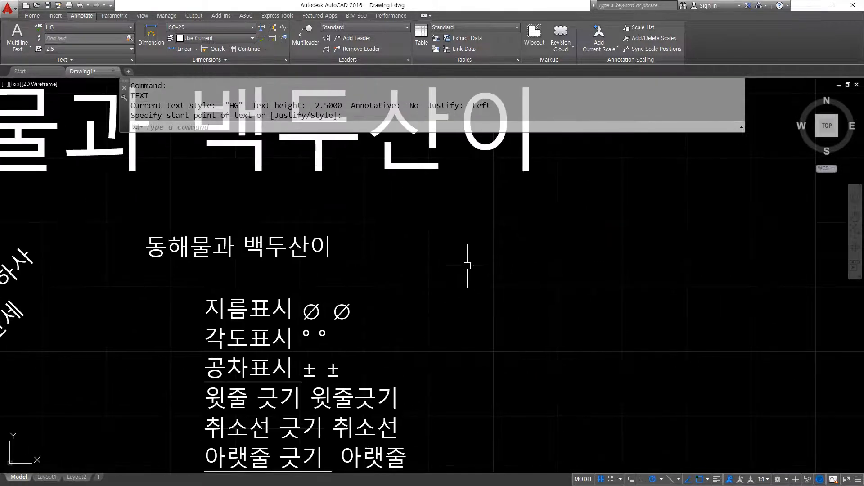
text(ㅇㅅ)
key(Return)
key(Escape)
key(Escape)
key(Escape)
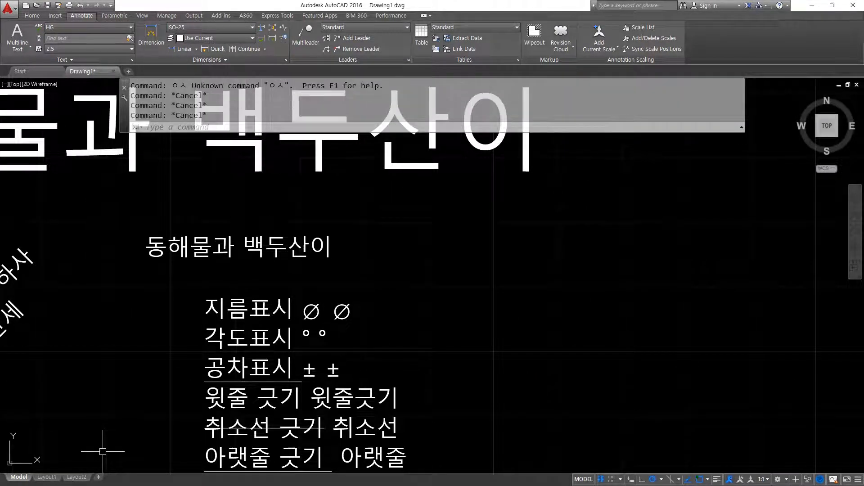
Step: Start a single-line text in open space beside the special-character samples, keeping default height and rotation, and write ø on the first line by converting ㄲ
text(dt)
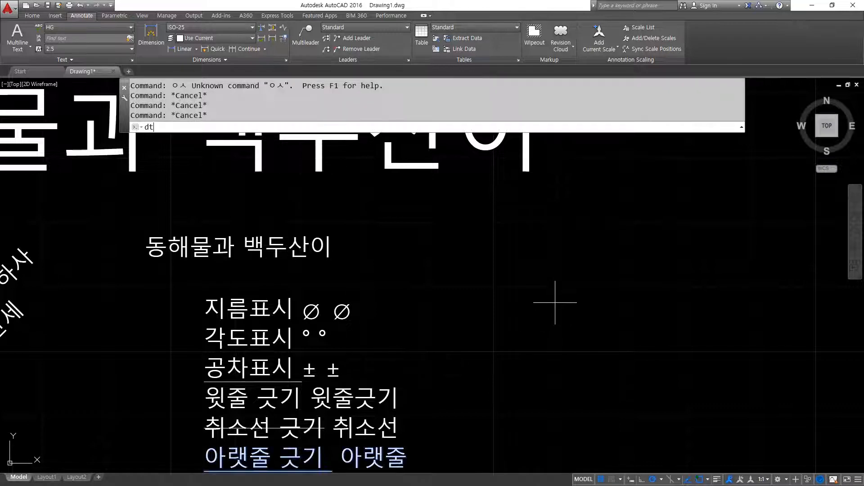
key(Return)
click(519, 283)
key(Return)
key(Return)
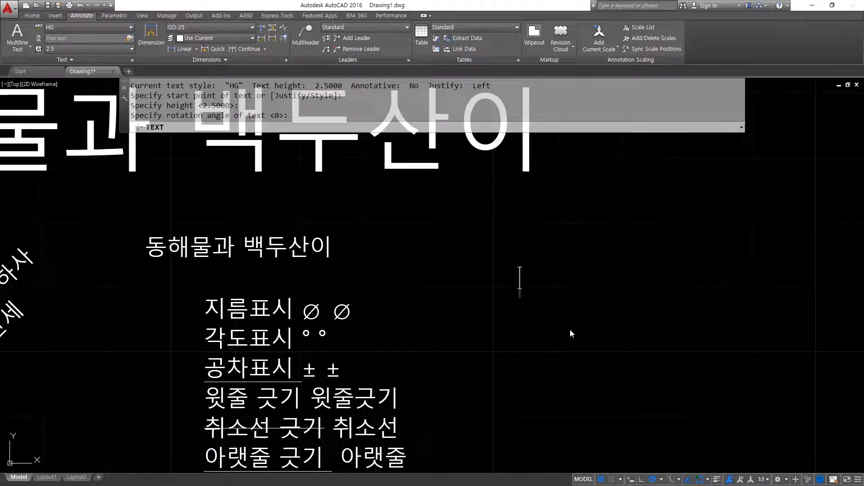
text(R)
key(BackSpace)
text(ㄲ)
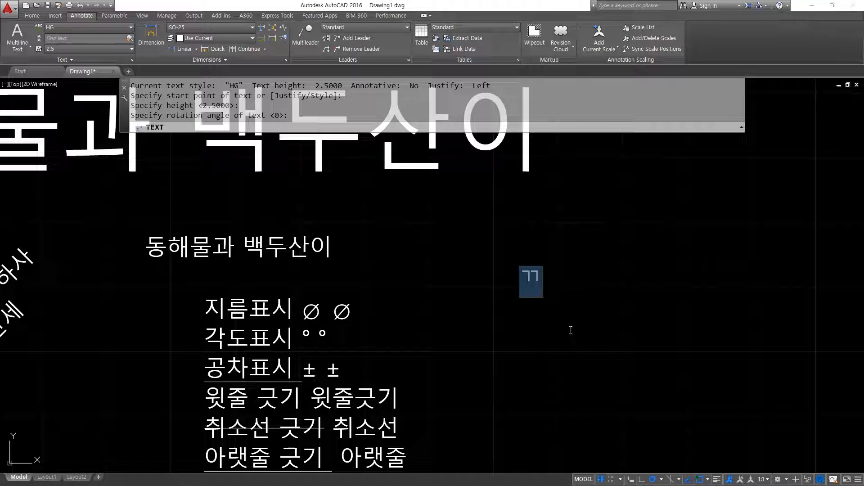
key(Hangul_Hanja)
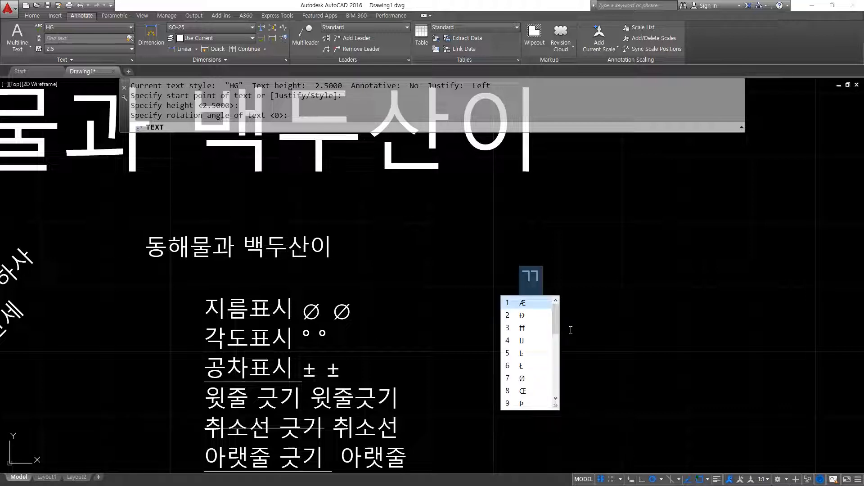
key(Page_Down)
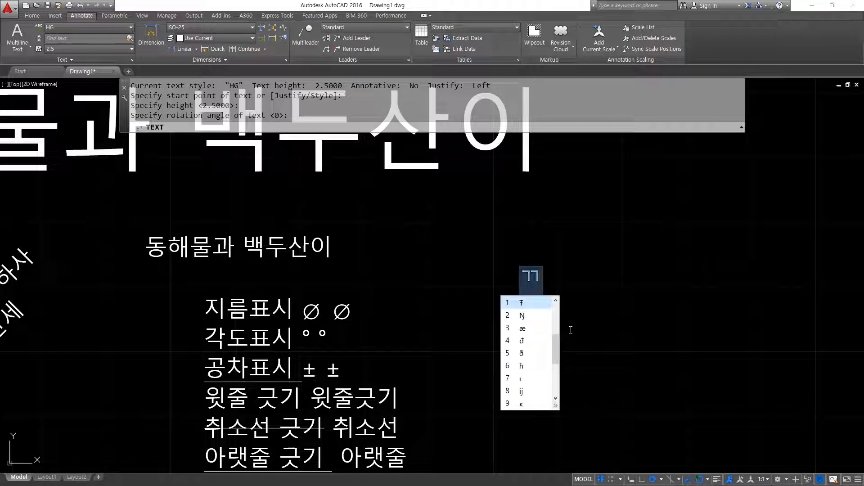
key(Page_Down)
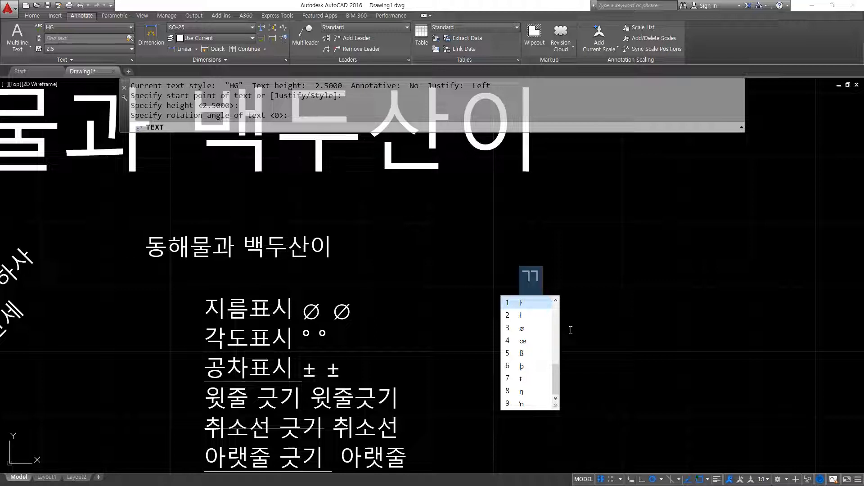
key(3)
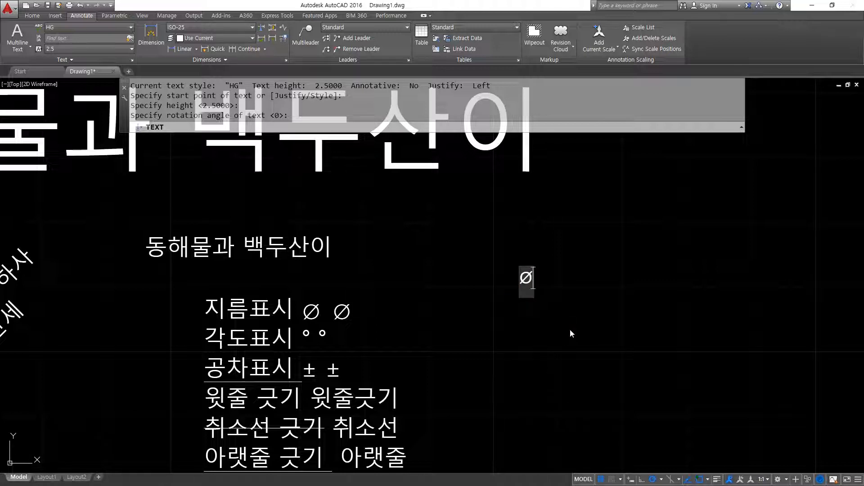
key(Return)
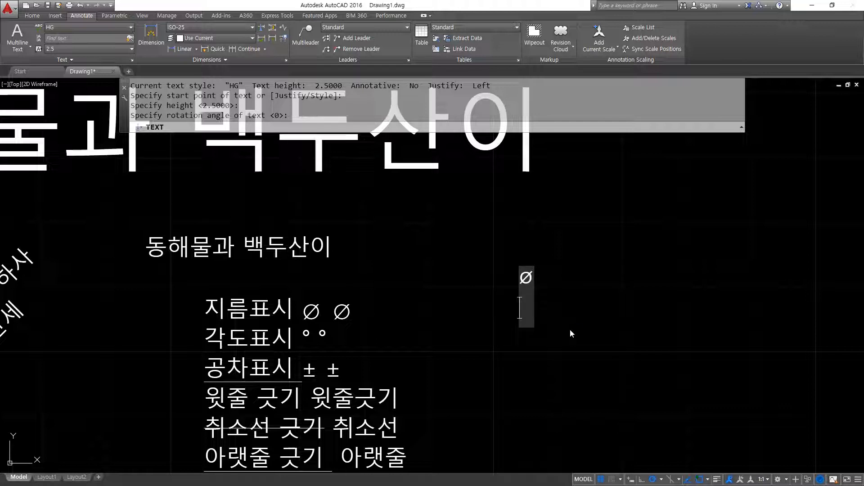
Step: Write ± on the second line by converting the consonant ㄷ to a special character
text(ㄷ)
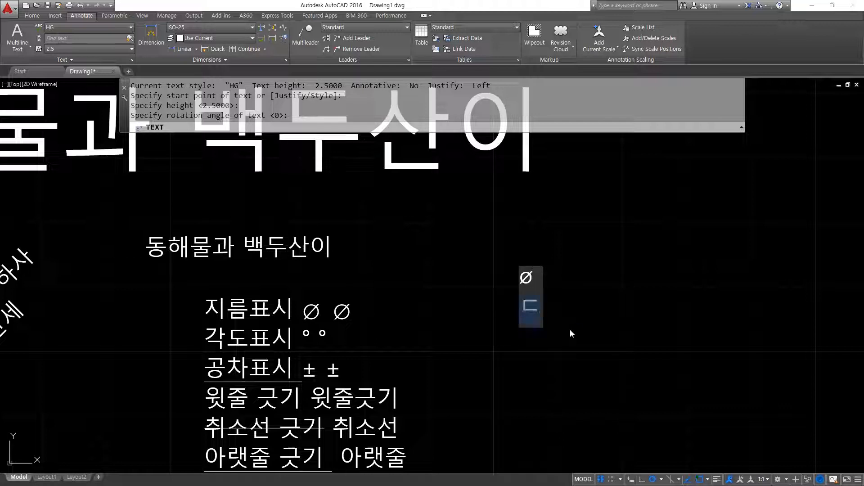
key(Hangul_Hanja)
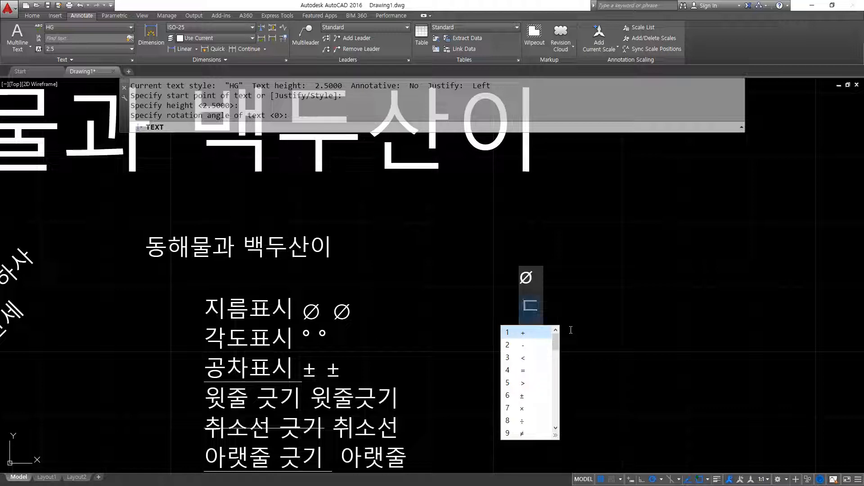
key(6)
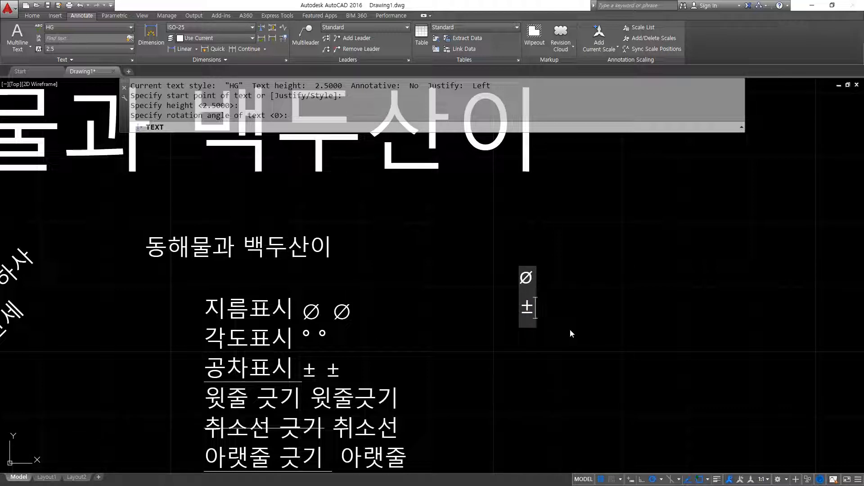
Step: Add the degree symbol ° on the ± line by converting the consonant ㄱ to a special character
text(ㄱ)
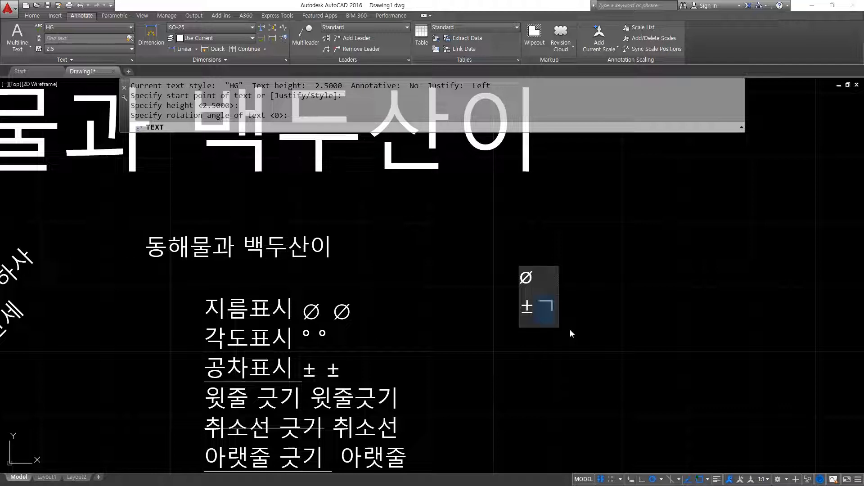
key(alt)
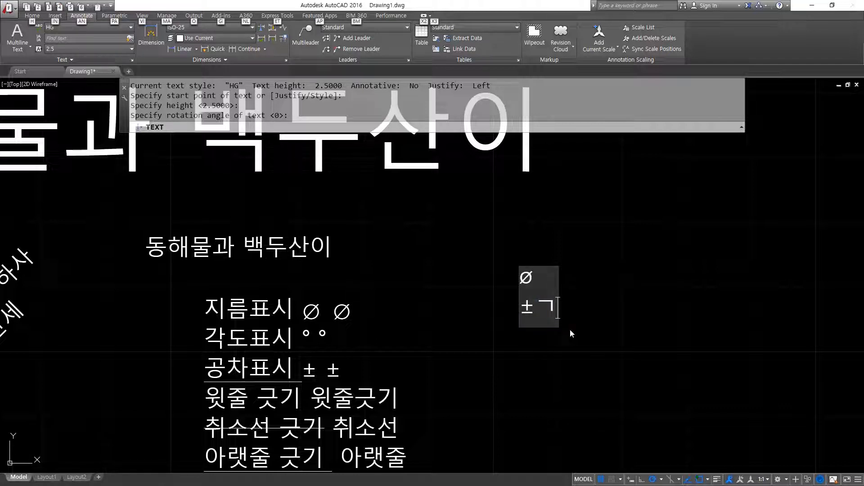
text(ㄱ)
key(Hangul_Hanja)
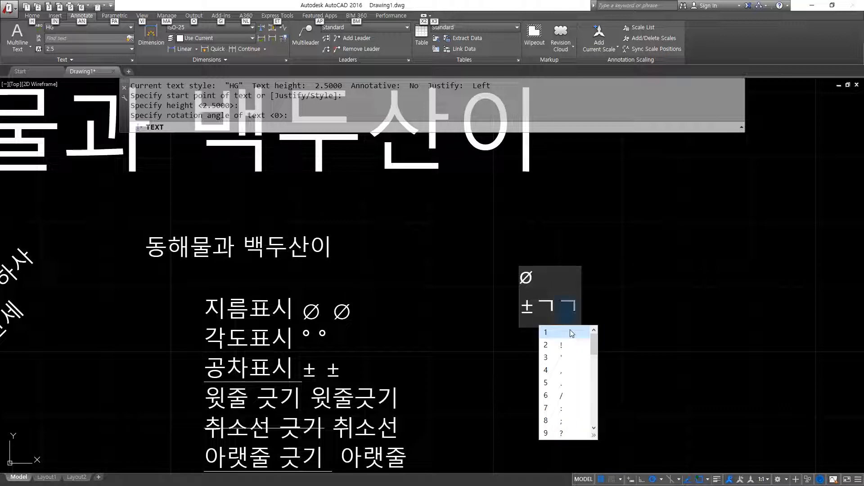
scroll(572, 334, down, 1)
scroll(572, 334, down, 1)
scroll(571, 333, down, 1)
scroll(571, 333, up, 3)
scroll(572, 334, down, 3)
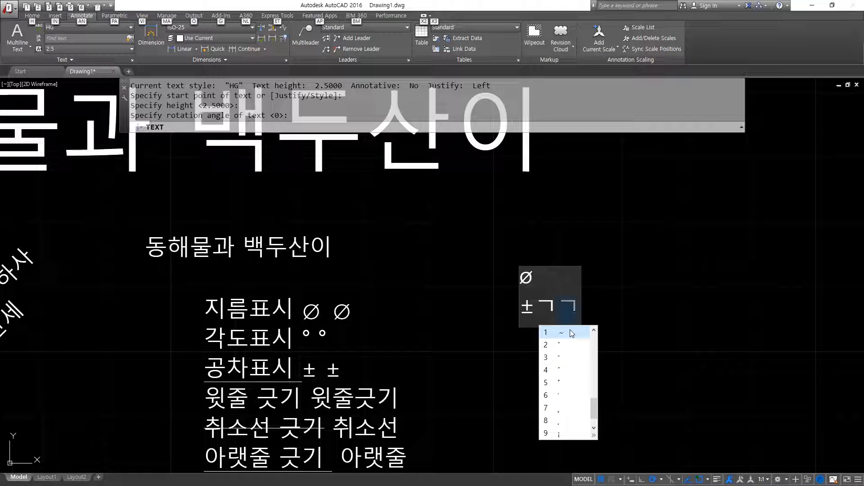
key(5)
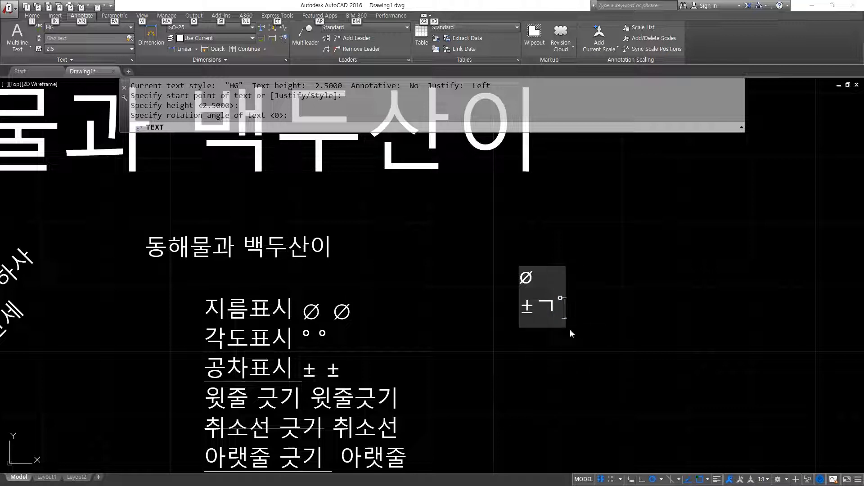
Step: Delete the stray ㄱ between ± and °, move ° onto its own third line, and finish the text
click(541, 312)
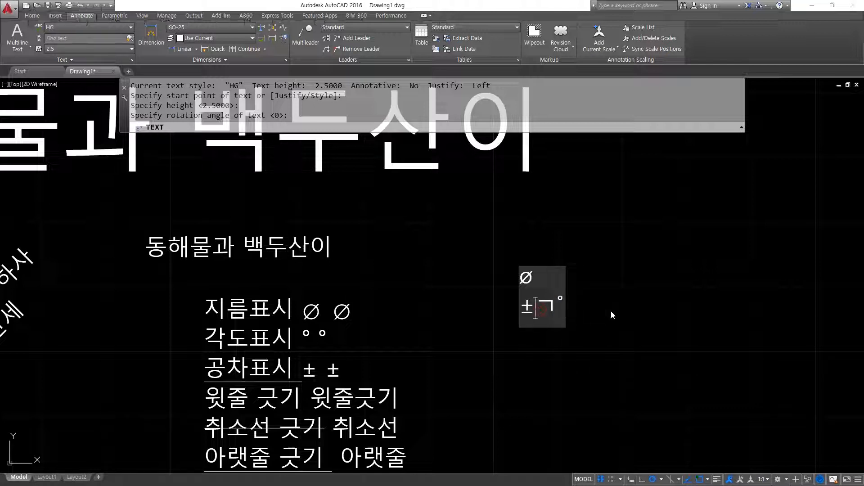
key(Delete)
key(Return)
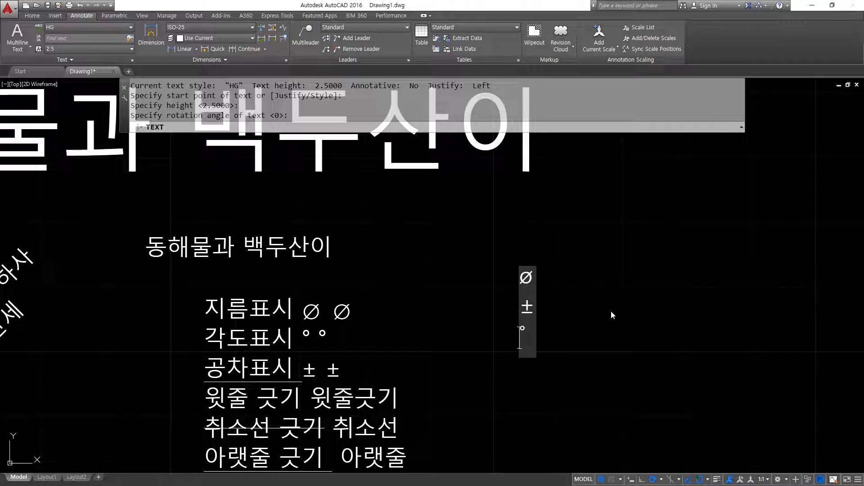
key(Escape)
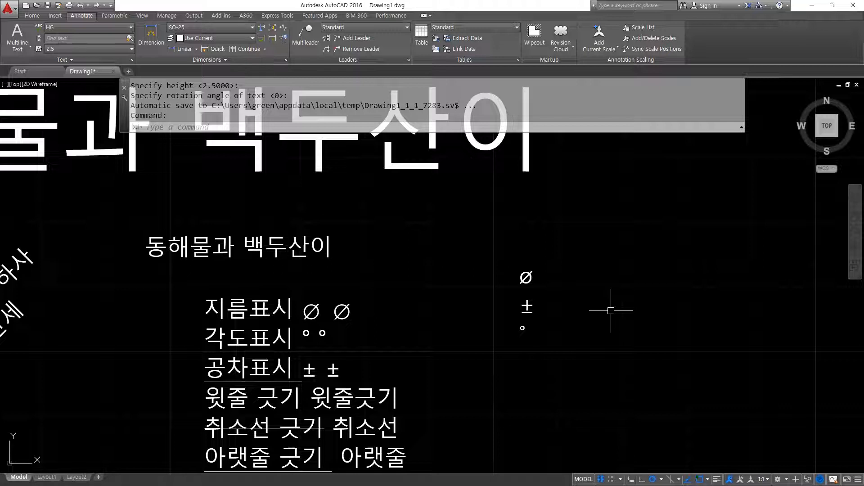
Step: Examine the symbol categories of the Windows emoji picker, through to the Greek letters, from a new single-line text, and leave without inserting anything
key(Return)
click(614, 284)
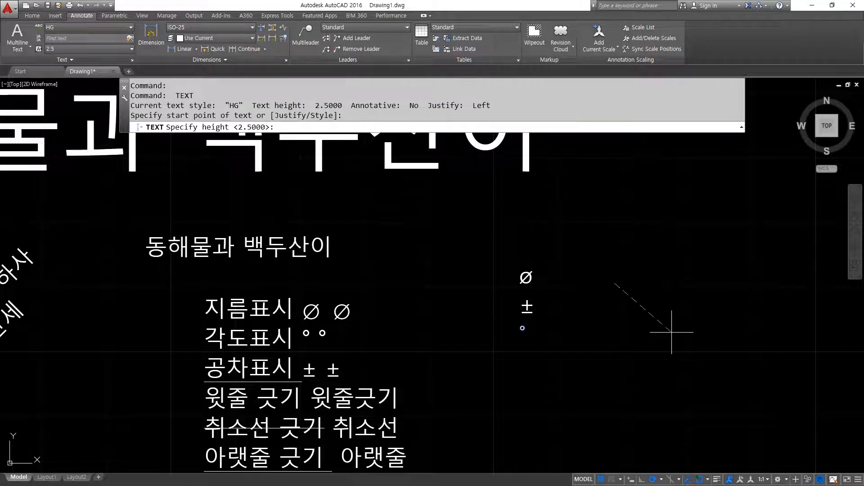
key(Return)
key(Return)
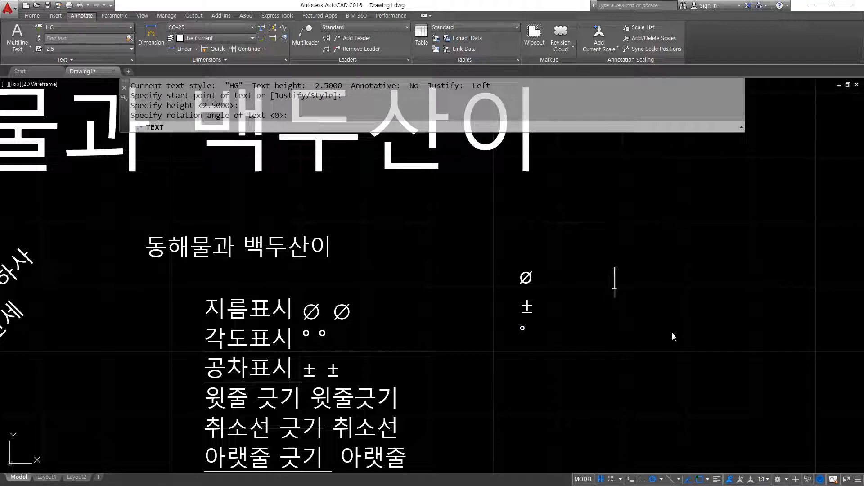
key(super+period)
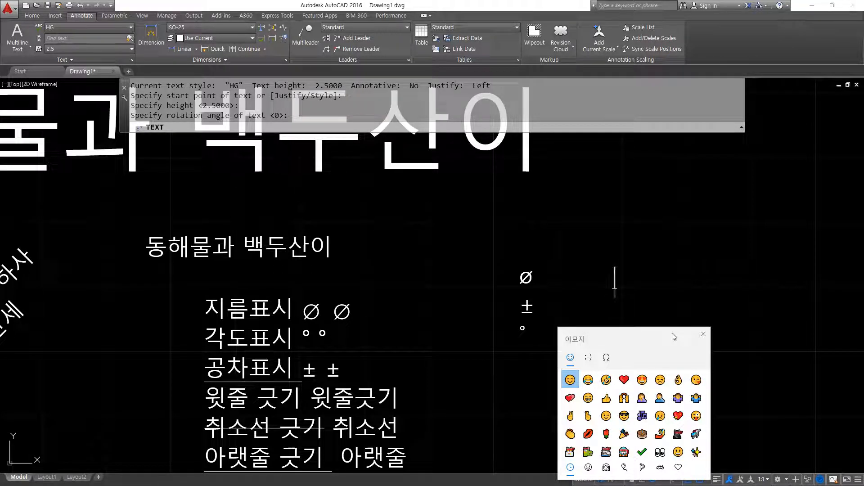
click(608, 358)
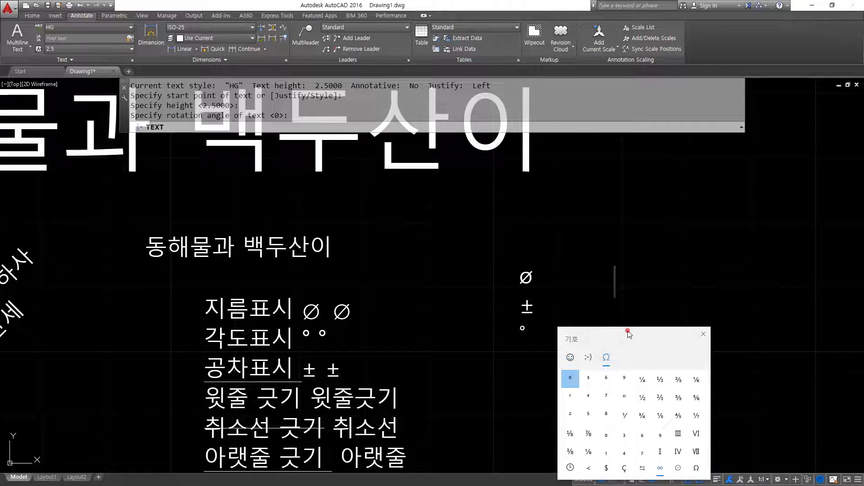
drag(628, 330, 558, 255)
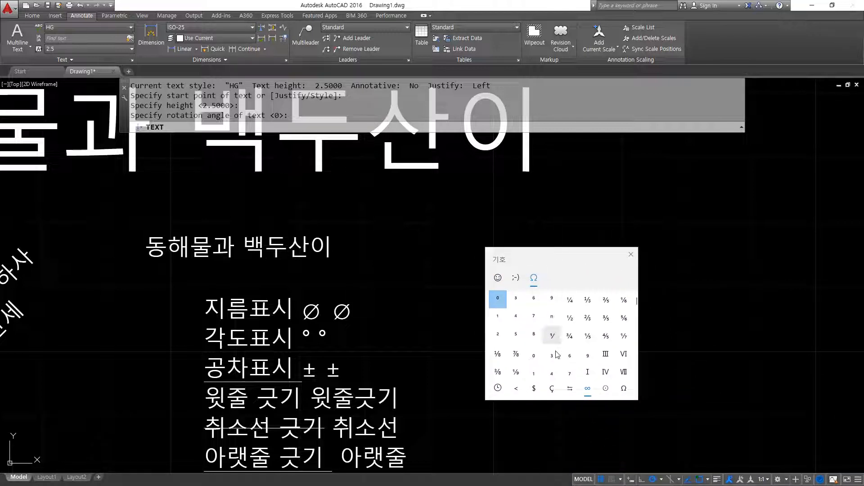
click(516, 388)
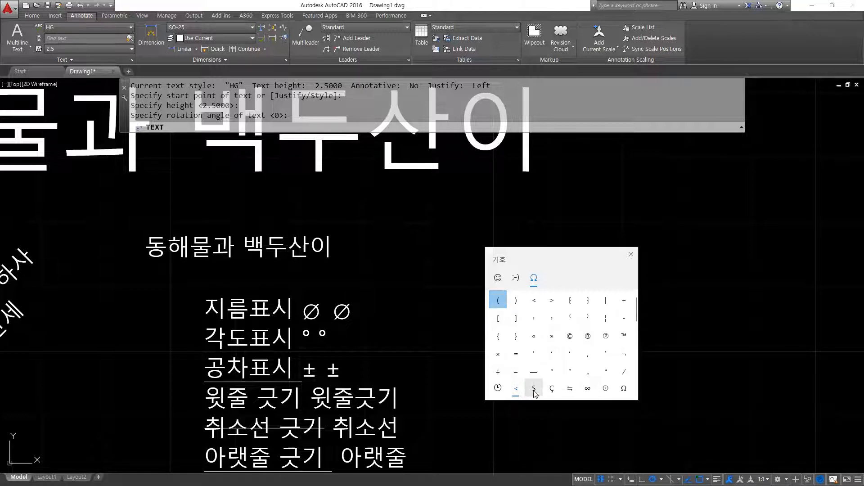
click(534, 388)
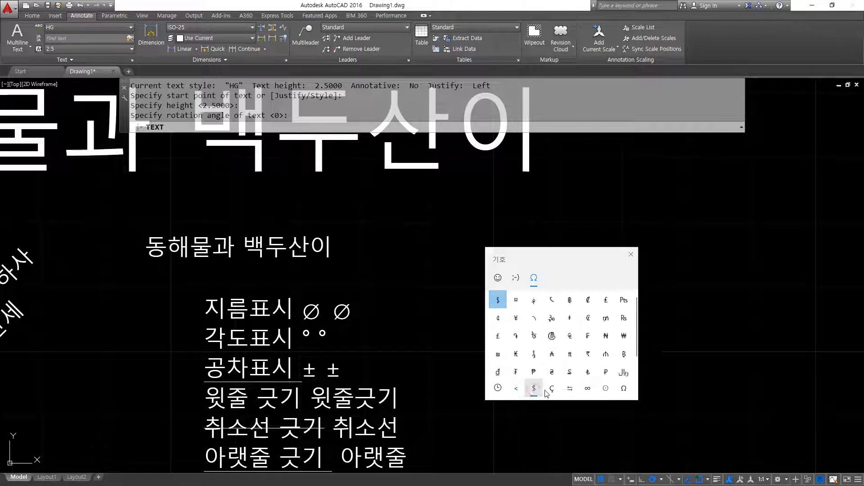
click(606, 388)
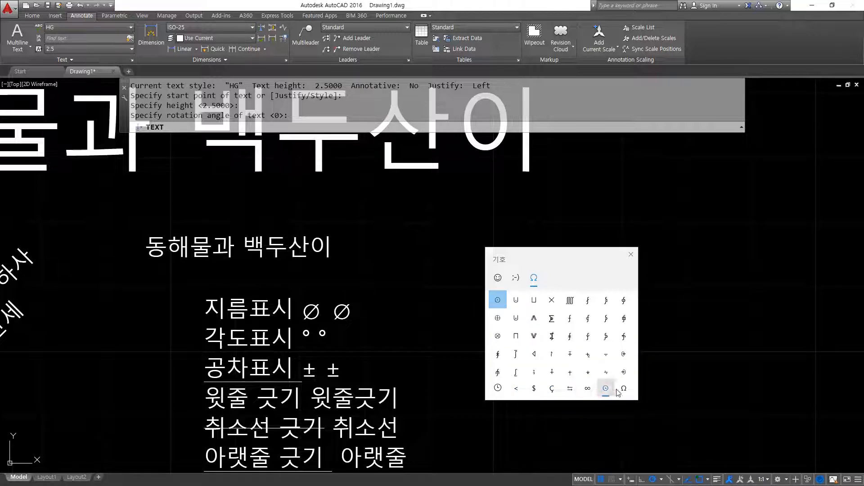
click(498, 388)
click(516, 388)
click(552, 388)
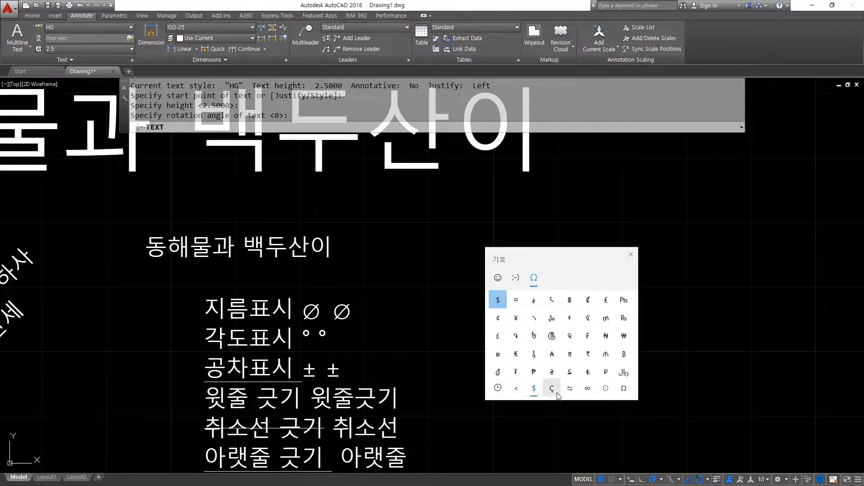
click(570, 388)
click(588, 388)
click(606, 388)
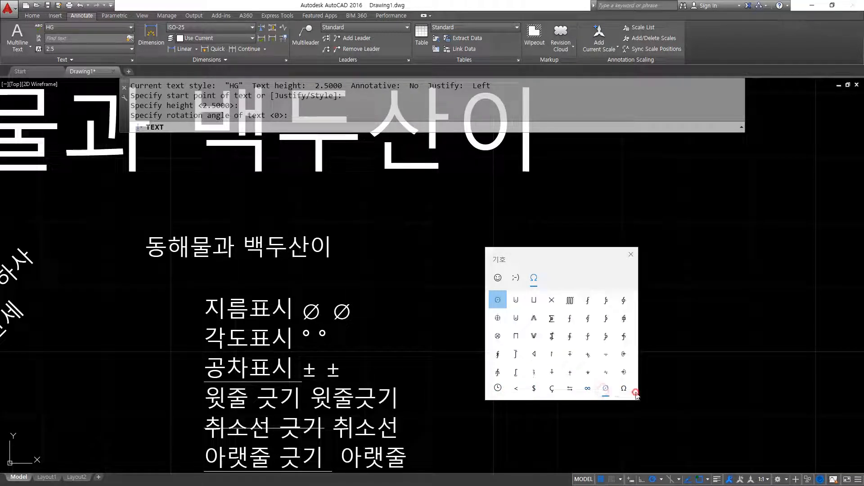
click(625, 396)
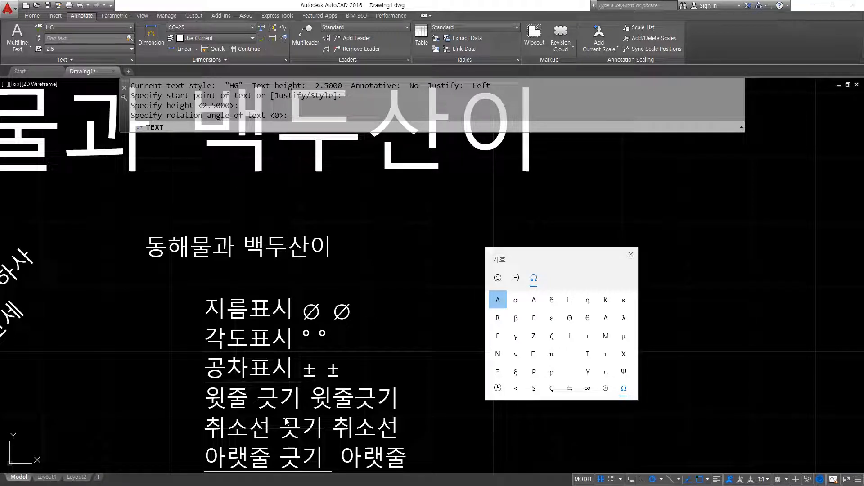
key(Escape)
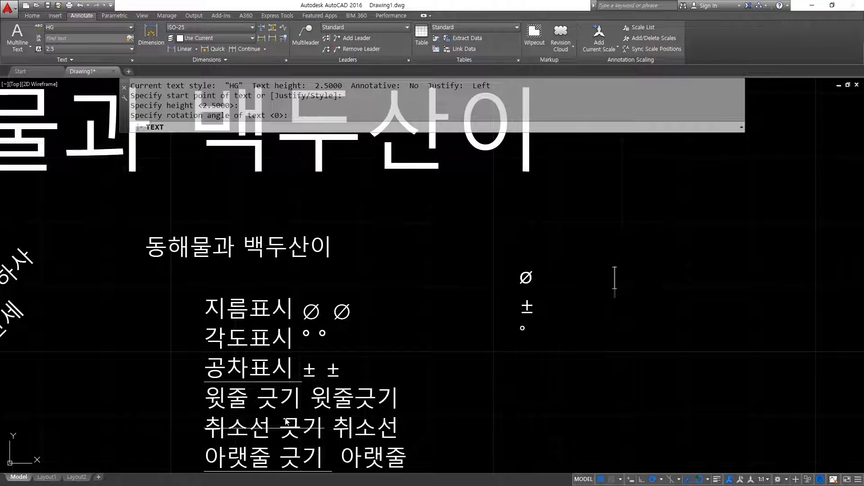
key(Escape)
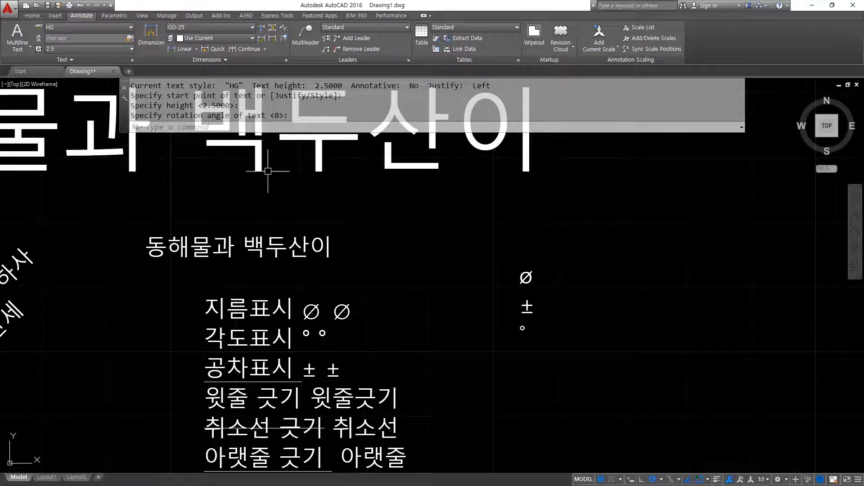
Step: Switch to Notepad and add the heading 도면에 사용하는 글자 크기 below the %% code list, after a blank line
key(alt+Tab)
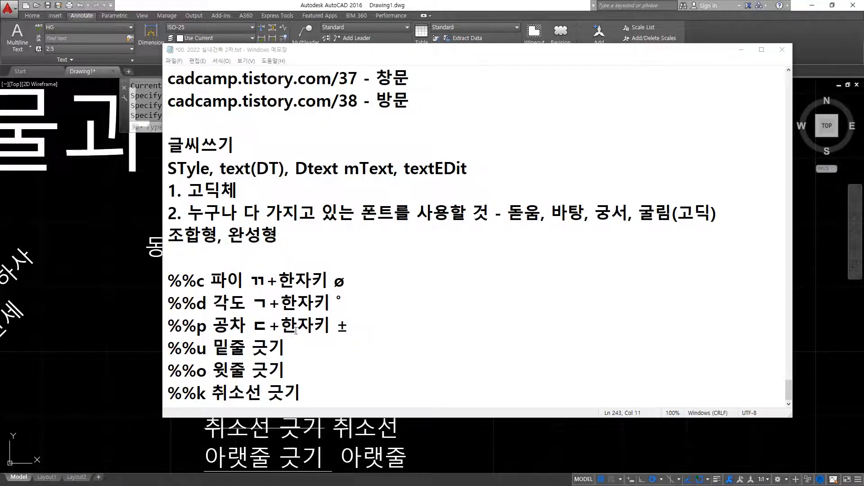
key(Return)
key(Return)
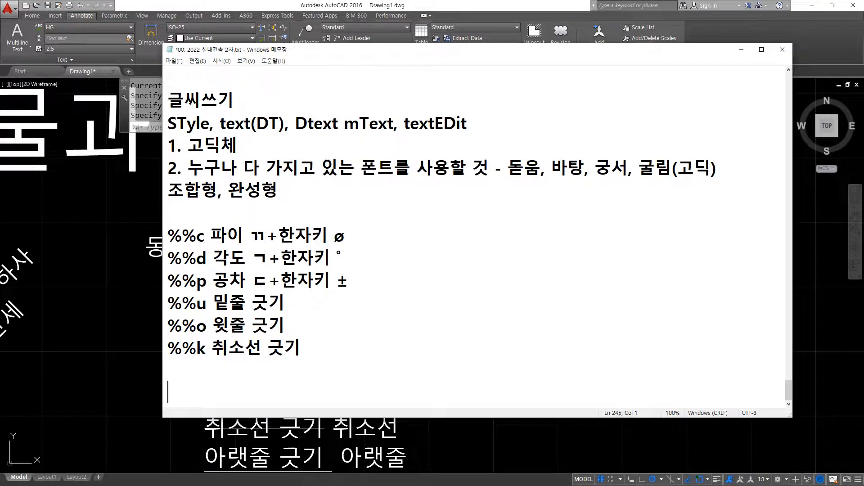
text(도면에 사용)
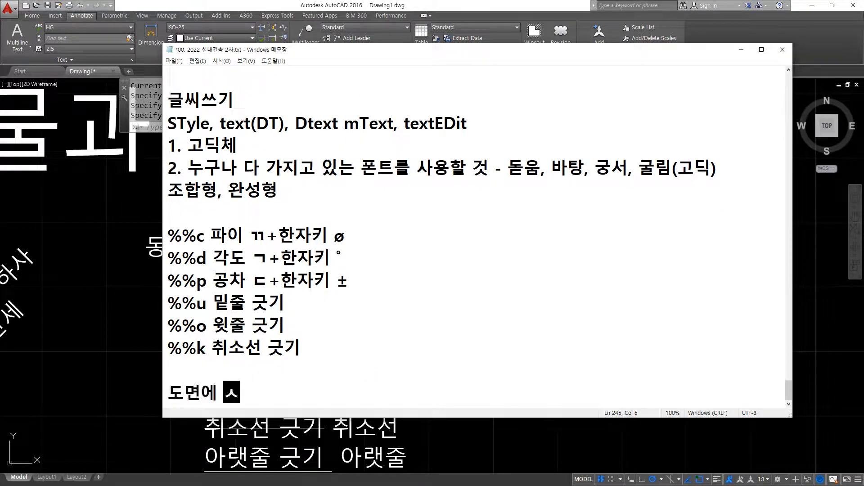
text(한)
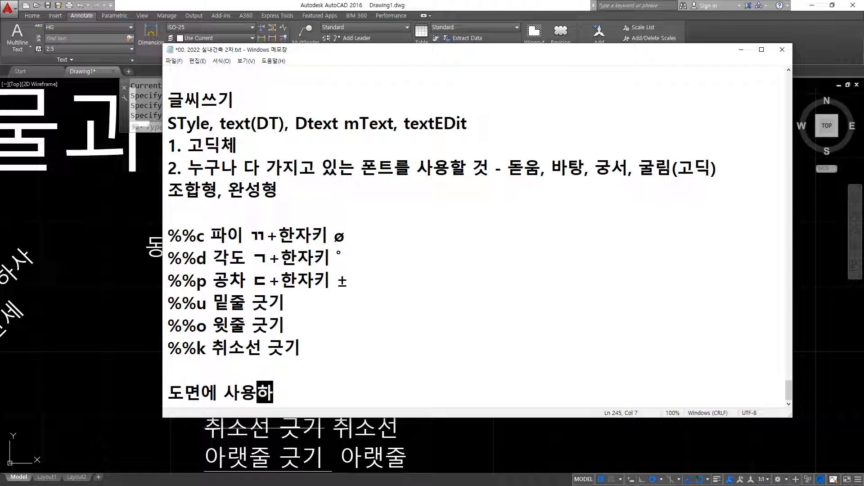
text(는 글자 )
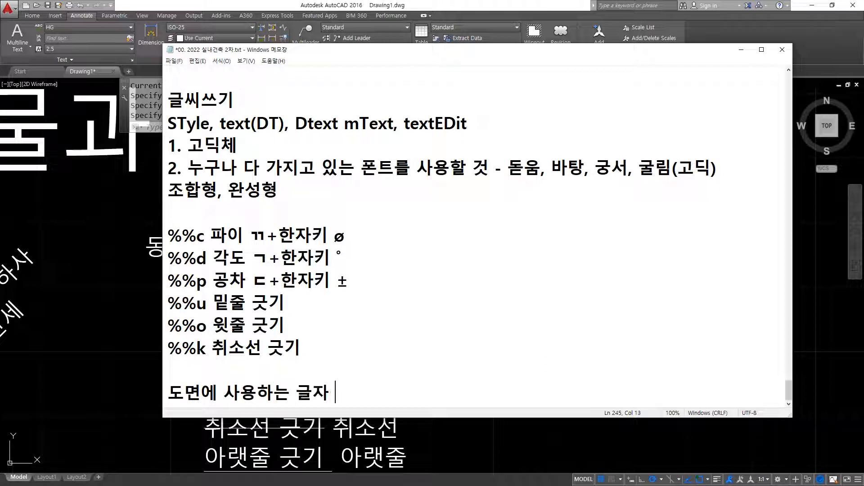
text(크기)
key(Return)
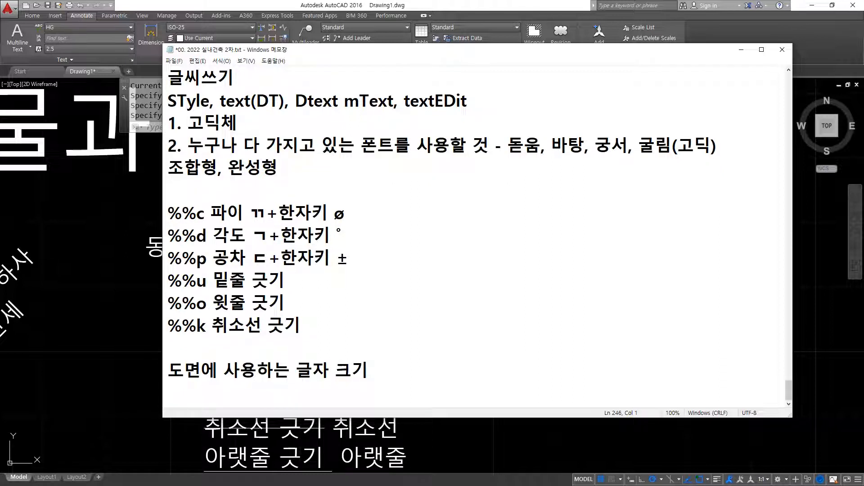
Step: List three text size categories under the heading on separate lines: 작은글자, 중간 and 큰즐가
text(작은글자)
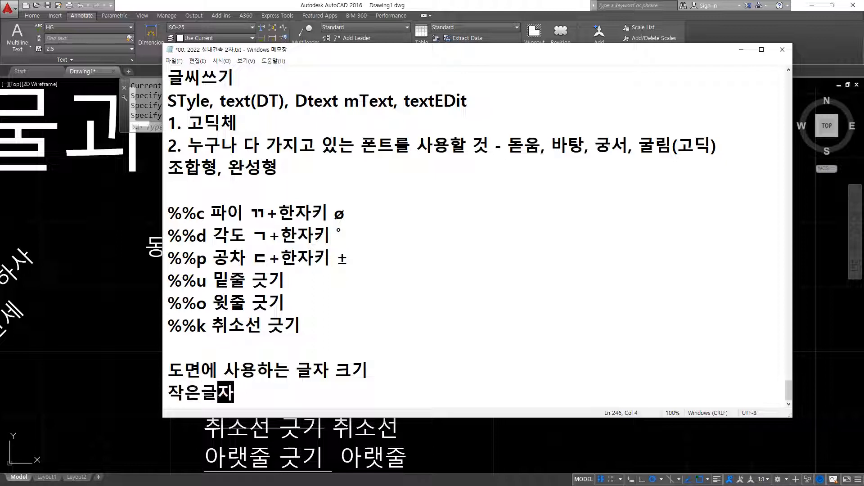
key(Return)
text(중가)
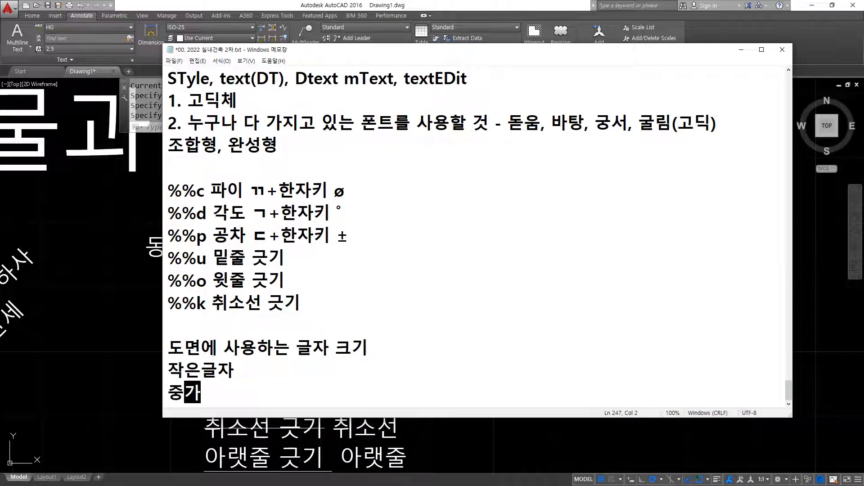
text(ㄴ)
key(Return)
text(큰)
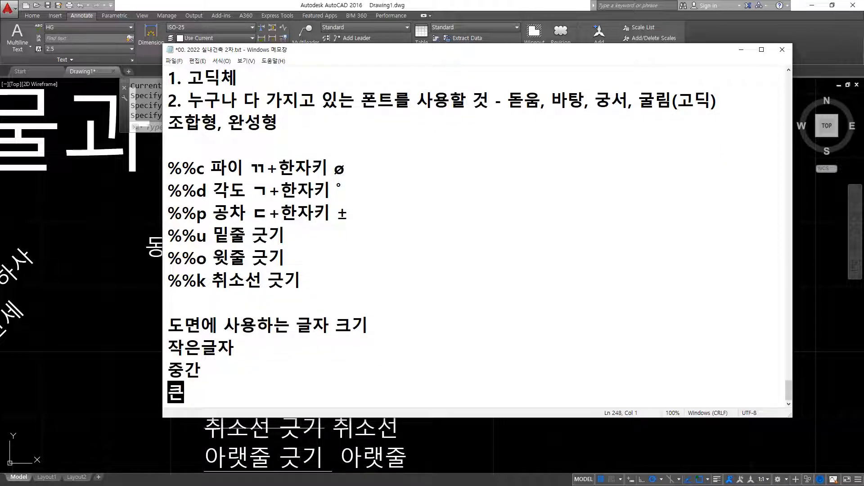
text(즐가)
Step: Add the size range (18.mm~3mm) after 작은글자
key(Up)
key(Up)
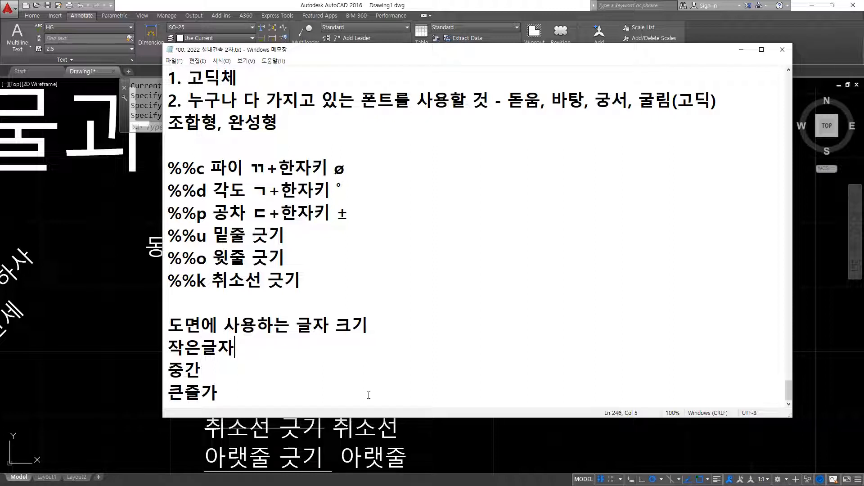
text((18.mm~)
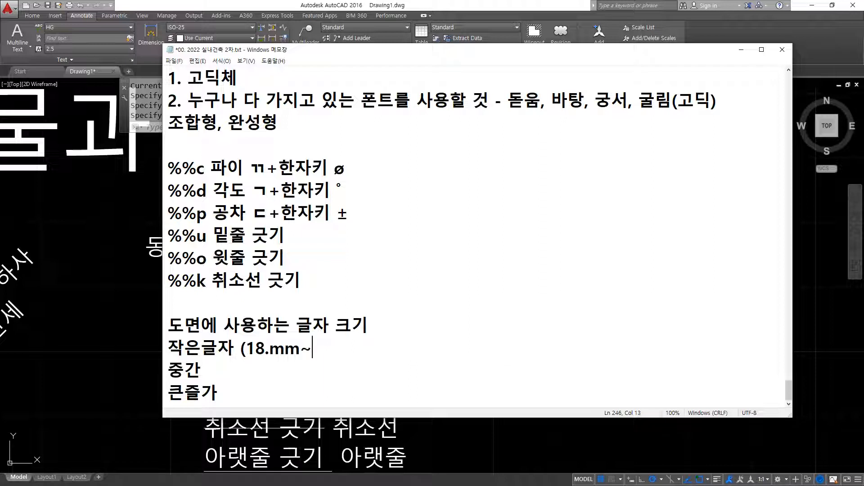
text(3mm))
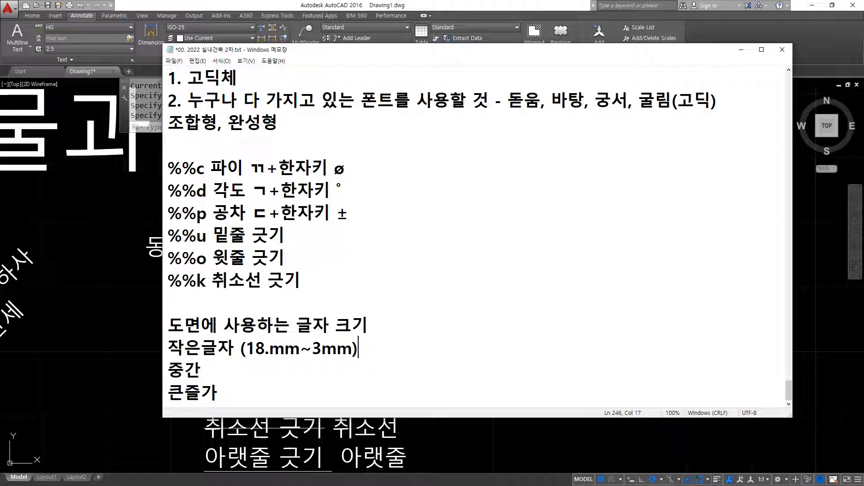
Step: Multiply 1.8 by 2 in Calculator and write the range 3.6mm~6mm on the 중간 line in Notepad
key(Down)
key(alt+Tab)
key(alt+Tab)
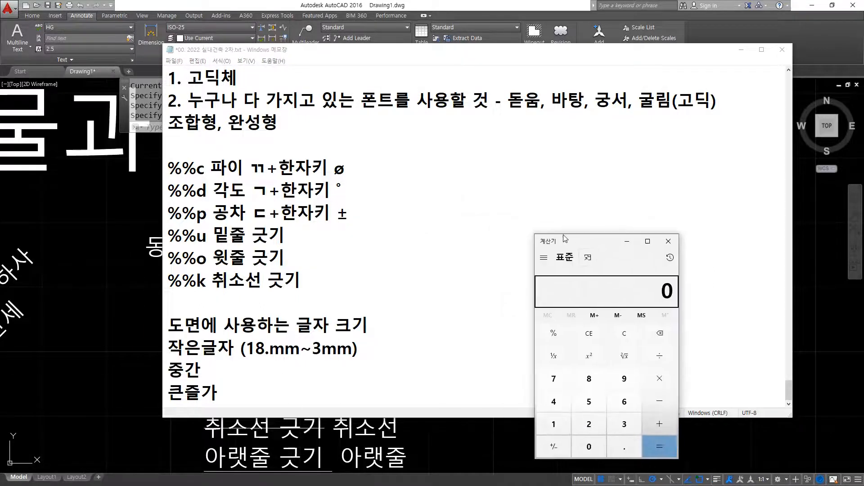
text(1.8)
key(asterisk)
key(2)
key(Return)
click(279, 374)
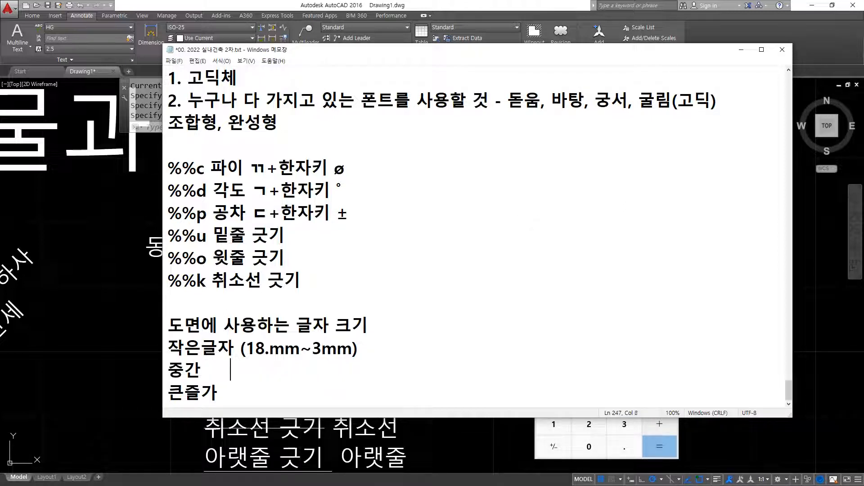
text(3.6mm~)
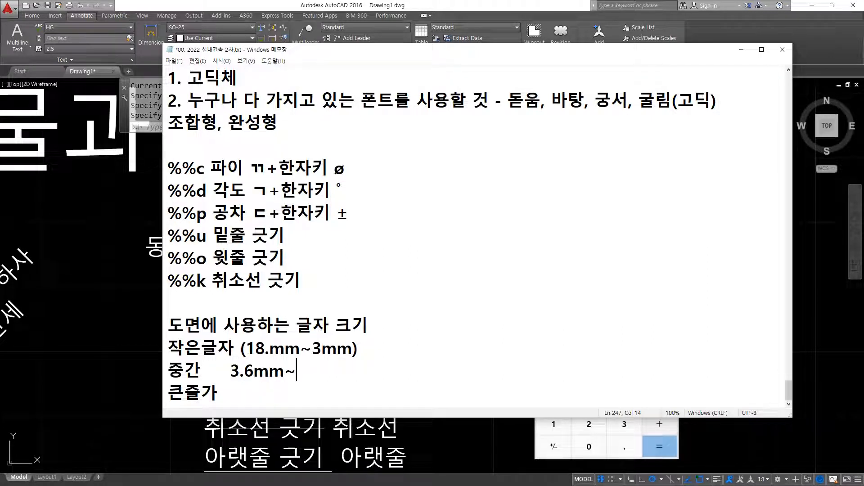
text(6mm)
Step: Correct the misspelled category 큰즐가 on the last line to 큰글자
key(Down)
key(BackSpace)
key(BackSpace)
text(rmf)
key(BackSpace)
key(BackSpace)
key(BackSpace)
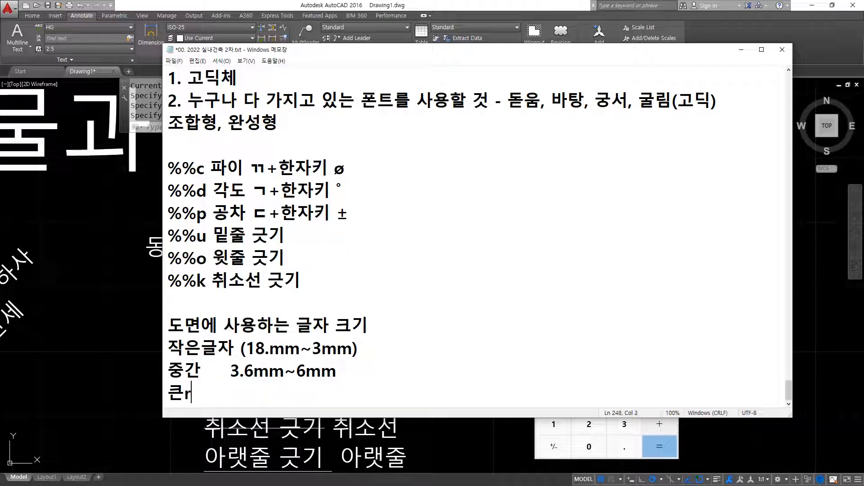
key(Hangul)
text(글ㅈㅏ)
Step: Double the 3.6 in Calculator and write the range 7.2mm~12mm after 큰글자 in Notepad
key(alt+Tab)
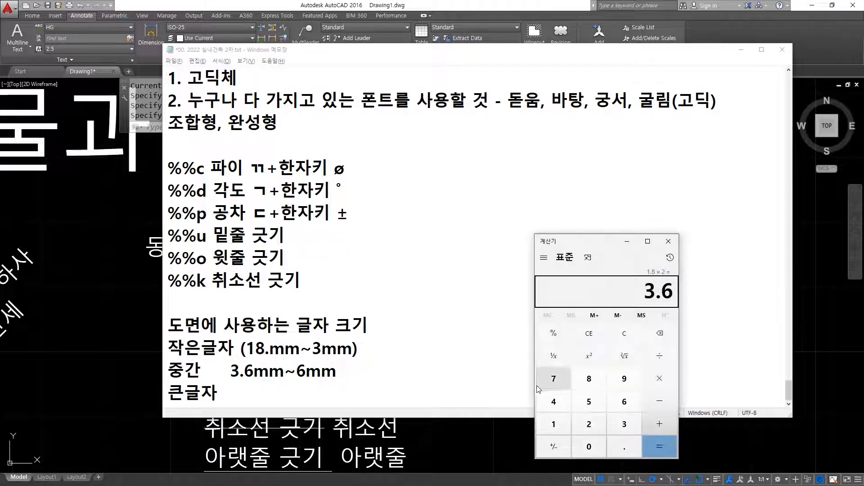
key(asterisk)
key(2)
key(Return)
key(alt+Tab)
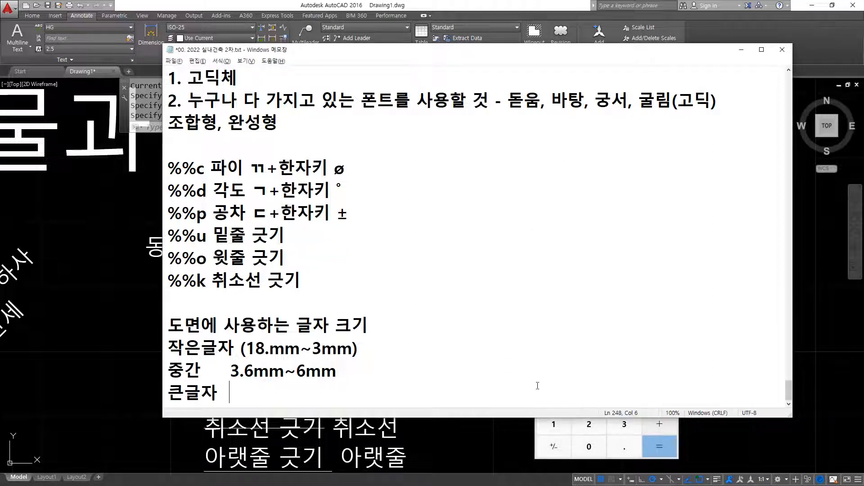
text(7.2)
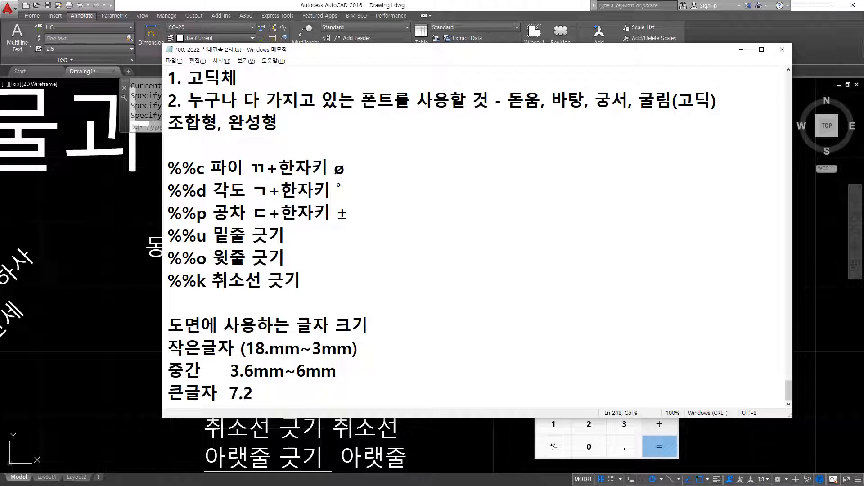
text(mm~12mm)
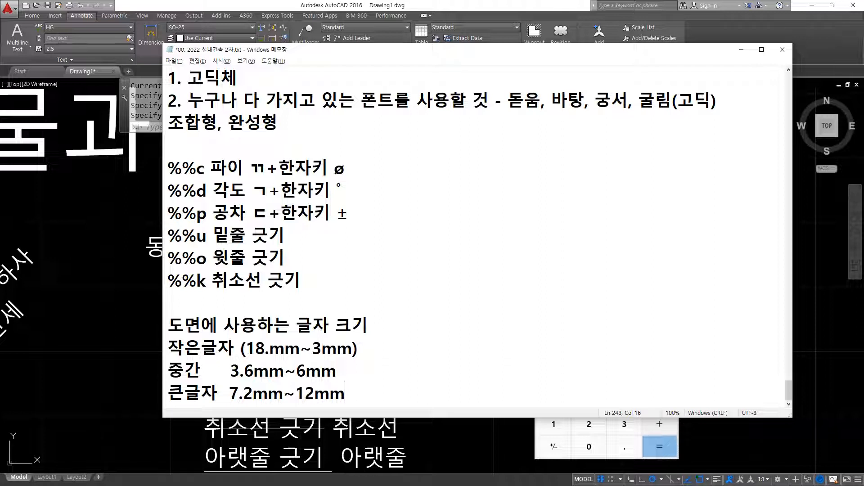
Step: Correct the misplaced decimal point on the 작은글자 line so its lower limit reads 1.8mm
click(266, 349)
key(Delete)
key(Left)
text(.)
Step: Change the lower limits to 4mm on the 중간 line and 8mm on the 큰글자 line
key(Down)
key(BackSpace)
key(BackSpace)
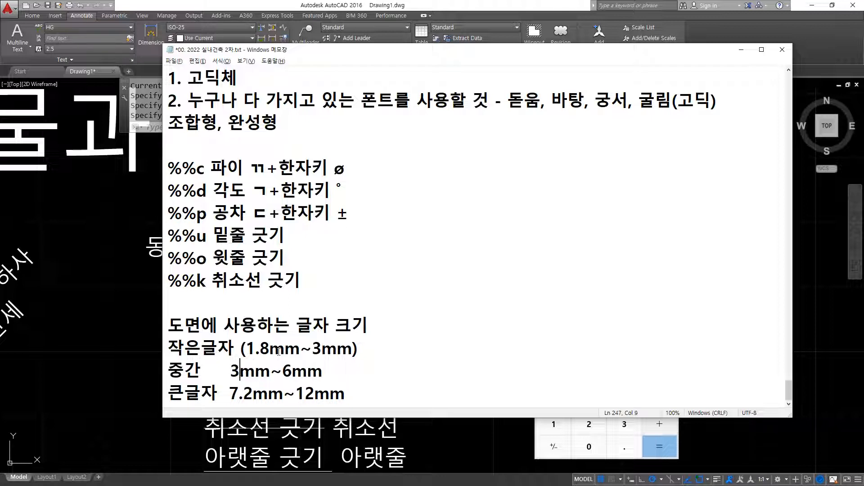
key(BackSpace)
text(4)
key(Down)
key(BackSpace)
key(Delete)
key(Delete)
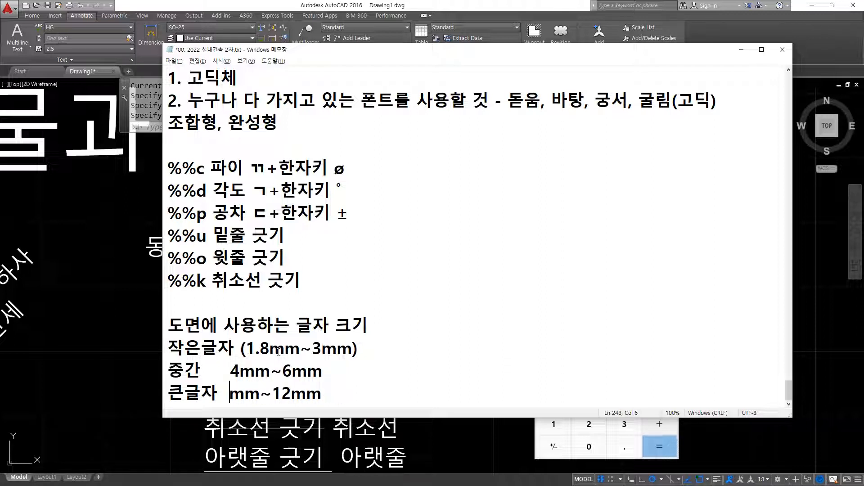
text(8)
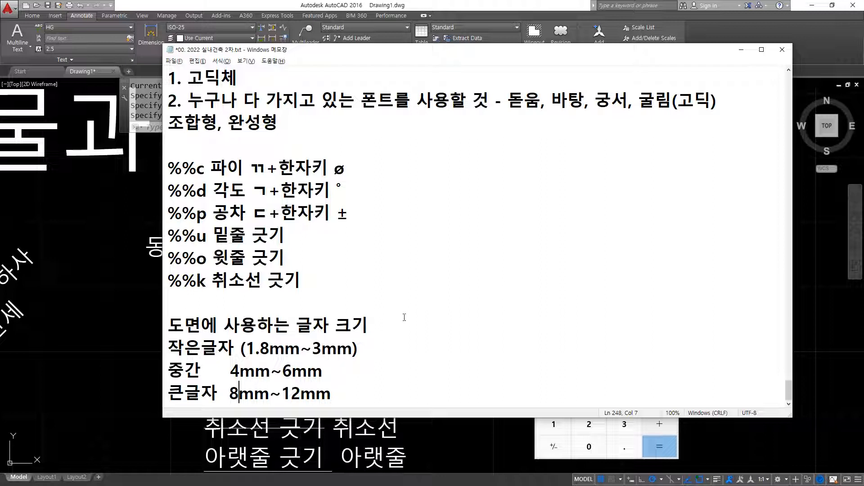
Step: Add the scale line 축척 1:80 below the size list, followed by the line 작은글씨 2mm x 80 = 160mm
click(352, 394)
key(Return)
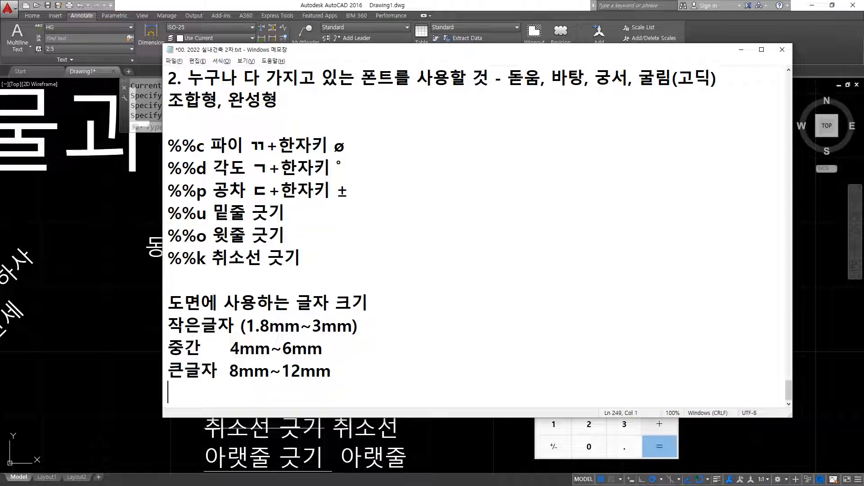
text(추ㄱ척 1)
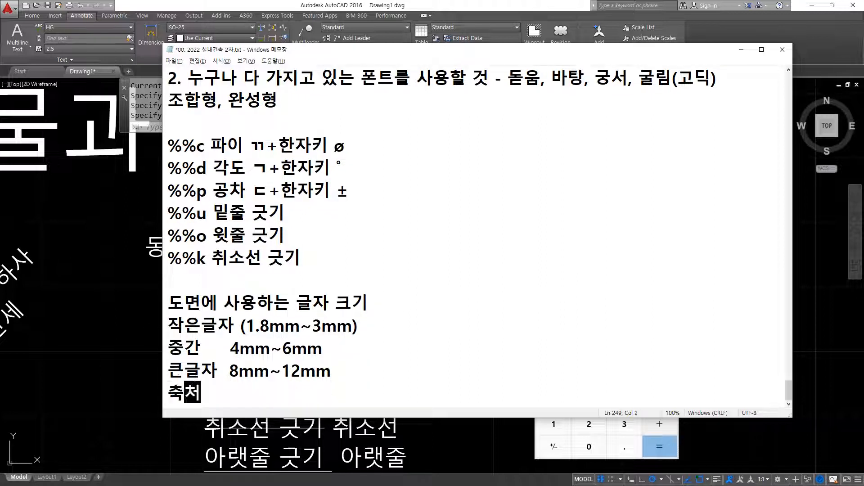
text(:80)
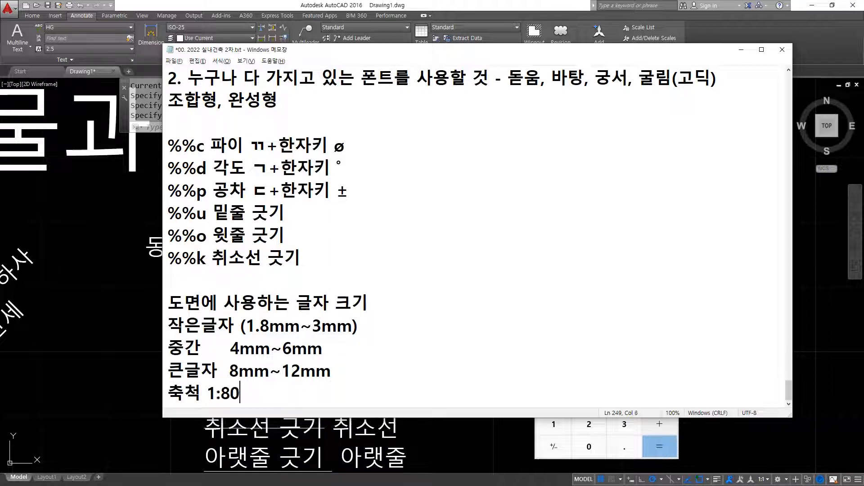
key(Return)
text(작)
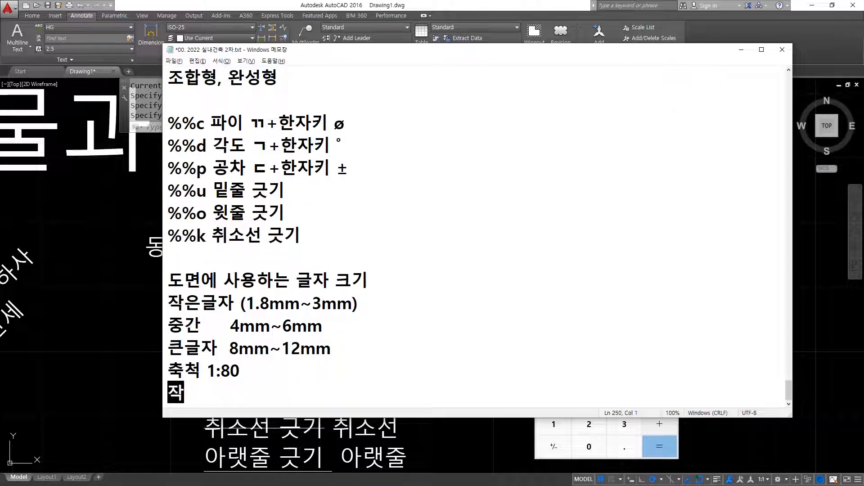
text(은그ㄹ씨 )
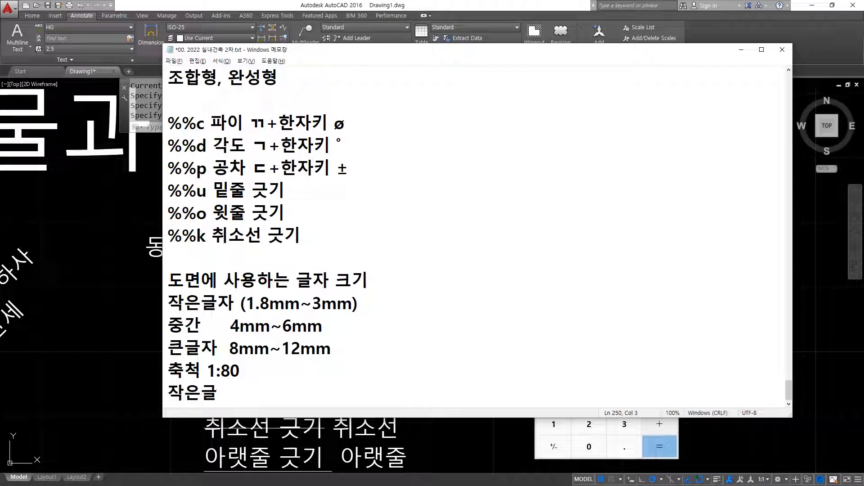
text(2mm x )
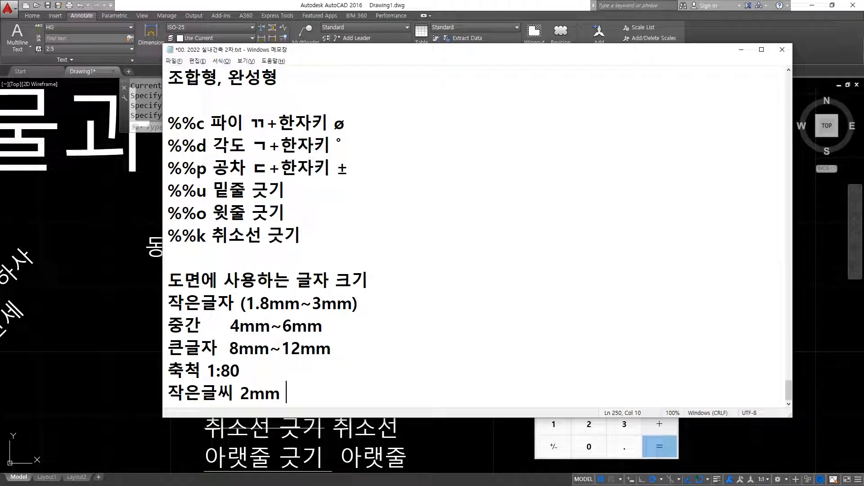
text(80 = 160mm)
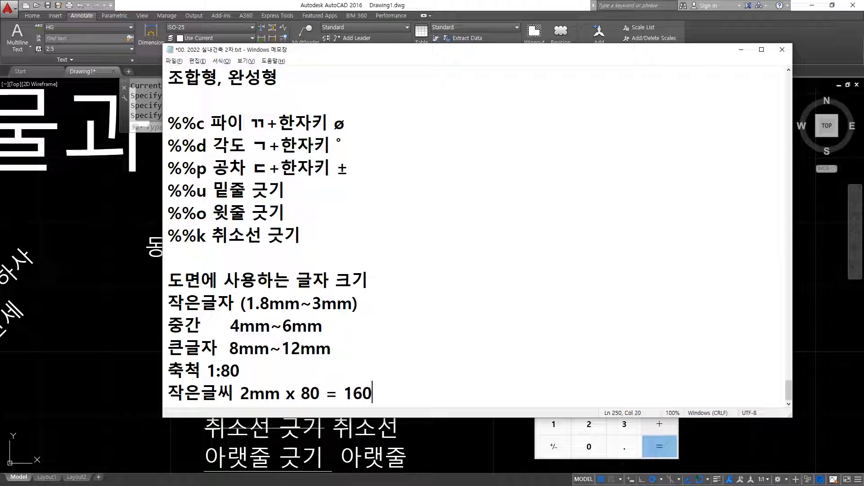
Step: Add the line 중간글씨 4mm x 80 = 320mm and start a new line below it
key(Return)
text(wb)
key(BackSpace)
key(BackSpace)
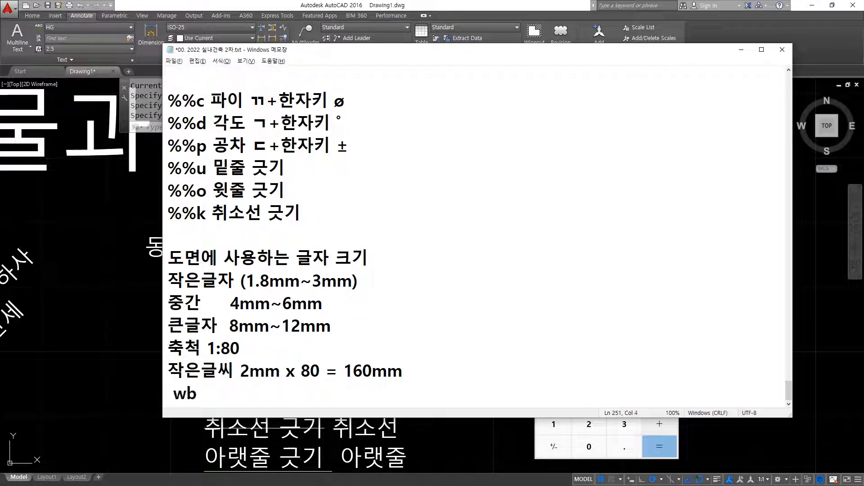
text(중간글씨)
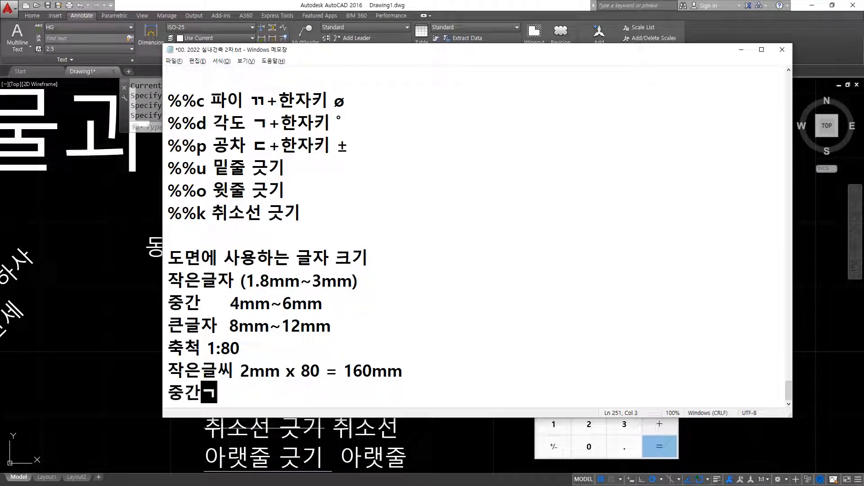
text( 4m)
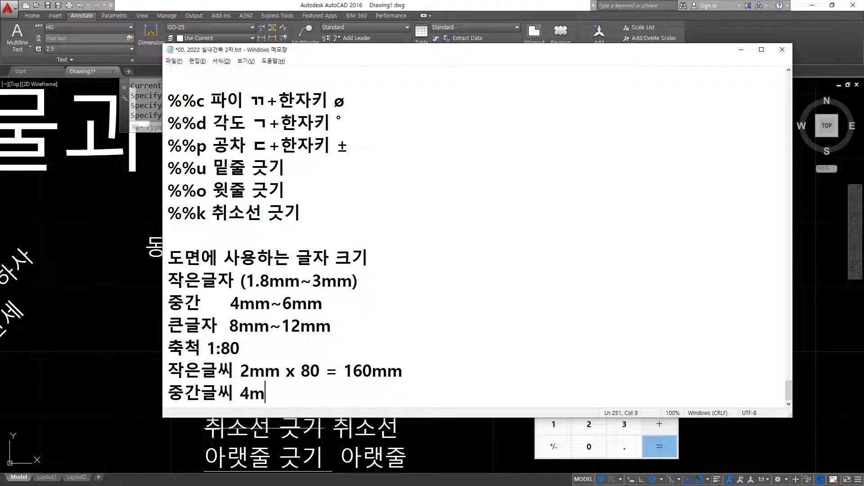
text(m x 80 )
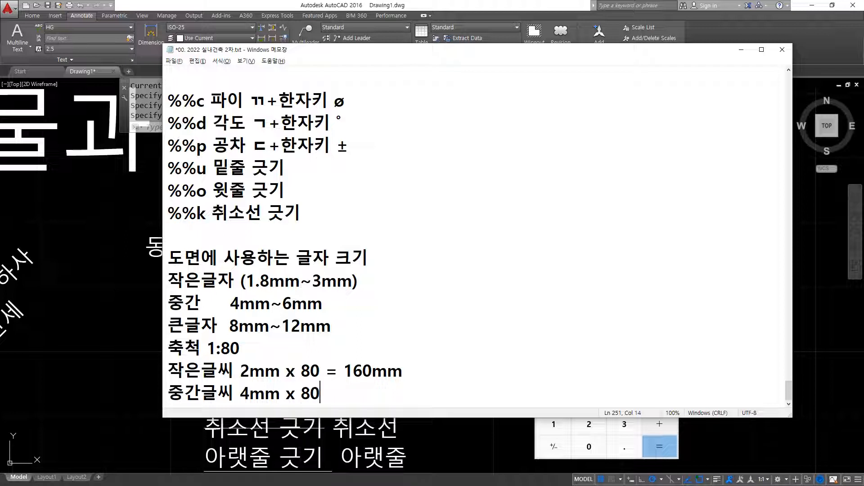
text(= 320)
text(mm)
key(Return)
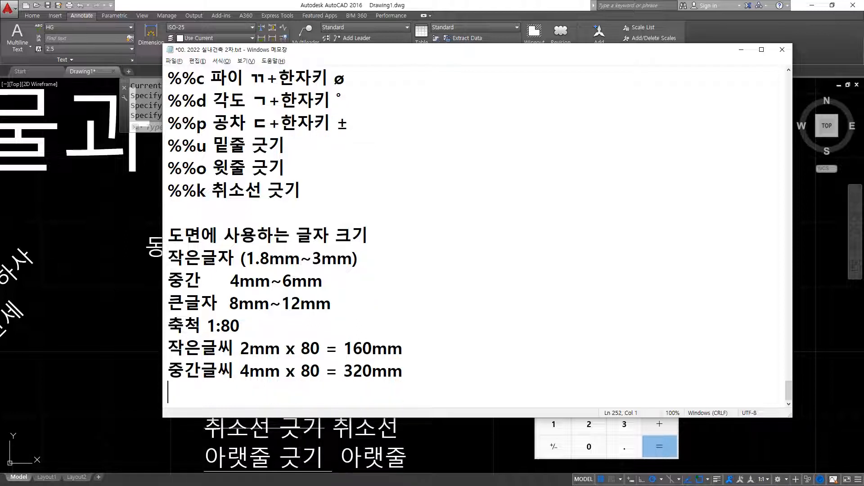
Step: Add the line 큰글씨 8mm x 80 = 640mm below the 중간글씨 line in the notes
text(큰글씨 )
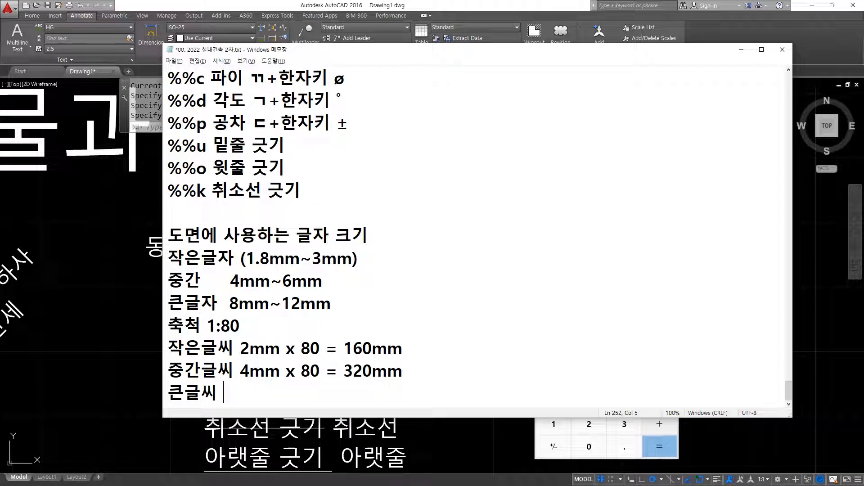
text(8mm x 80)
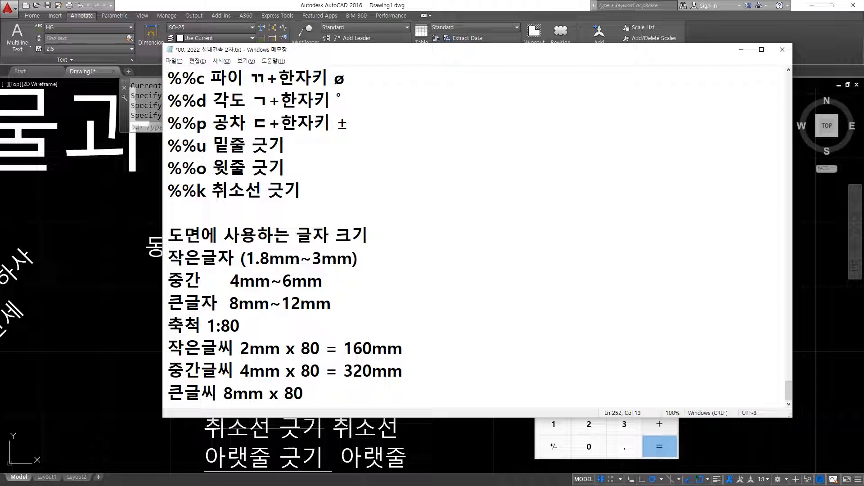
text( = 640mm)
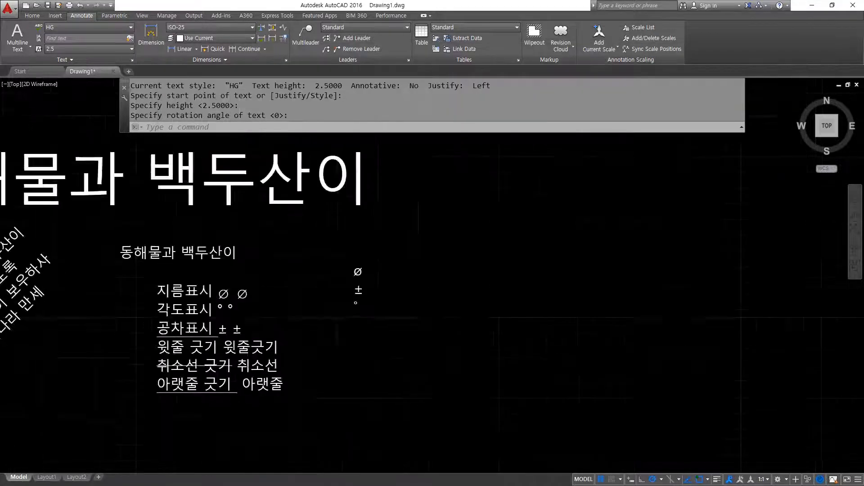
scroll(99, 287, down, 4)
click(286, 386)
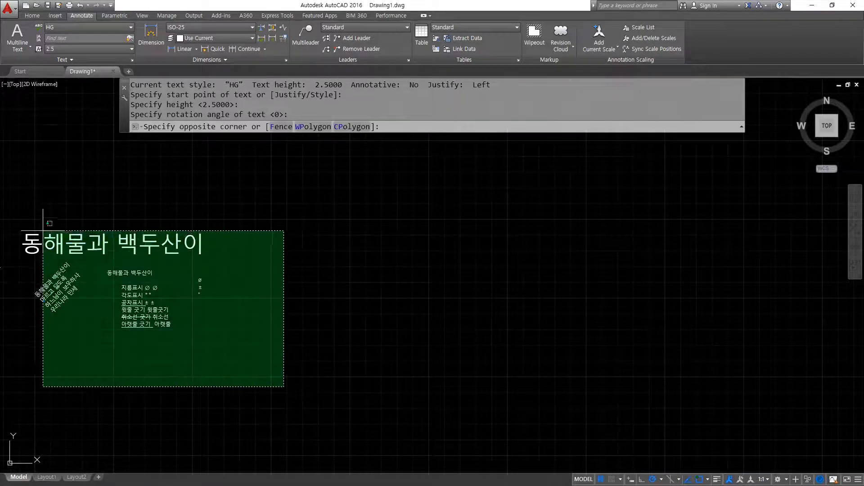
click(43, 232)
key(Escape)
key(Escape)
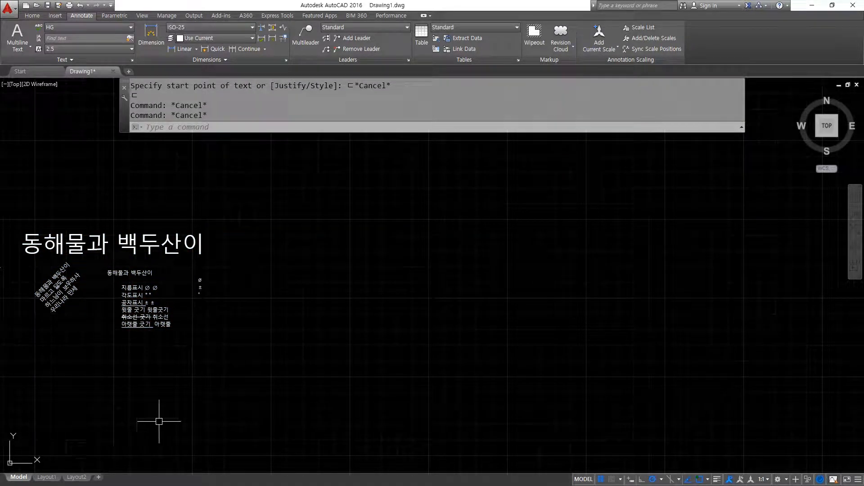
Step: Erase the large 동해물과 백두산이 title together with the rotated text and all the special-character sample text around it
click(241, 405)
click(32, 202)
text(e)
key(Return)
text(z)
key(Return)
text(a)
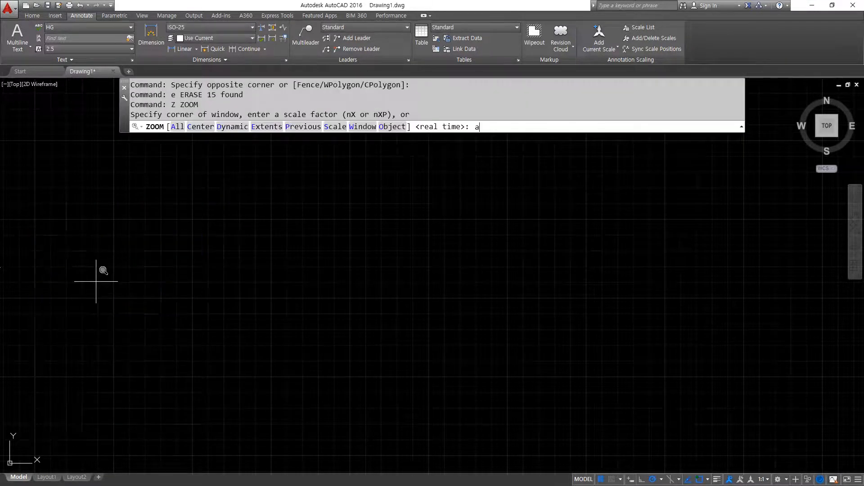
key(Return)
text(rec)
key(Return)
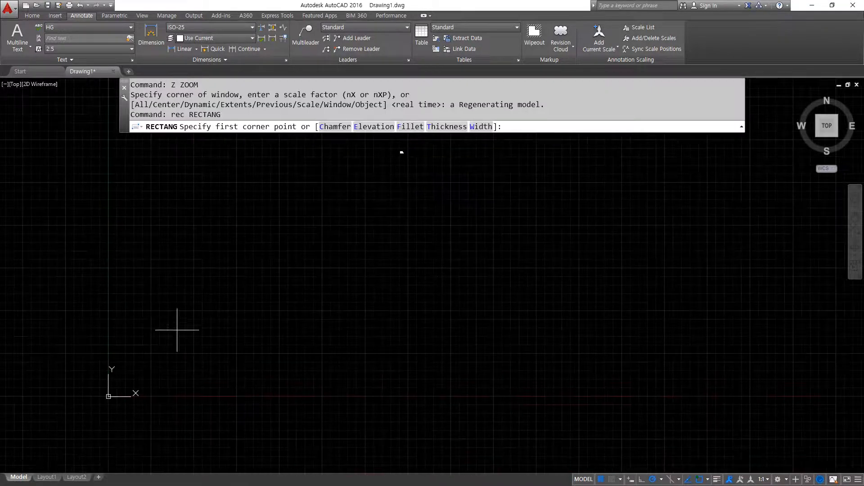
key(Escape)
Step: Erase the tiny leftover objects near the upper middle of the drawing area
click(400, 152)
click(345, 213)
text(e)
key(Return)
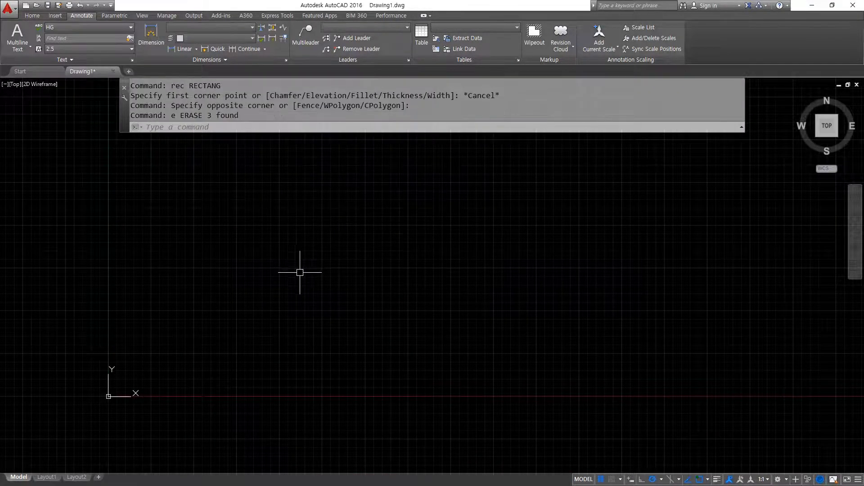
Step: Start a rectangle with its first corner just above and beside the origin, giving the opposite corner as relative coordinates
text(rec)
key(Return)
click(176, 345)
text(@)
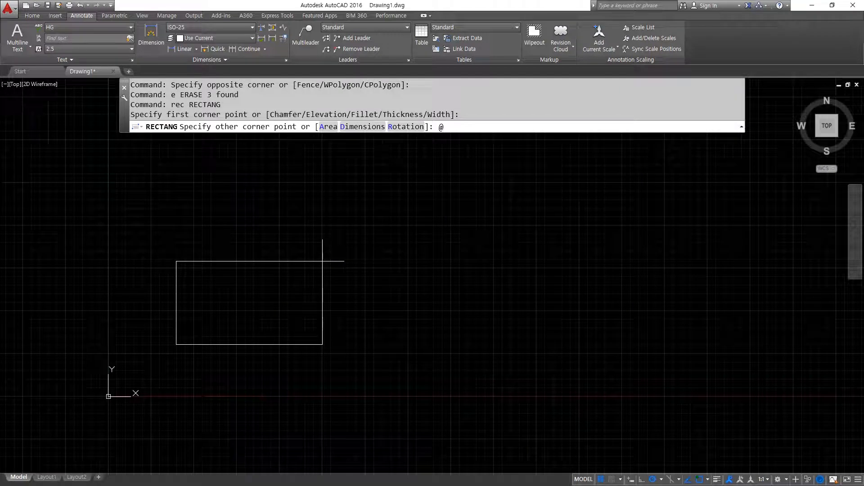
Step: Finish the rectangle with its opposite corner at a relative offset of 420,297 and turn on lineweight display
text(420,297)
key(Return)
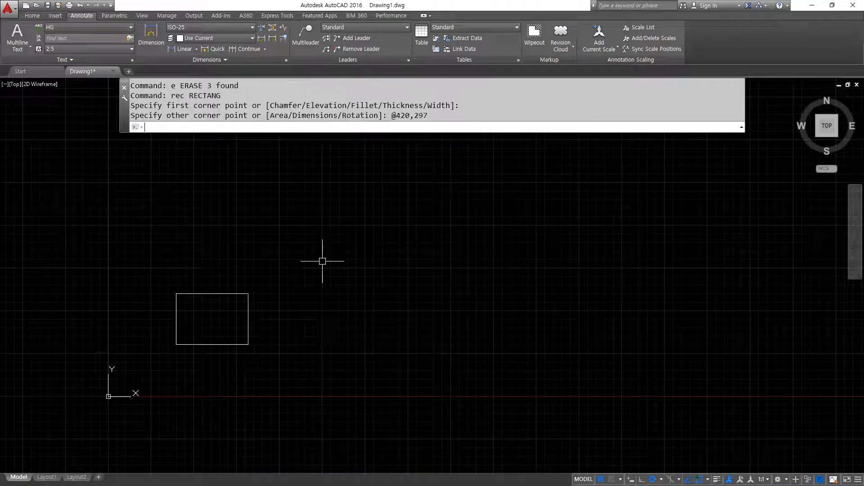
click(720, 479)
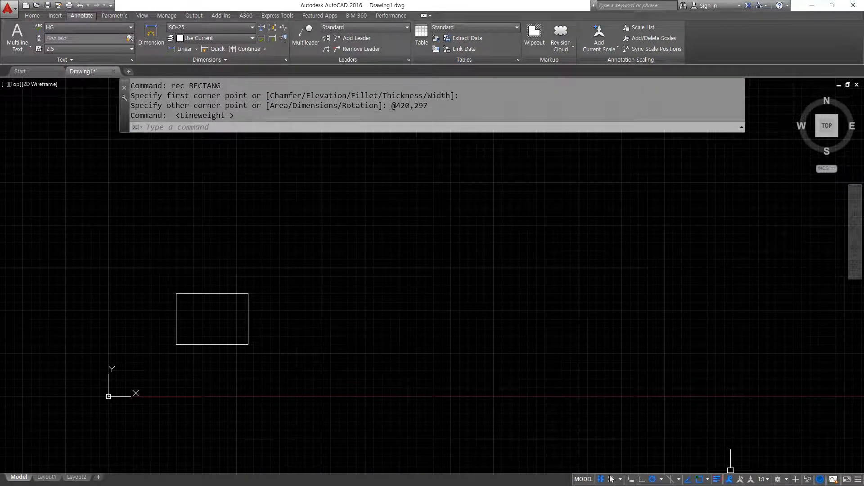
Step: Offset the rectangle inward by 10 to form an inner border
text(o)
key(Return)
text(10)
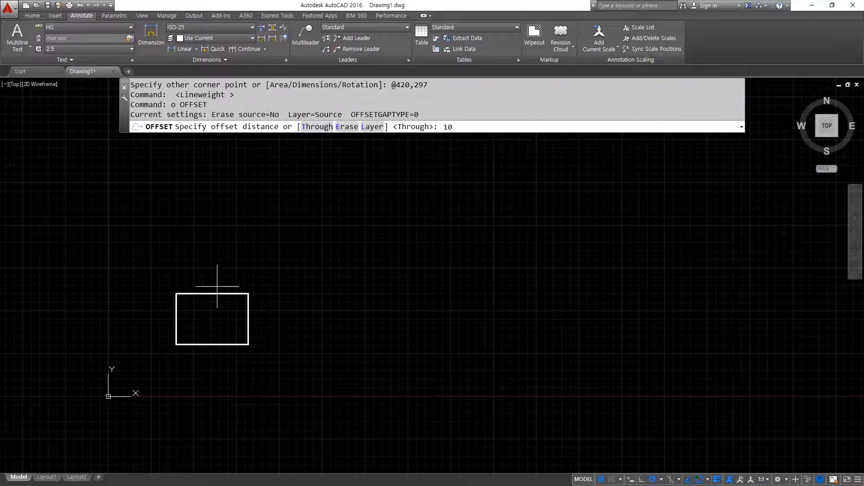
key(Return)
click(212, 294)
click(218, 323)
key(Return)
scroll(218, 349, up, 2)
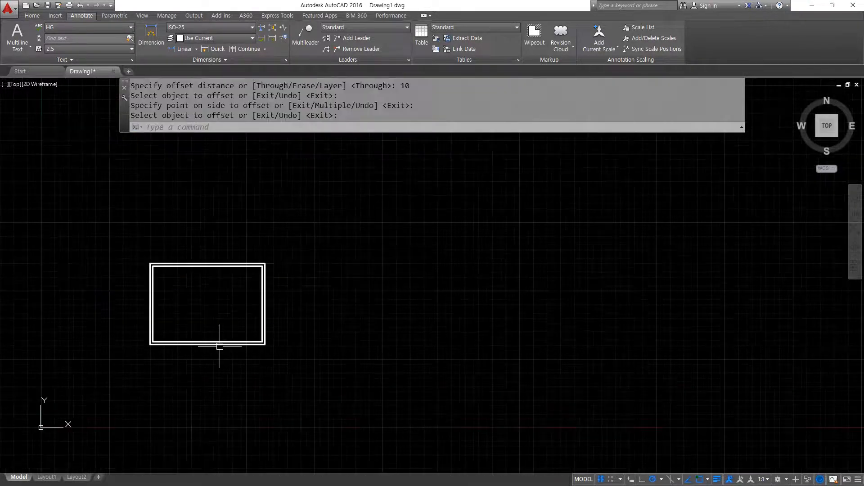
Step: Copy both rectangles from their lower-left corner to the outer rectangle's lower-right corner, so the two frames sit side by side
text(cp)
key(Return)
click(276, 322)
click(221, 296)
key(Return)
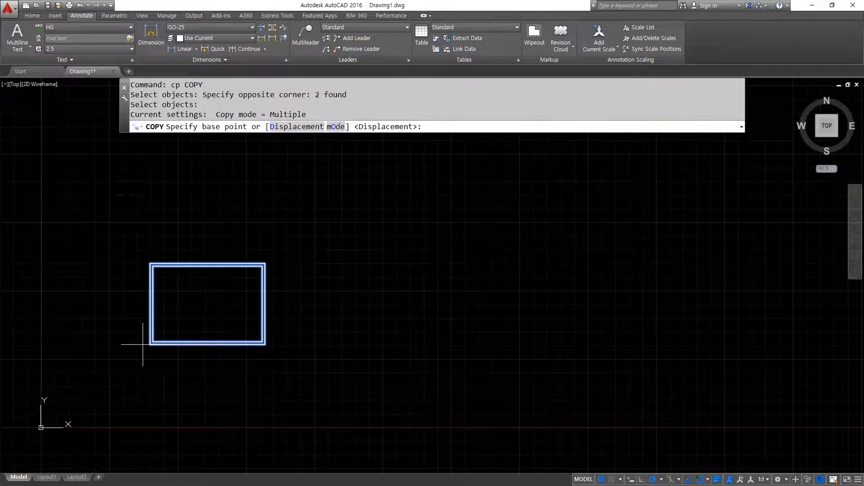
click(150, 345)
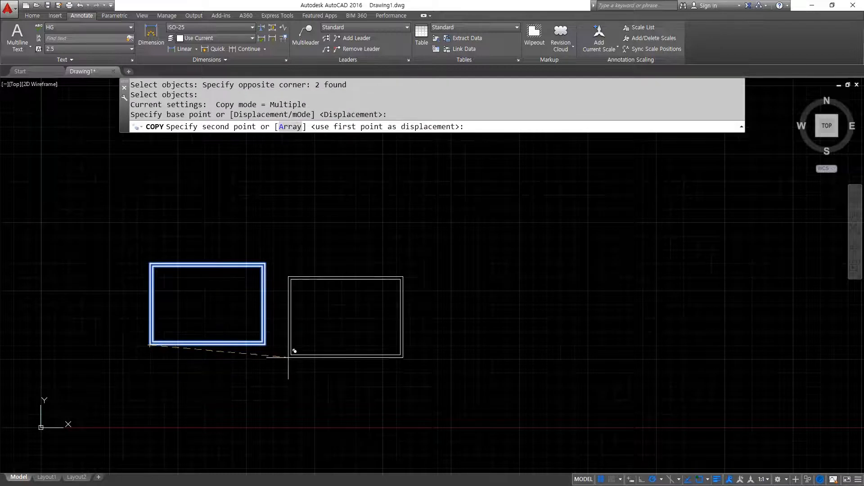
click(265, 345)
Step: Scale the original double-line frame by a factor of 80 about the bottom corner it shares with the copy
scroll(265, 344, up, 4)
text(sc)
key(Return)
click(204, 298)
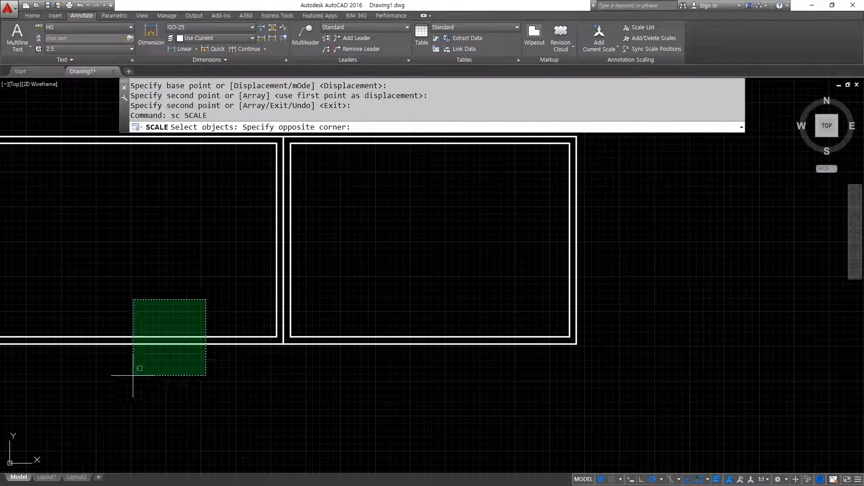
click(132, 371)
key(Return)
click(283, 344)
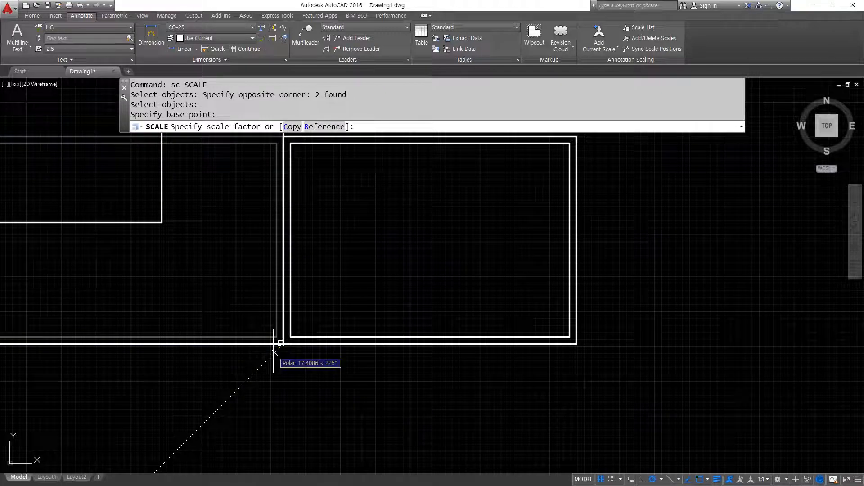
text(80)
key(Return)
Step: Scale the copied double-line frame by a factor of 60 about the shared bottom corner
text(sc)
key(Return)
click(380, 311)
click(332, 370)
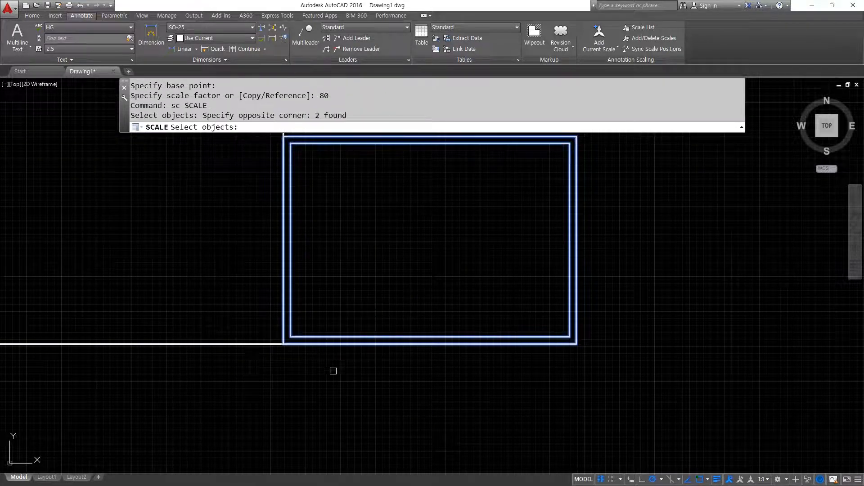
key(Return)
click(283, 344)
text(60)
key(Return)
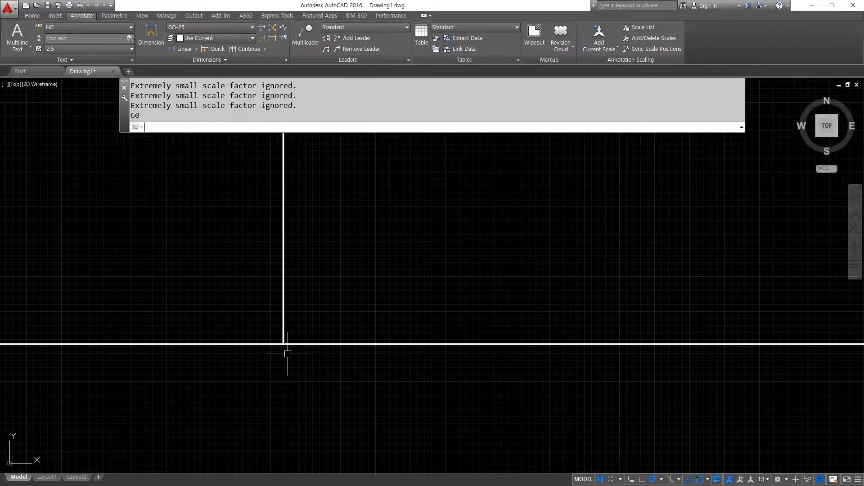
scroll(251, 357, down, 5)
scroll(237, 352, up, 2)
middle_drag(245, 347, 316, 364)
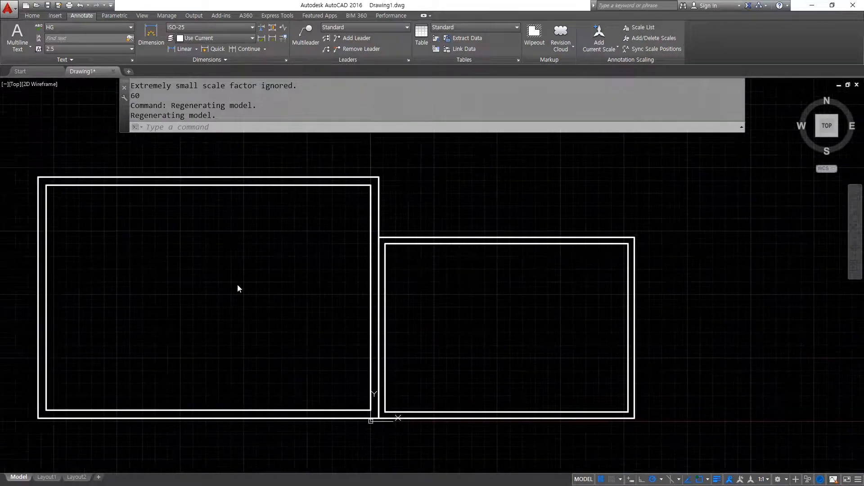
drag(239, 289, 246, 280)
mouse_move(504, 332)
mouse_down()
mouse_move(479, 338)
mouse_move(482, 351)
mouse_up()
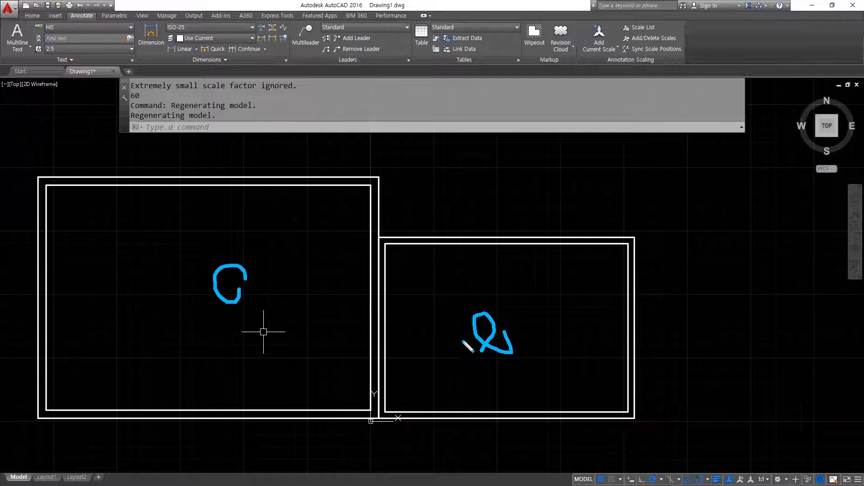
mouse_move(155, 243)
mouse_down()
mouse_move(158, 254)
mouse_move(201, 261)
mouse_up()
key(Escape)
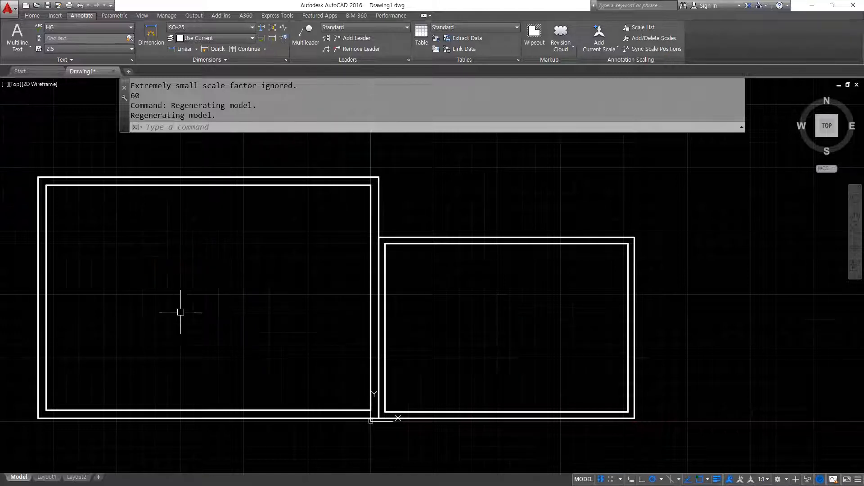
Step: Place the single-line text "동해물과 백두산이" inside the larger frame with height 160 and rotation 0
text(dt)
key(Return)
click(143, 279)
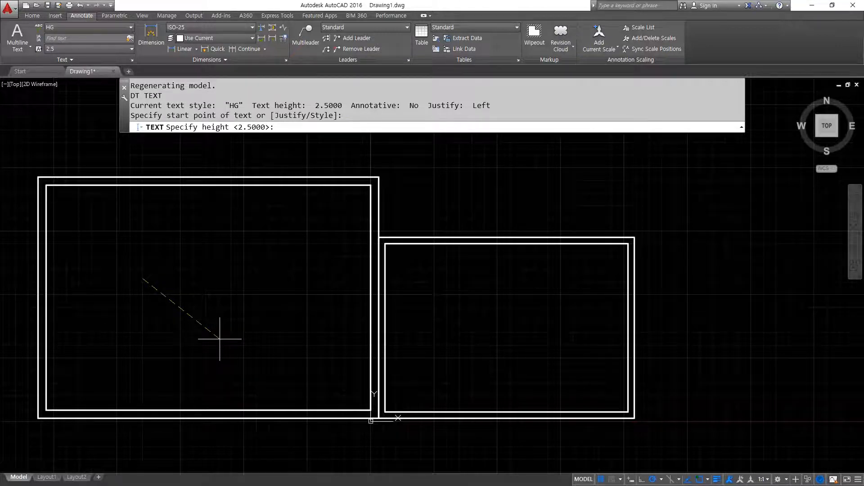
text(160)
key(Return)
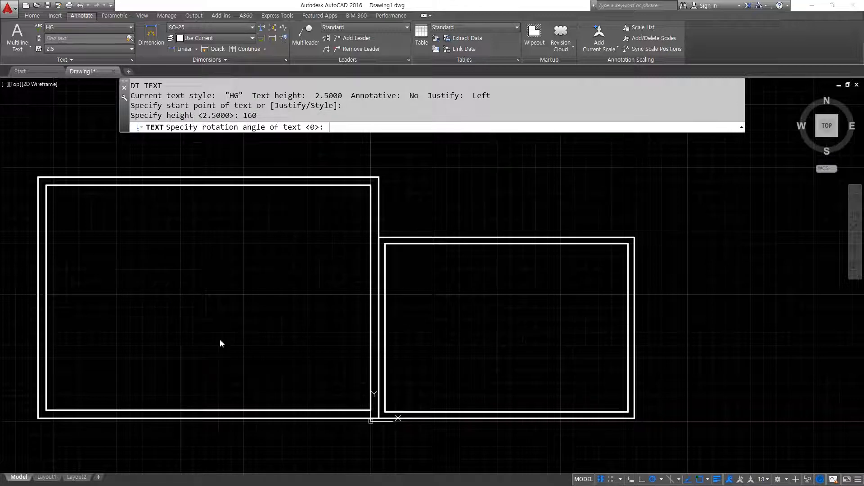
key(Return)
text(동해물과 백두산)
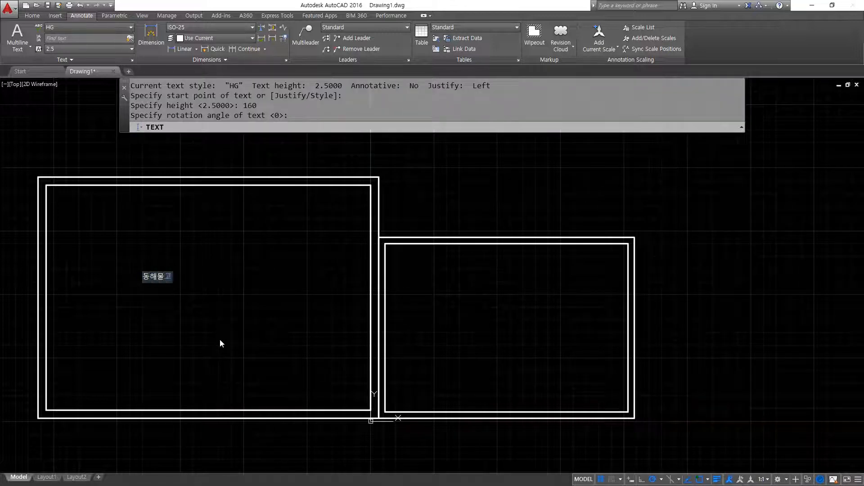
text(이)
key(Return)
key(Return)
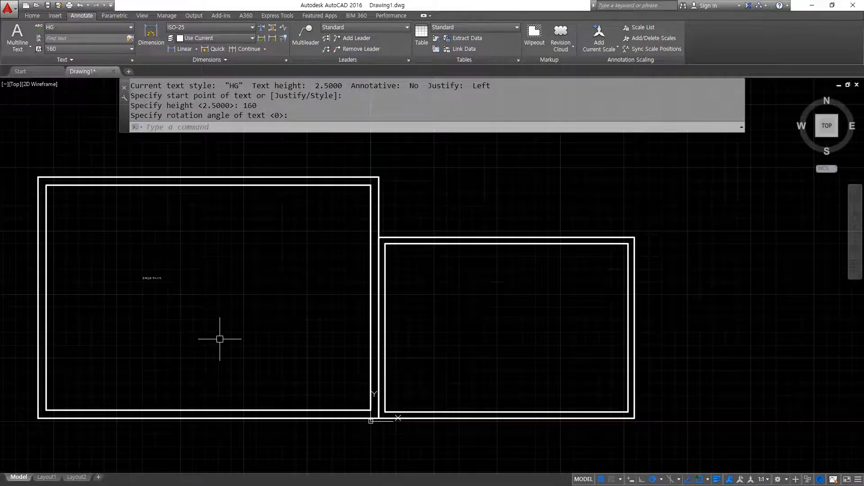
Step: Examine the size of the new text within the larger frame, and inspect the smaller frame beside it
scroll(187, 273, up, 4)
scroll(119, 274, down, 3)
middle_drag(119, 274, 214, 286)
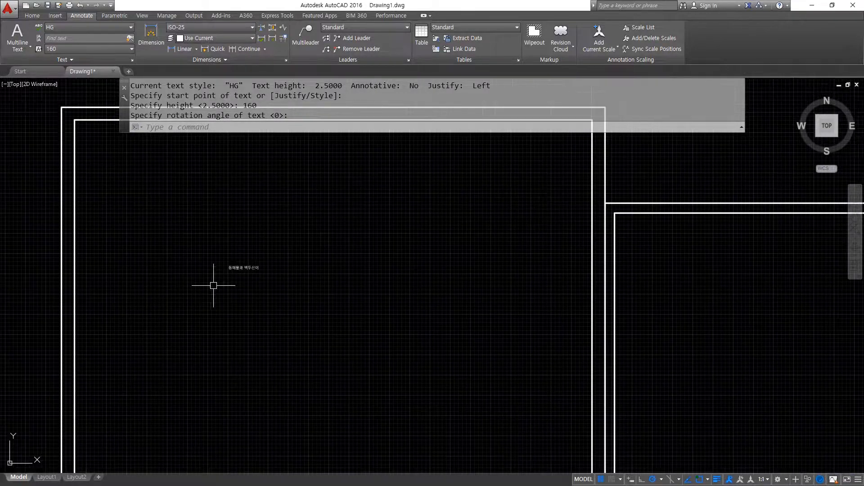
scroll(209, 285, up, 3)
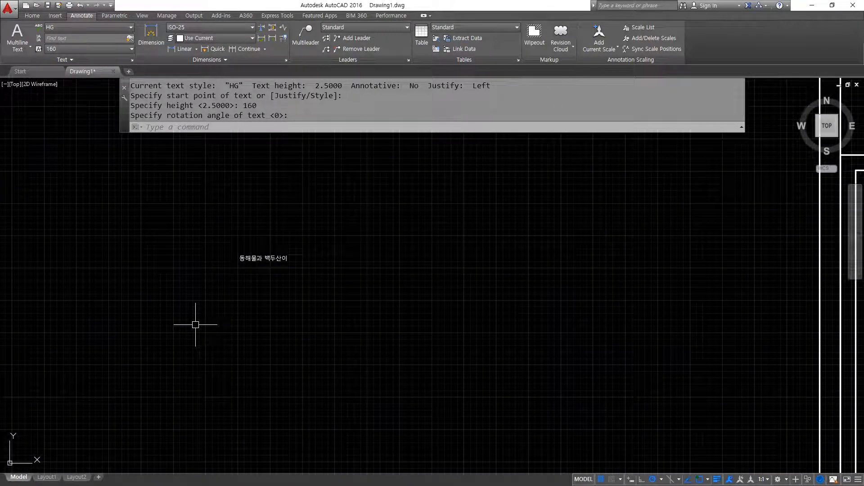
scroll(193, 323, down, 4)
scroll(357, 332, down, 2)
scroll(360, 328, up, 4)
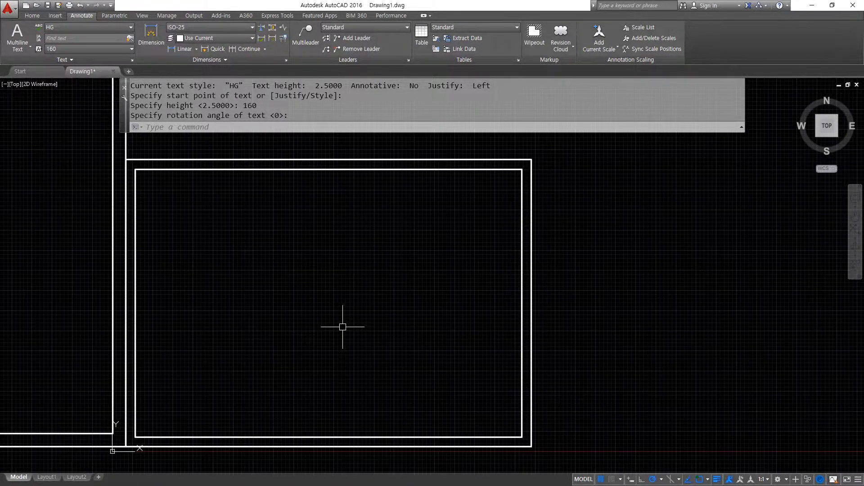
drag(256, 217, 255, 240)
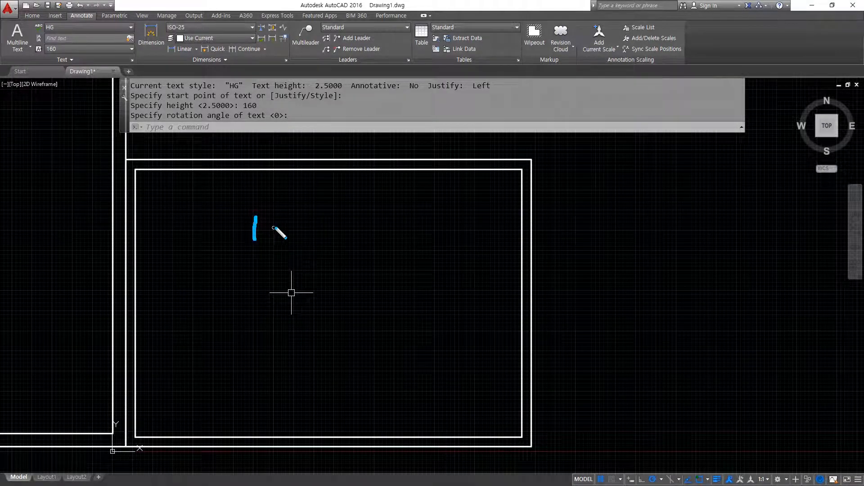
click(278, 222)
click(279, 236)
mouse_move(313, 195)
mouse_down()
mouse_move(308, 229)
mouse_move(341, 220)
mouse_move(375, 232)
mouse_move(384, 245)
mouse_up()
mouse_move(410, 219)
mouse_down()
mouse_move(423, 232)
mouse_move(460, 224)
mouse_up()
drag(446, 230, 530, 211)
key(Escape)
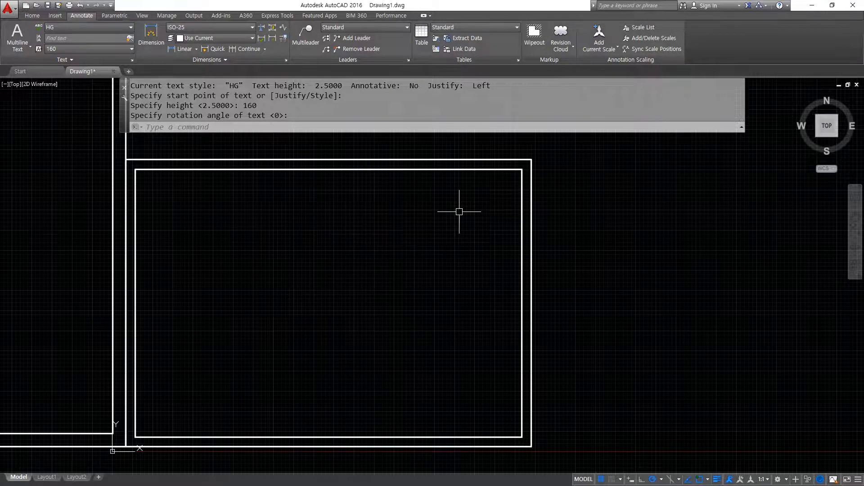
Step: Place the single-line text "동해물과 백두산이" inside the smaller frame with height 120 and rotation 0
key(Escape)
key(Return)
text(ㅇㅅ)
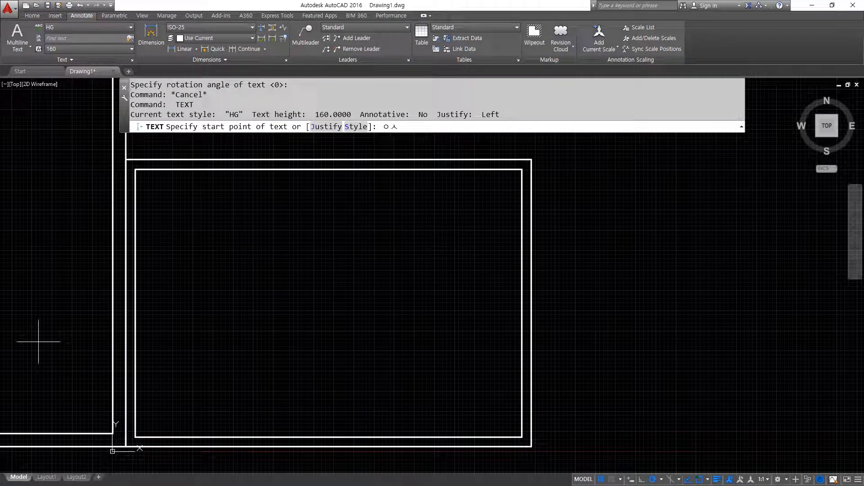
text(dt)
key(Return)
click(236, 303)
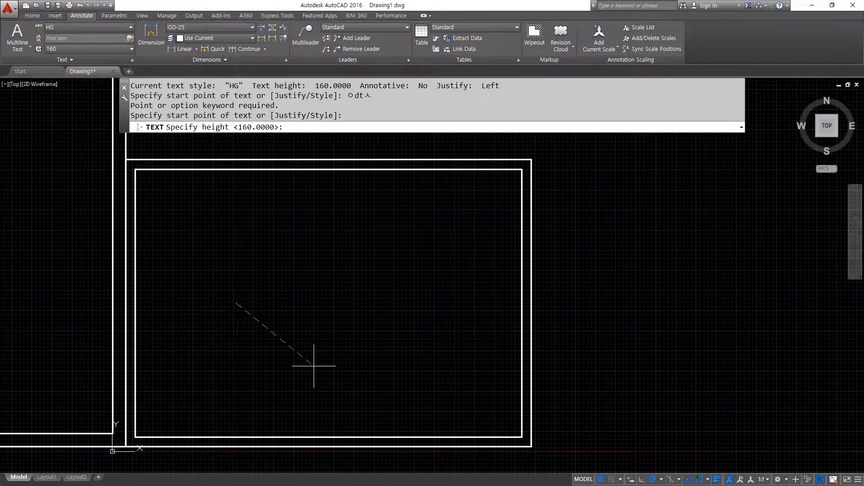
text(120)
key(Return)
key(Return)
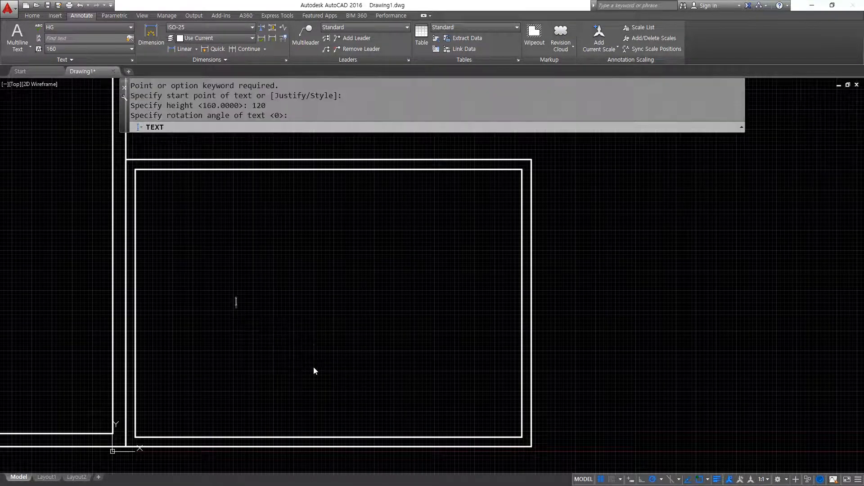
text(동해물과 배)
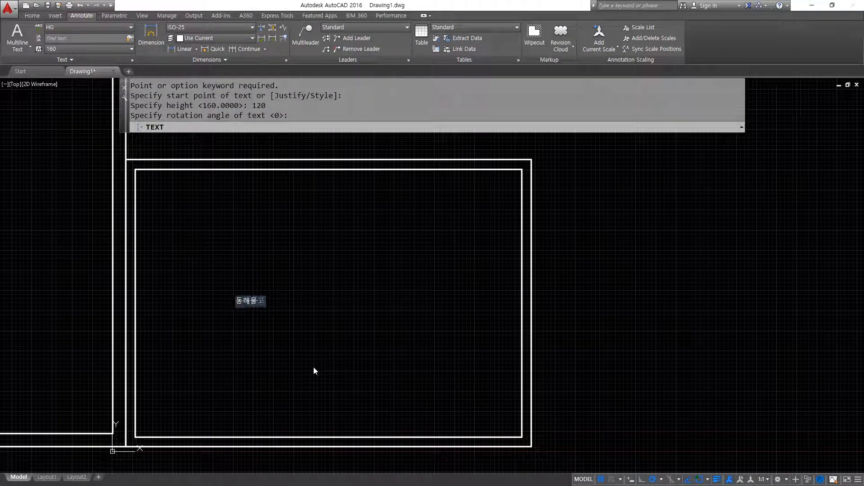
text(ㄱ두산이)
key(Return)
key(Return)
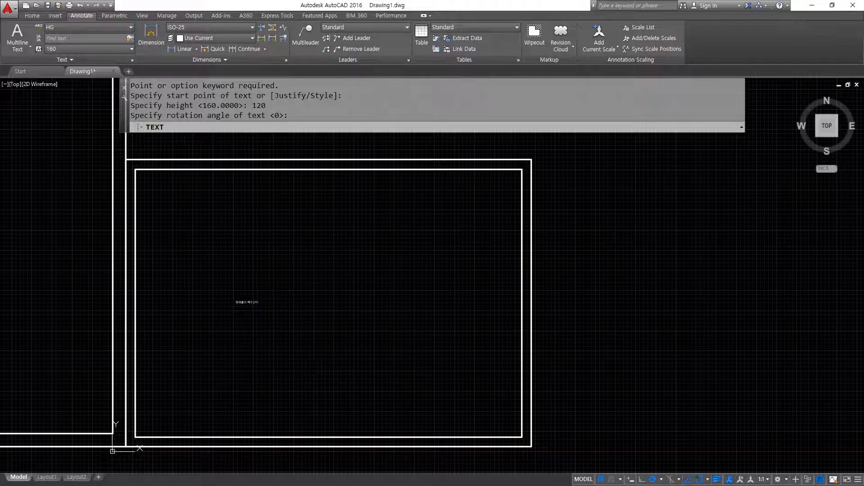
Step: Compare the text size with the frame width in the smaller frame and in the larger frame
scroll(437, 393, down, 1)
scroll(442, 342, up, 3)
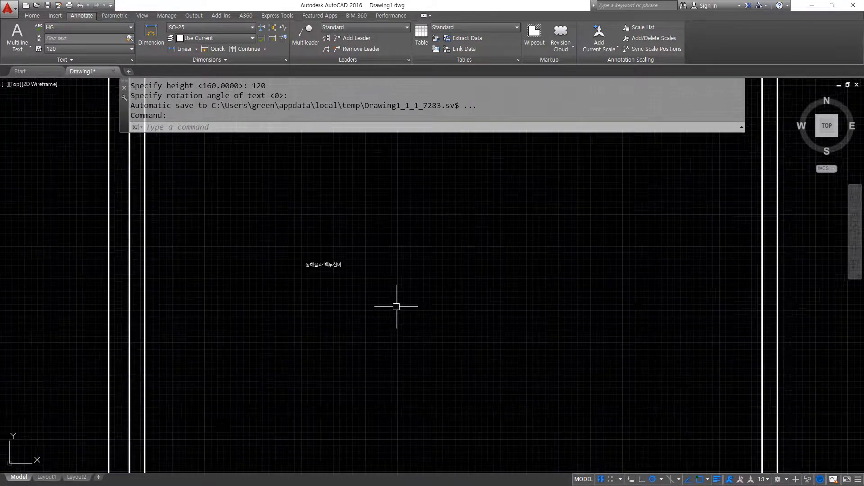
middle_drag(399, 310, 373, 320)
mouse_move(104, 258)
mouse_down()
mouse_move(104, 314)
mouse_move(568, 286)
mouse_move(733, 293)
mouse_up()
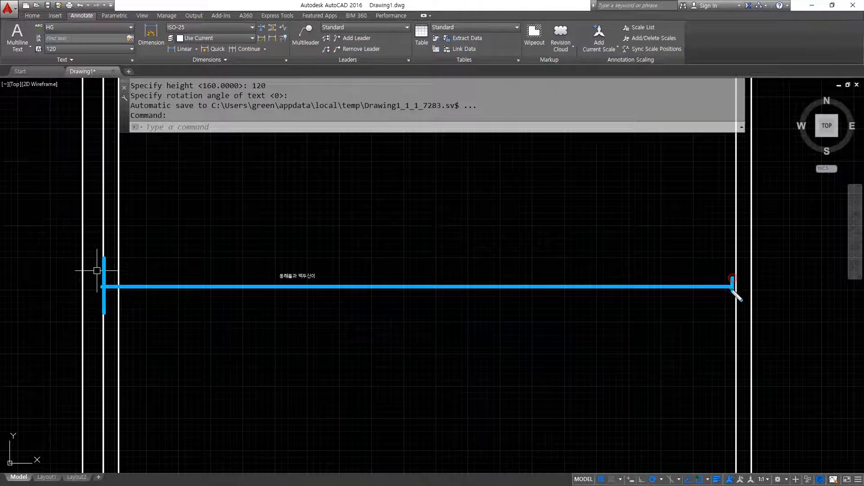
mouse_move(318, 299)
mouse_down()
mouse_move(295, 299)
mouse_move(309, 319)
mouse_up()
key(Escape)
scroll(180, 286, down, 2)
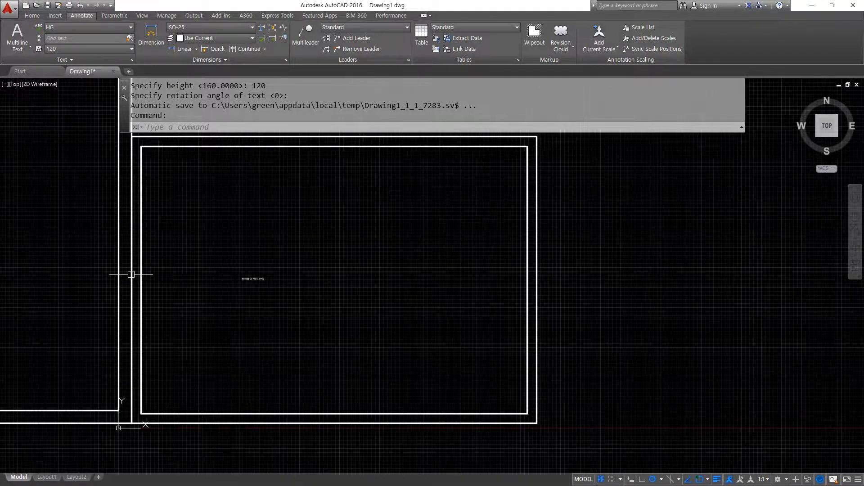
scroll(131, 272, up, 5)
mouse_move(30, 254)
middle_down()
mouse_move(511, 331)
mouse_move(603, 327)
middle_up()
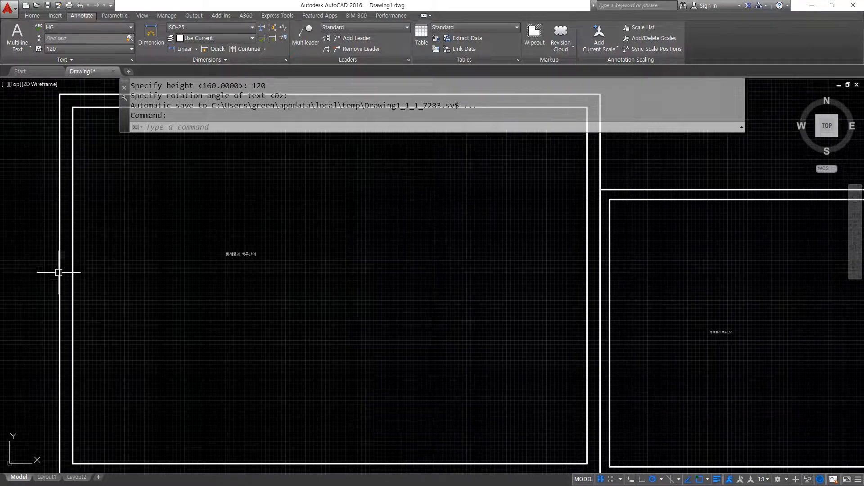
mouse_move(62, 255)
mouse_down()
mouse_move(73, 311)
mouse_move(590, 284)
mouse_move(595, 296)
mouse_up()
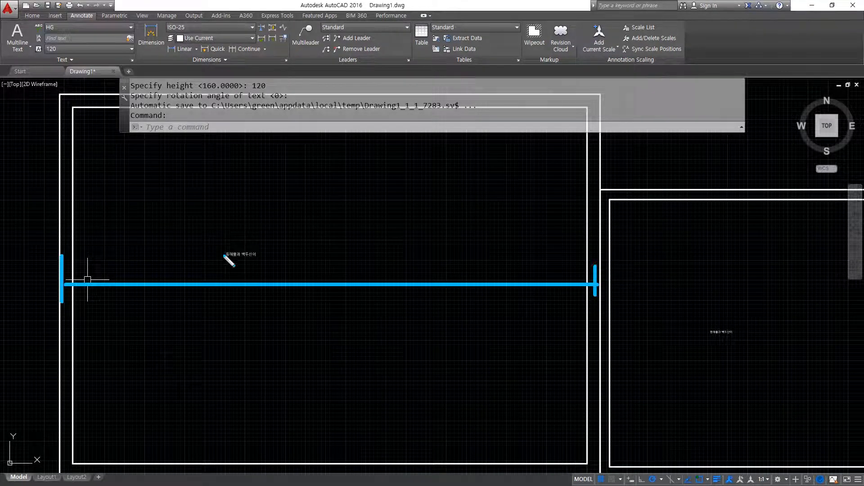
mouse_move(261, 270)
mouse_down()
mouse_move(266, 239)
mouse_move(252, 284)
mouse_up()
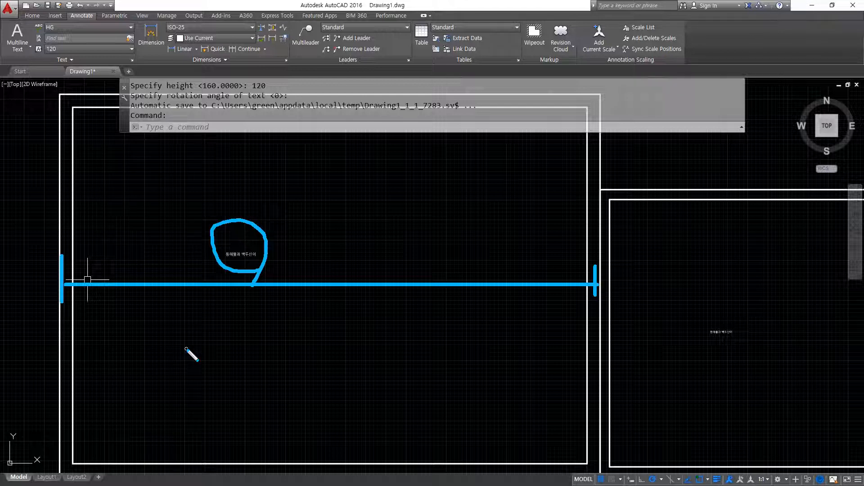
key(Escape)
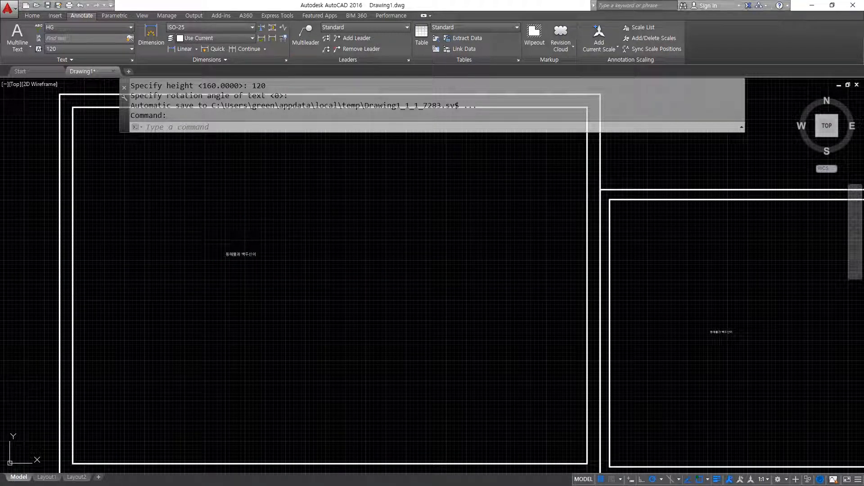
key(alt+Tab)
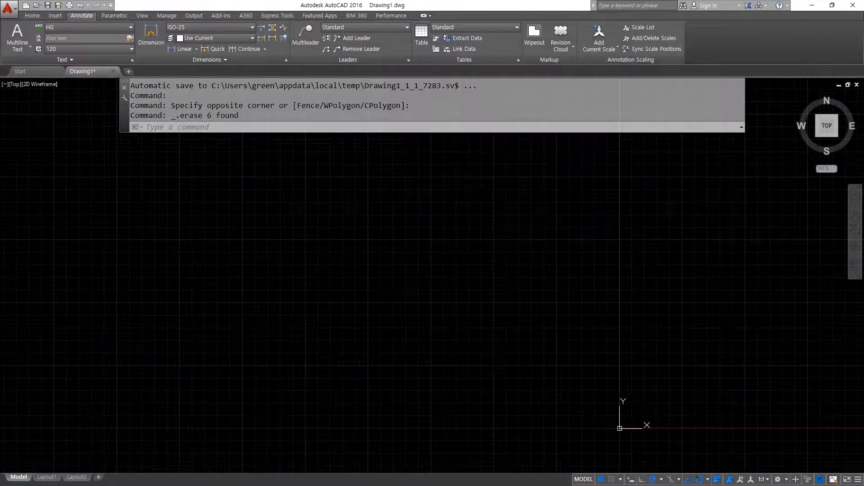
Step: Switch to the Notepad notes, add the line "Text, DText, MText" below the "STyle" command line, and return to AutoCAD
middle_click(546, 378)
middle_click(546, 378)
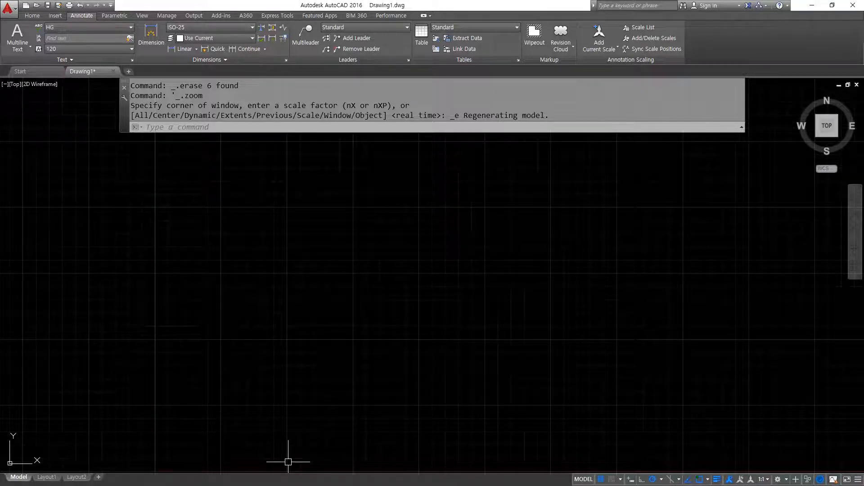
key(alt+Tab)
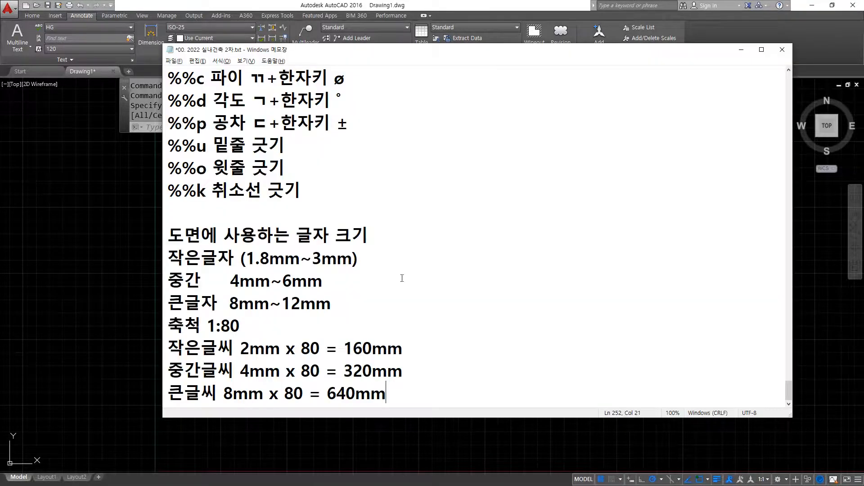
scroll(308, 257, up, 3)
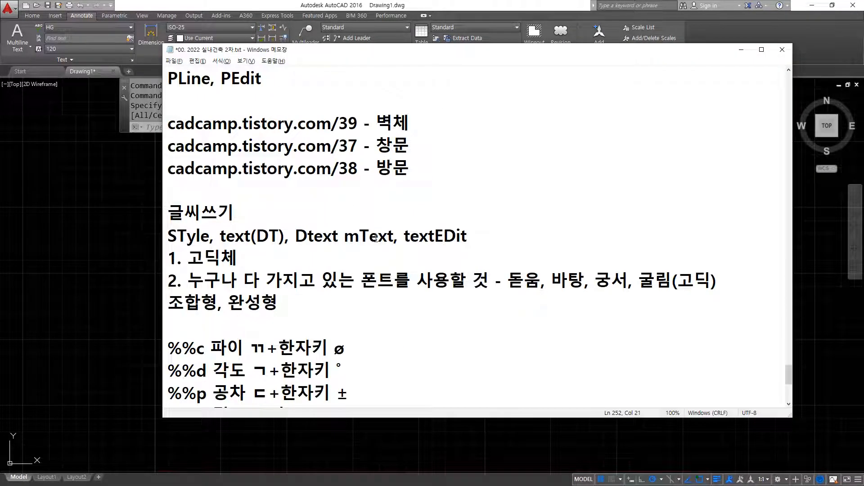
click(483, 237)
key(Return)
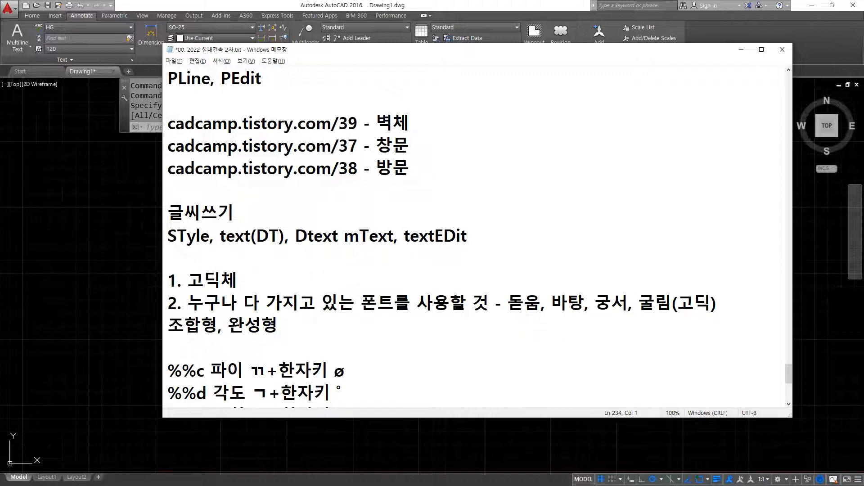
text(Text, DText, )
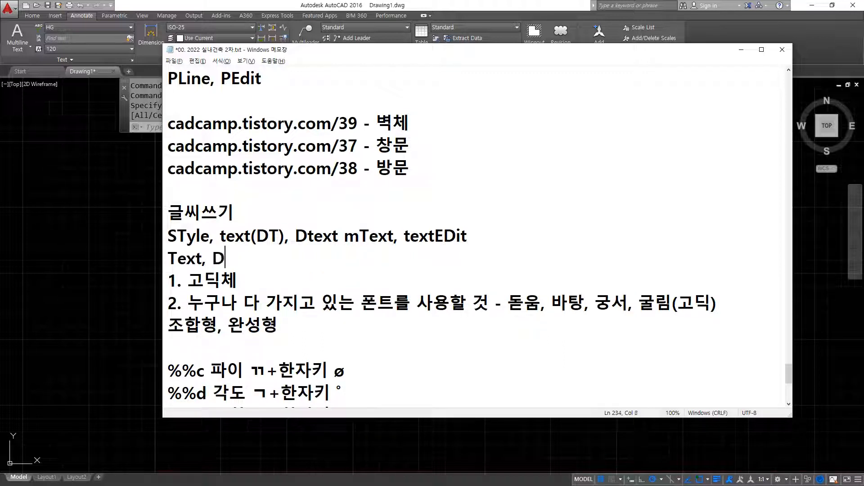
text(MText)
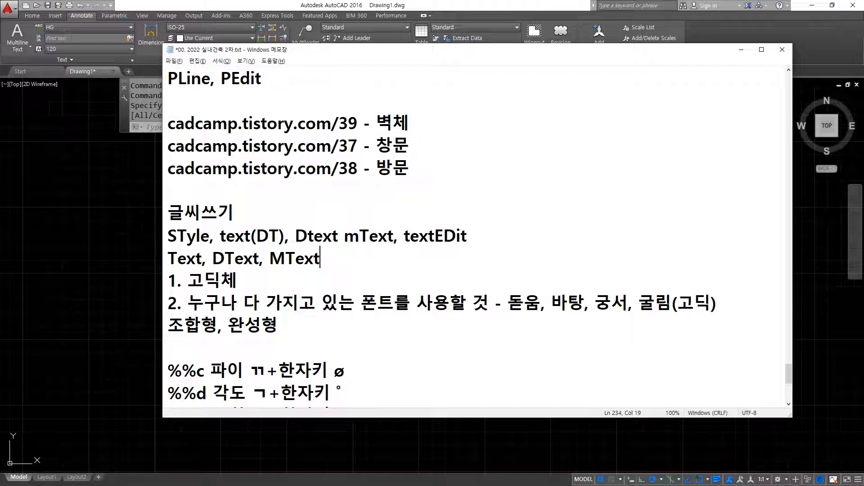
key(shift+Home)
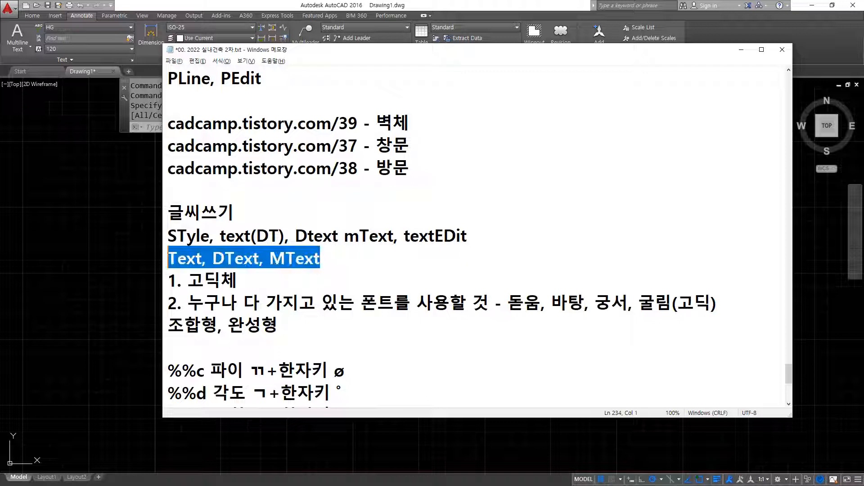
key(Up)
key(shift+End)
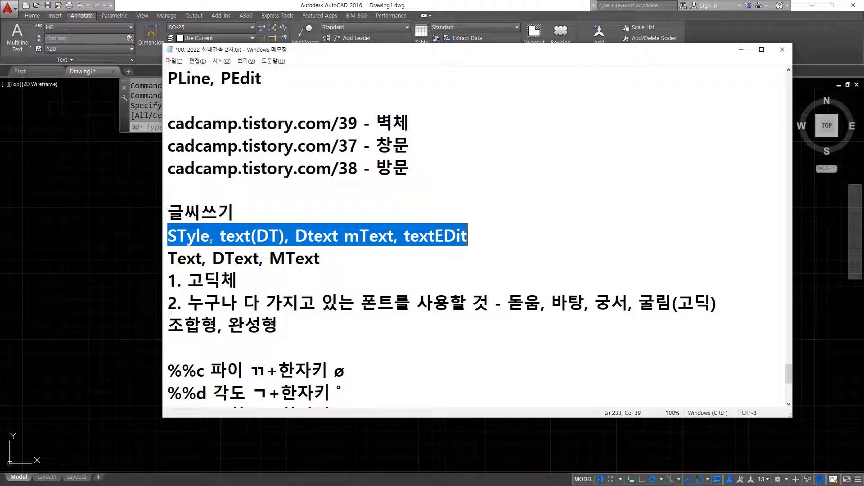
click(124, 254)
key(space)
text(ㅅ)
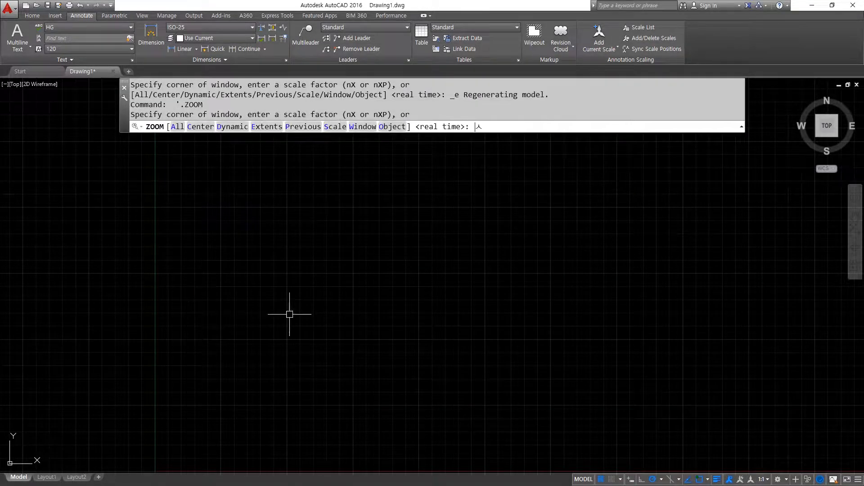
key(Escape)
key(Escape)
key(Escape)
Step: Start a multiline text and define its text box as a large rectangle in the empty drawing area
text(t)
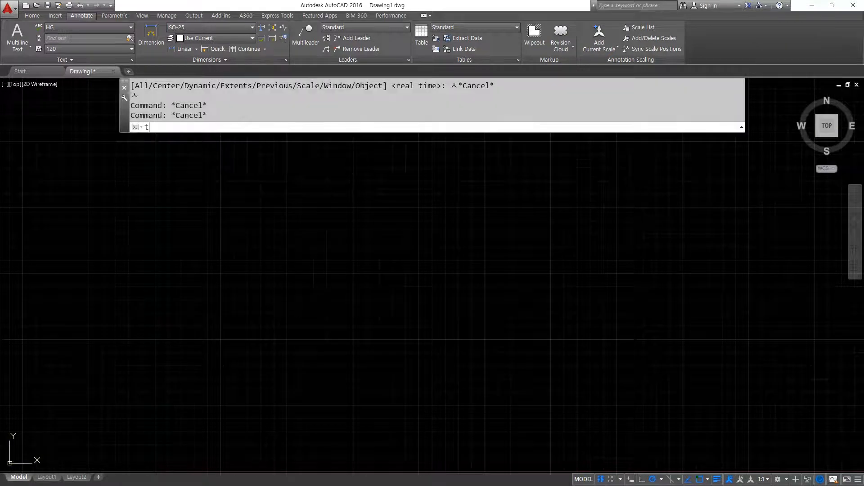
key(space)
click(203, 176)
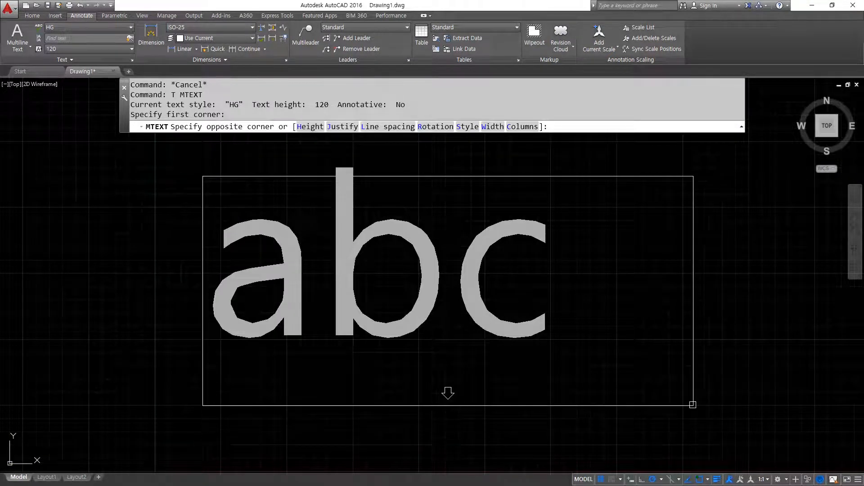
click(558, 342)
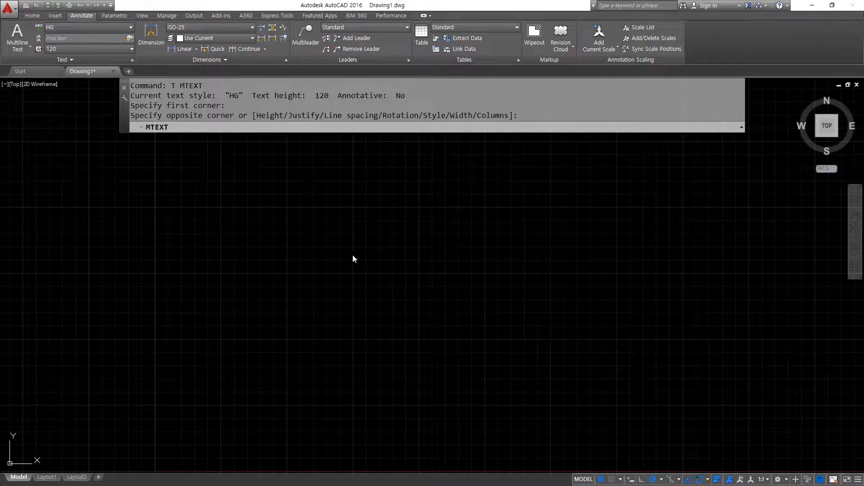
mouse_move(204, 178)
mouse_down()
mouse_move(195, 255)
mouse_move(328, 444)
mouse_move(559, 438)
mouse_move(558, 185)
mouse_move(247, 181)
mouse_up()
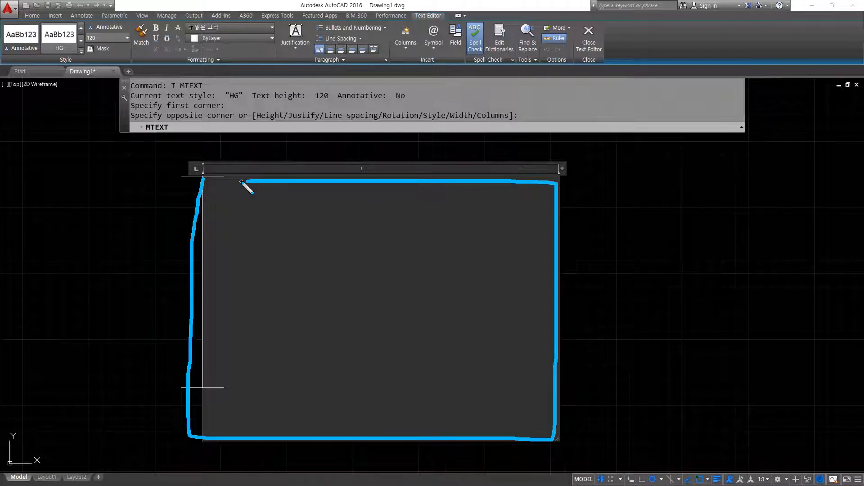
mouse_move(55, 70)
mouse_down()
mouse_move(20, 16)
mouse_move(55, 93)
mouse_up()
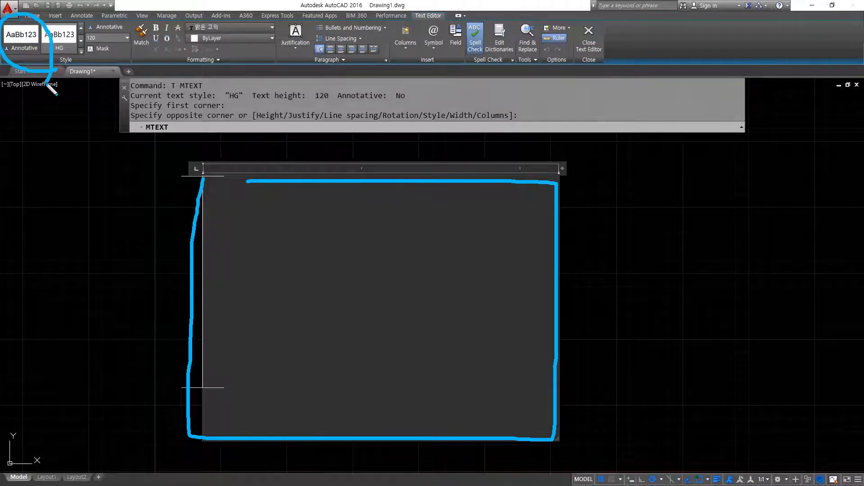
mouse_move(104, 28)
mouse_down()
mouse_move(108, 51)
mouse_move(112, 45)
mouse_up()
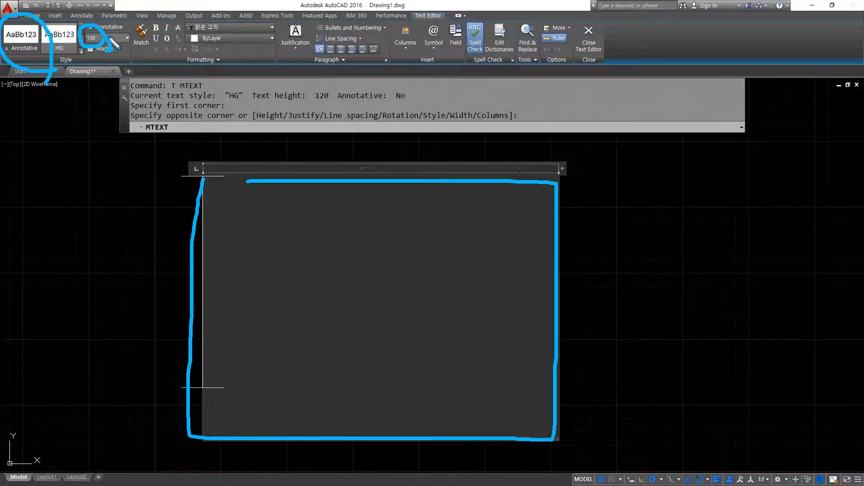
key(Escape)
Step: Choose the font 맑은 고딕 for the multiline text and set its text height to 2.5
click(127, 38)
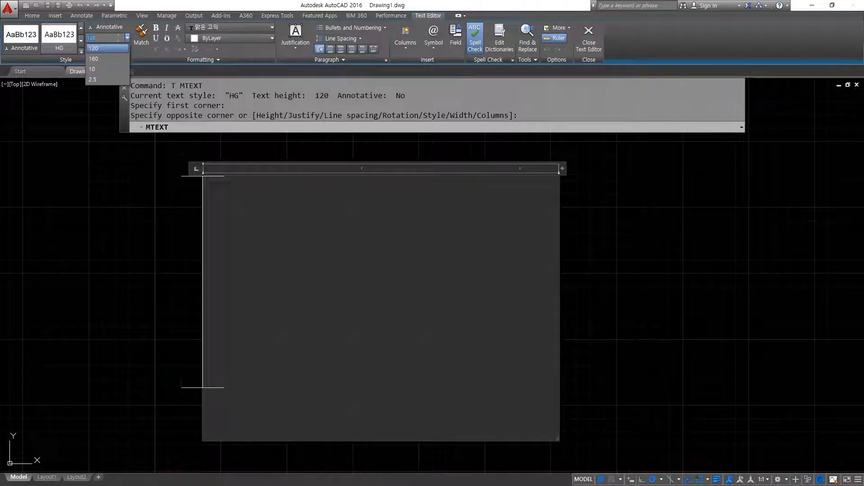
key(super+plus)
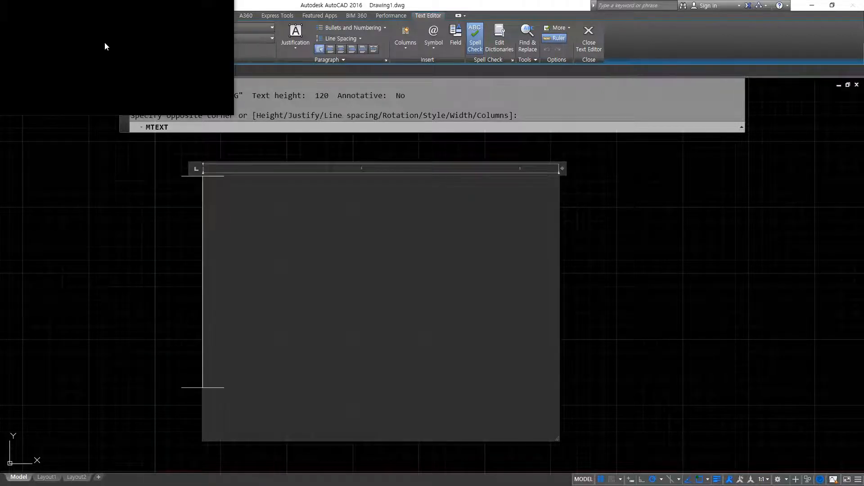
click(106, 54)
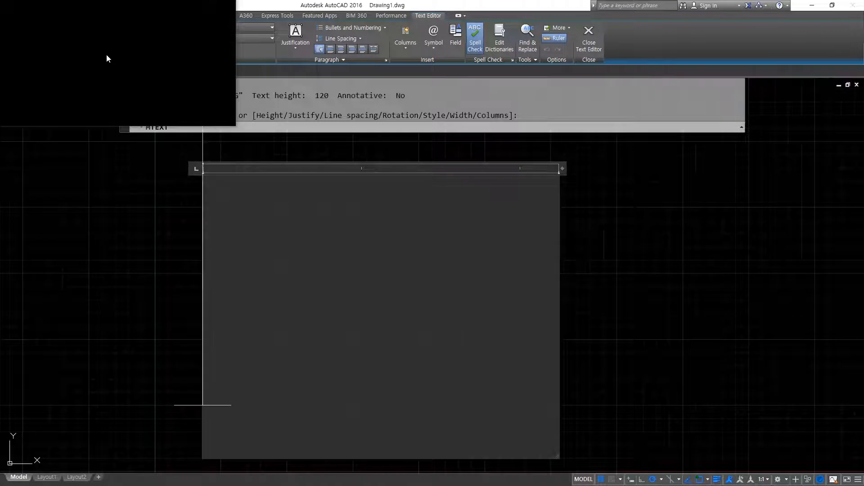
click(92, 84)
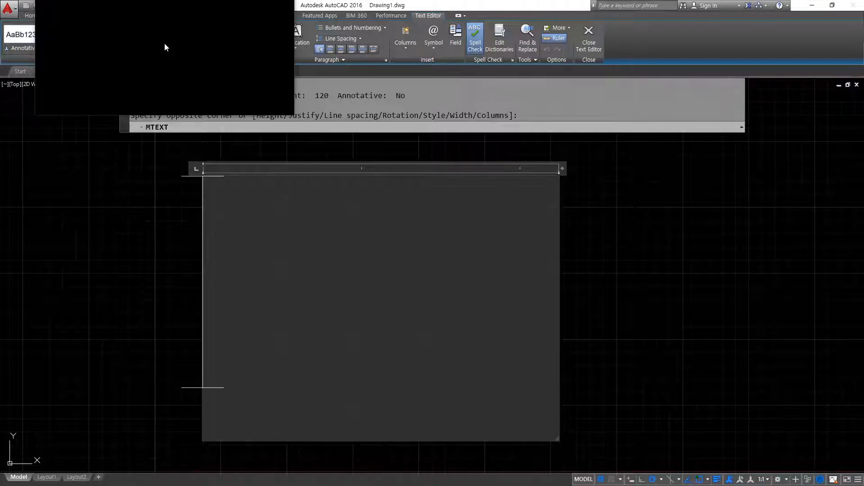
drag(165, 44, 220, 28)
click(220, 29)
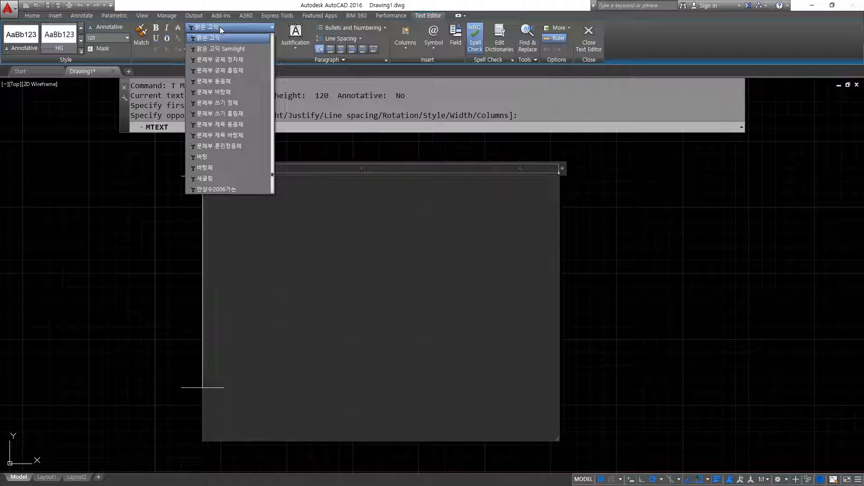
click(219, 37)
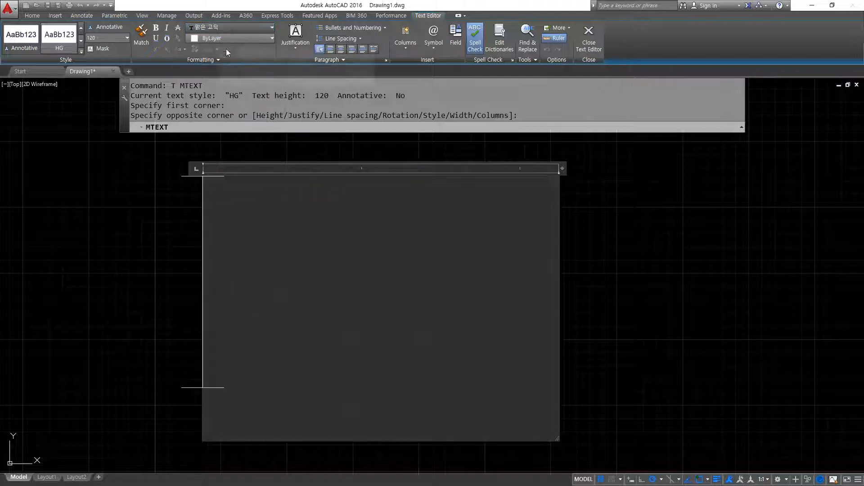
click(98, 38)
text(2.5)
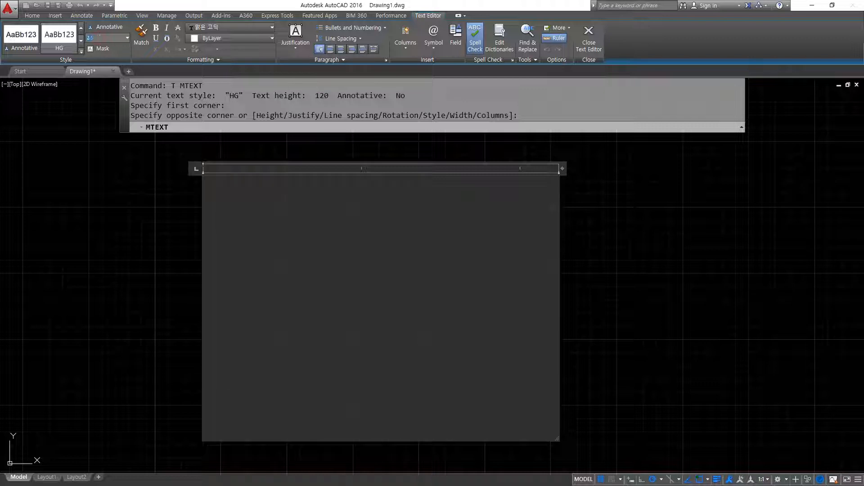
key(Return)
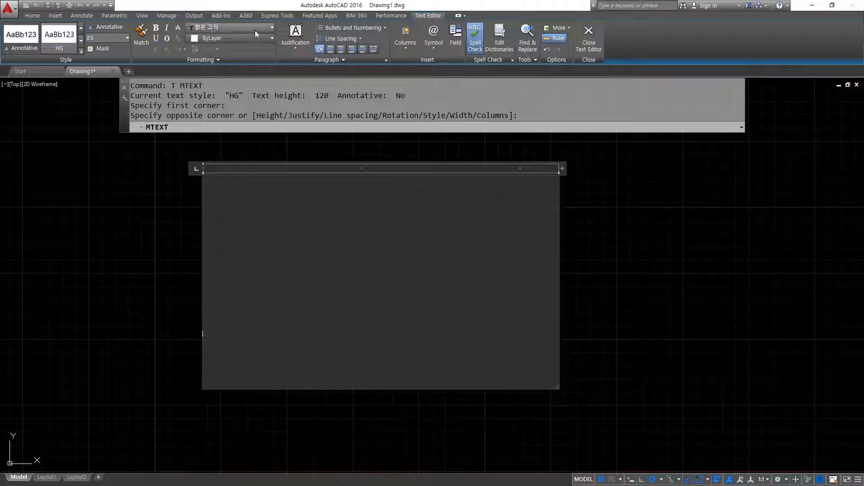
click(296, 50)
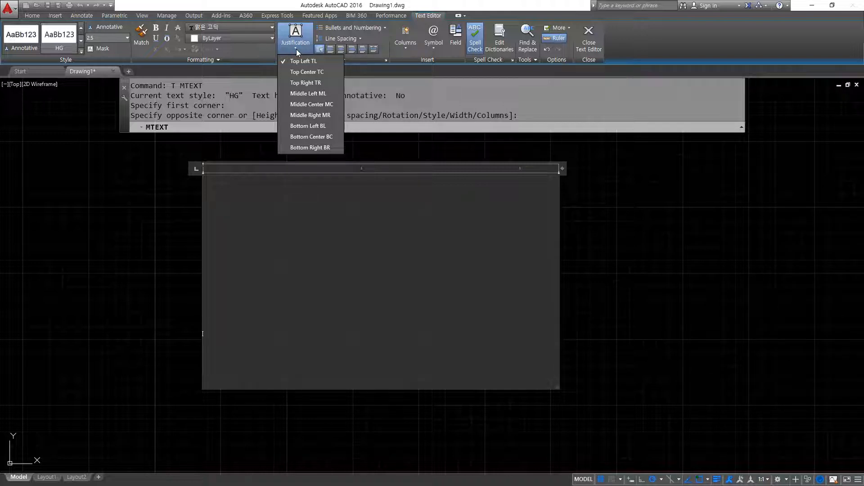
click(281, 51)
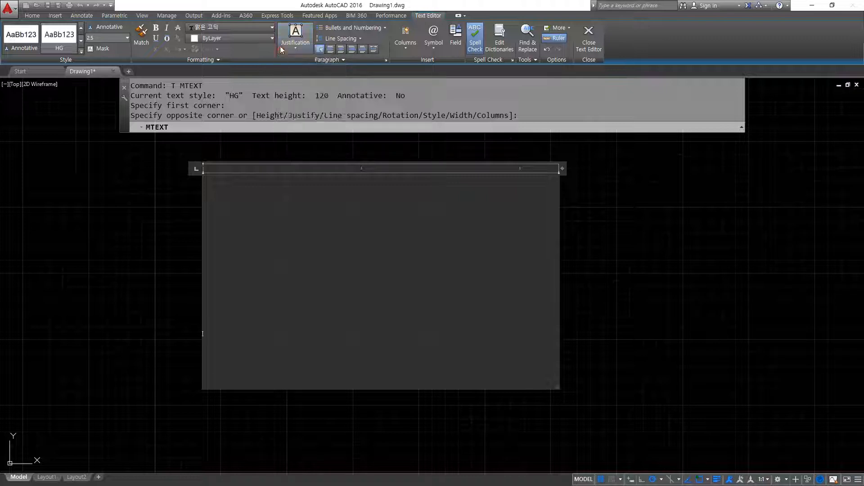
Step: Insert the Degrees, Plus/Minus, Diameter and Almost Equal symbols in the first line of the multiline text
click(436, 47)
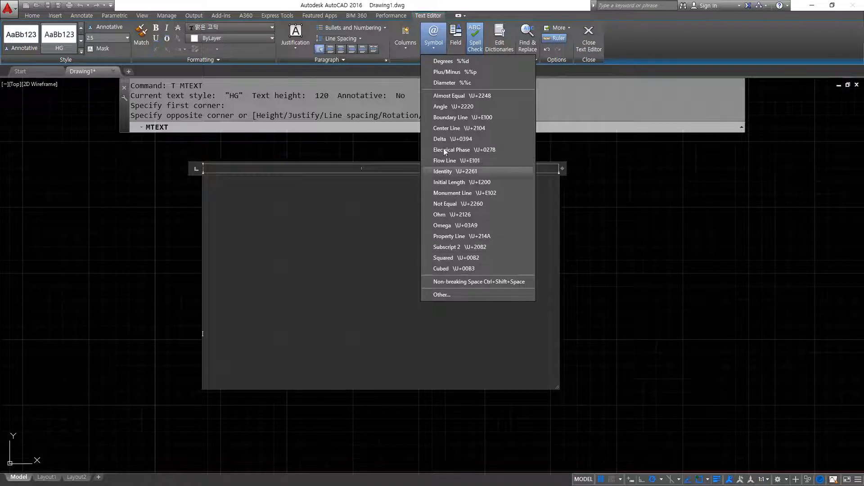
click(472, 63)
scroll(202, 167, up, 3)
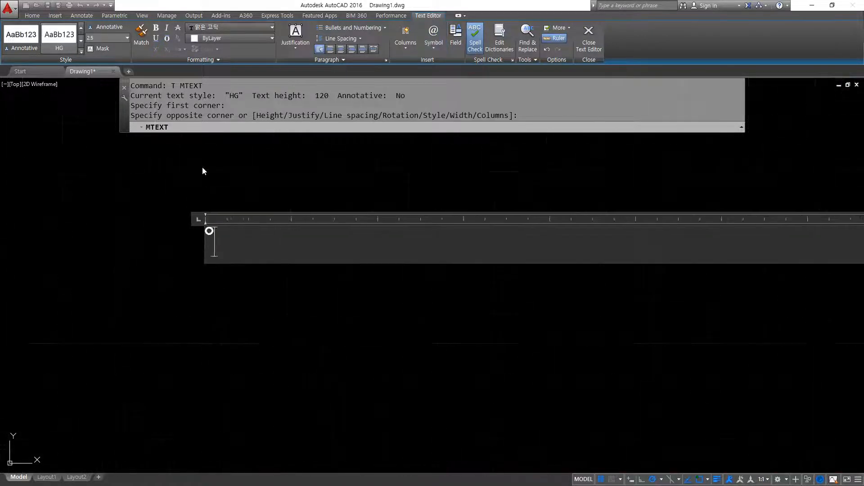
click(433, 36)
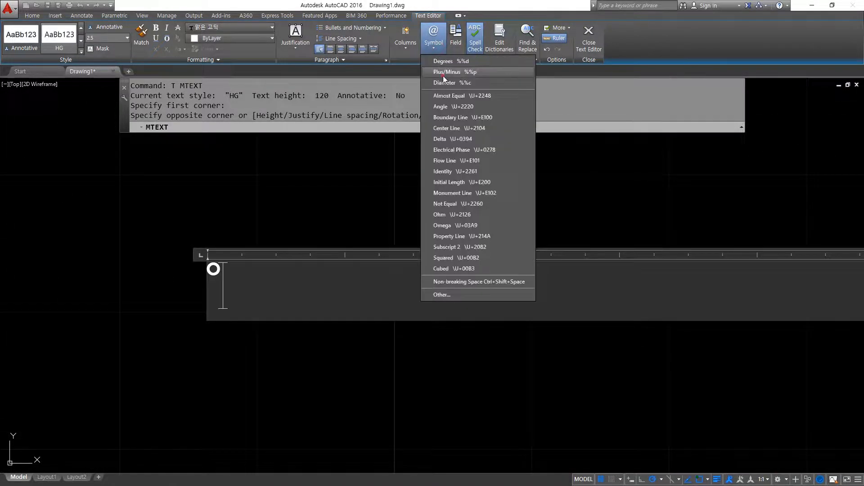
click(446, 72)
click(433, 36)
click(444, 82)
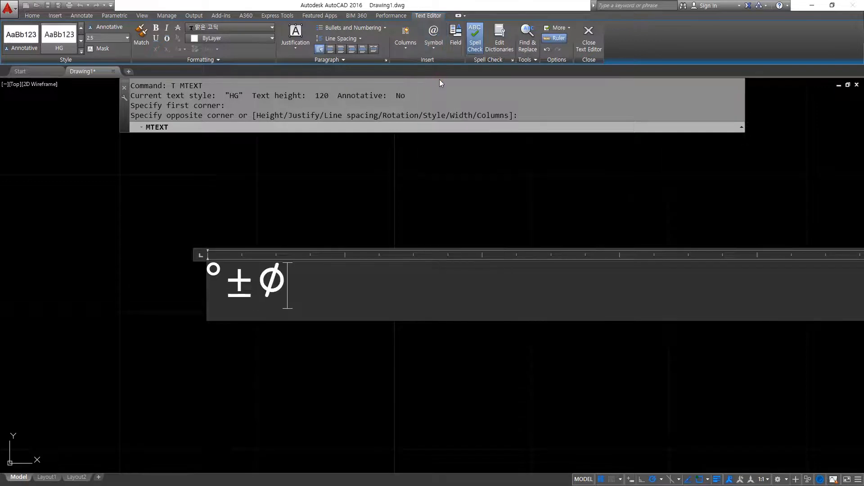
click(434, 36)
click(463, 97)
Step: Enter the symbol codes %%c, %%p and %%d on three separate lines below the first line of symbols
key(Return)
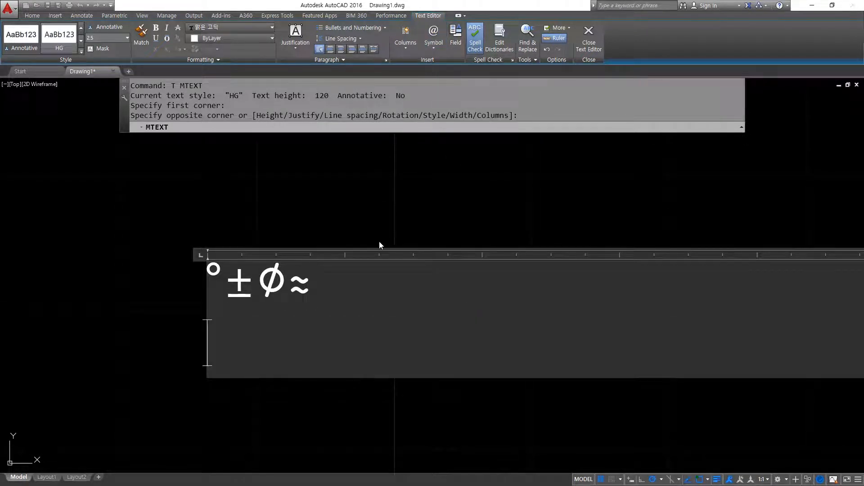
text(%%c)
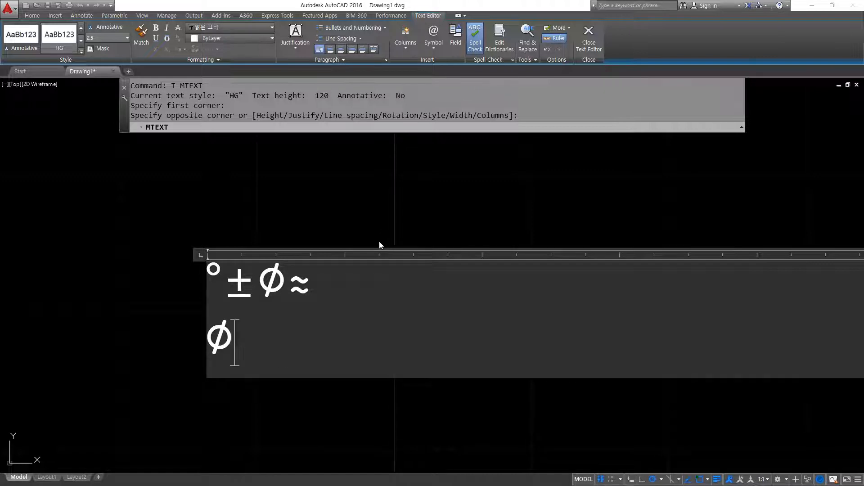
key(Return)
text(%%p)
key(Return)
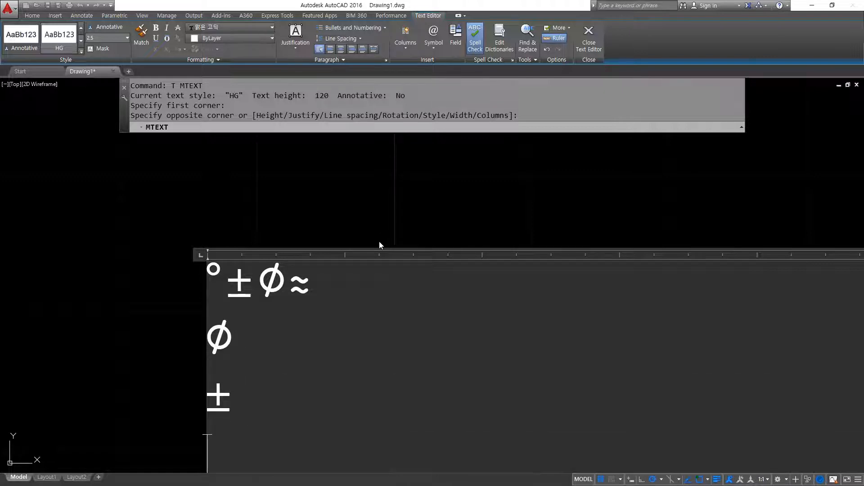
text(%%d)
key(Return)
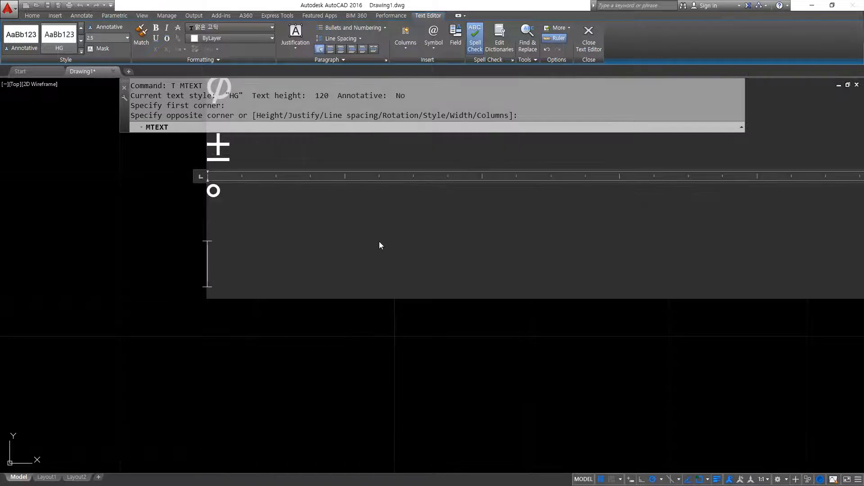
Step: Add the line "동해물과 백두산이 마르고 닳도록" below the symbols in the multiline text
scroll(405, 193, up, 2)
scroll(252, 203, down, 2)
middle_drag(248, 209, 236, 308)
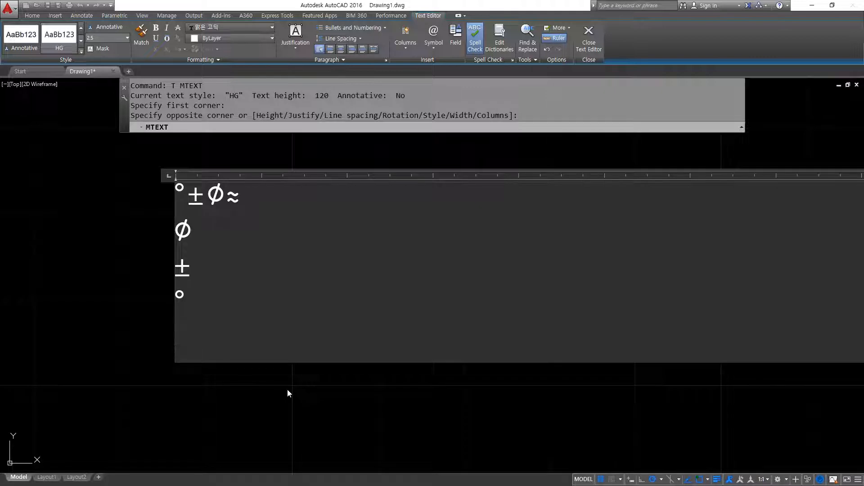
text(ㄷ동해물과 밴)
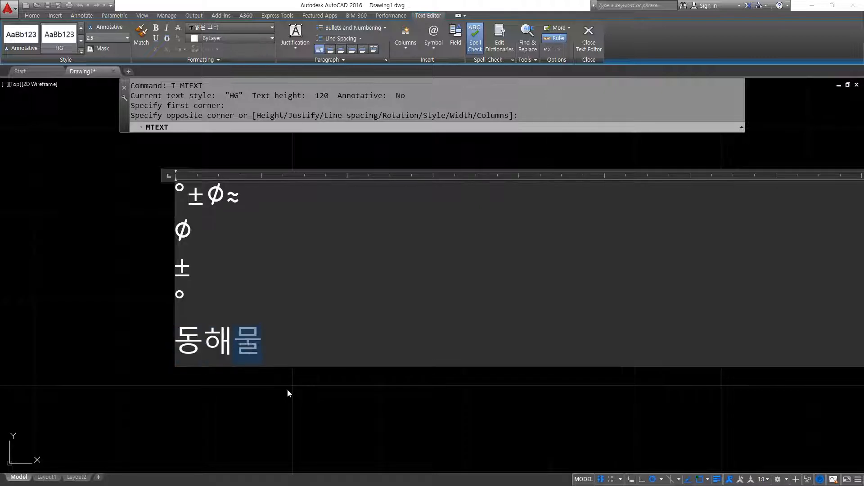
key(BackSpace)
text(ㄱ두산이 마)
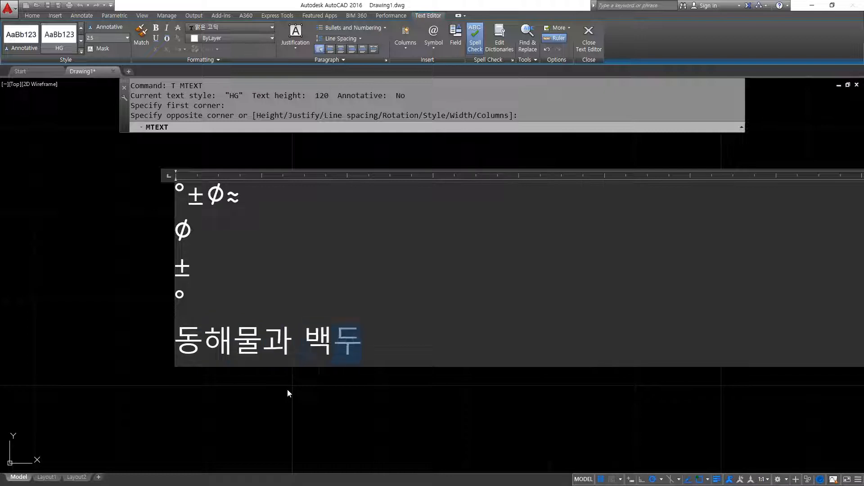
text(르곧)
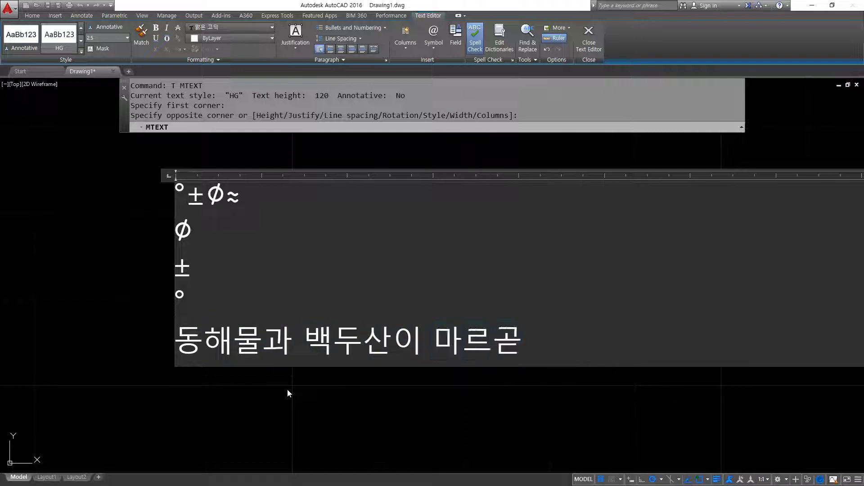
key(BackSpace)
text(달ㅎ도록)
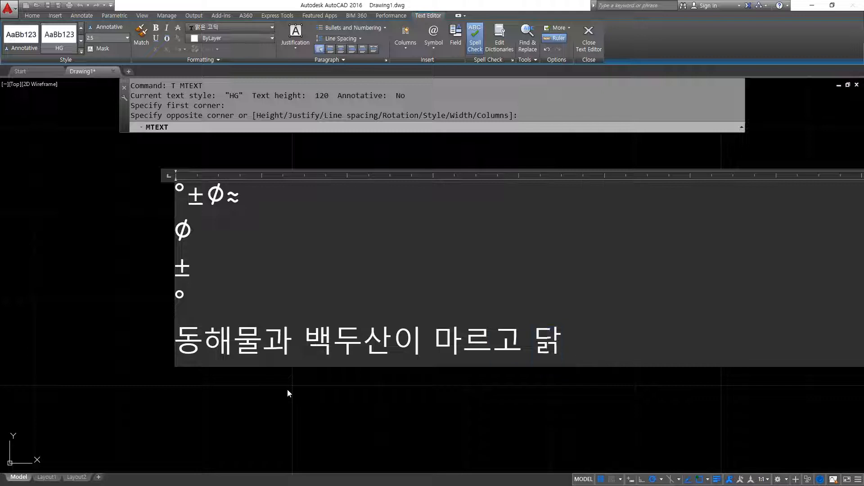
Step: Add the lines "하느님이 보우하사" and "우리나라 만세" beneath it and finish the multiline text
key(Return)
text(하느)
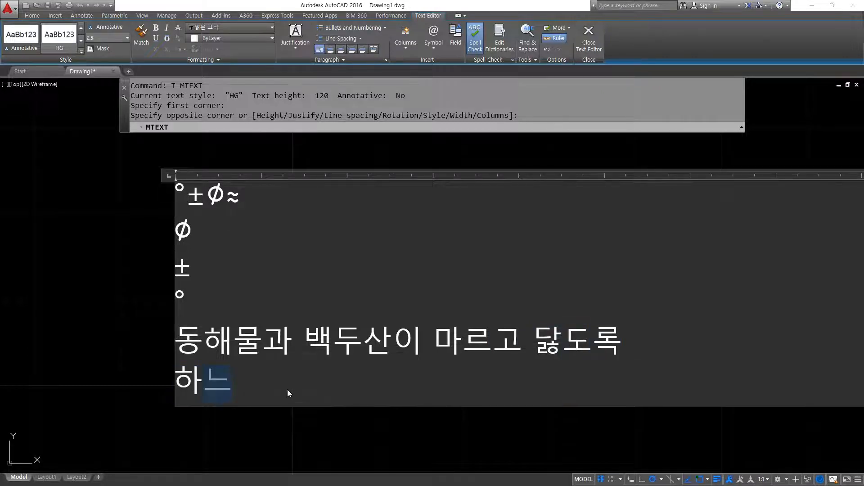
text(님이 보우하사)
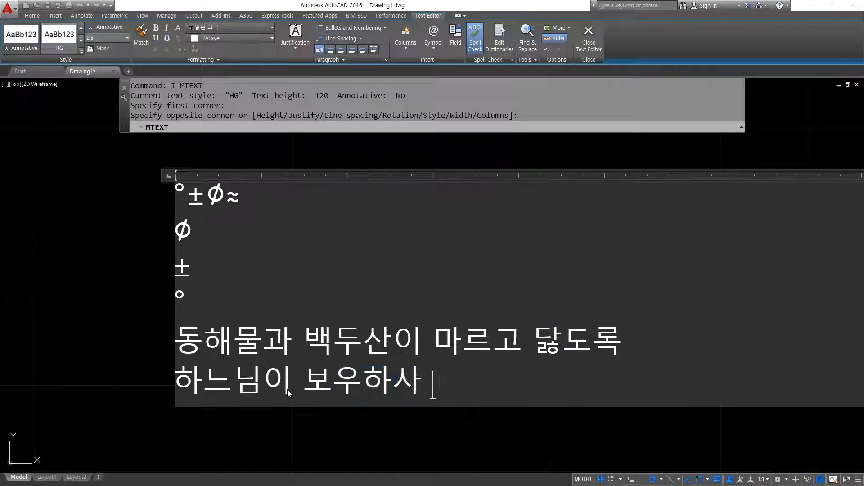
key(Return)
text(\)
key(BackSpace)
text(우)
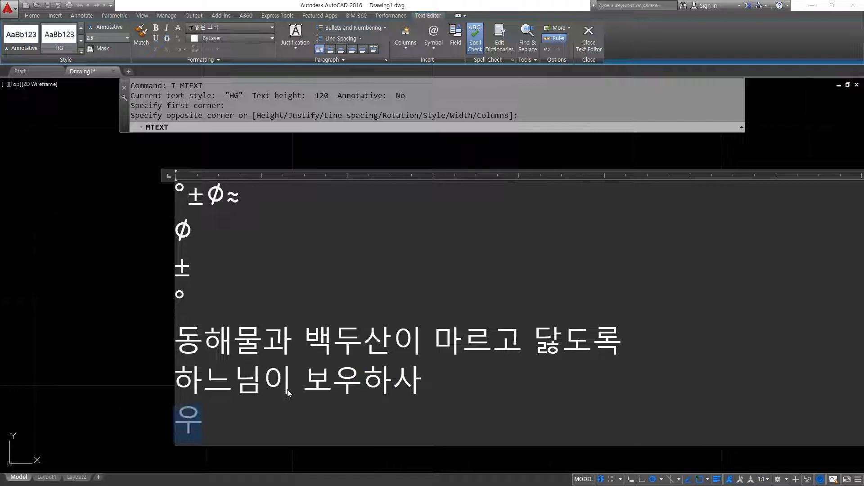
text(리나라 맛ㅔ)
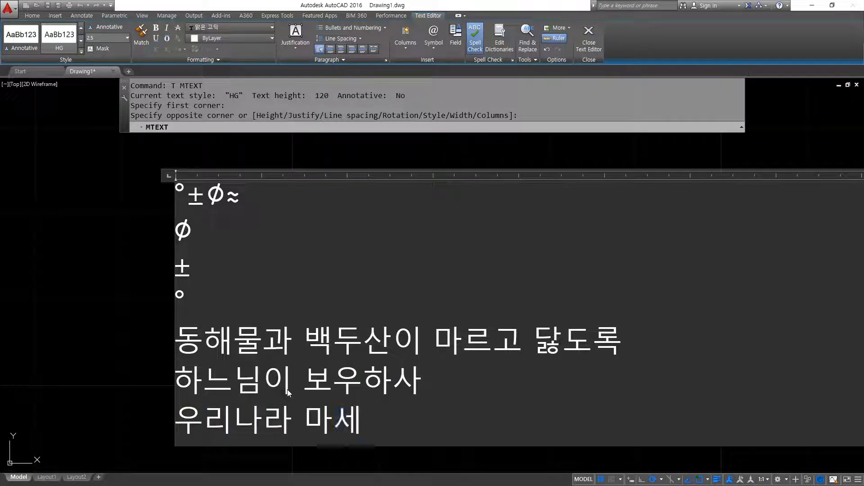
key(BackSpace)
key(BackSpace)
key(BackSpace)
text(만ㅅㅔ)
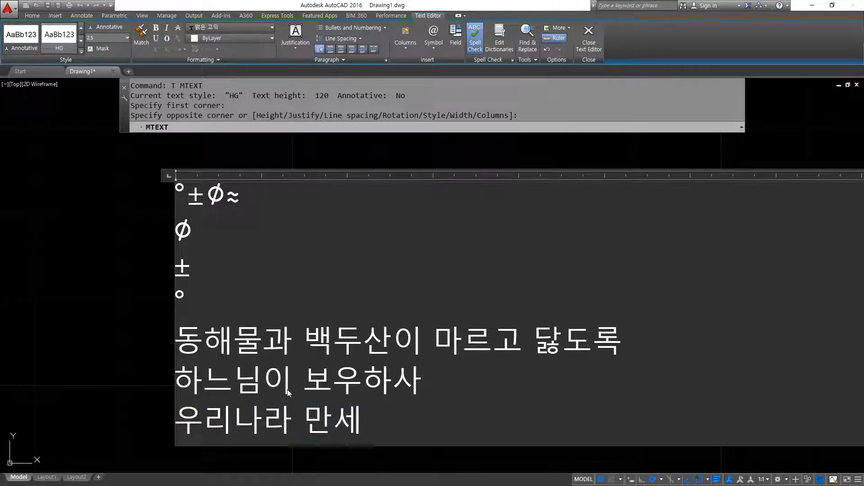
key(ctrl+Return)
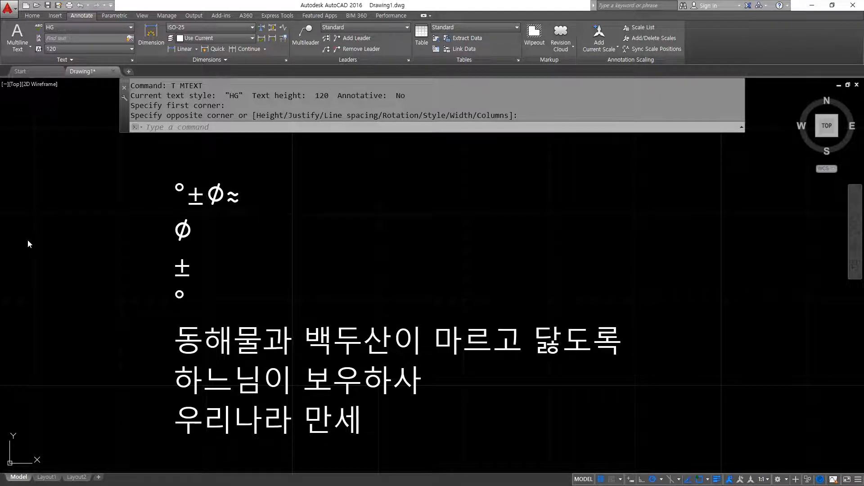
scroll(463, 390, down, 3)
click(479, 446)
click(219, 214)
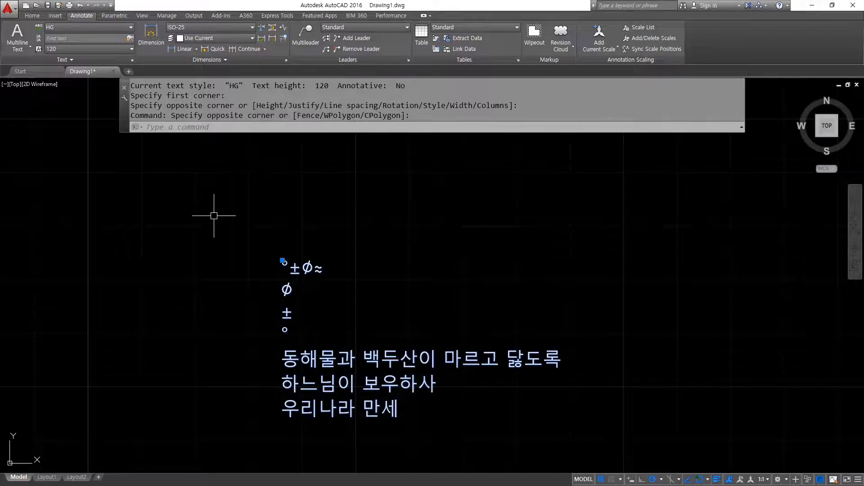
key(Return)
key(Escape)
text(ㄱ)
key(Escape)
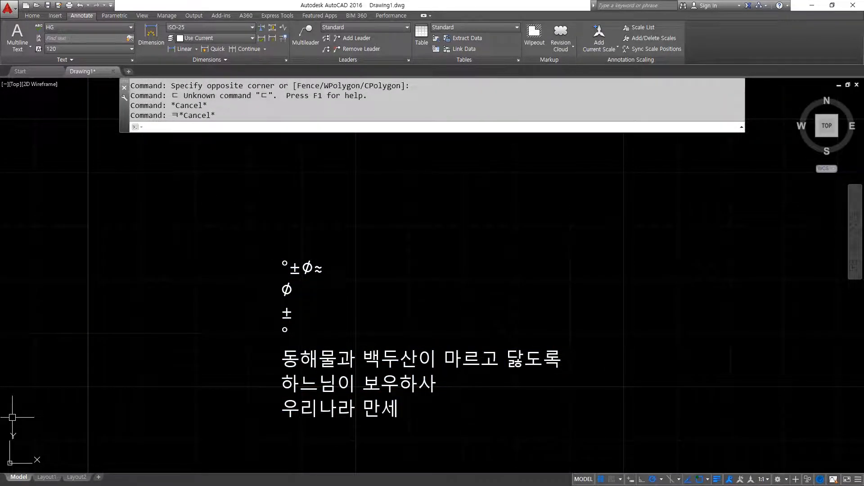
Step: Erase the whole multiline text object with the symbols and the three Korean lines
click(490, 434)
click(283, 285)
text(e)
key(Return)
Step: Draw a horizontal line 10 units long in the empty drawing area
text(z)
key(Return)
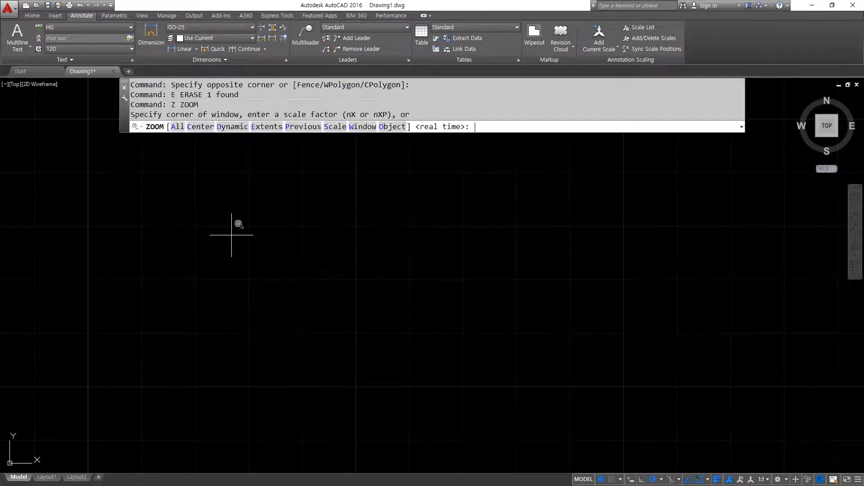
text(a)
key(Return)
text(l)
key(Return)
click(239, 242)
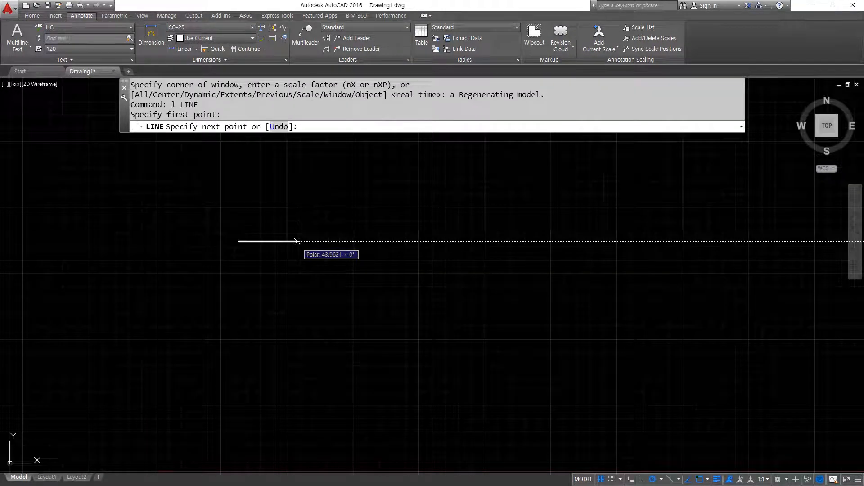
text(10)
key(Return)
key(Return)
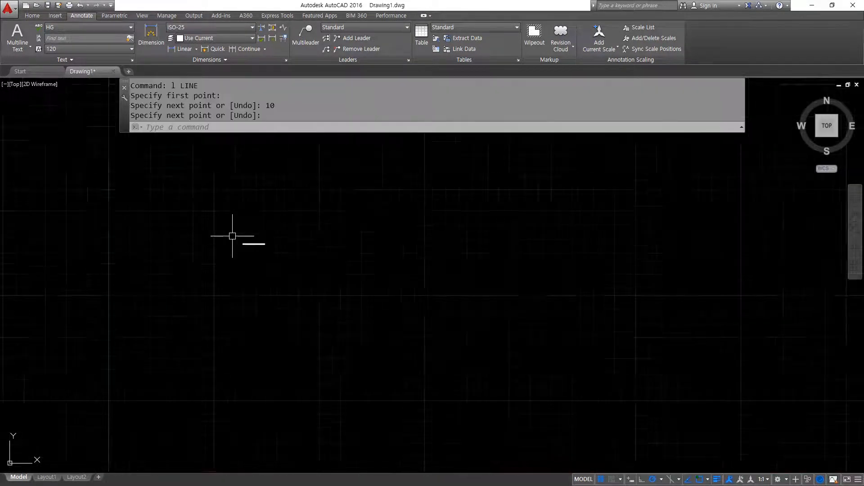
Step: Copy the line horizontally from its left endpoint to make a second line beside it, separated by a gap
scroll(233, 238, up, 5)
scroll(348, 276, up, 4)
scroll(336, 299, down, 4)
scroll(347, 299, up, 2)
text(cp)
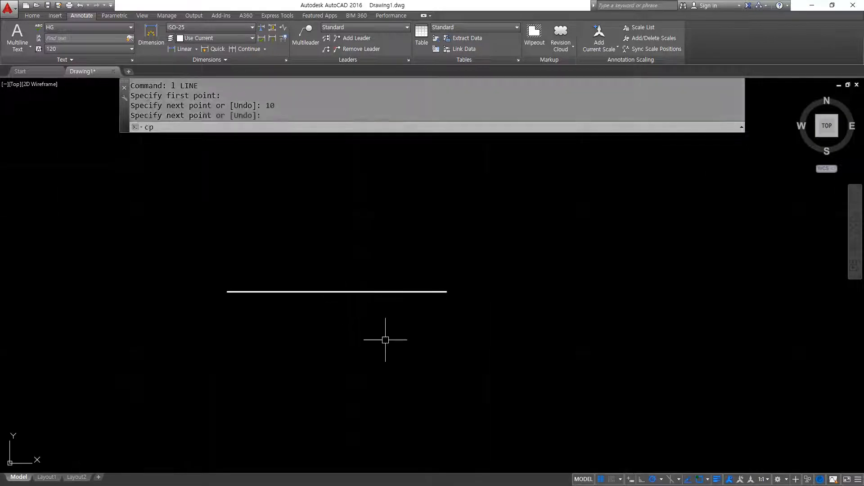
key(Return)
drag(385, 340, 310, 229)
key(Return)
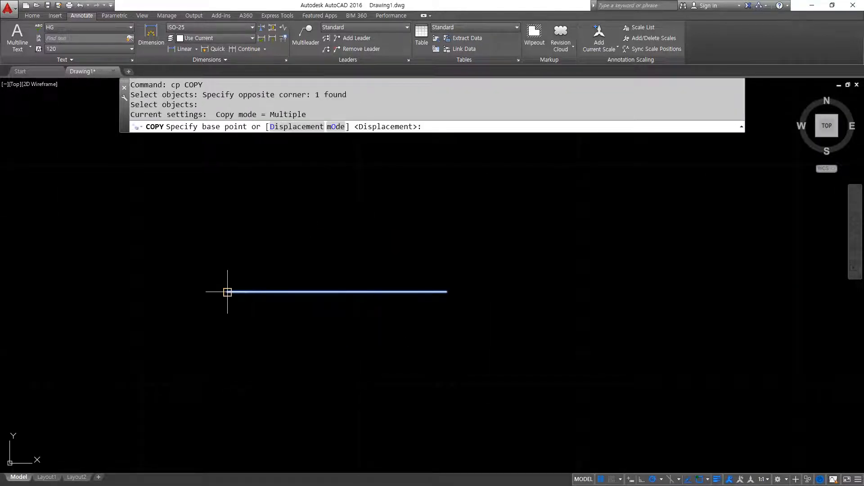
click(227, 292)
click(540, 291)
key(Return)
Step: Copy both lines straight down by about 3.43 units to form a second row
key(Return)
click(569, 235)
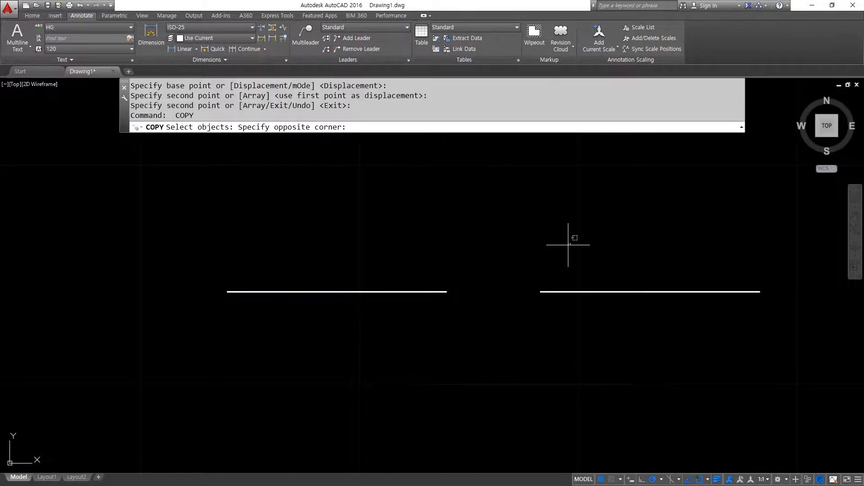
click(408, 306)
key(Return)
click(487, 226)
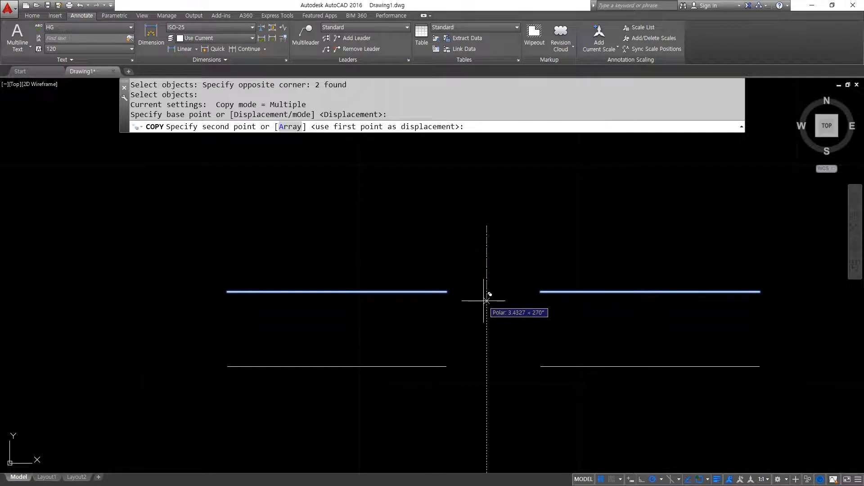
click(487, 300)
key(Return)
Step: Copy all four lines straight down to form a third and fourth row at the same spacing
key(Return)
click(558, 247)
click(422, 436)
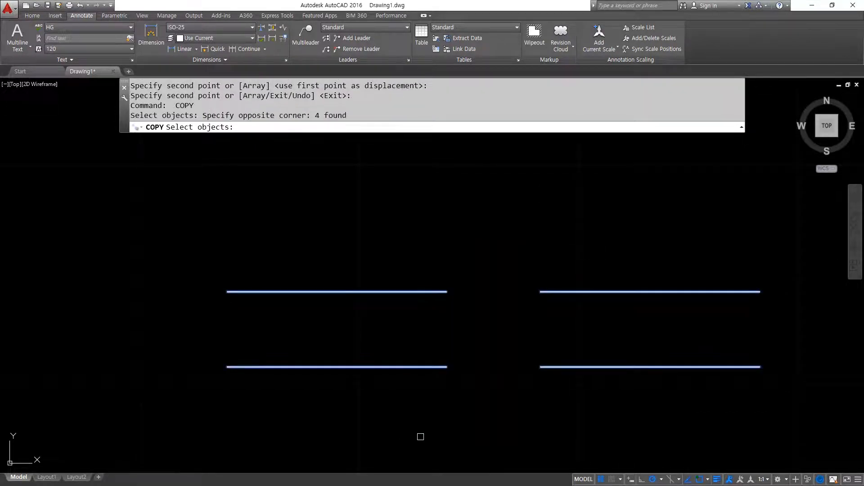
key(Return)
click(493, 295)
scroll(483, 286, down, 2)
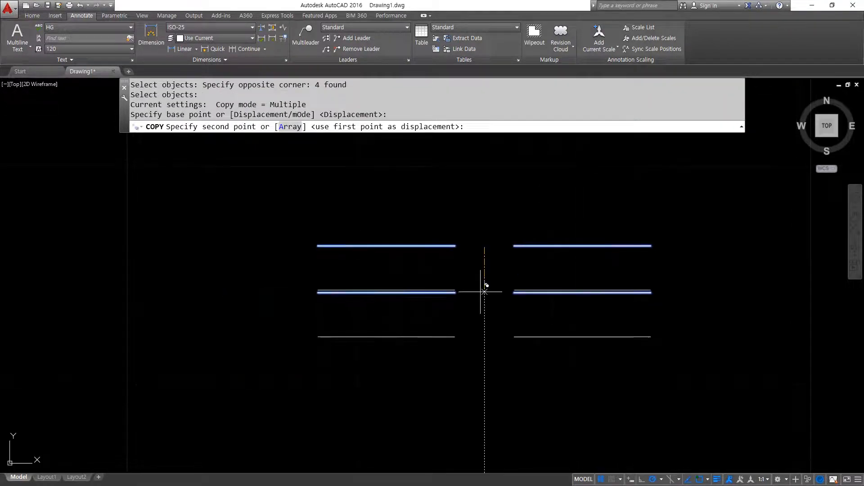
click(484, 342)
key(Return)
scroll(450, 312, up, 2)
mouse_move(422, 313)
middle_down()
mouse_move(396, 313)
mouse_move(405, 311)
middle_up()
mouse_move(404, 464)
mouse_down()
mouse_move(397, 188)
mouse_move(495, 431)
mouse_move(414, 446)
mouse_up()
key(Escape)
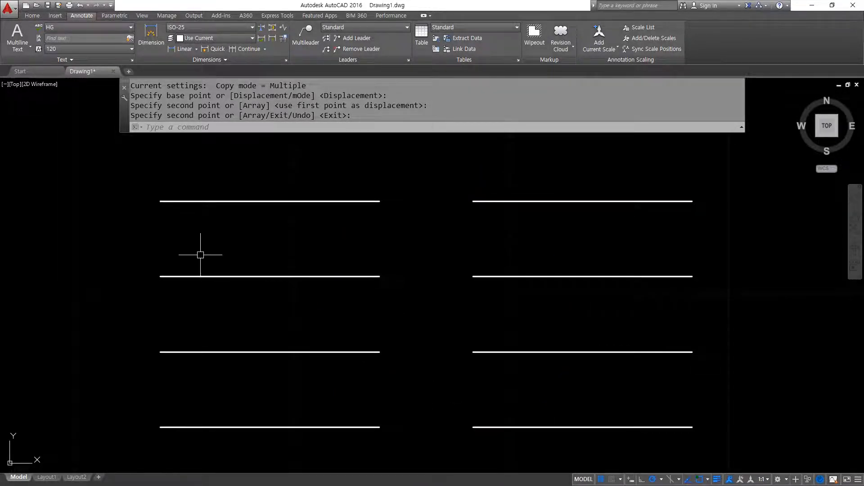
Step: Start a single-line text and set its justification to Left
text(dt)
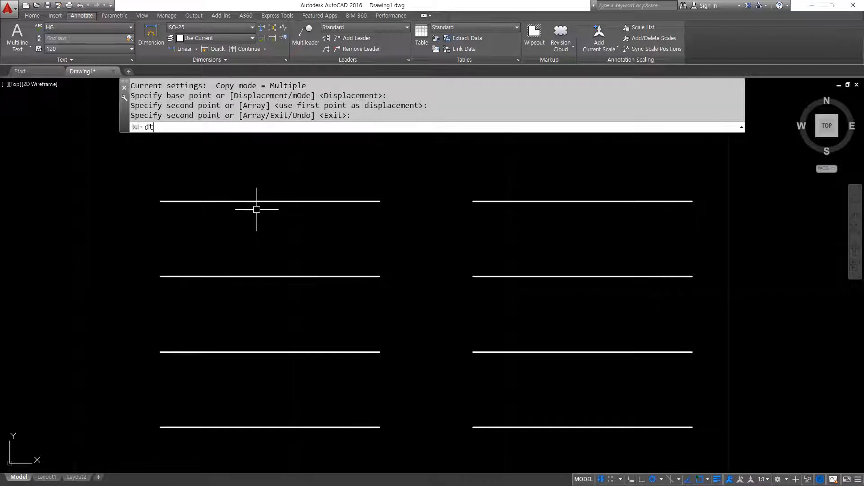
key(Return)
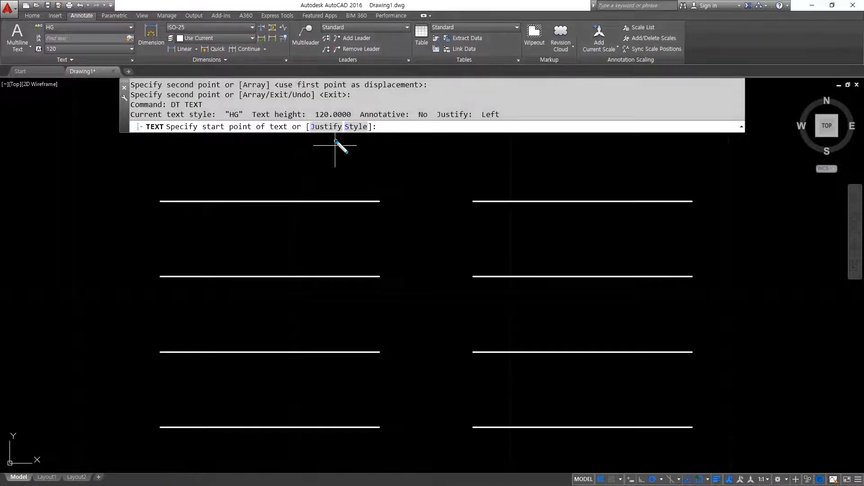
mouse_move(342, 143)
mouse_down()
mouse_move(332, 155)
mouse_move(348, 141)
mouse_move(314, 116)
mouse_move(338, 155)
mouse_move(337, 112)
mouse_move(343, 153)
mouse_up()
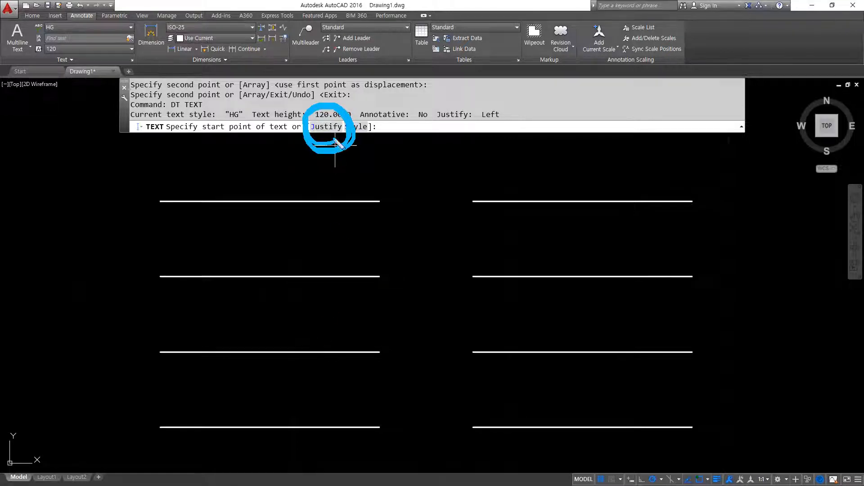
key(Escape)
click(321, 128)
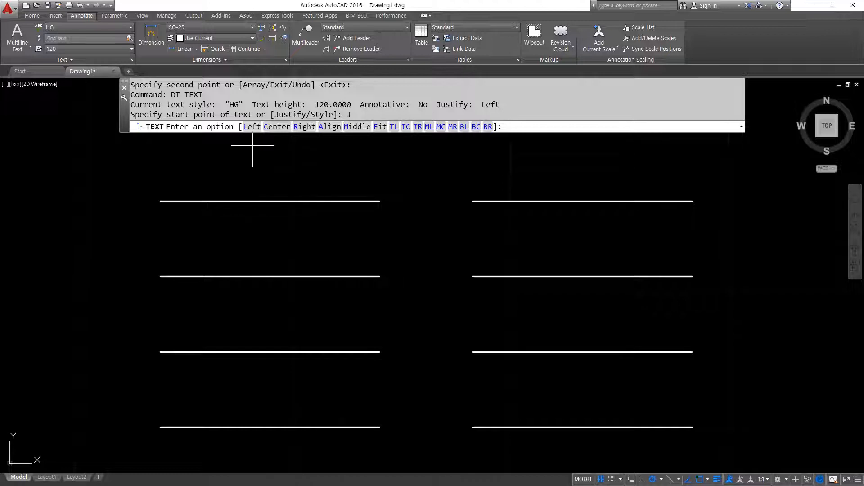
key(super+plus)
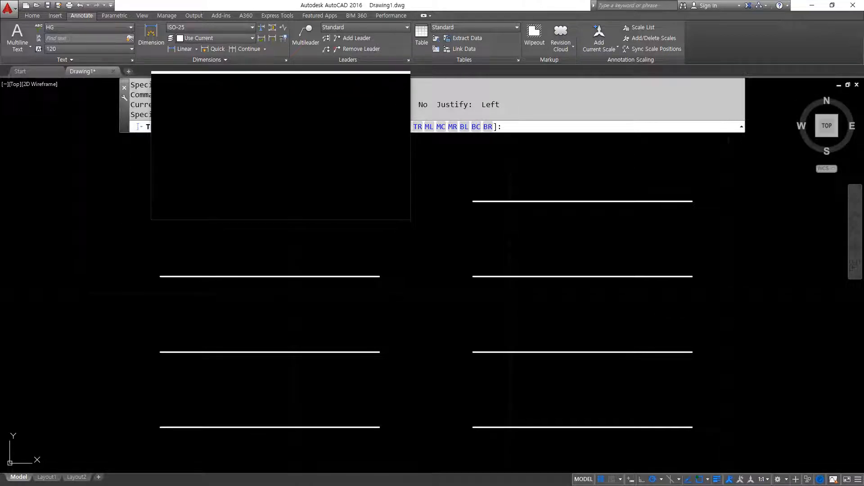
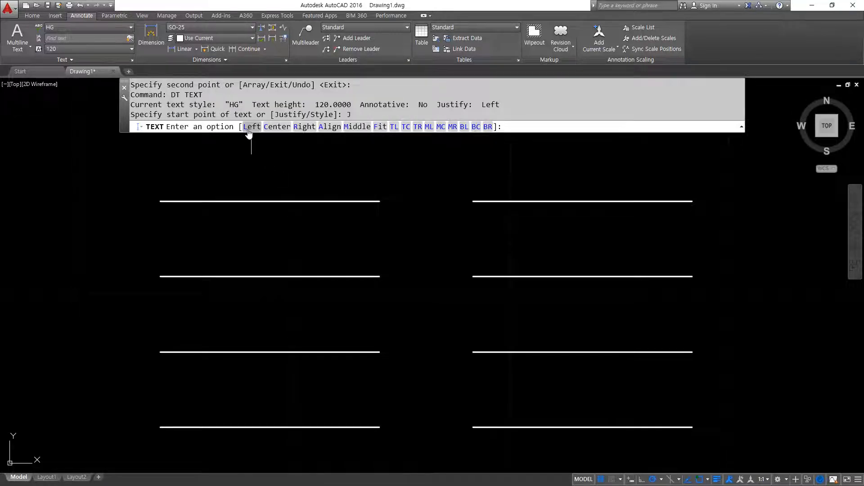
click(251, 128)
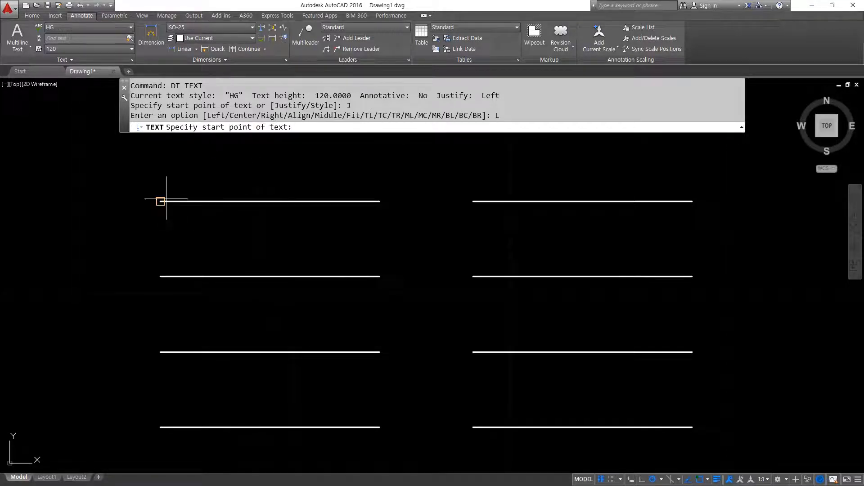
Step: Place the text "abgh" at the left endpoint of the upper-left line with height 2.5 and rotation 0
scroll(164, 199, up, 5)
click(160, 214)
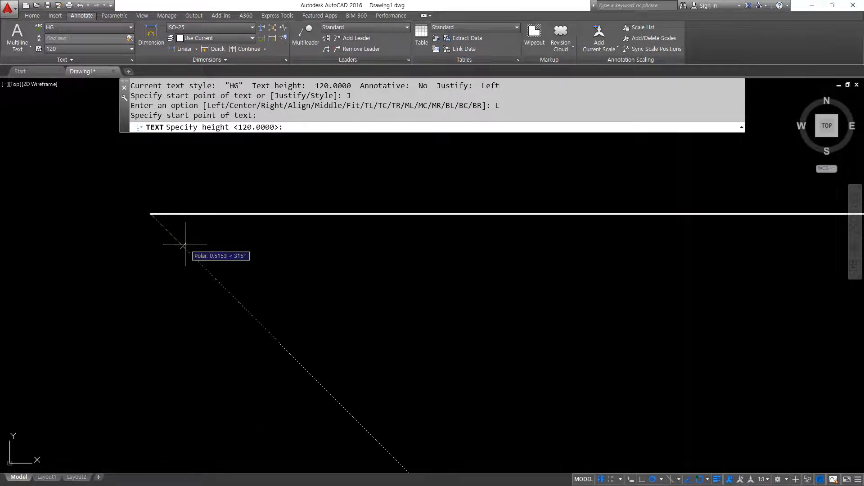
text(2.5)
key(Return)
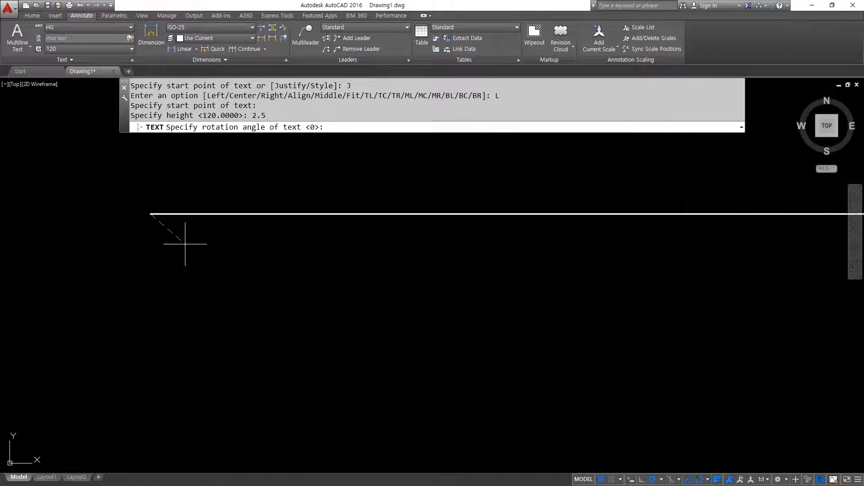
key(Return)
text(a)
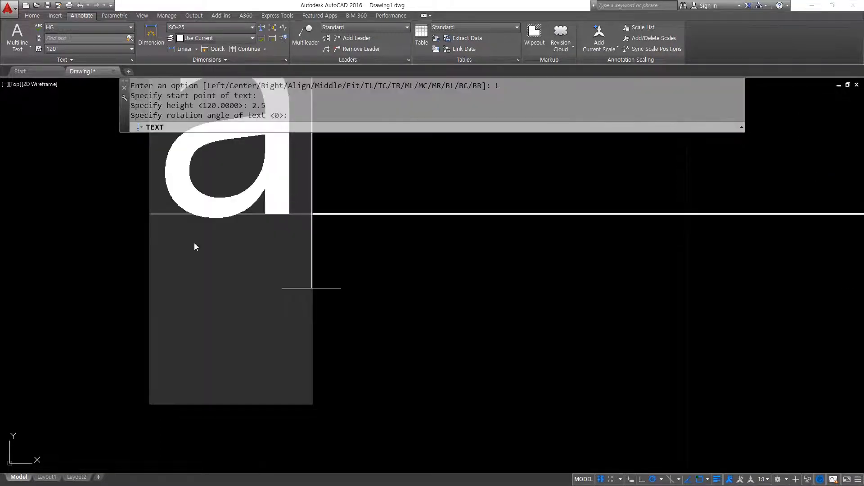
text(bgh)
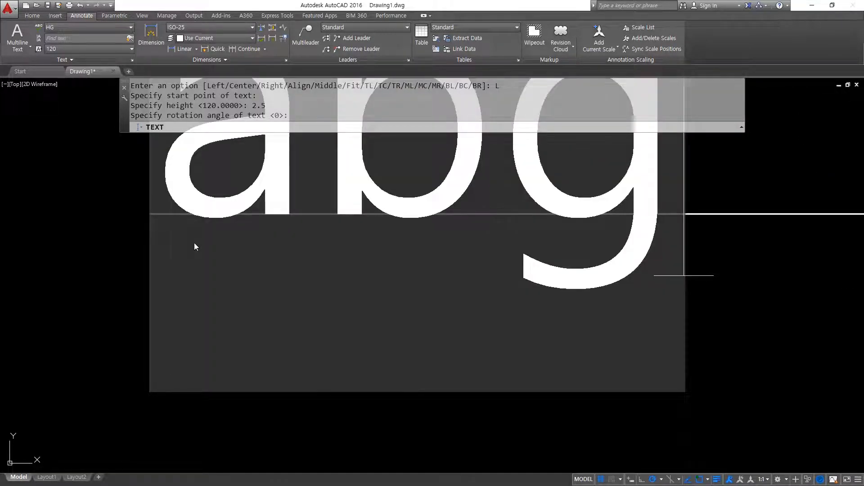
key(Return)
key(Return)
scroll(218, 263, down, 5)
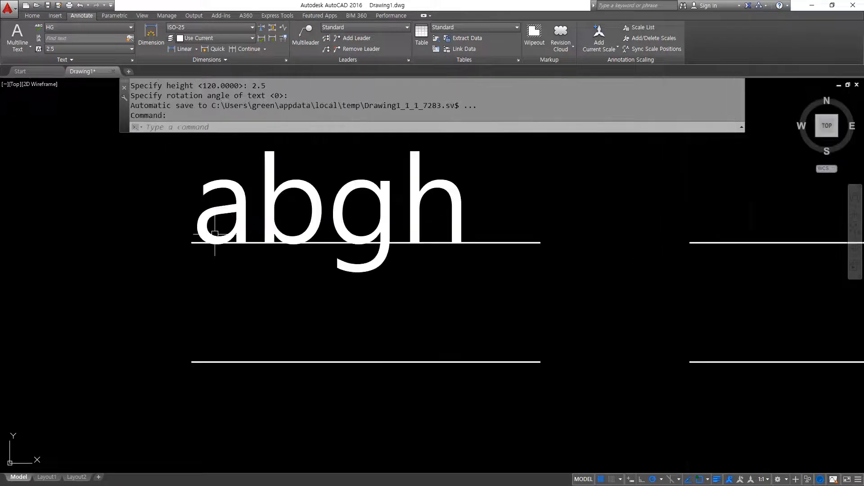
middle_drag(292, 292, 275, 320)
key(Return)
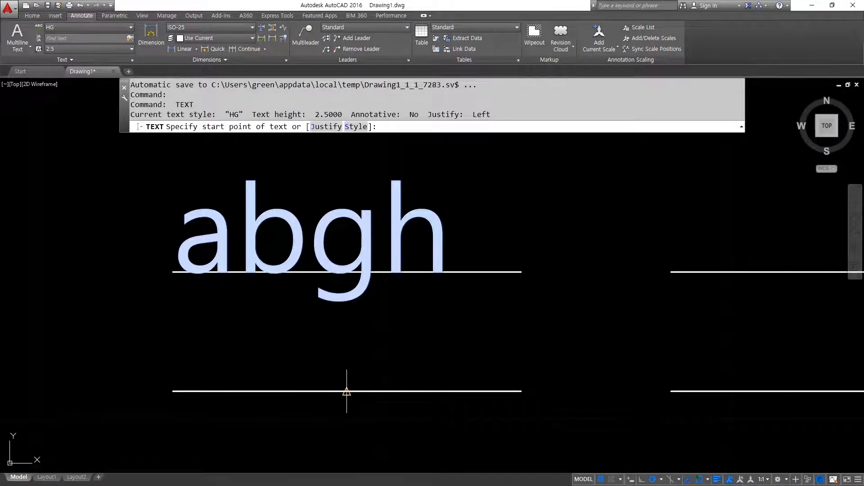
click(346, 391)
key(Return)
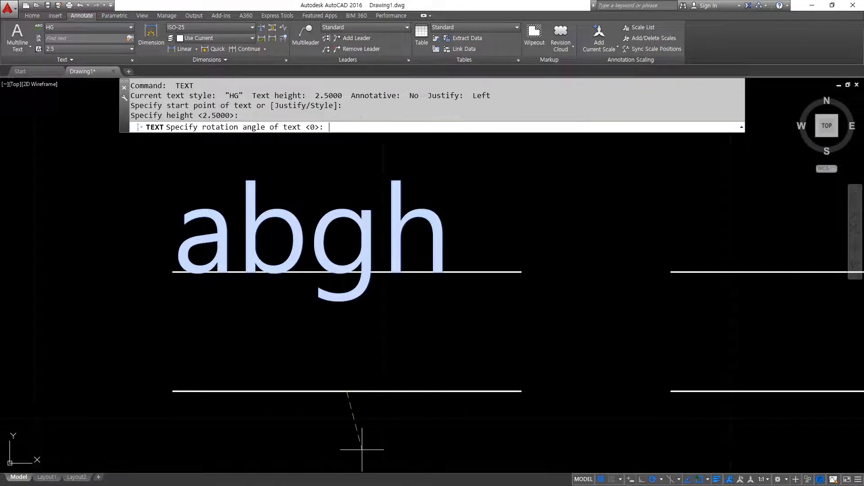
key(Escape)
key(Escape)
Step: Start a Center-justified single-line text at the midpoint of the second-row left line, with height 1 and rotation 0
key(Return)
text(j)
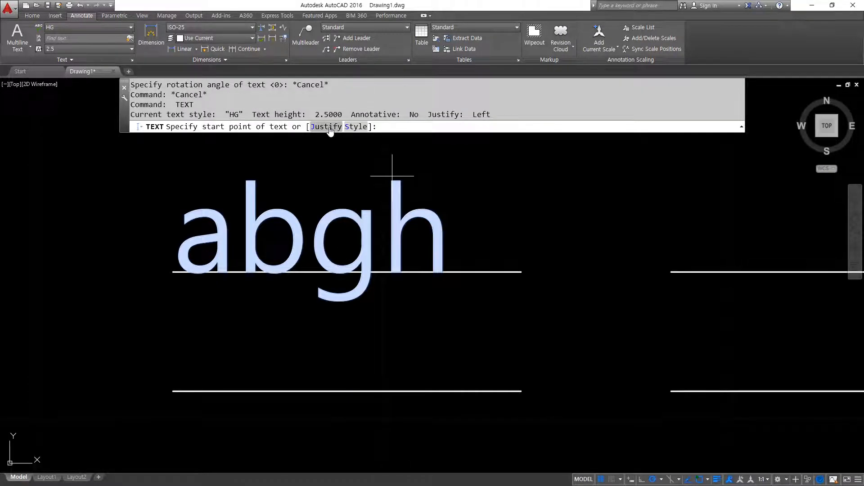
key(Return)
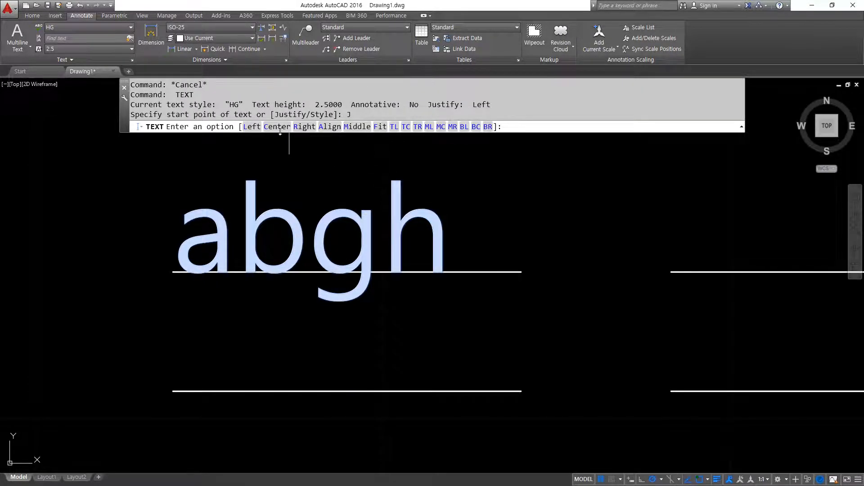
text(c)
key(Return)
click(367, 392)
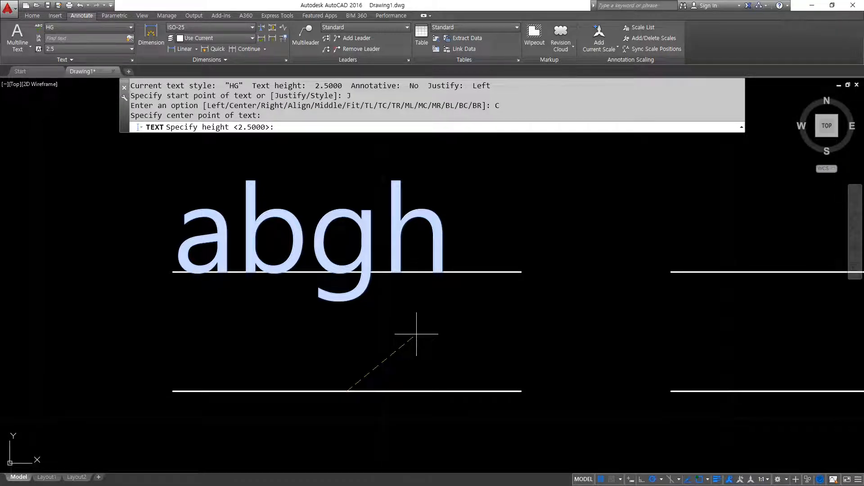
text(1)
key(Return)
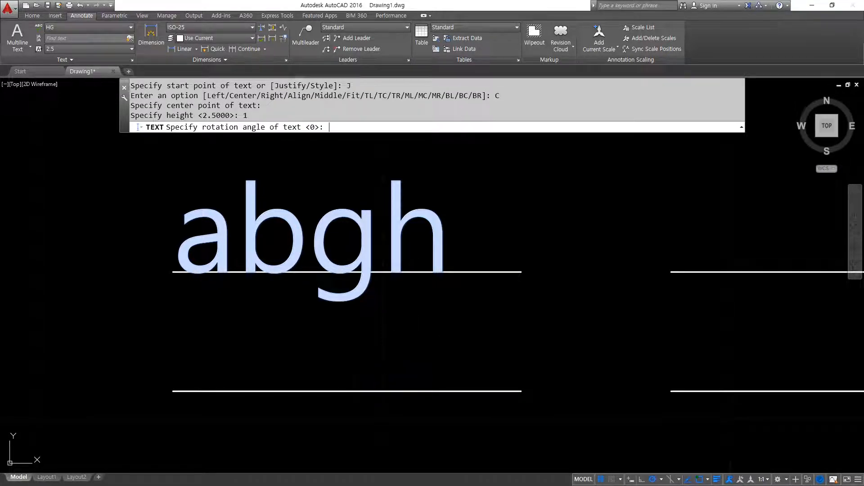
key(Return)
Step: Enter "abgh" and "abcdefgh" as two lines of the centered text and finish it
text(ab)
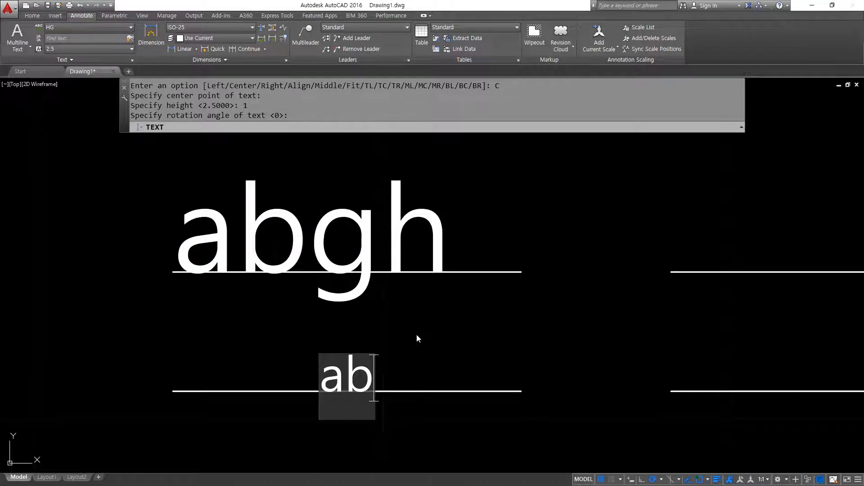
text(gh)
key(Return)
text(abcdefg)
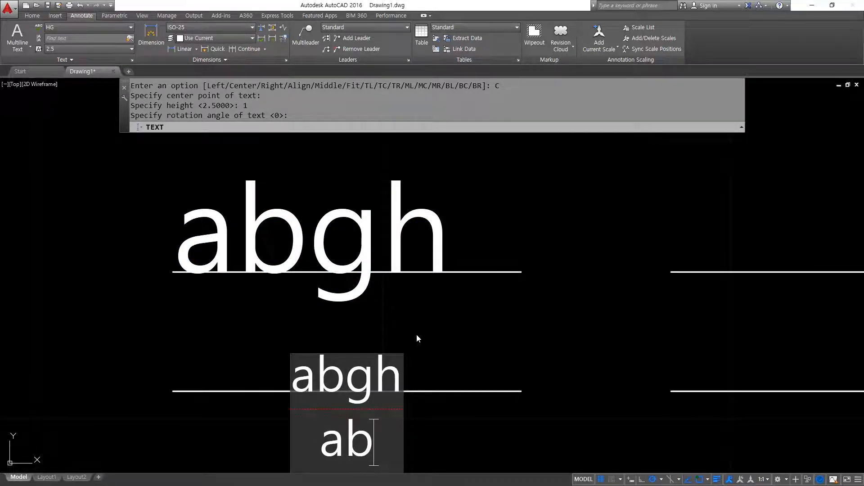
text(h)
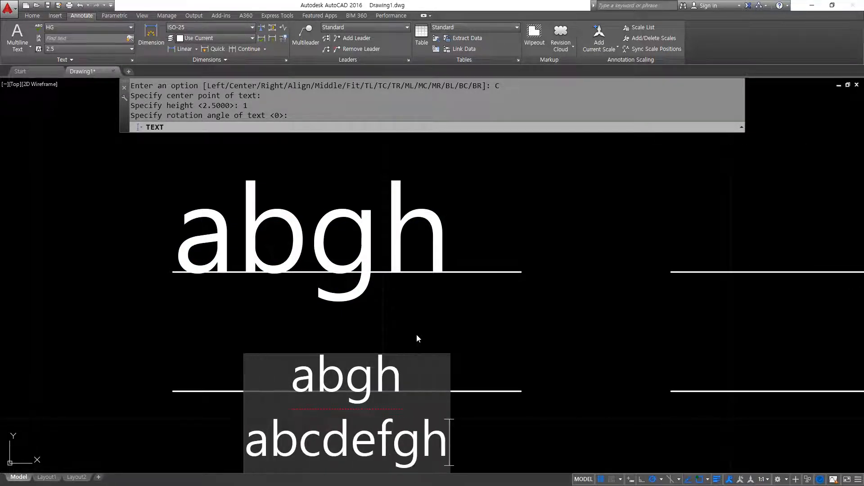
key(Return)
key(Return)
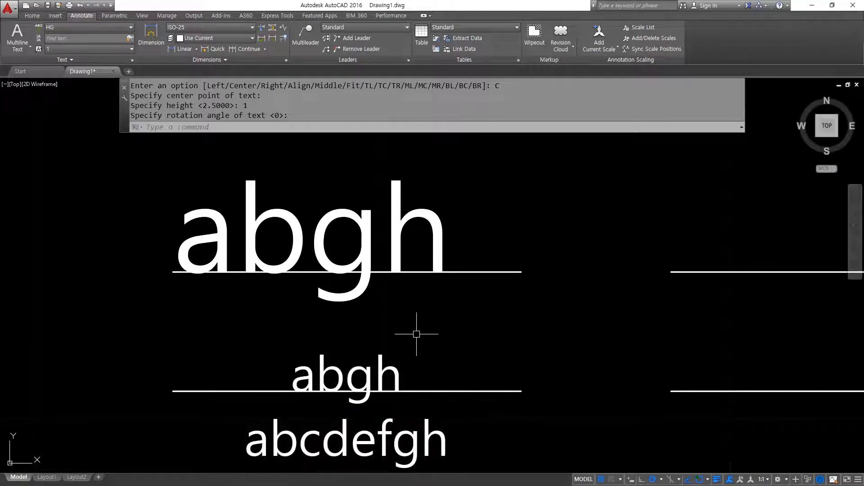
drag(346, 343, 345, 477)
key(Escape)
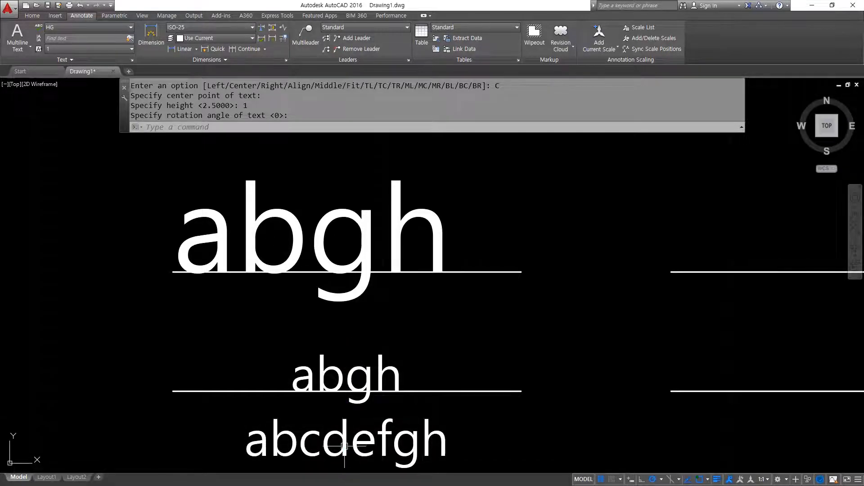
Step: Start a Right-justified single-line text at the right endpoint of the third-row left line, with height 1 and rotation 0
middle_drag(332, 424, 303, 282)
key(space)
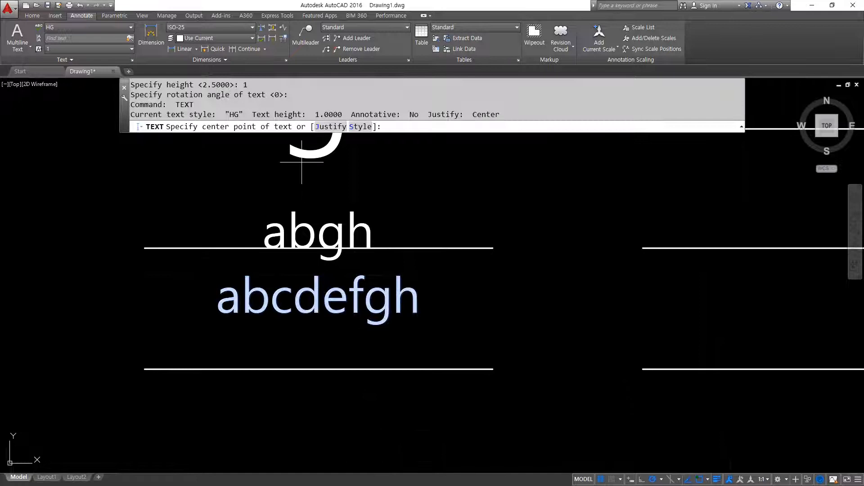
click(330, 127)
click(308, 127)
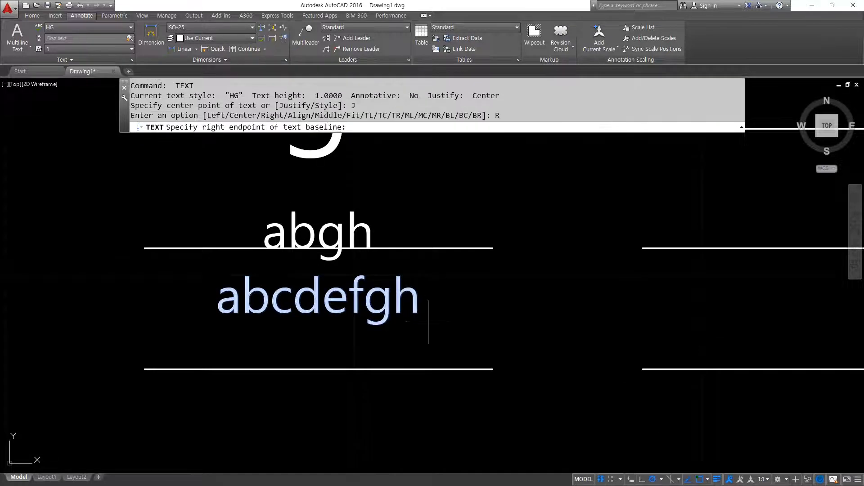
click(473, 364)
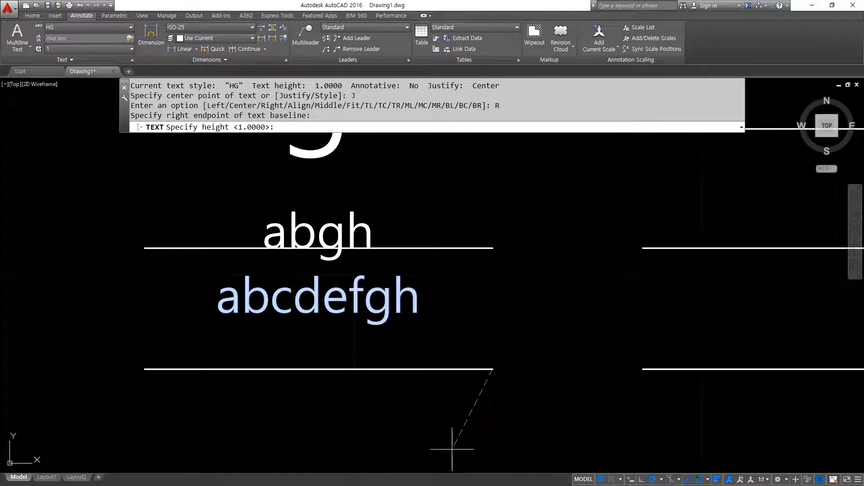
key(Return)
key(Return)
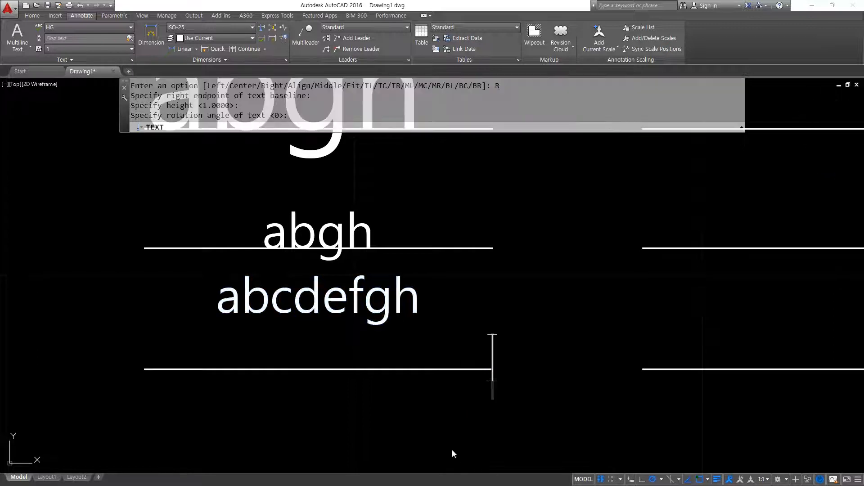
Step: Enter "abcdefg", "abcd" and "acgh" as three lines of the right-justified text and finish it
text(abcdefg)
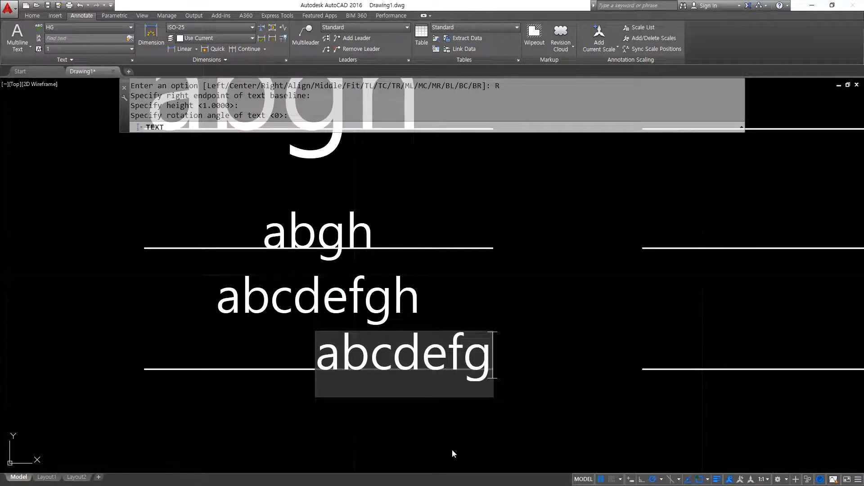
key(Return)
text(abcd)
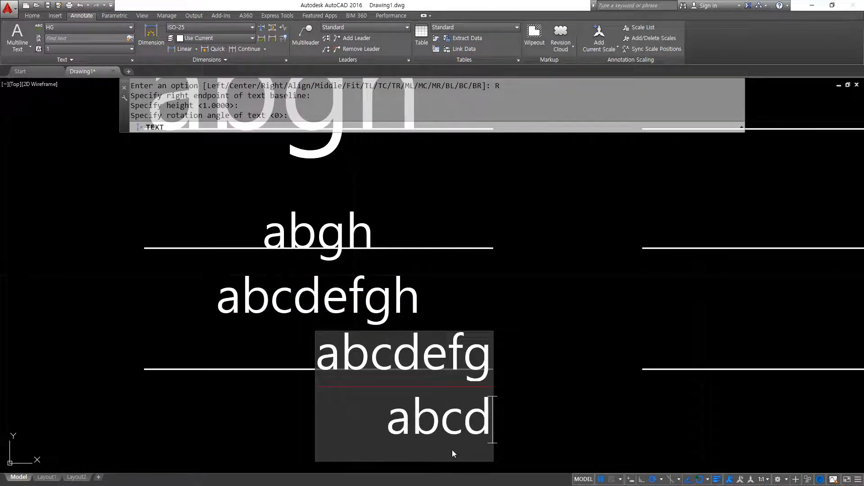
key(Return)
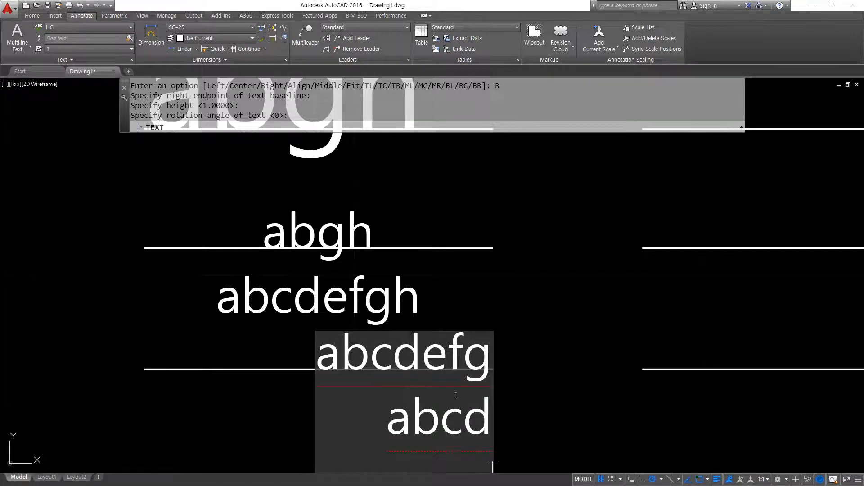
text(ac)
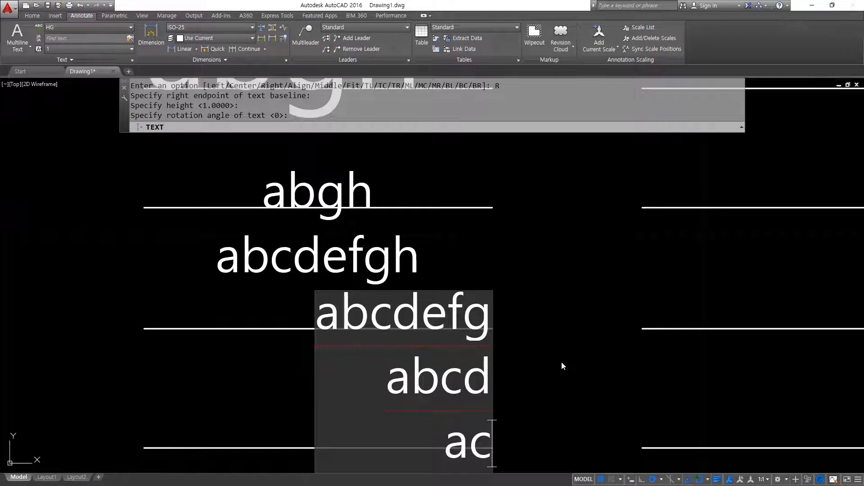
text(gh)
key(Return)
key(Return)
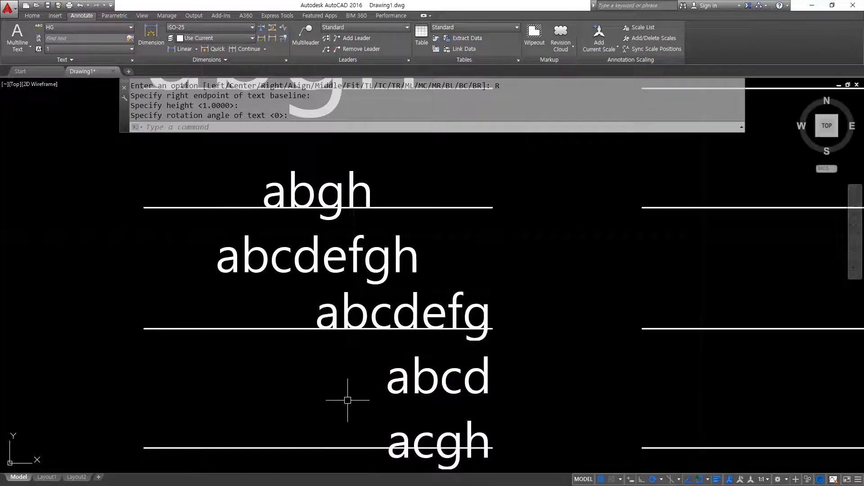
Step: Erase the fourth-row left line that runs behind the text "acgh"
click(315, 448)
text(e)
key(Return)
scroll(688, 418, down, 2)
middle_drag(688, 418, 574, 428)
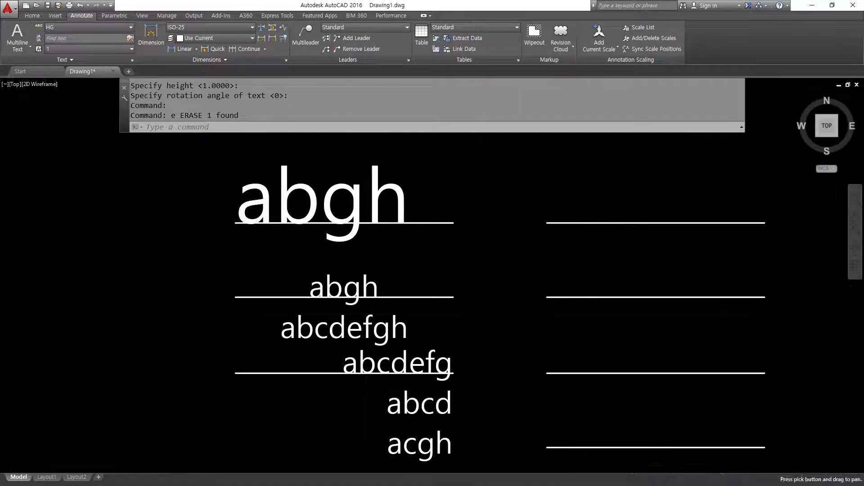
mouse_move(278, 163)
mouse_down()
mouse_move(272, 211)
mouse_move(308, 170)
mouse_up()
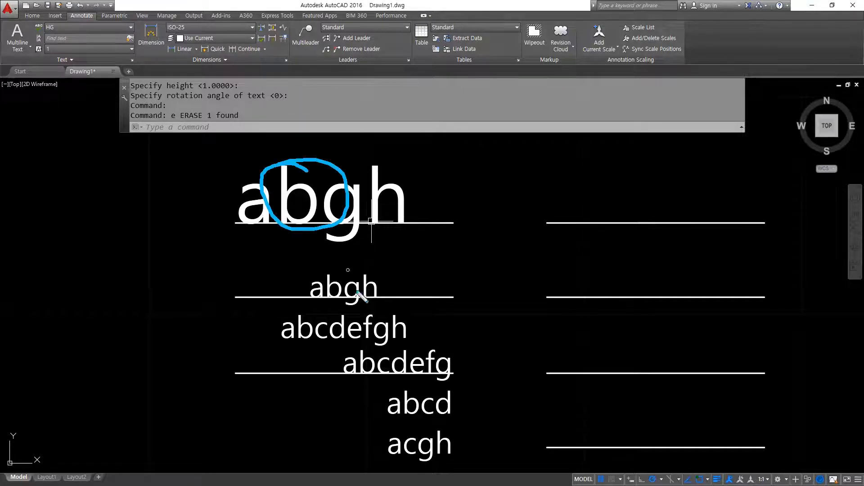
mouse_move(324, 265)
mouse_down()
mouse_move(309, 311)
mouse_move(350, 269)
mouse_up()
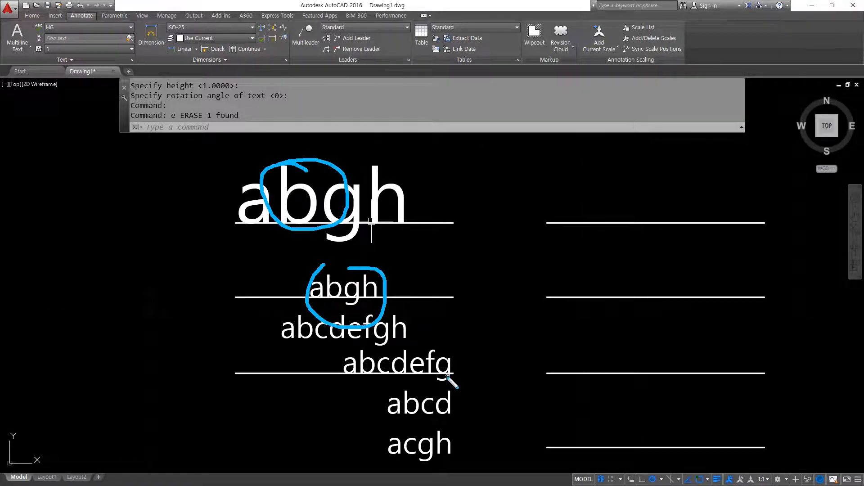
mouse_move(401, 348)
mouse_down()
mouse_move(506, 383)
mouse_move(424, 369)
mouse_up()
key(Escape)
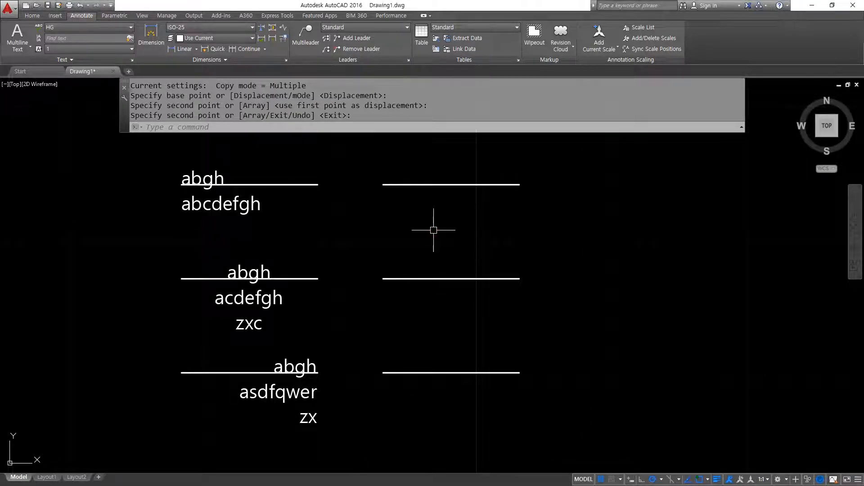
Step: Start a Middle-justified single-line text at the midpoint of the top-row right line, with height 1 and rotation 0
text(dt)
key(Return)
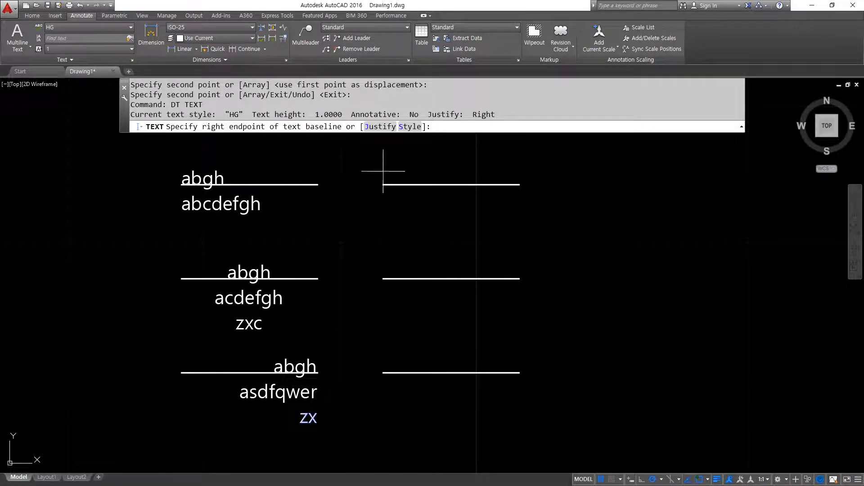
click(380, 126)
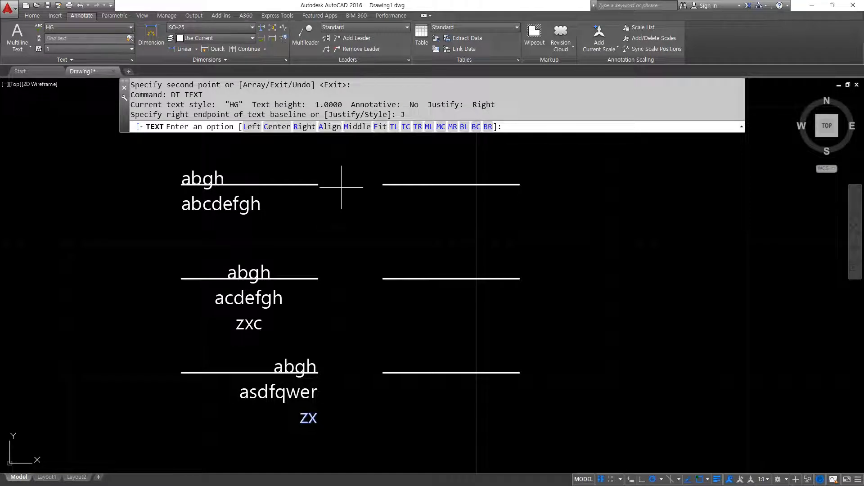
key(super+plus)
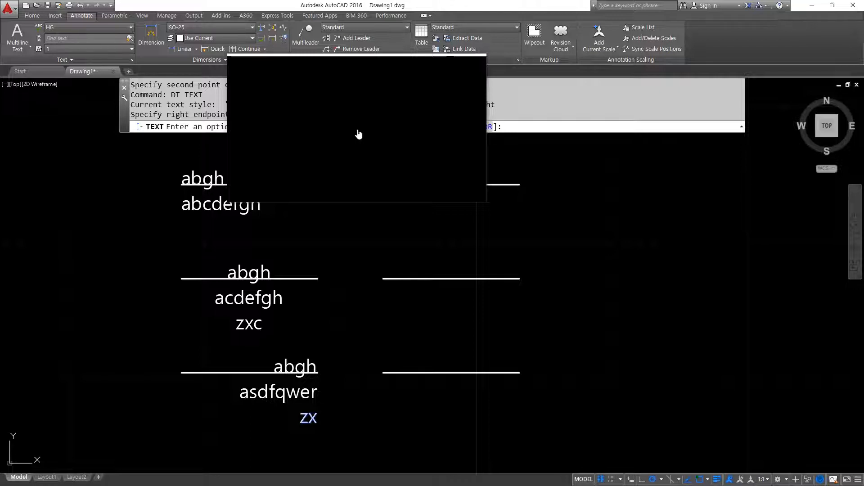
text(M)
key(Return)
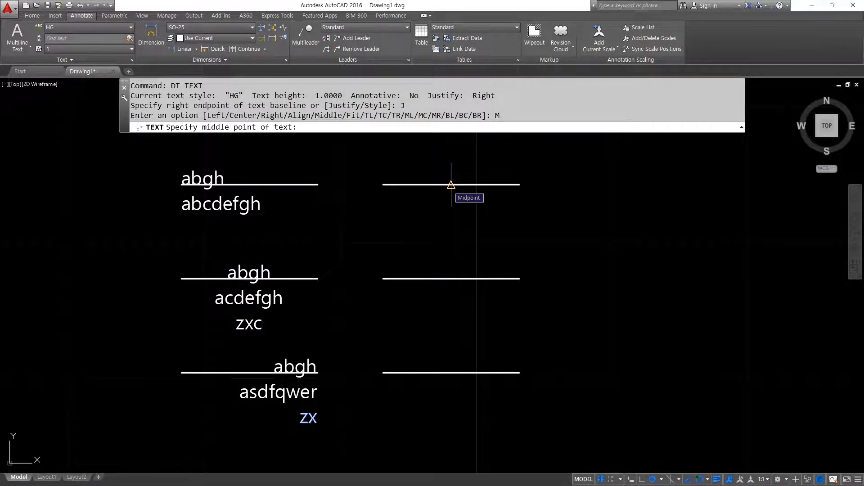
click(451, 185)
key(Return)
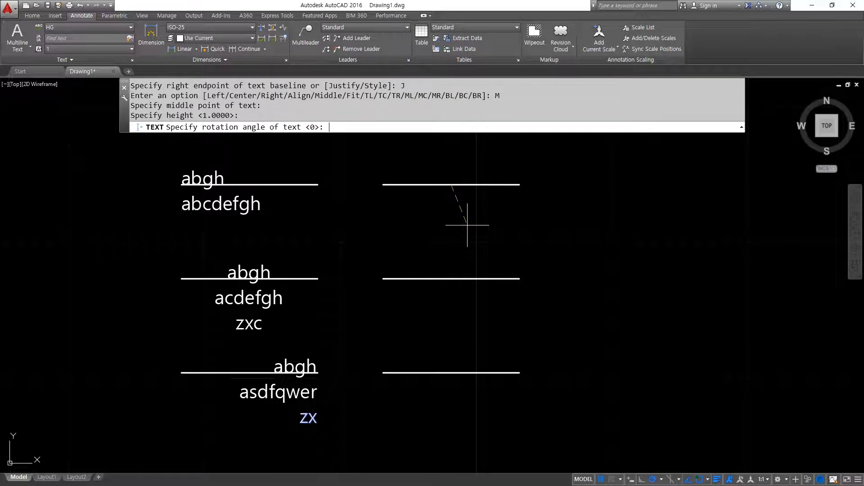
key(Return)
Step: Enter "abgh", "asdfasdf" and "asdf" as three lines of the middle-justified text and finish it
text(a)
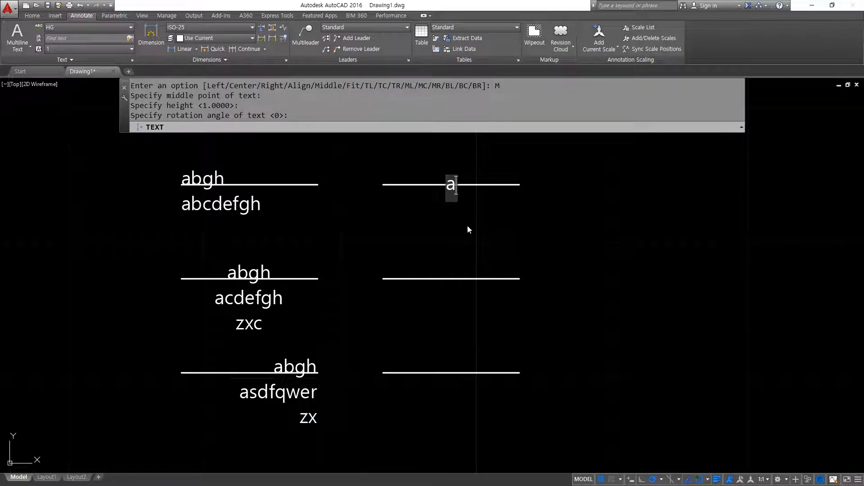
text(bgh)
key(Return)
text(asdf)
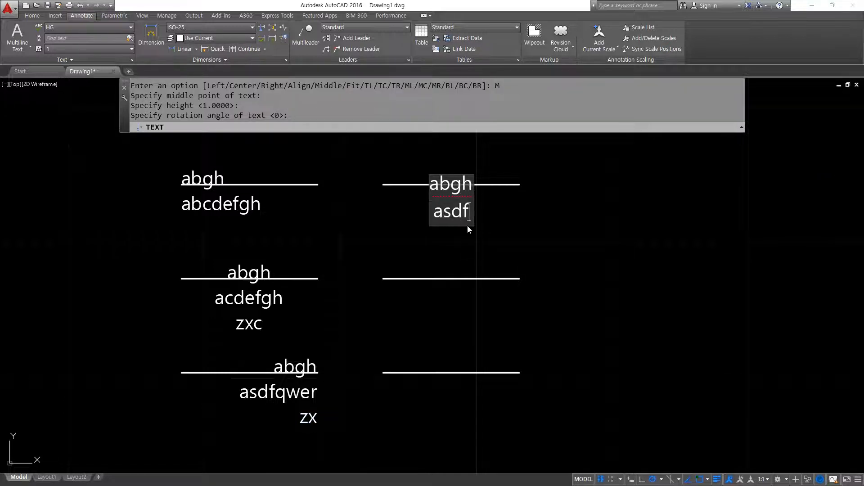
text(asdf)
key(Return)
text(asdf)
key(Return)
key(Return)
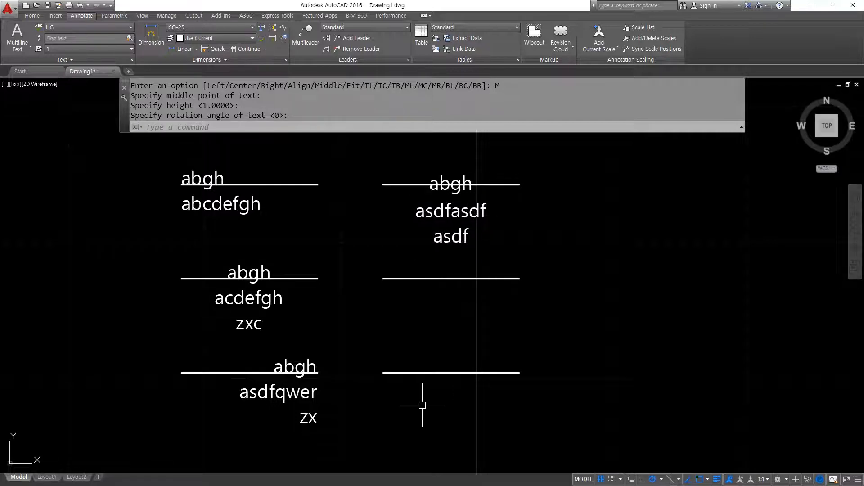
Step: Copy the center-justified text and its line from the second row to the right of the middle-justified text in the top row
text(cp)
key(Return)
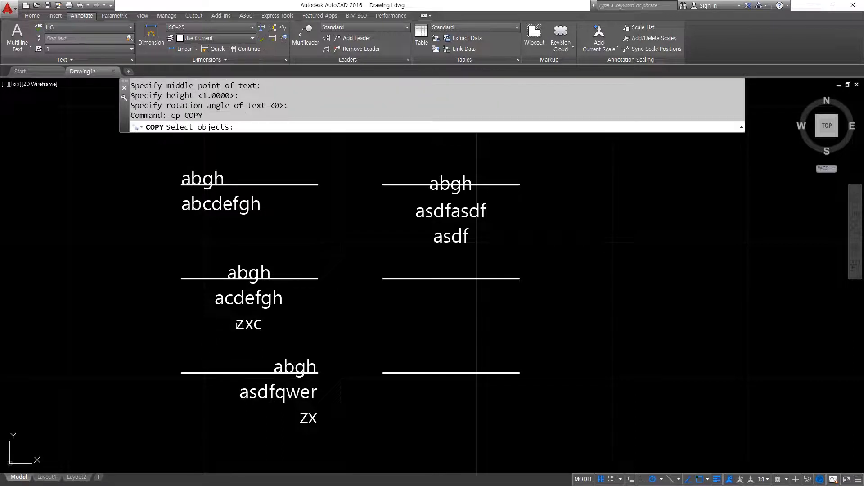
click(284, 333)
click(240, 260)
key(Return)
click(269, 272)
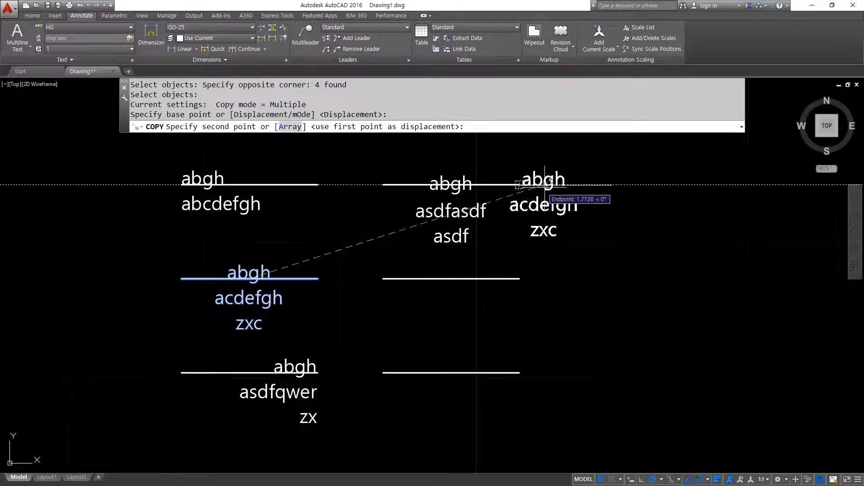
click(600, 184)
key(Return)
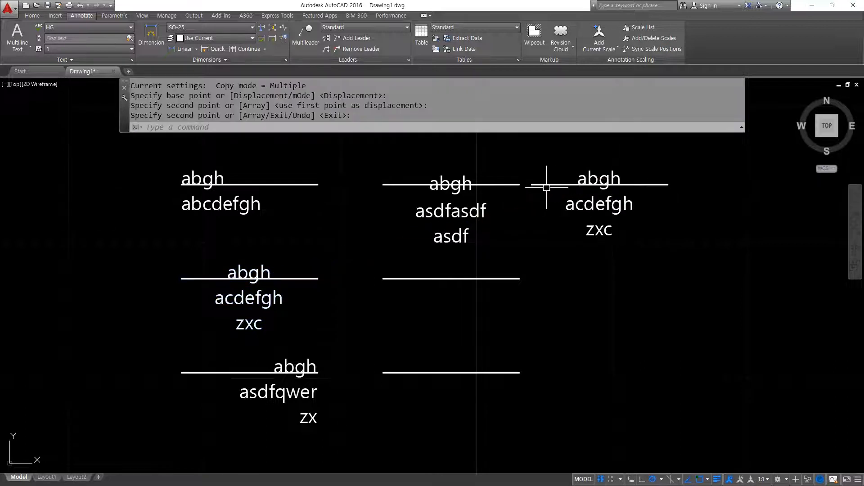
Step: Copy the line under the copied center-justified "abgh" about 0.35 straight down, just below the descender of the "g"
scroll(548, 186, up, 4)
middle_drag(535, 199, 450, 252)
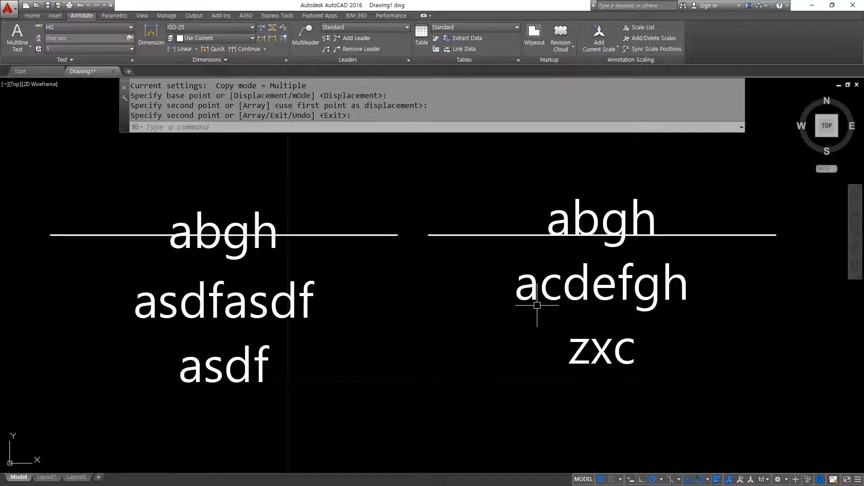
text(Cp)
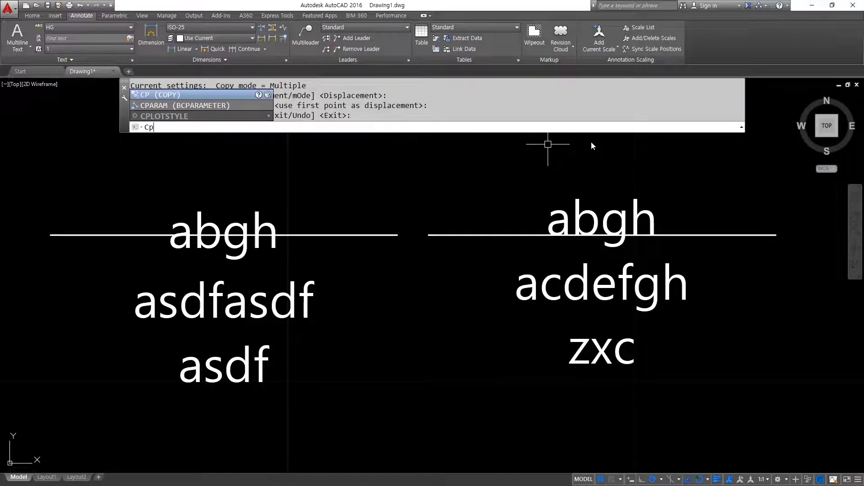
key(Return)
click(460, 238)
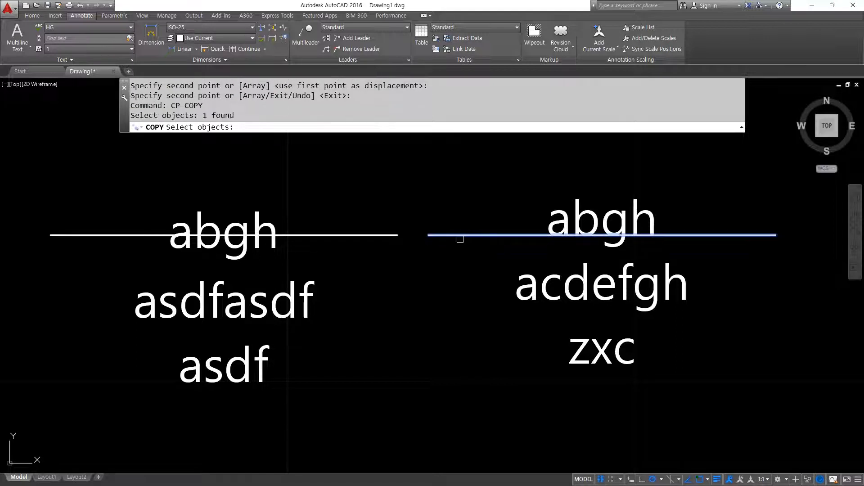
key(Return)
scroll(648, 229, up, 5)
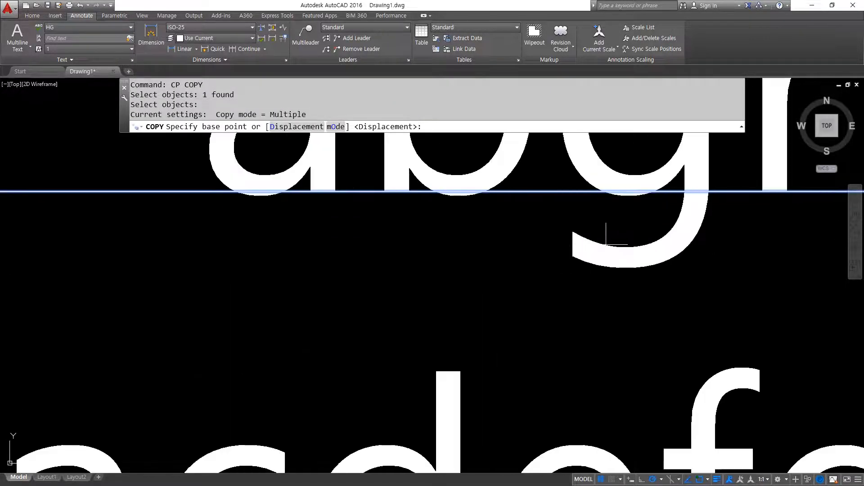
click(387, 209)
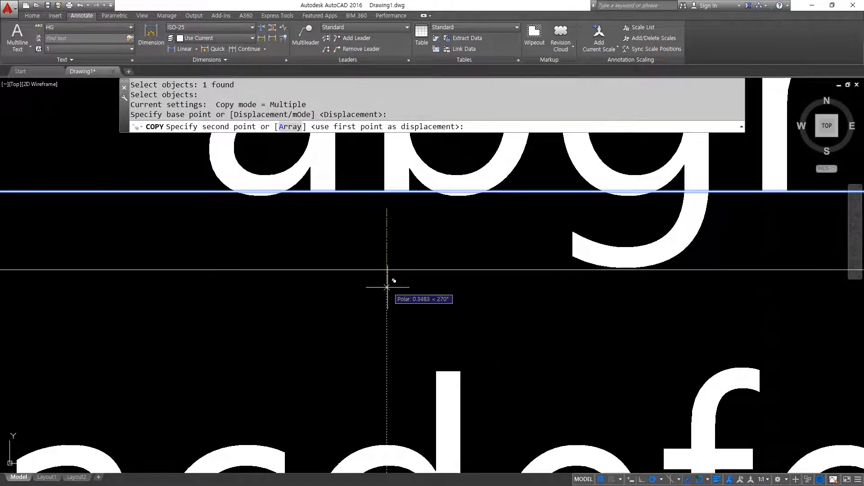
click(387, 287)
key(Return)
Step: Change the colour of the copied lower line to cyan
click(393, 292)
click(368, 259)
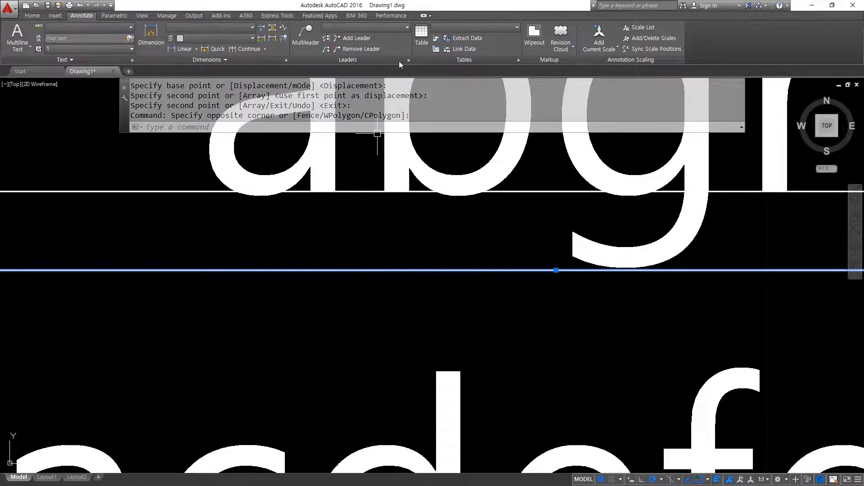
click(32, 16)
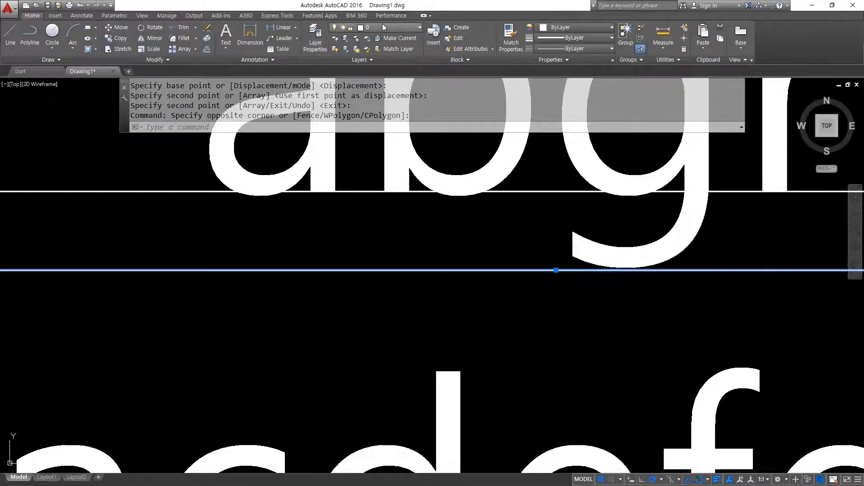
click(585, 27)
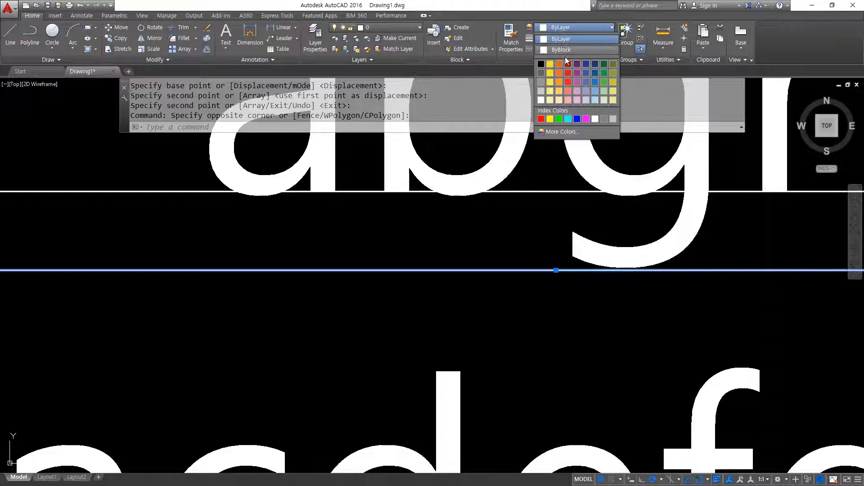
click(566, 119)
key(Escape)
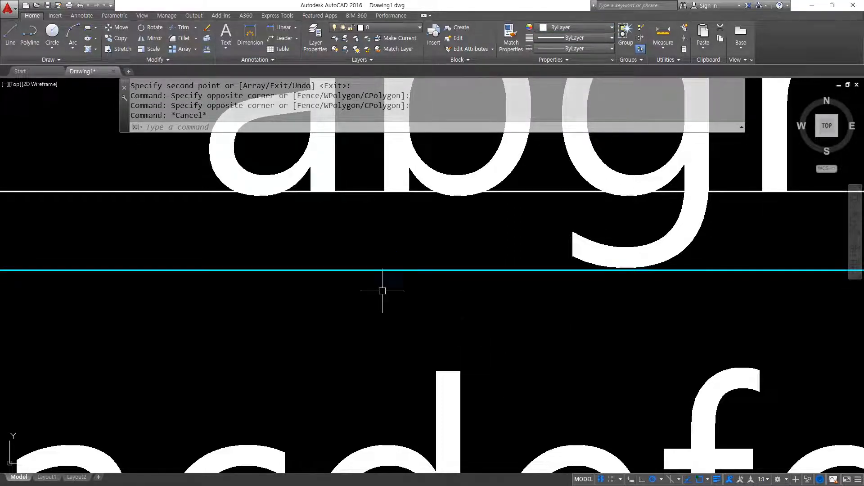
Step: Compare how the reference lines cross the letters of the center-justified "abgh" and the middle-justified "abgh"
scroll(281, 317, down, 2)
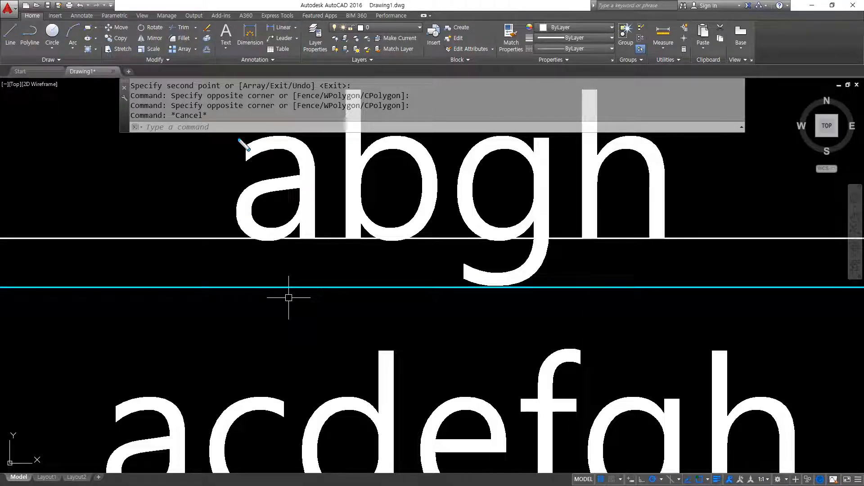
drag(239, 135, 238, 240)
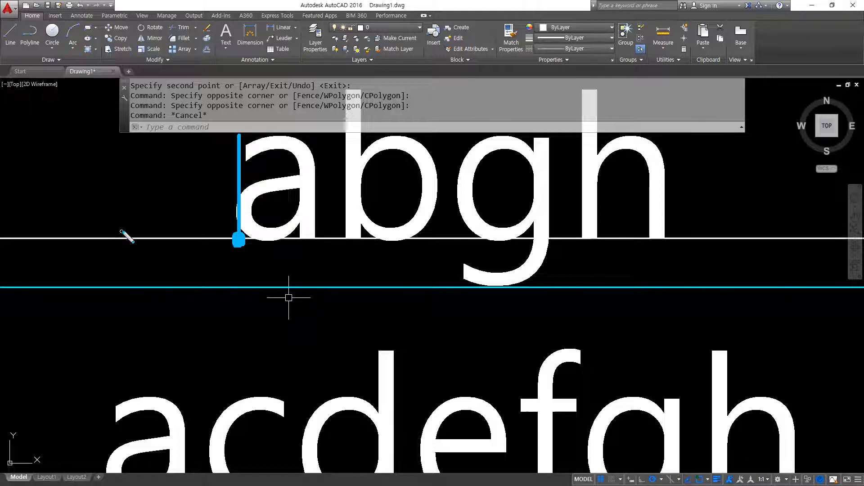
mouse_move(125, 229)
mouse_down()
mouse_move(123, 241)
mouse_move(123, 220)
mouse_move(124, 243)
mouse_move(143, 243)
mouse_up()
drag(452, 242, 450, 237)
drag(662, 236, 668, 242)
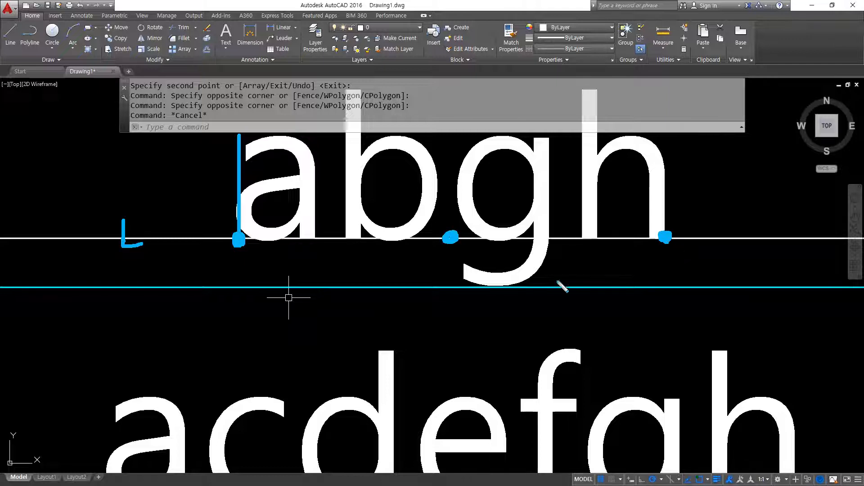
key(Escape)
scroll(391, 271, down, 3)
middle_drag(187, 274, 695, 273)
middle_drag(374, 261, 671, 285)
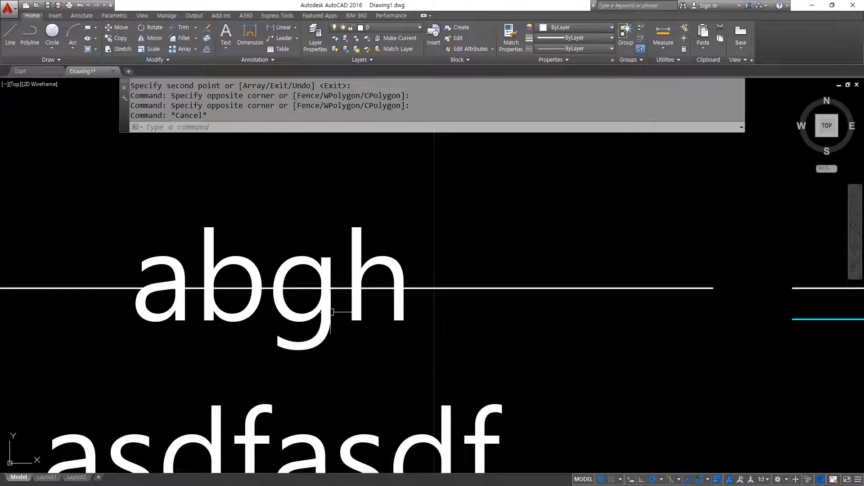
mouse_move(205, 228)
mouse_down()
mouse_move(318, 229)
mouse_move(302, 228)
mouse_move(302, 348)
mouse_move(155, 351)
mouse_move(541, 351)
mouse_up()
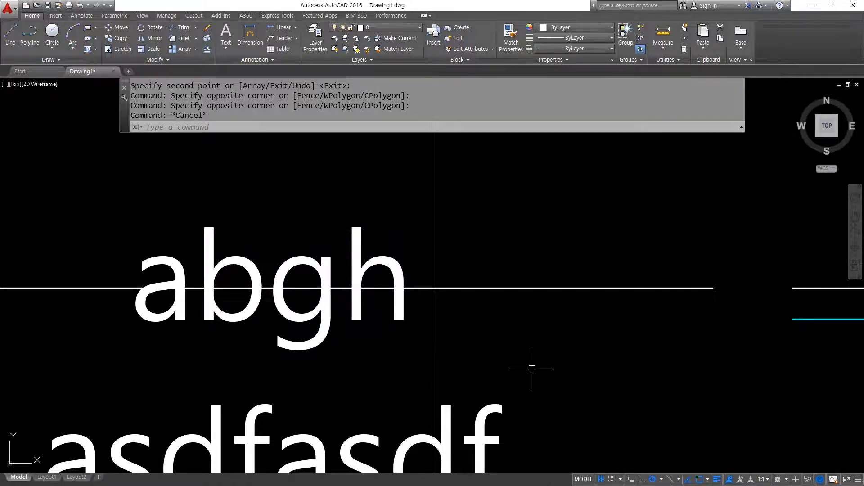
Step: Erase the middle-justified text, the copied center-justified text and that copy's white and cyan lines from the top row
scroll(512, 361, down, 6)
middle_drag(512, 361, 375, 290)
scroll(352, 353, down, 2)
mouse_move(352, 353)
middle_down()
mouse_move(353, 243)
mouse_move(350, 271)
middle_up()
click(300, 194)
click(602, 281)
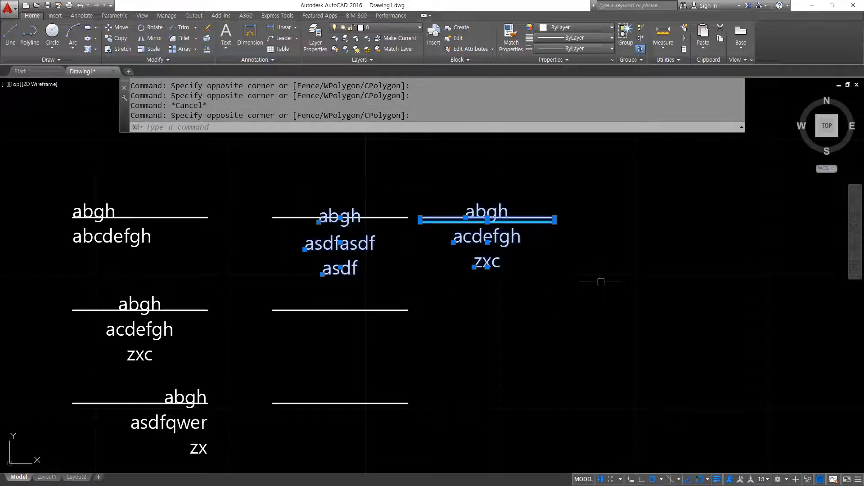
text(e)
key(Return)
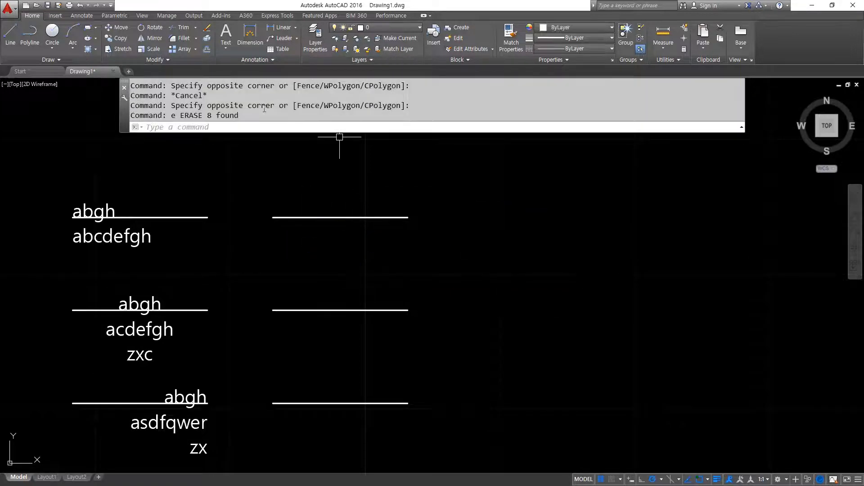
Step: Add the single-line text "abgh" with TL justification at the left end of the top-row right line, height 1 and rotation 0
text(DT)
key(Return)
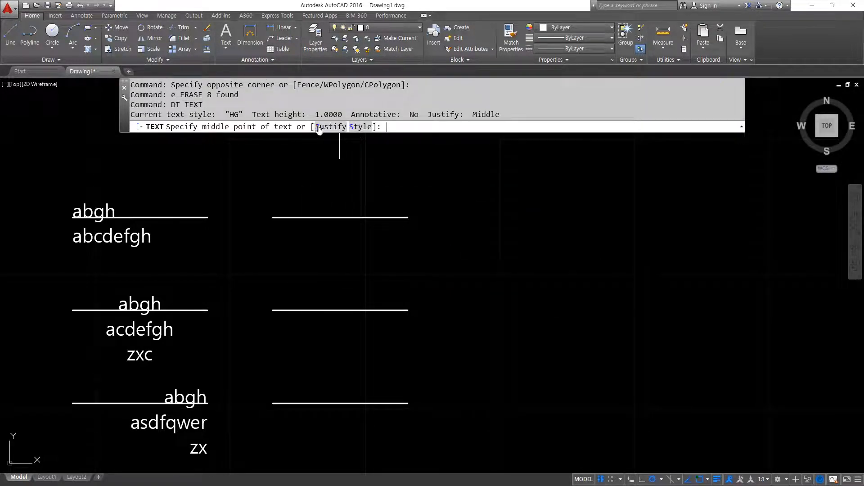
click(334, 126)
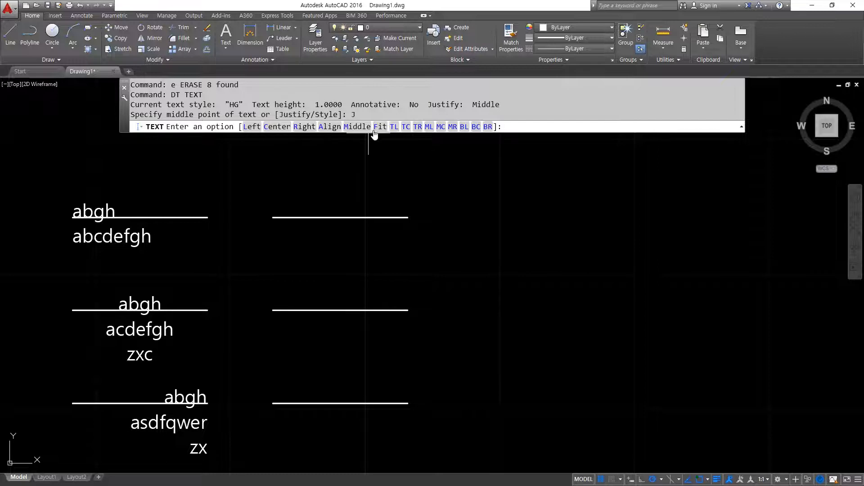
click(394, 126)
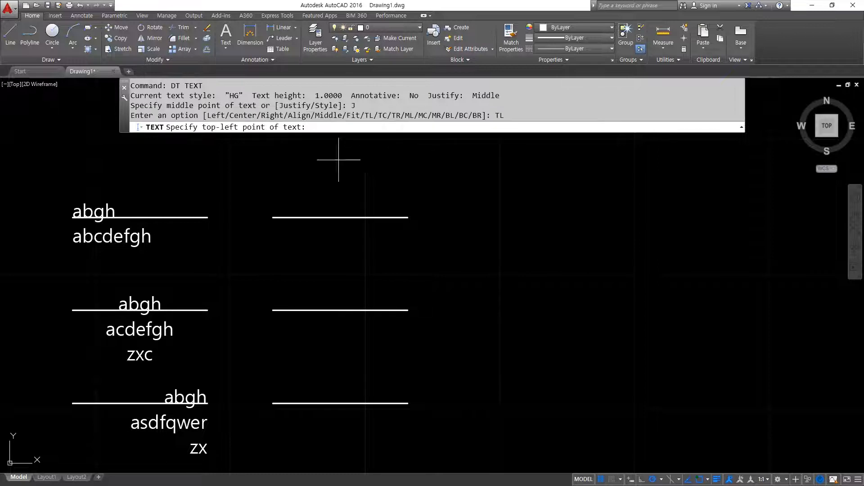
scroll(286, 205, up, 4)
click(252, 257)
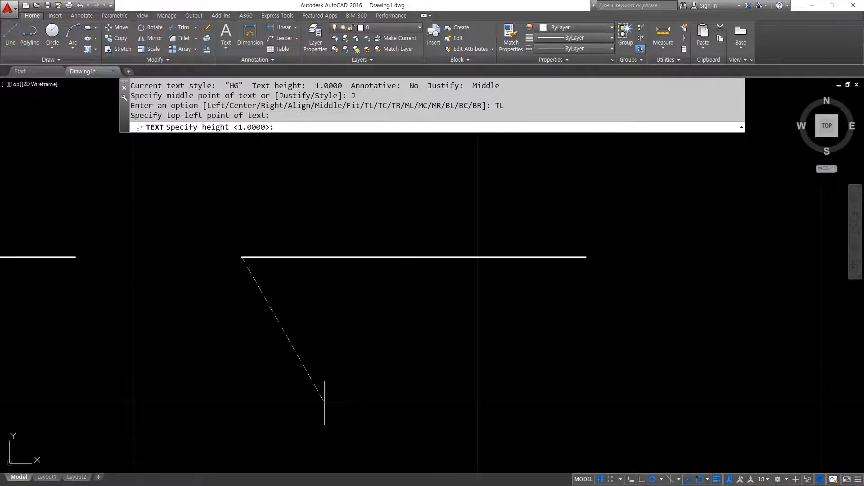
key(Return)
key(Return)
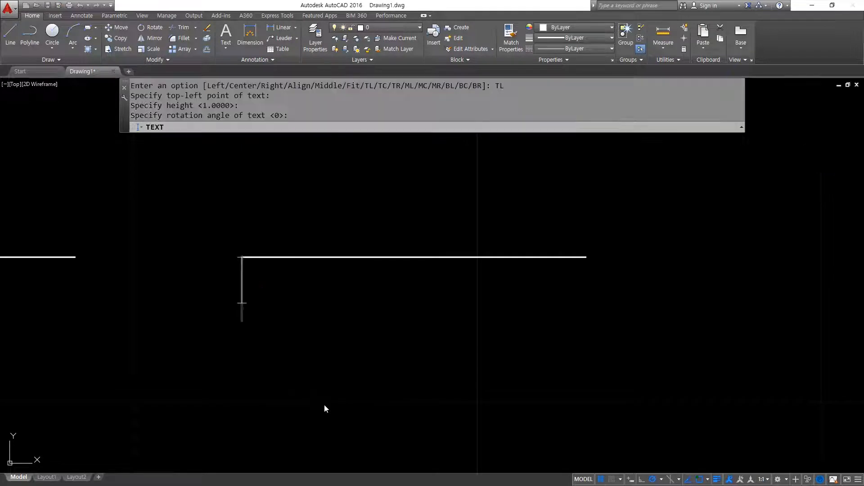
text(abgh)
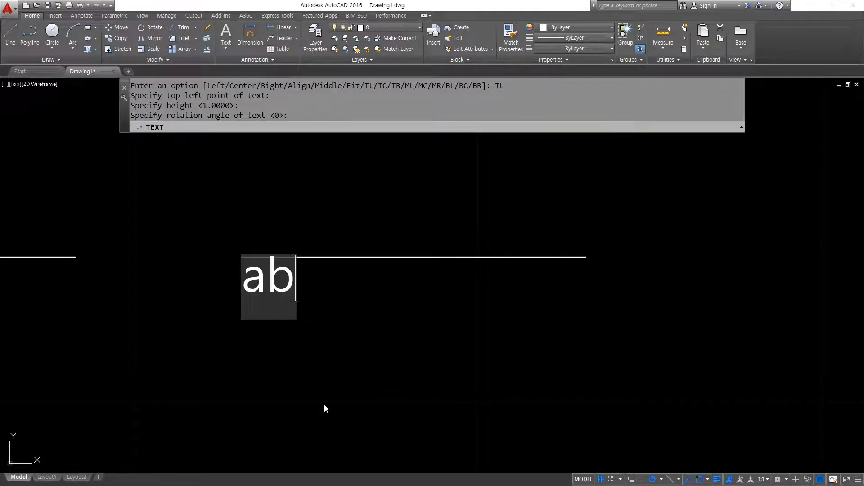
key(Return)
key(Return)
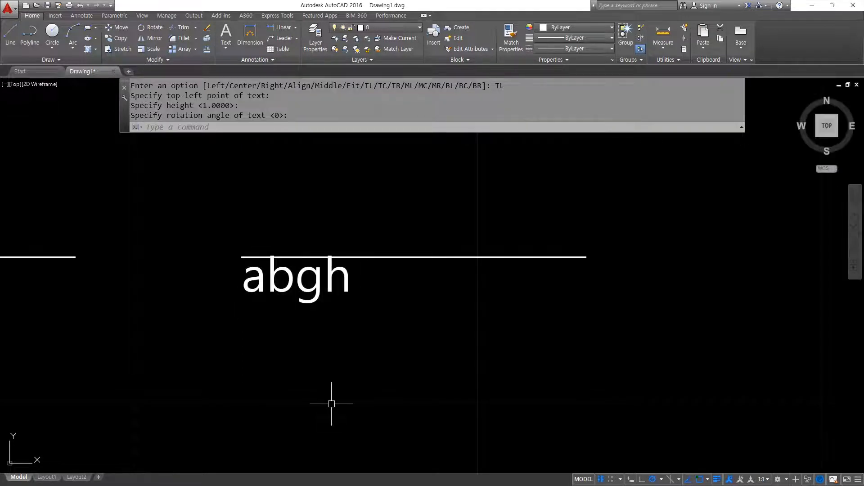
scroll(189, 355, up, 2)
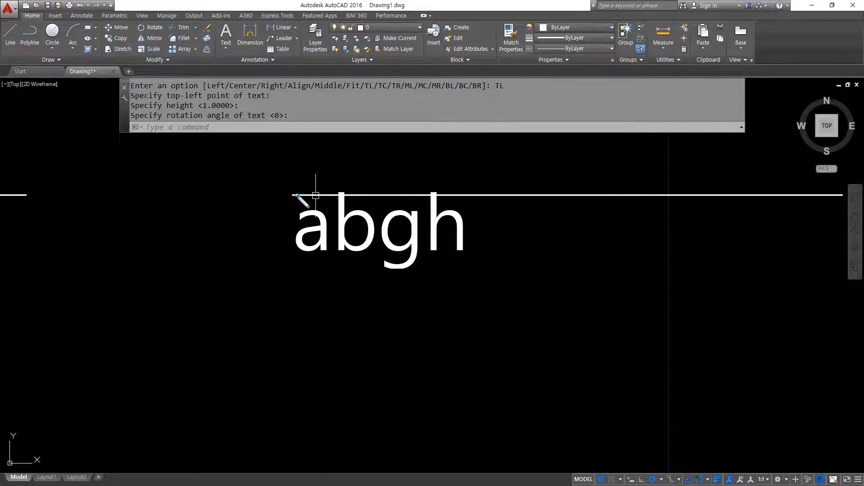
drag(296, 195, 296, 351)
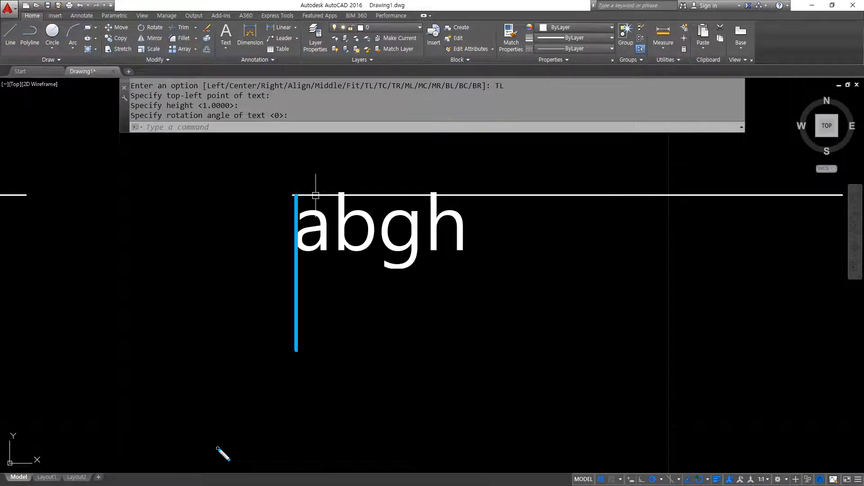
key(Escape)
Step: Add the single-line text "abgh" with ML justification at the left end of the second-row right line, height 1 and rotation 0
scroll(299, 429, down, 2)
middle_drag(299, 428, 278, 307)
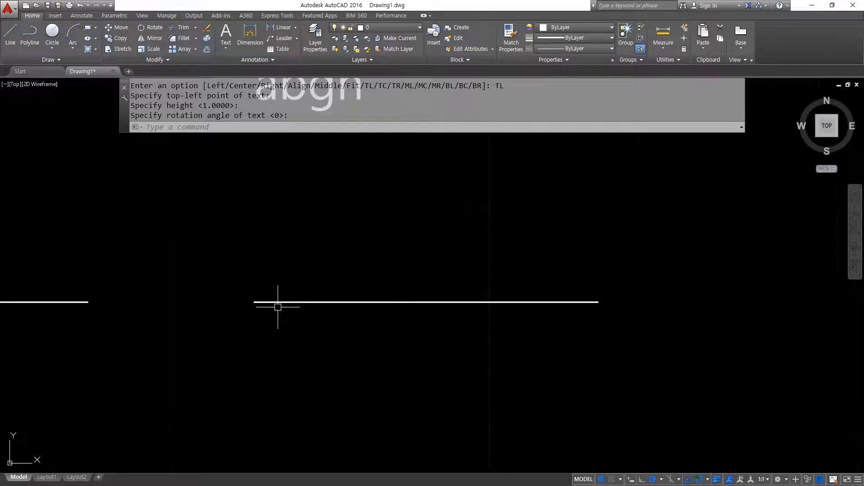
scroll(278, 307, up, 4)
key(Return)
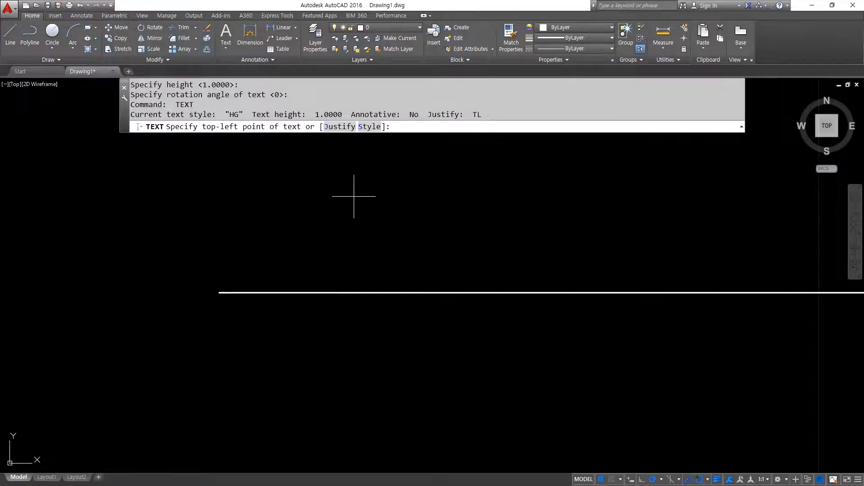
click(341, 127)
click(431, 127)
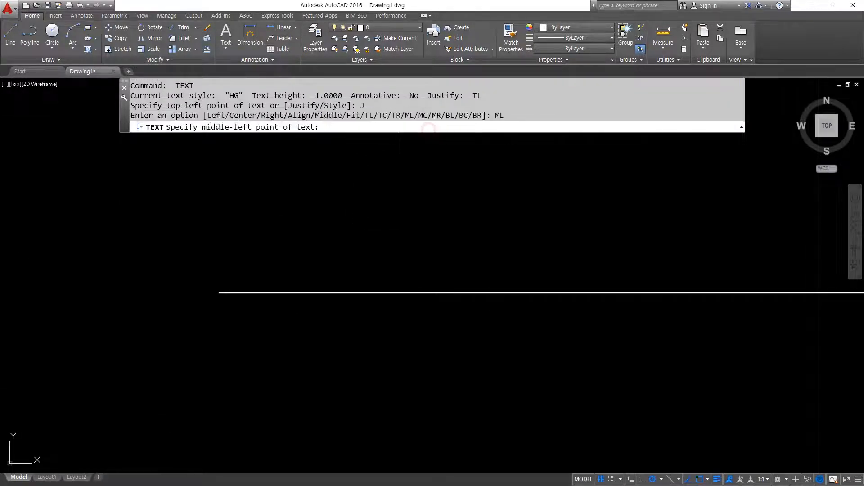
click(230, 292)
key(Return)
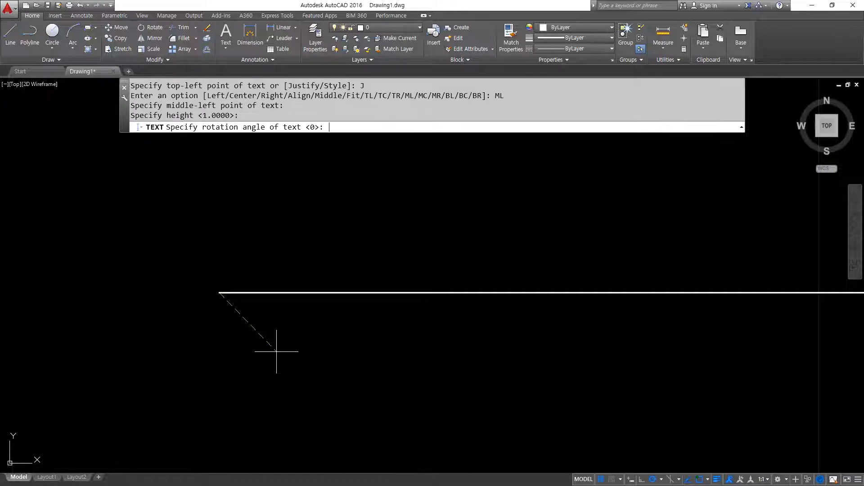
key(Return)
text(a)
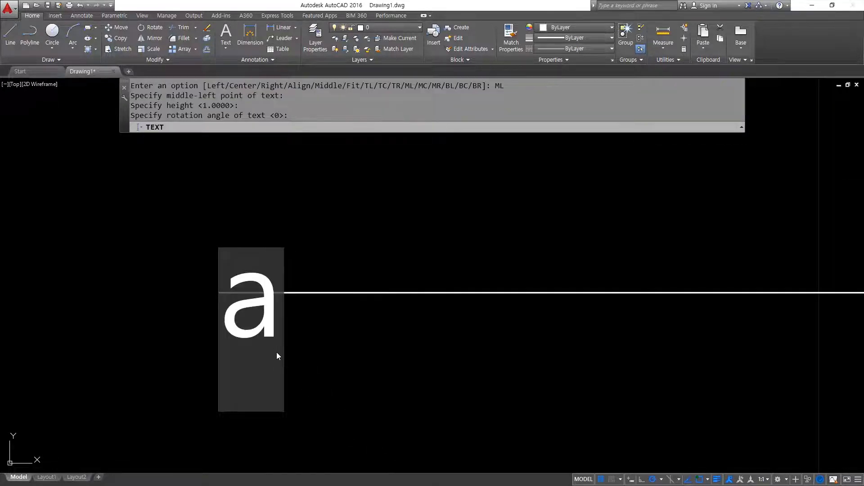
text(bgh)
key(Return)
key(Return)
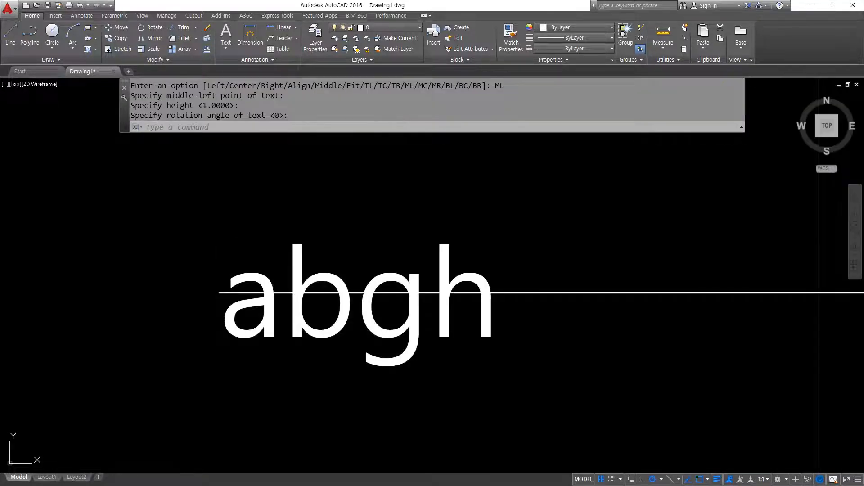
Step: Add the single-line text "abgh" with BL justification at the left end of the third-row right line, height 1 and rotation 0
middle_drag(282, 346, 285, 203)
scroll(289, 303, down, 2)
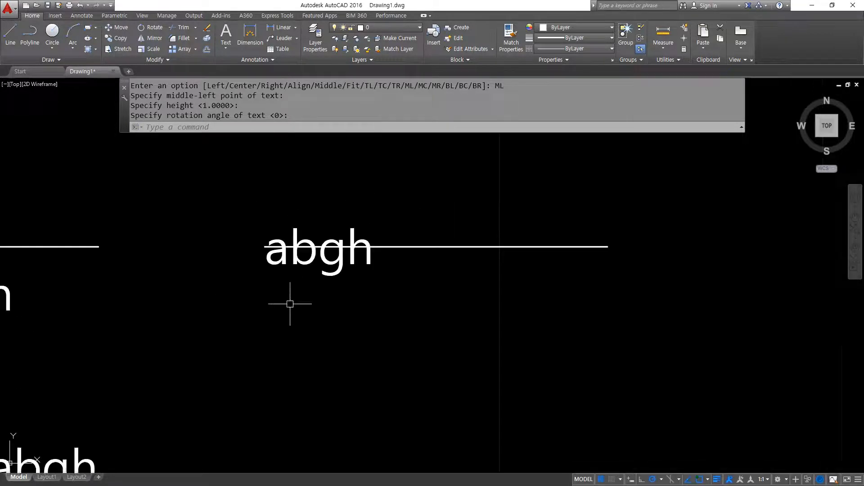
middle_drag(290, 303, 289, 208)
scroll(290, 318, up, 1)
key(space)
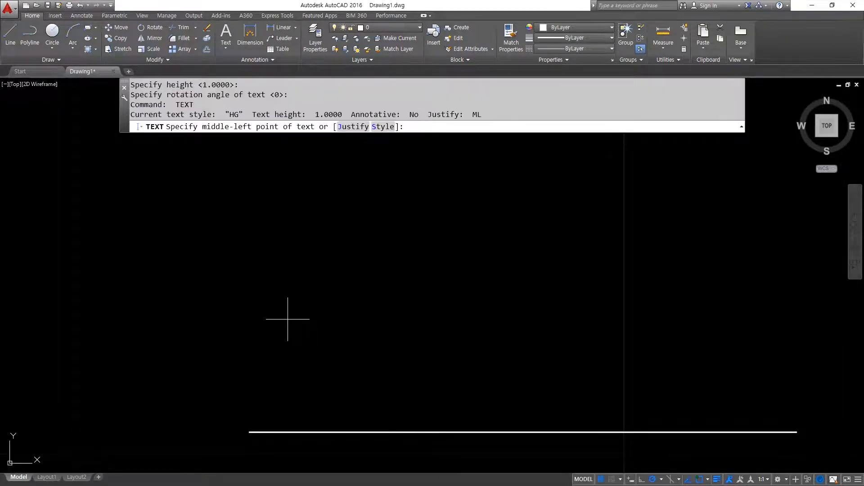
click(354, 127)
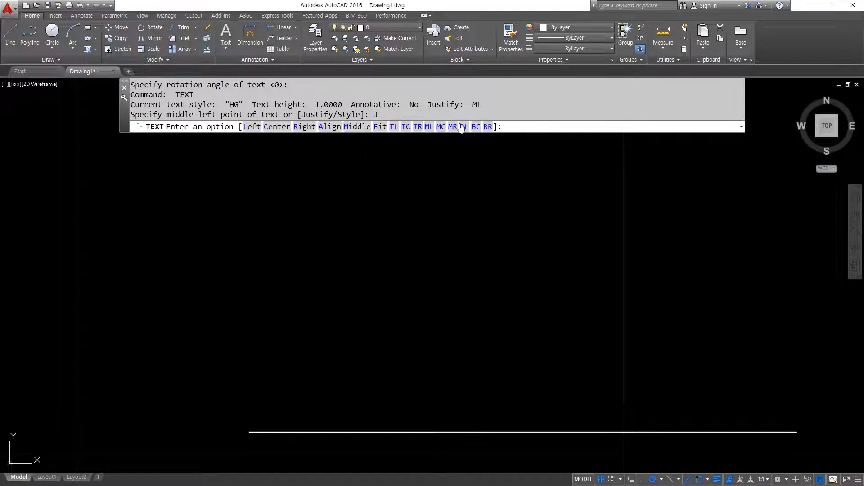
click(463, 126)
click(262, 431)
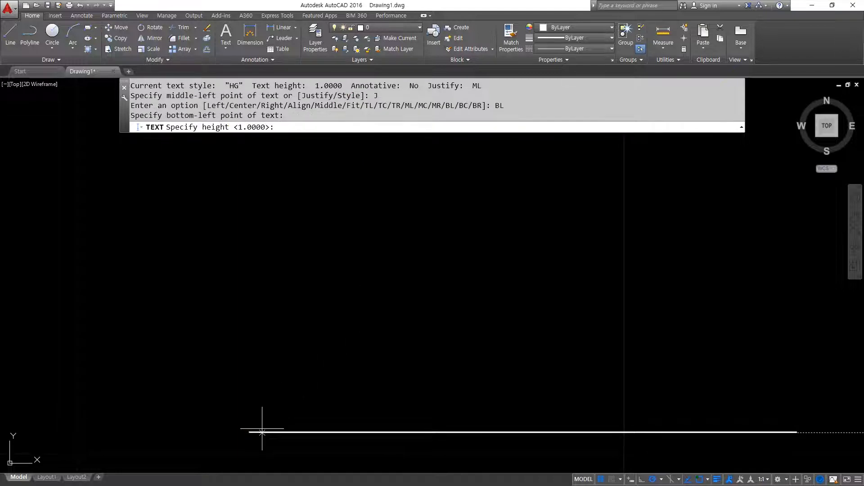
click(374, 295)
key(Return)
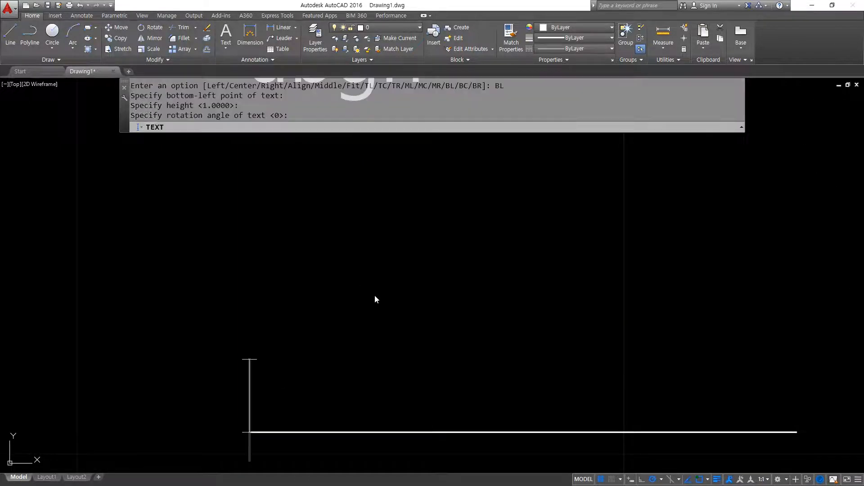
text(abgh)
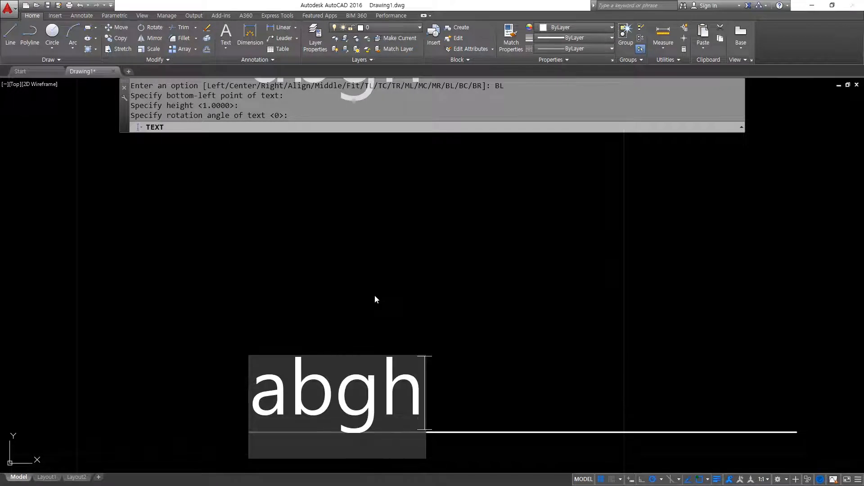
key(Return)
key(Return)
Step: Copy the third-row right line straight up to the baseline of the BL-justified "abgh"
scroll(342, 308, down, 4)
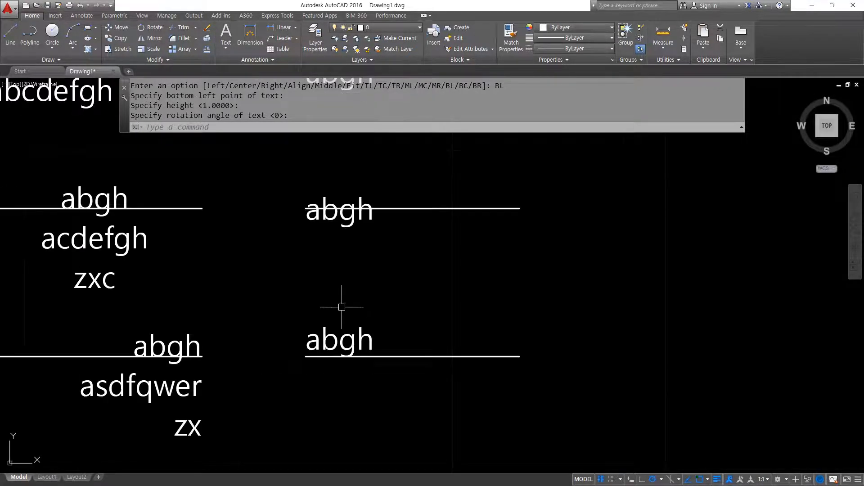
scroll(343, 303, up, 4)
scroll(366, 299, up, 3)
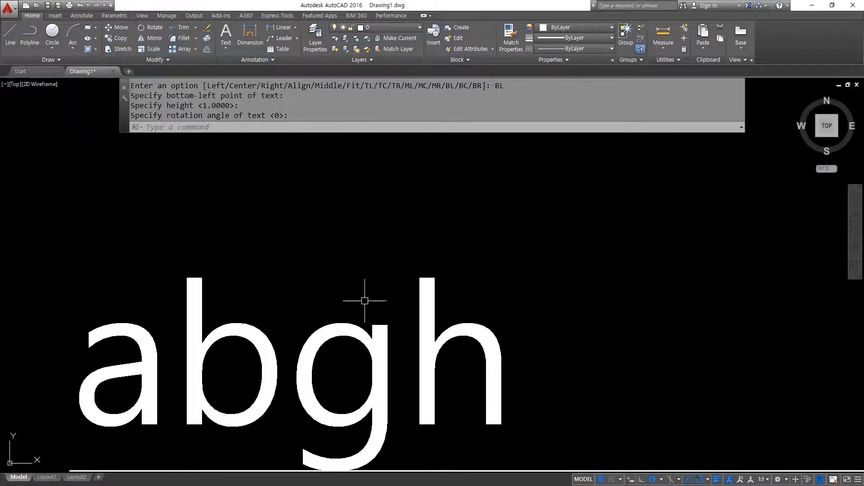
scroll(425, 265, down, 2)
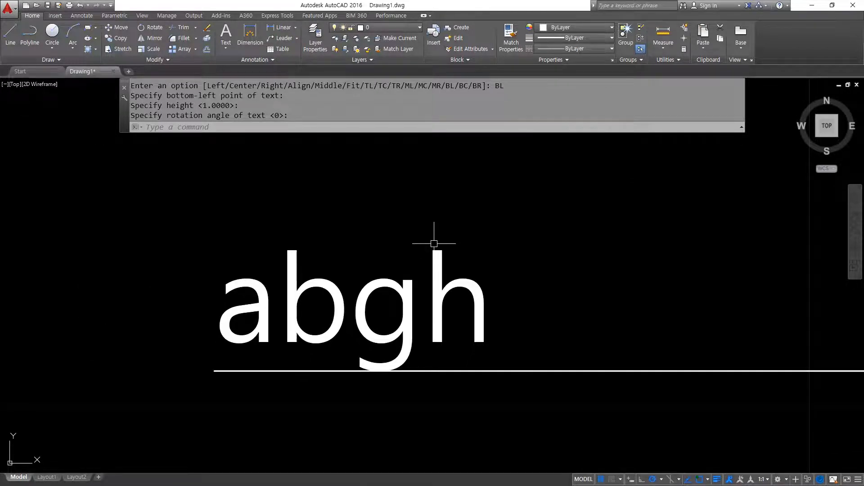
text(cp)
key(Return)
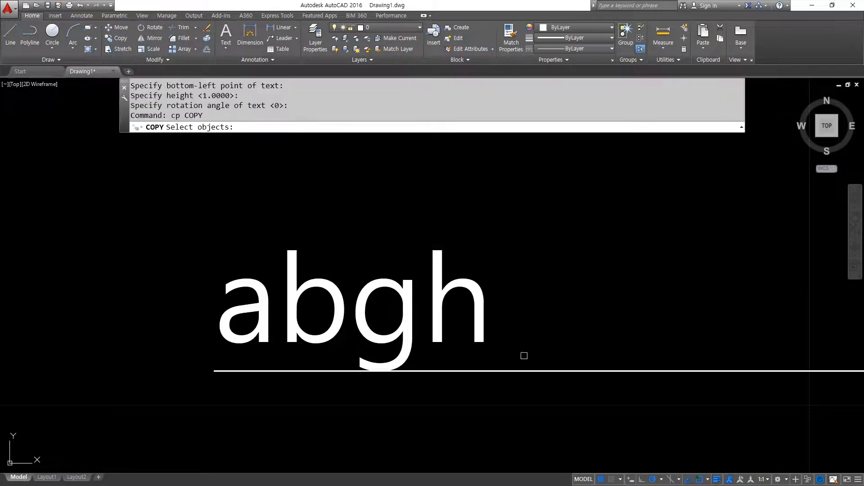
click(525, 371)
key(Return)
click(214, 371)
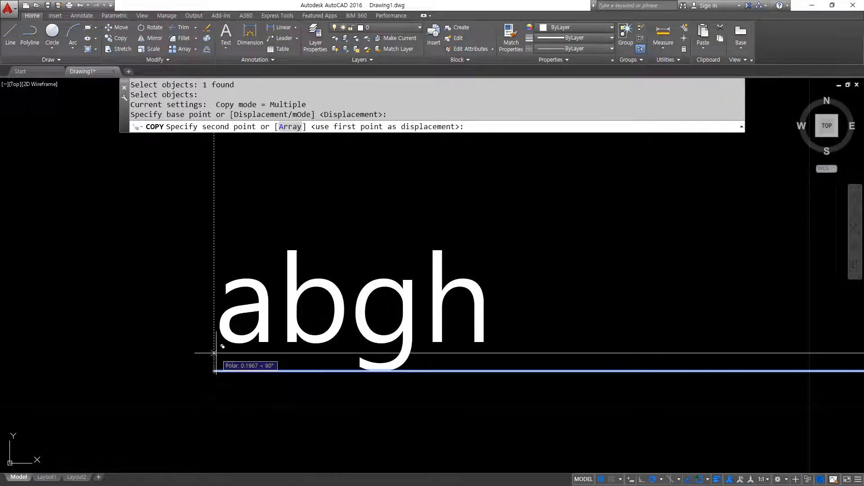
click(214, 343)
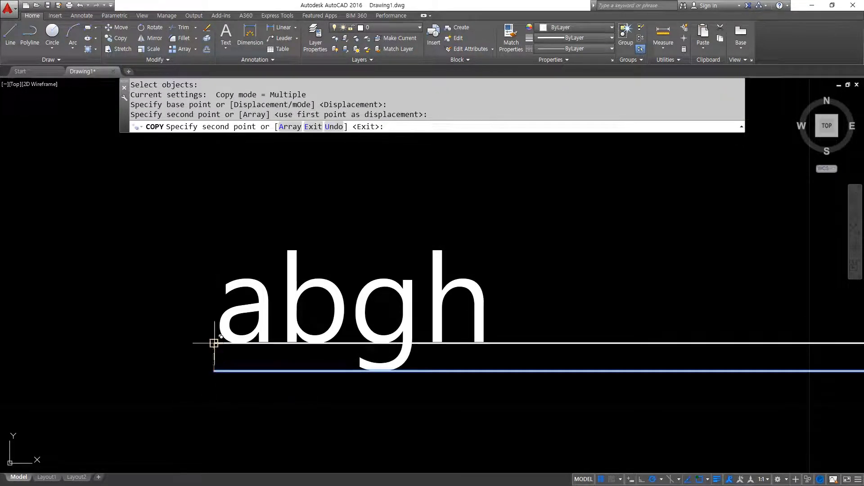
key(Return)
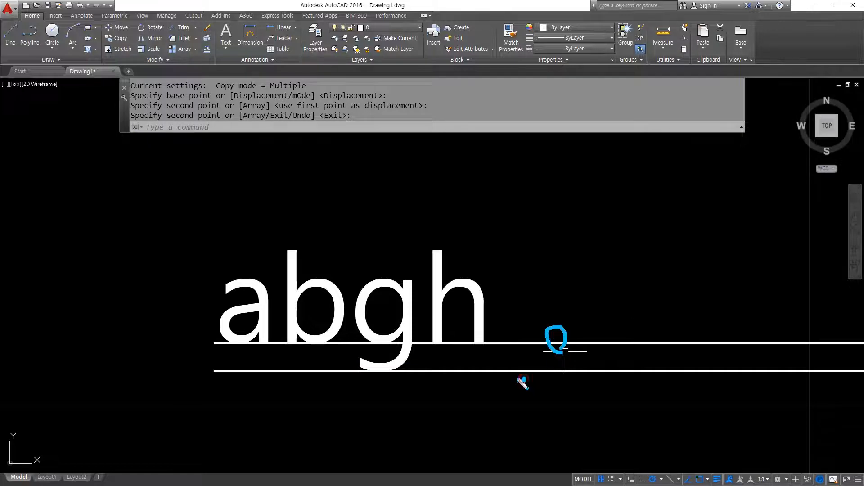
Step: Examine how the BL-justified "abgh" sits on the original line and the copied baseline, marking the bottom left, center and right points
drag(522, 382, 522, 381)
drag(223, 375, 556, 371)
key(e)
mouse_move(191, 401)
mouse_down()
mouse_move(215, 373)
mouse_move(193, 388)
mouse_move(239, 387)
mouse_up()
mouse_move(356, 373)
mouse_down()
mouse_move(360, 423)
mouse_move(340, 386)
mouse_move(373, 378)
mouse_up()
drag(491, 374, 515, 408)
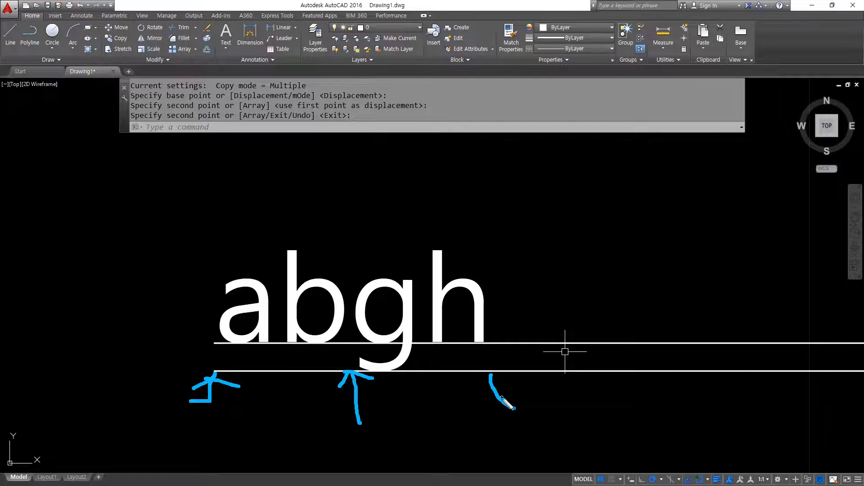
key(Escape)
Step: Examine where the second-row line crosses the ML-justified "abgh", marking the span from the tops of the tall letters to the baseline
middle_drag(360, 137, 310, 403)
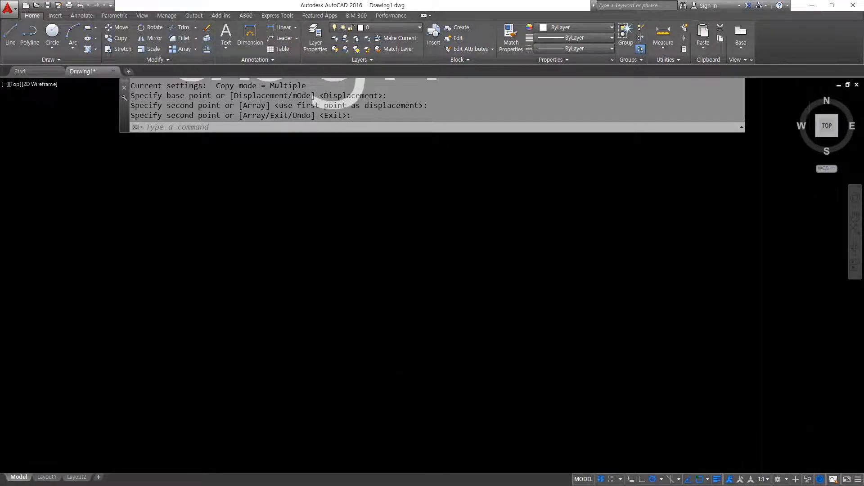
scroll(310, 280, down, 2)
middle_drag(290, 155, 310, 257)
scroll(309, 208, up, 4)
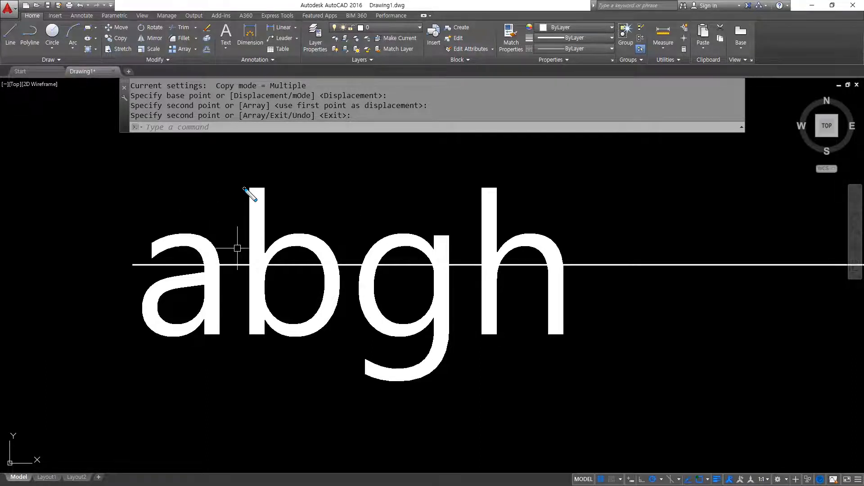
drag(337, 184, 538, 187)
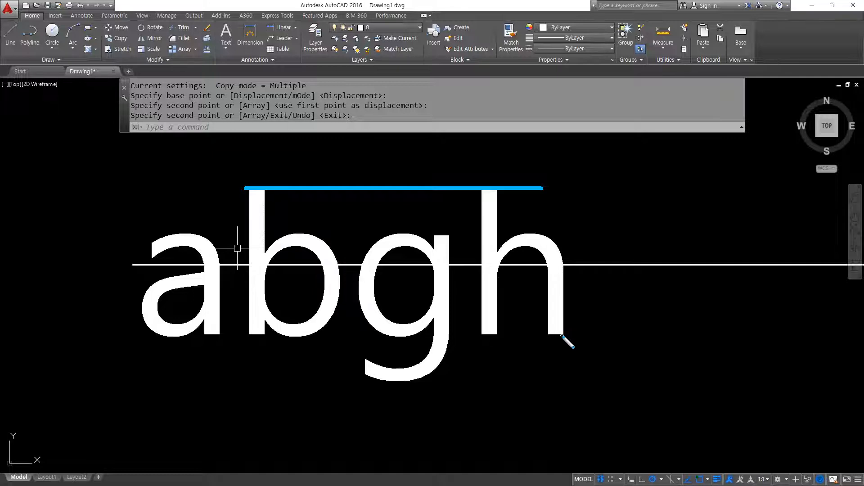
drag(563, 335, 217, 336)
mouse_move(352, 190)
mouse_down()
mouse_move(352, 337)
mouse_move(371, 351)
mouse_move(353, 191)
mouse_move(372, 205)
mouse_up()
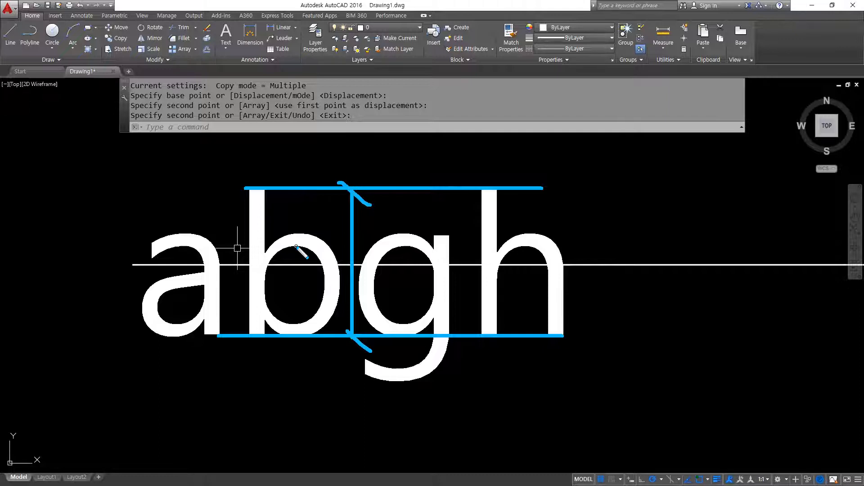
key(Escape)
Step: Add the single-line text "abgh" with Middle justification at the midpoint of the second-row right line, height 1 and rotation 0
scroll(303, 298, down, 10)
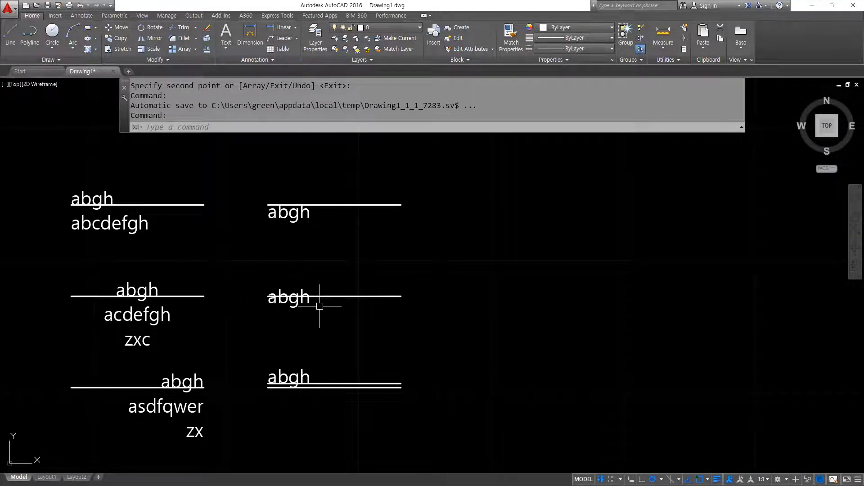
scroll(324, 299, up, 6)
scroll(329, 303, down, 2)
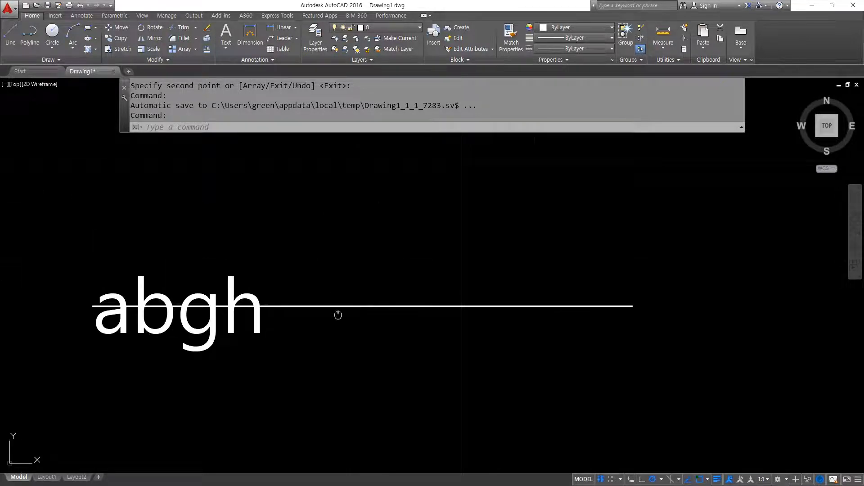
middle_drag(338, 315, 410, 330)
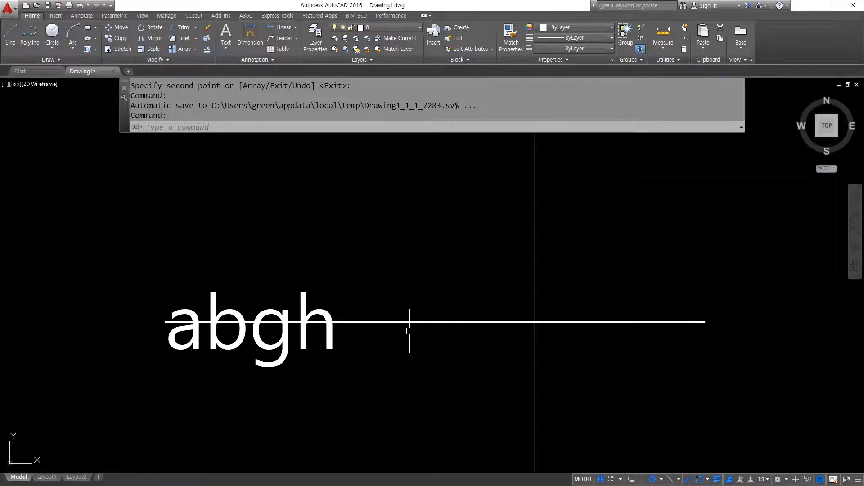
text(dt)
key(Return)
key(Return)
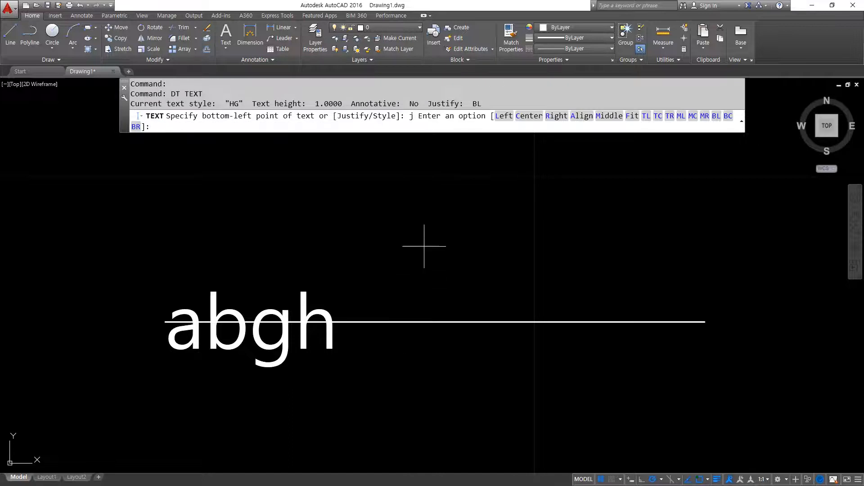
click(613, 116)
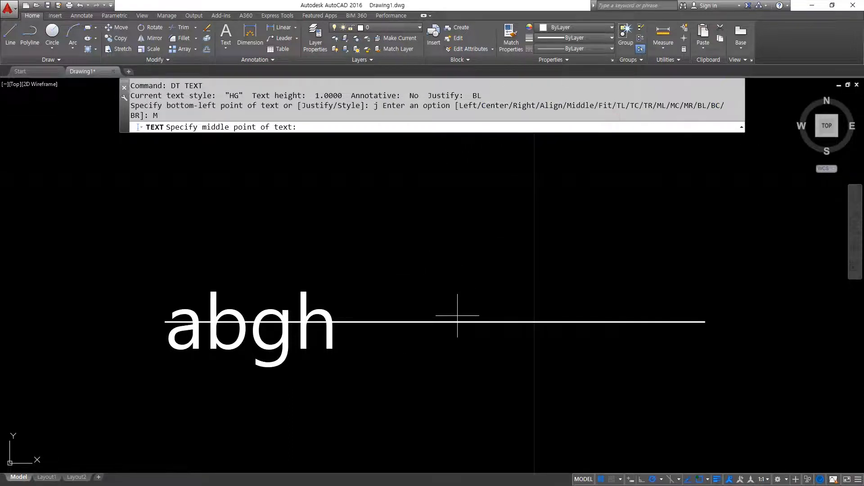
click(436, 322)
key(Return)
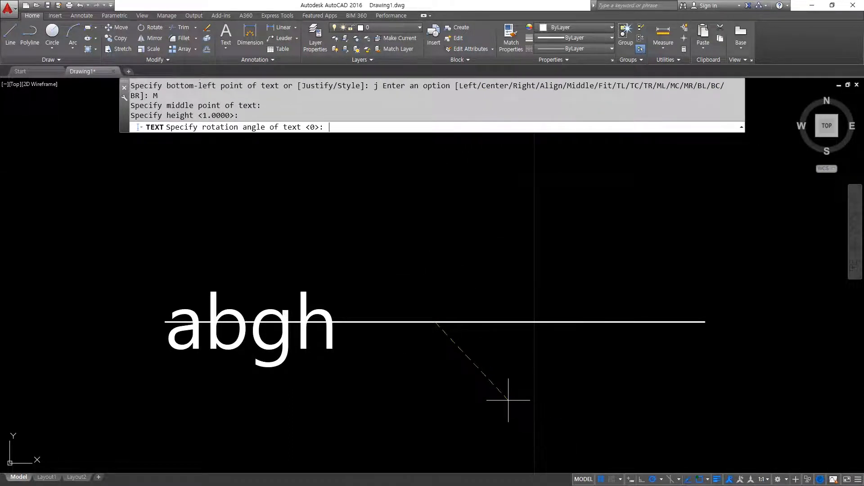
key(Return)
text(a)
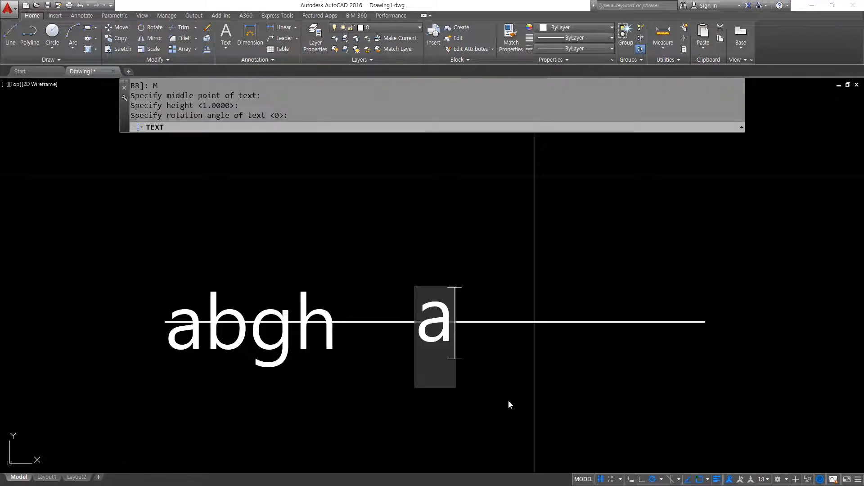
text(bgh)
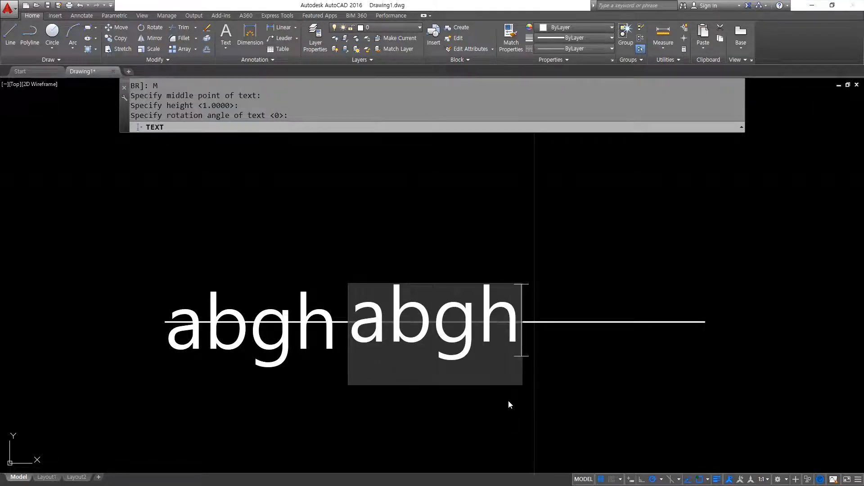
key(Return)
key(Return)
Step: Copy the second-row right line to the top of the middle-justified "abgh" and to the bottom of its "g" descender
scroll(264, 358, up, 2)
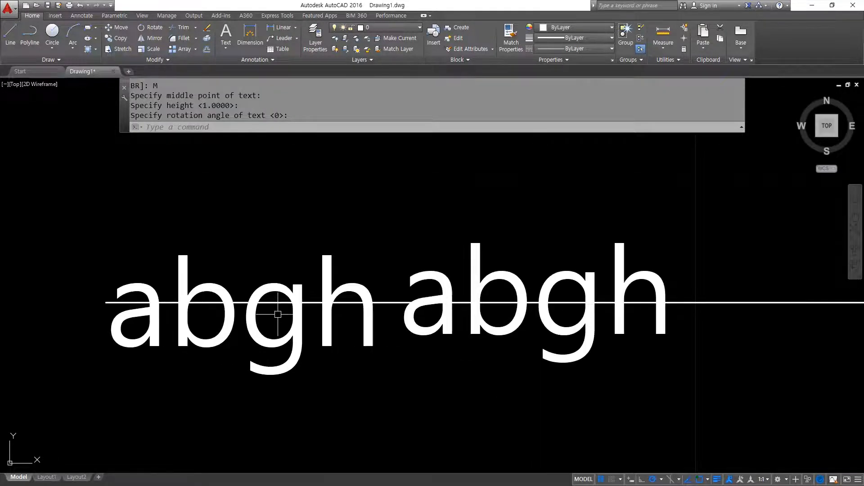
scroll(277, 315, up, 2)
text(CP)
key(Return)
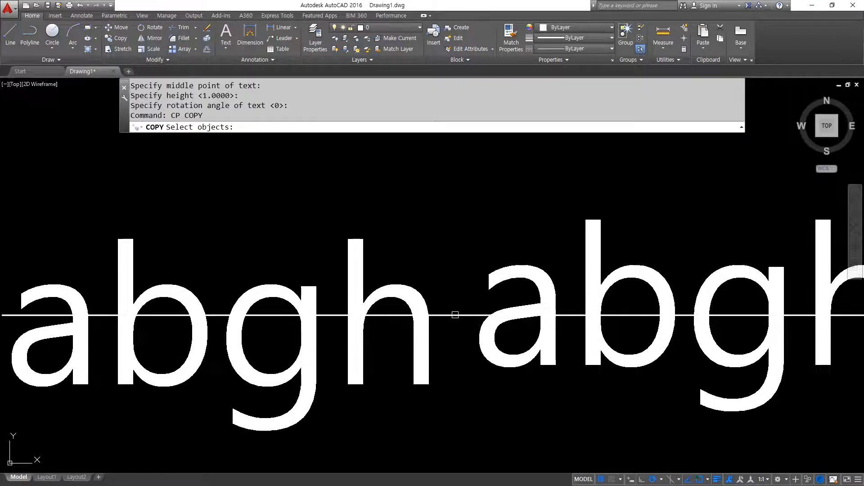
click(456, 315)
key(Return)
click(690, 315)
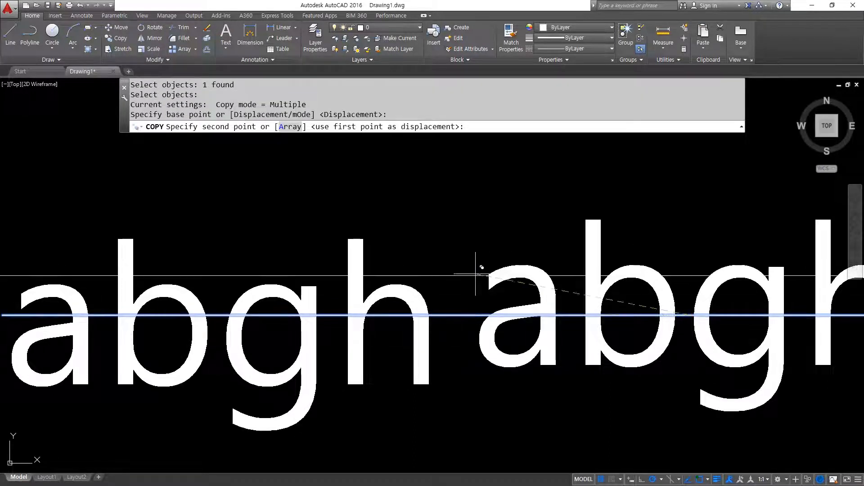
click(690, 220)
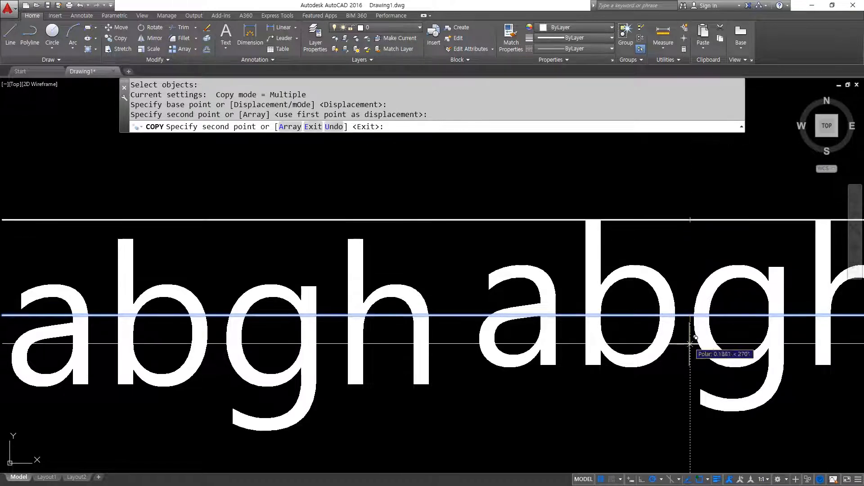
click(690, 412)
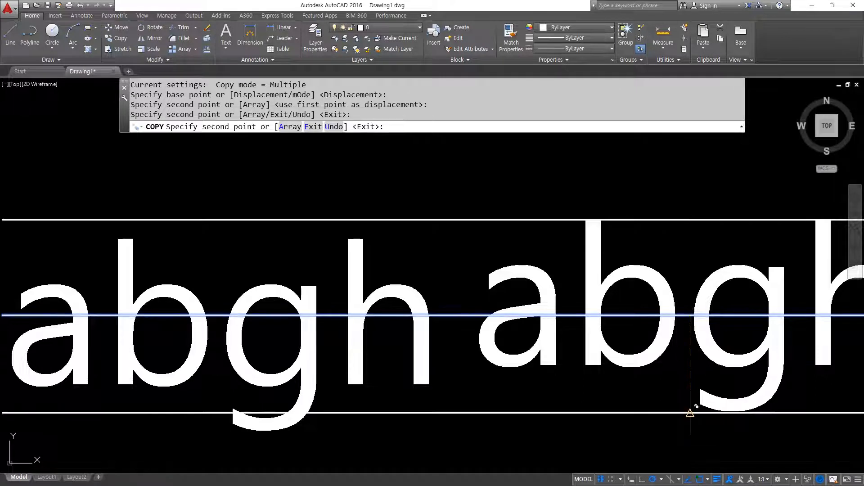
key(Return)
Step: Compare the vertical centering of the middle-justified "abgh" with the ML-justified one, marking the height span each uses
mouse_move(683, 220)
mouse_down()
mouse_move(683, 416)
mouse_move(678, 411)
mouse_move(691, 420)
mouse_up()
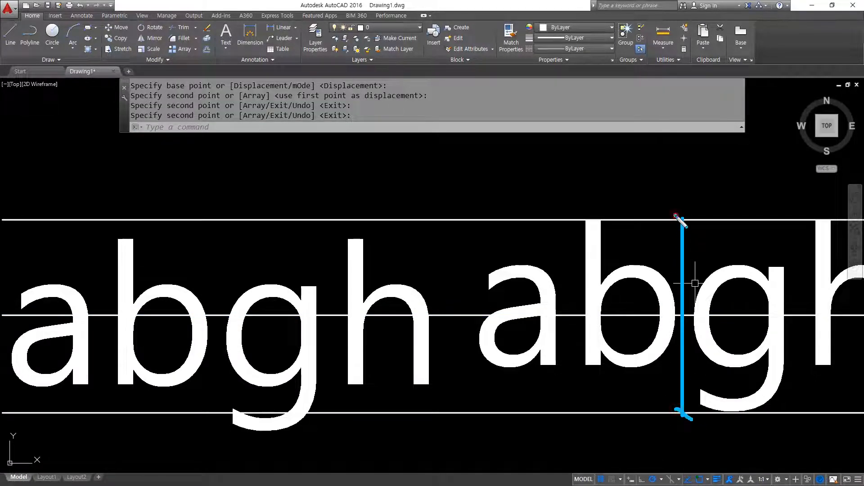
mouse_move(130, 240)
mouse_down()
mouse_move(76, 239)
mouse_move(403, 239)
mouse_up()
drag(426, 384, 85, 384)
drag(218, 240, 218, 383)
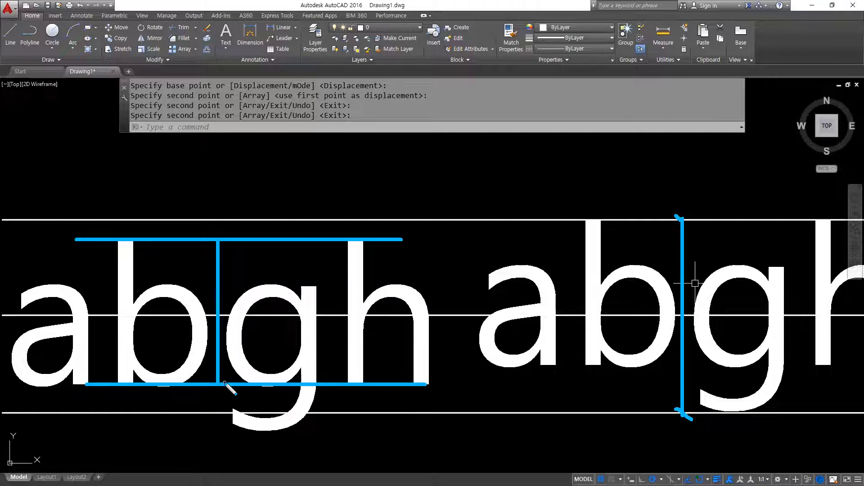
drag(207, 302, 238, 330)
key(Escape)
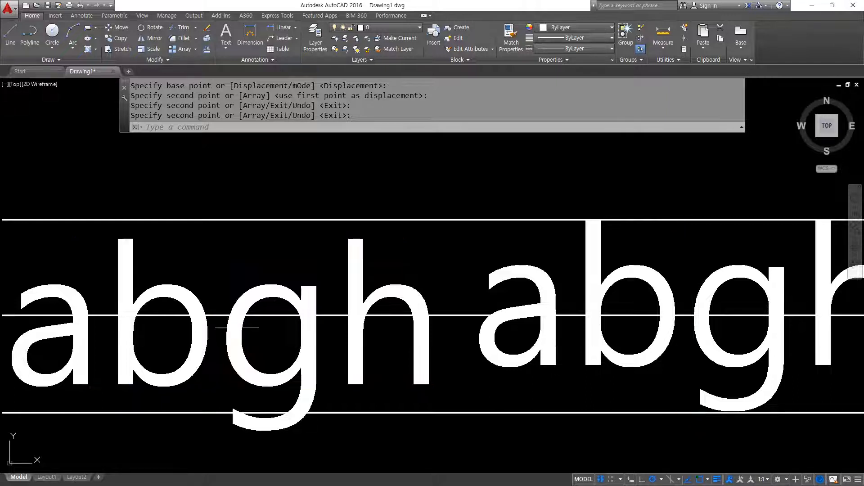
scroll(456, 315, down, 10)
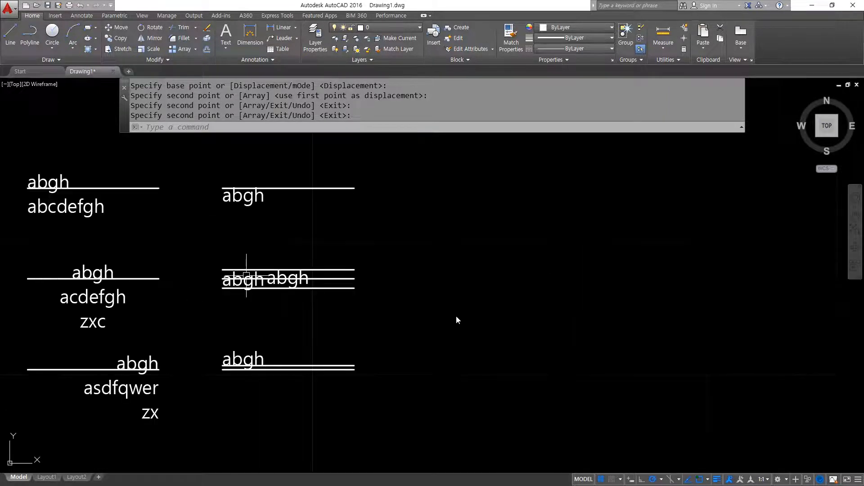
Step: Erase all the reference lines and sample texts, and zoom to the full drawing area
click(193, 198)
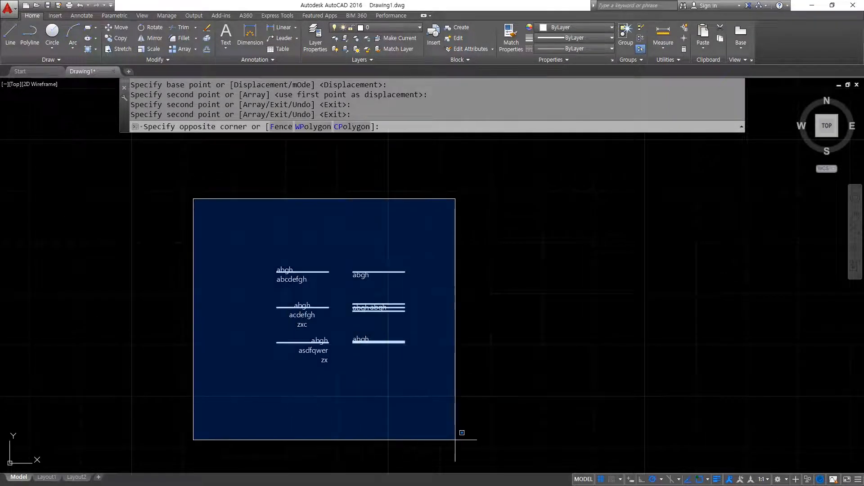
click(461, 432)
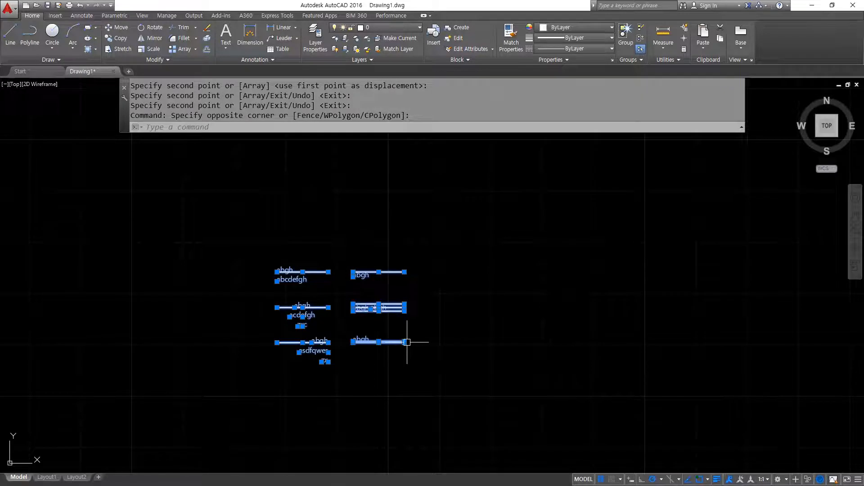
text(e)
key(Return)
text(Z)
key(Return)
text(a)
key(Return)
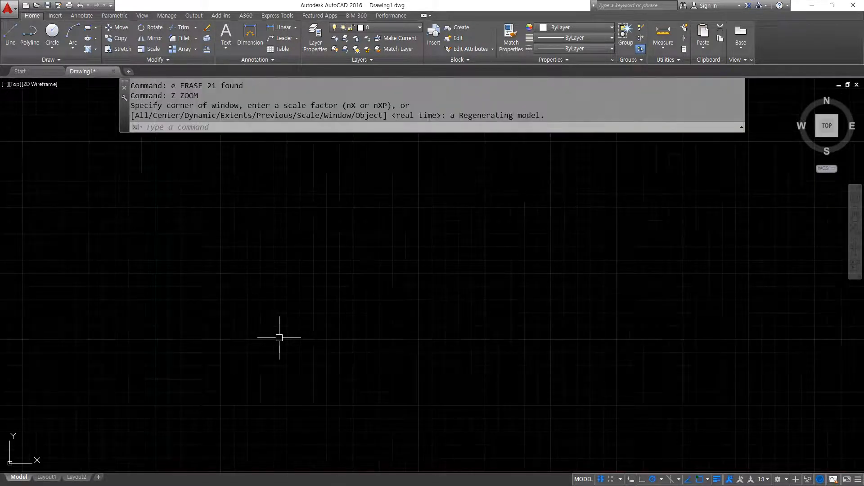
Step: Draw a long horizontal line and a vertical line crossing it near its left end
text(l)
key(Return)
click(220, 358)
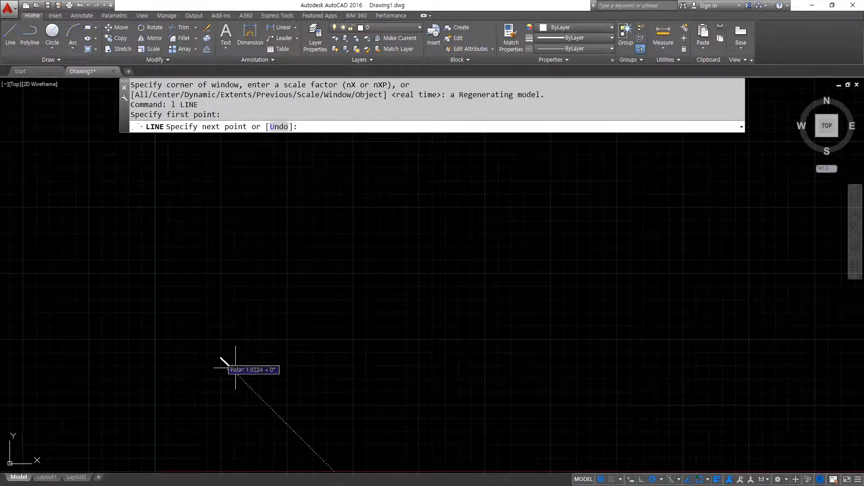
click(454, 358)
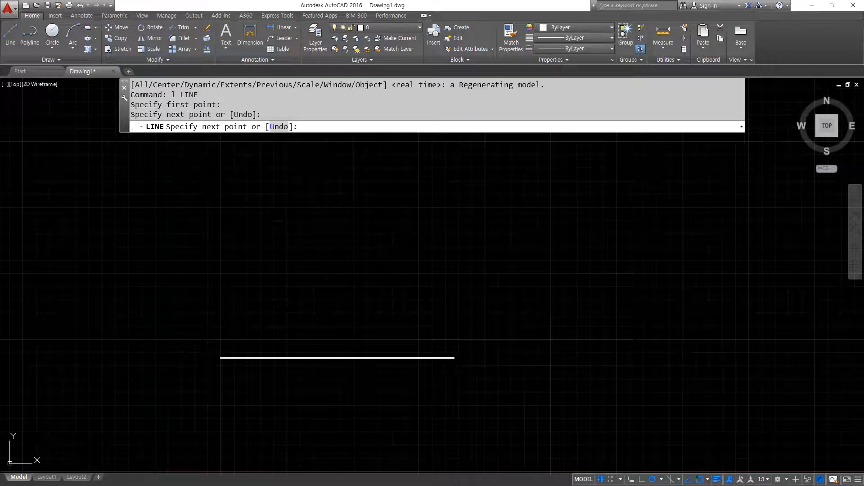
key(Return)
key(Return)
click(251, 390)
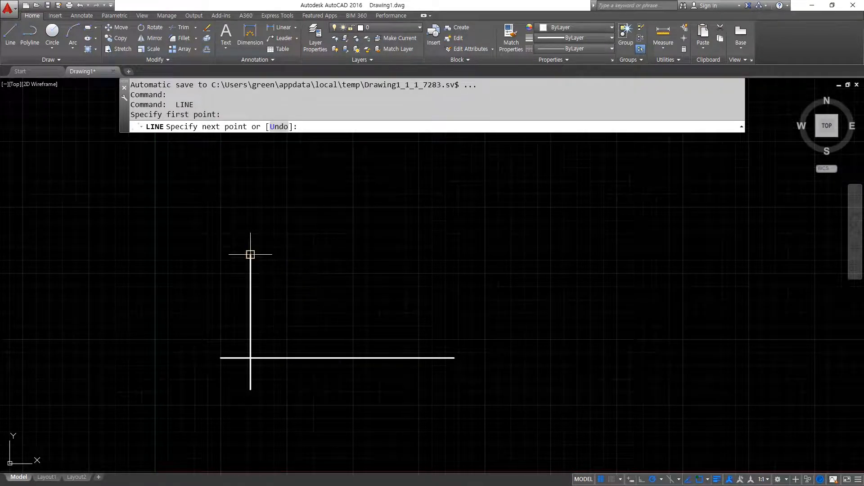
click(251, 251)
key(Return)
Step: Offset the horizontal line upward three times in succession at a distance of 8
scroll(271, 346, up, 2)
text(o)
key(Return)
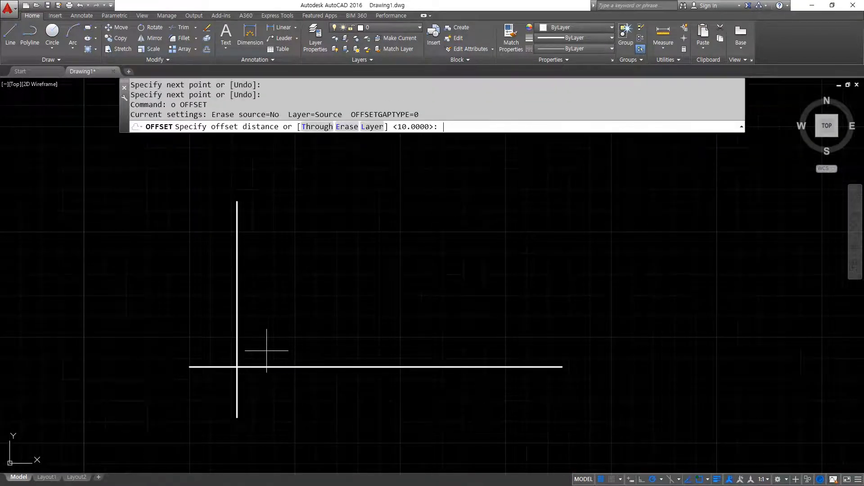
key(Return)
click(268, 367)
click(279, 348)
click(189, 350)
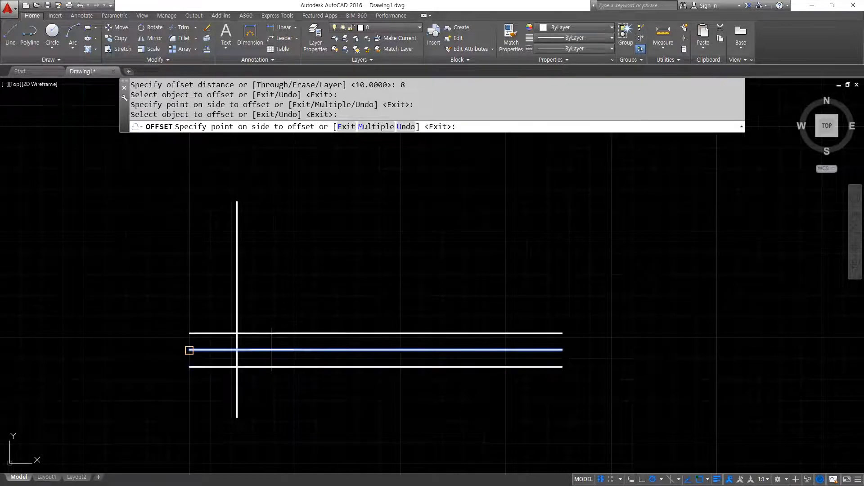
click(274, 333)
click(274, 333)
click(280, 298)
key(Return)
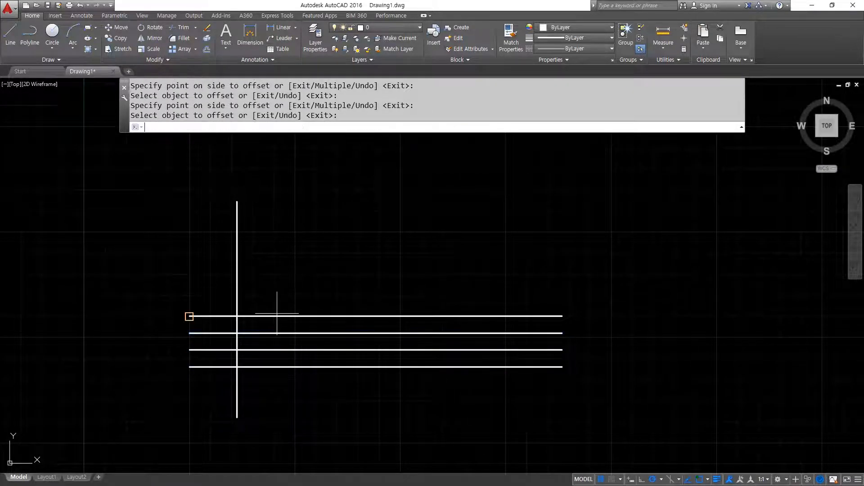
Step: Offset the vertical line 25 to the right, and offset that copy another 50 to the right
key(Return)
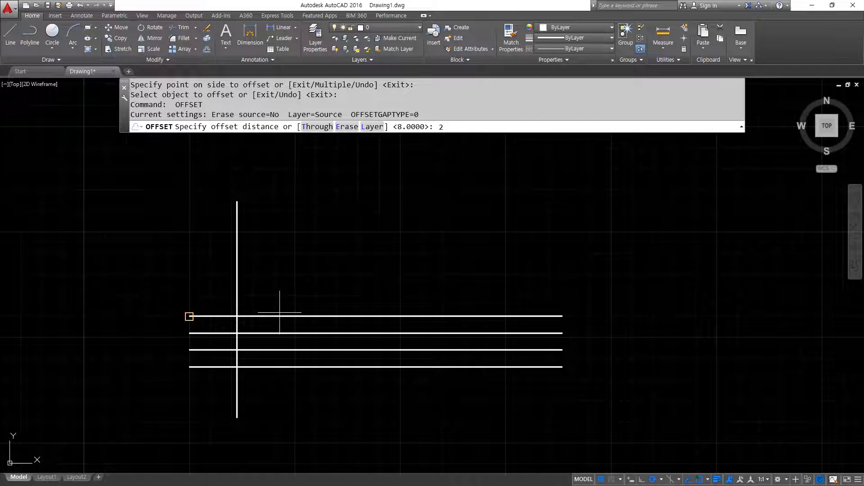
text(25)
key(Return)
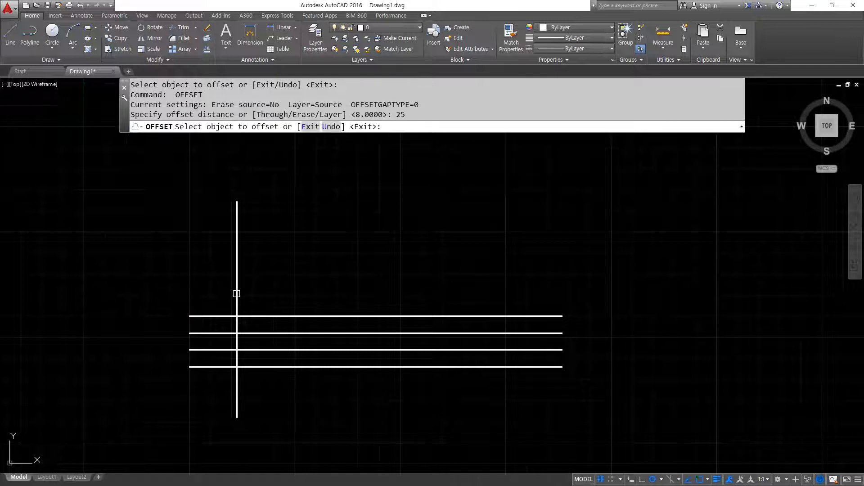
click(237, 294)
click(271, 296)
key(Return)
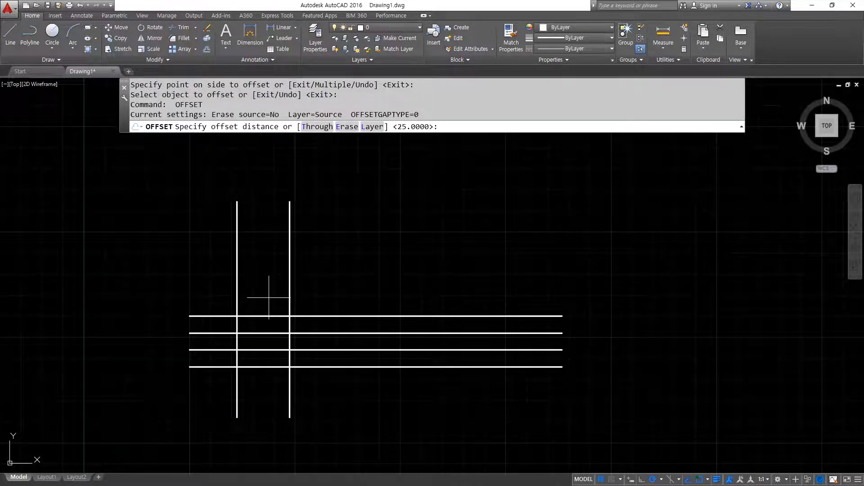
text(50)
key(Return)
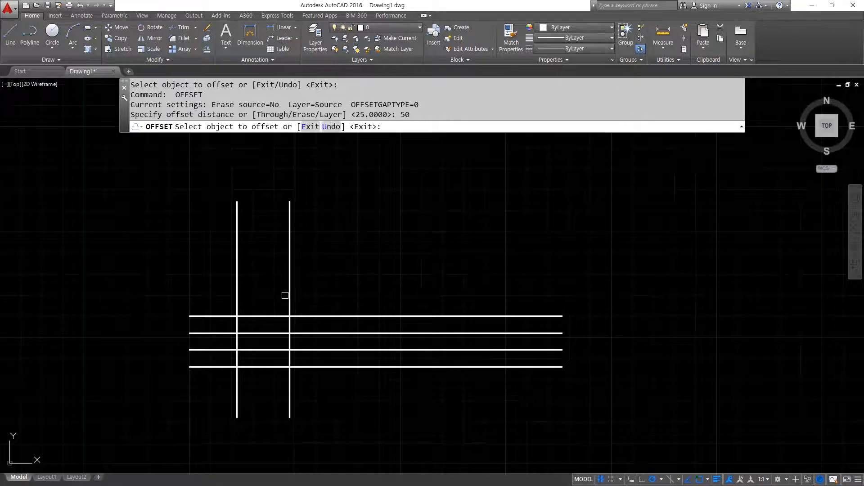
click(289, 297)
click(423, 372)
key(Return)
Step: Trim all line ends outside the grid with a fence to leave a table of three rows and two columns
text(tr)
key(Return)
key(Return)
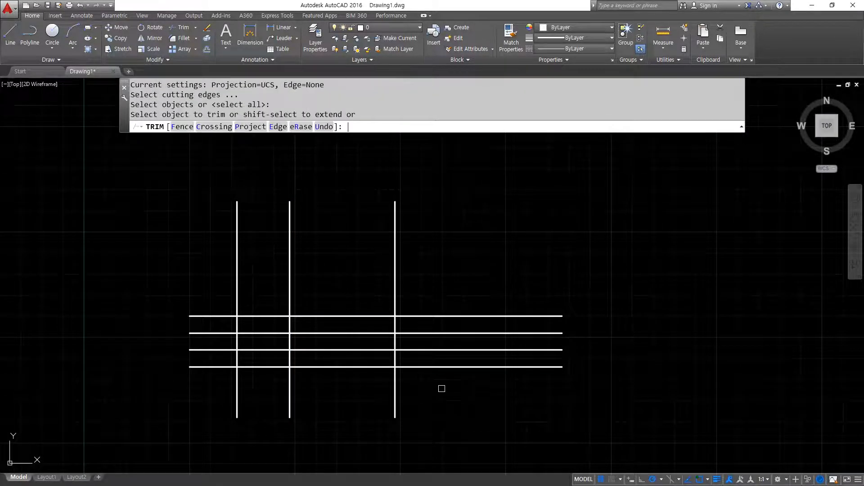
text(f)
key(Return)
click(453, 396)
click(194, 268)
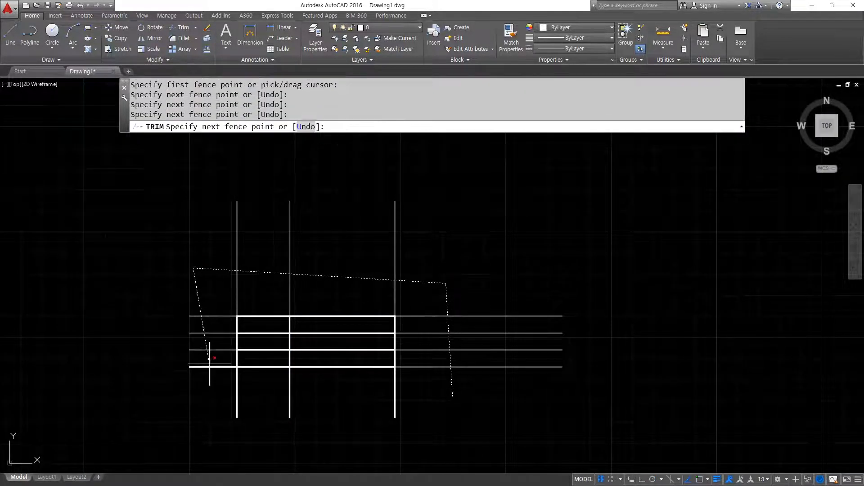
click(211, 387)
key(Return)
scroll(218, 301, up, 2)
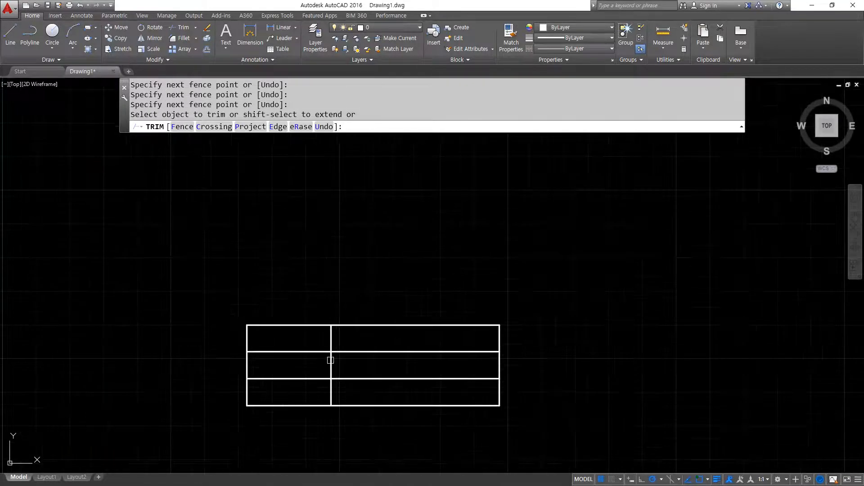
scroll(355, 381, up, 2)
middle_drag(356, 380, 324, 346)
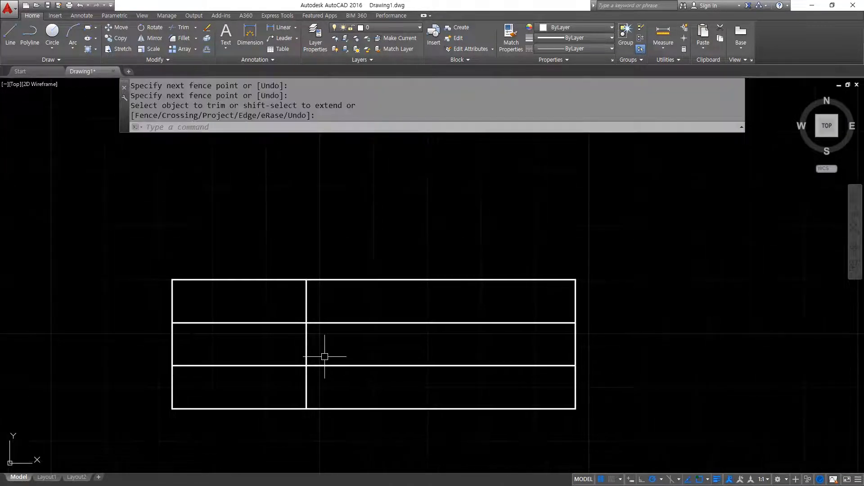
key(Return)
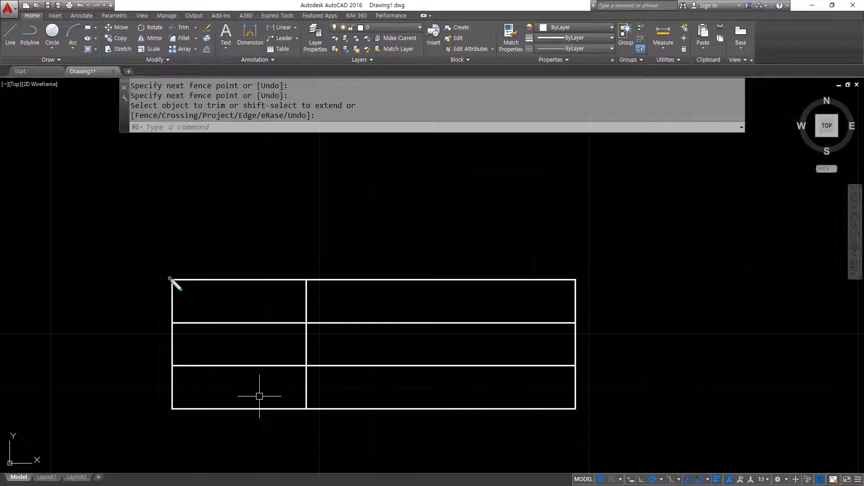
Step: Review the table's dimensions, marking the row height and the column widths of 25 and 50
mouse_move(171, 278)
mouse_down()
mouse_move(167, 316)
mouse_move(132, 297)
mouse_move(250, 275)
mouse_move(266, 281)
mouse_up()
mouse_move(216, 238)
mouse_down()
mouse_move(242, 233)
mouse_move(238, 257)
mouse_move(266, 233)
mouse_up()
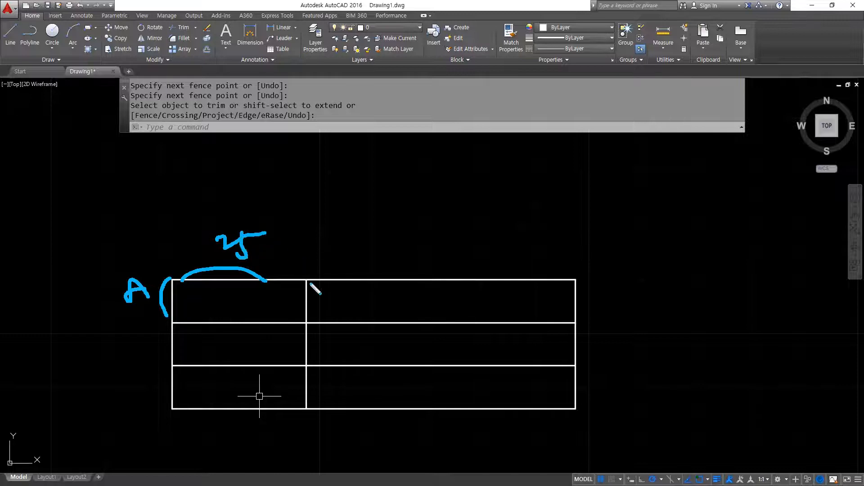
mouse_move(312, 275)
mouse_down()
mouse_move(540, 266)
mouse_move(562, 277)
mouse_up()
mouse_move(464, 201)
mouse_down()
mouse_move(456, 229)
mouse_move(477, 209)
mouse_up()
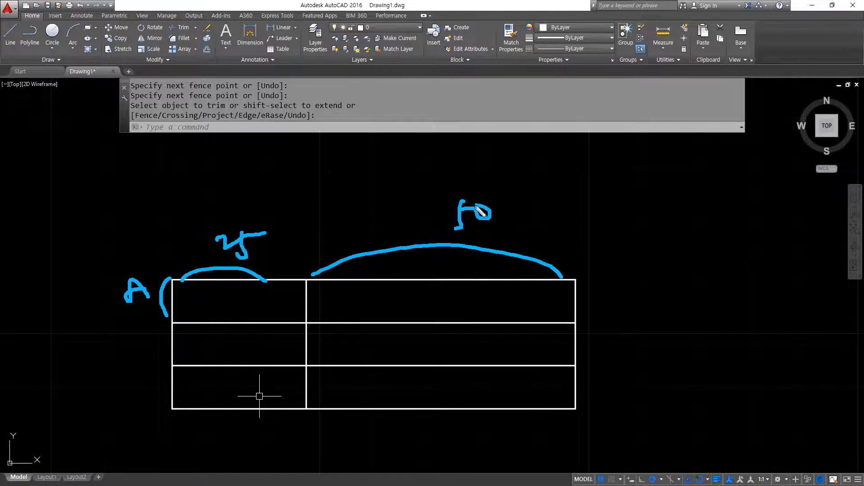
key(Escape)
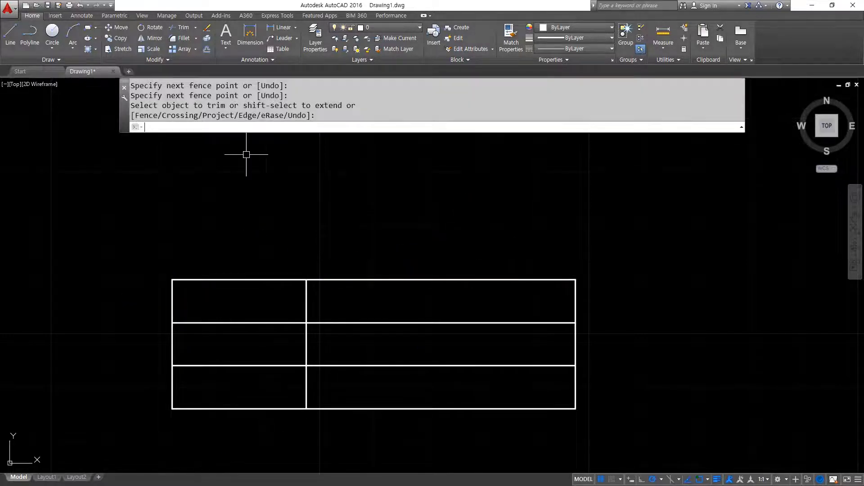
Step: Examine the table's left column, marking the centered text position within its cells
mouse_move(266, 423)
mouse_down()
mouse_move(145, 375)
mouse_move(311, 286)
mouse_move(297, 431)
mouse_up()
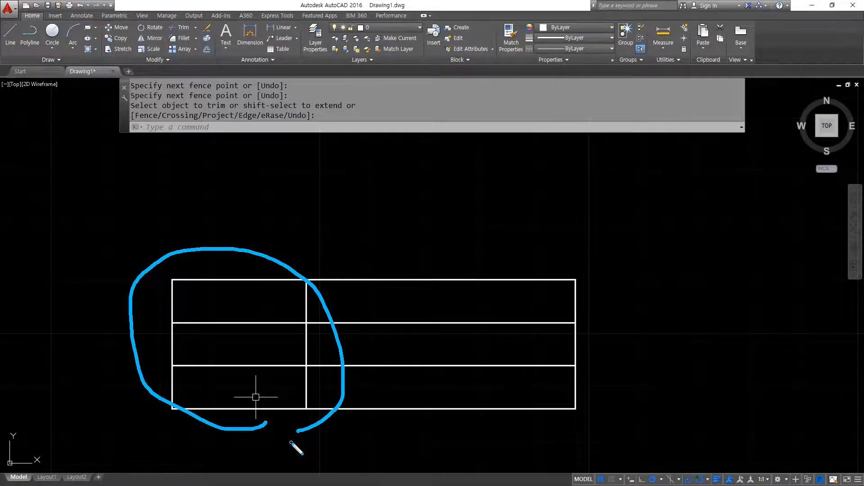
key(Escape)
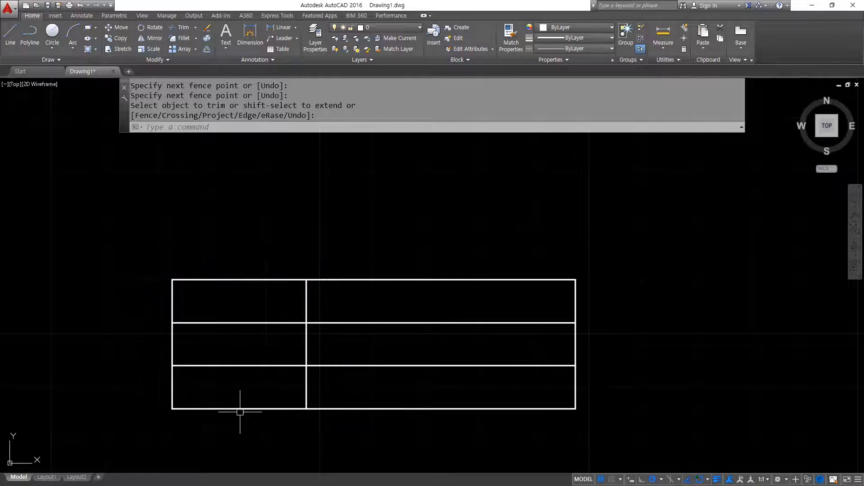
key(ctrl+shift+d)
mouse_move(234, 312)
mouse_down()
mouse_move(222, 308)
mouse_move(250, 312)
mouse_move(222, 298)
mouse_up()
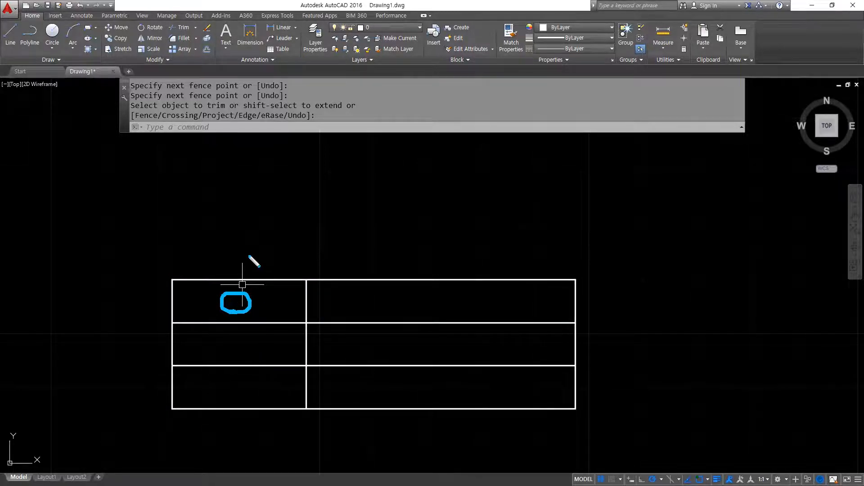
drag(236, 243, 251, 477)
key(Escape)
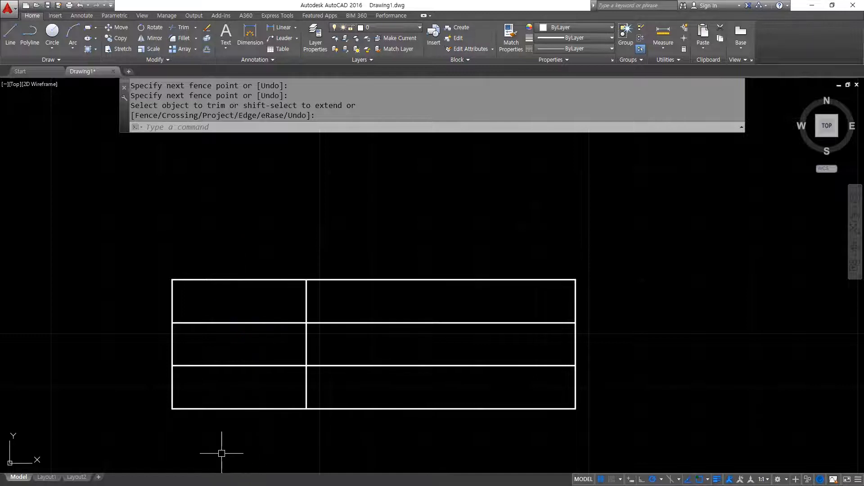
Step: Draw a continuous zigzag of diagonal lines through the corners of the three left-column cells, starting at the table's top-left corner
text(l)
key(Return)
click(173, 281)
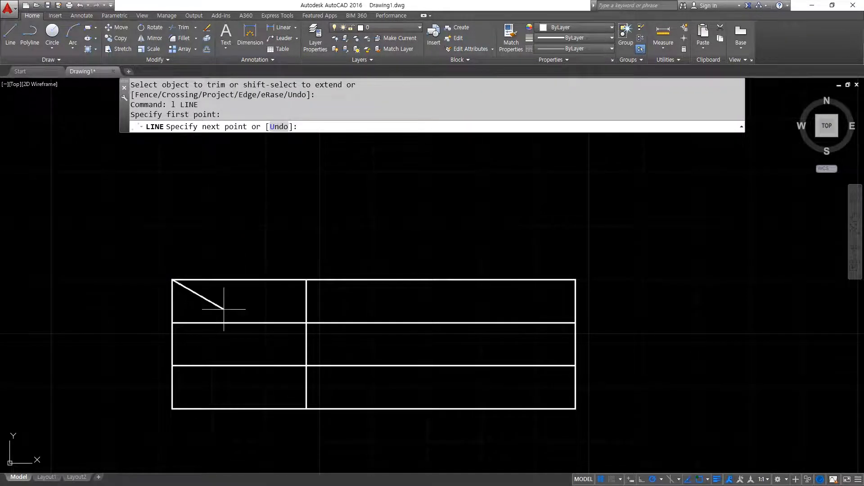
click(306, 323)
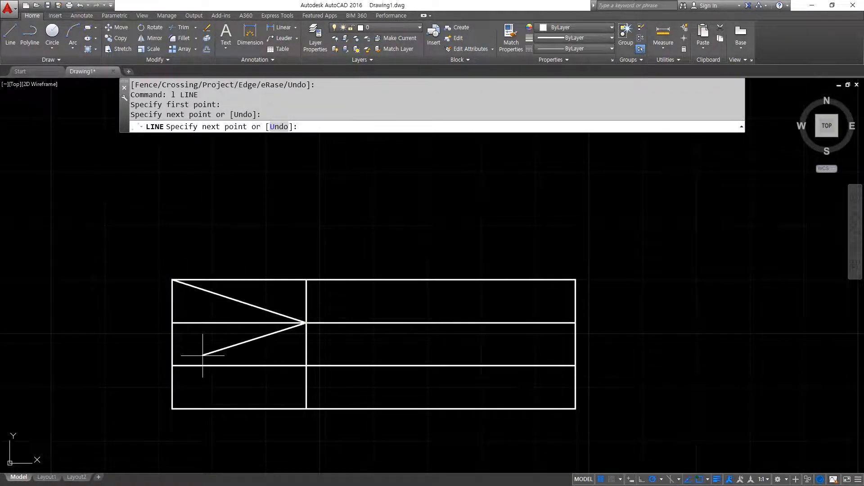
click(173, 365)
click(306, 409)
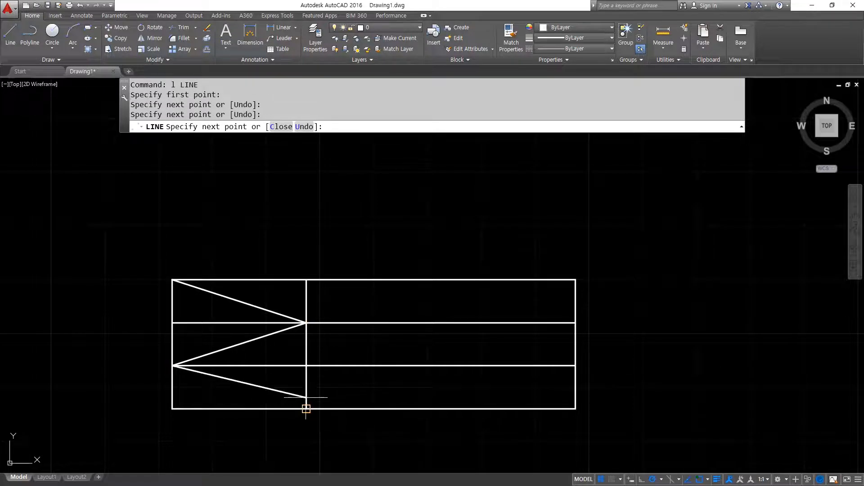
key(Return)
Step: Add the single-line text "날 짜" with Middle justification at the midpoint of the top-left cell's diagonal, height 2.5 and rotation 0
scroll(243, 264, up, 2)
text(dt)
key(Return)
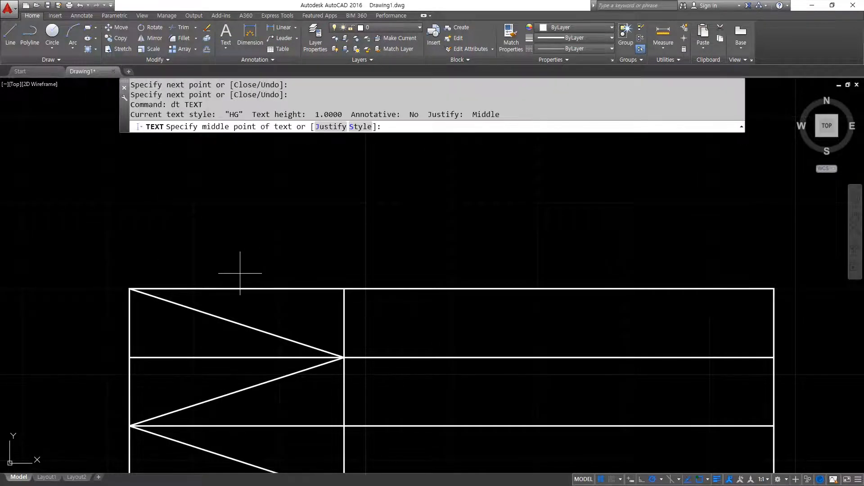
click(333, 127)
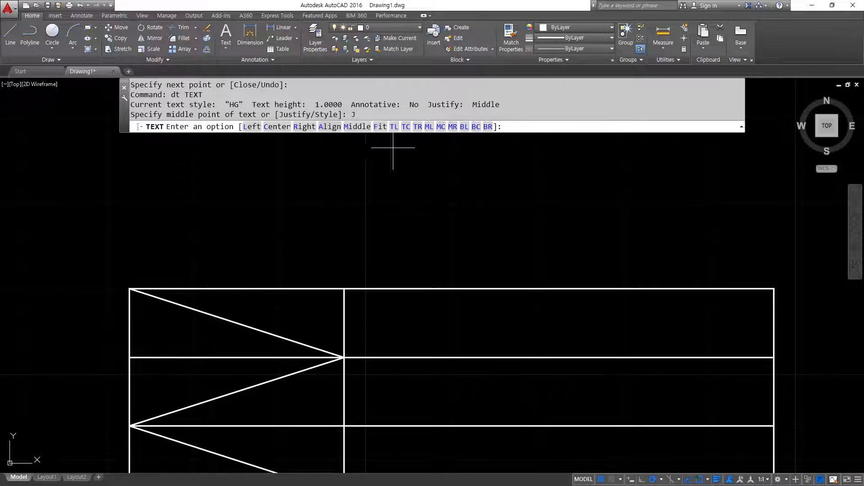
click(352, 127)
click(241, 325)
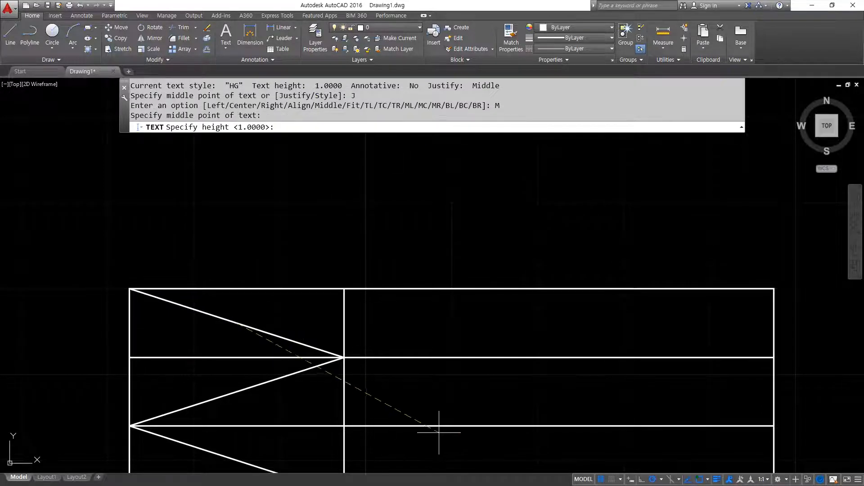
text(2.5)
key(Return)
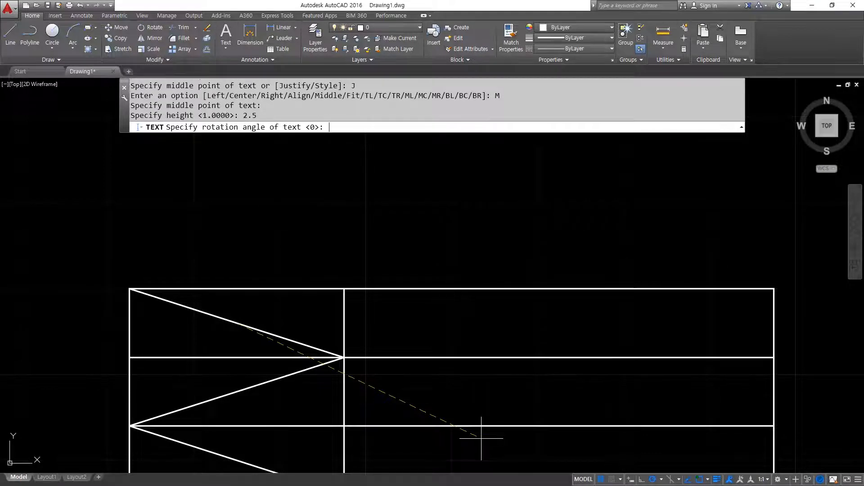
key(Return)
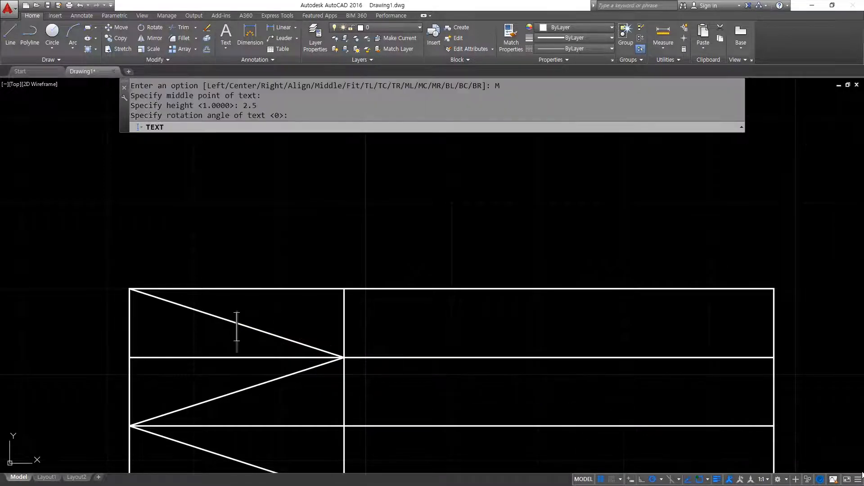
text(날)
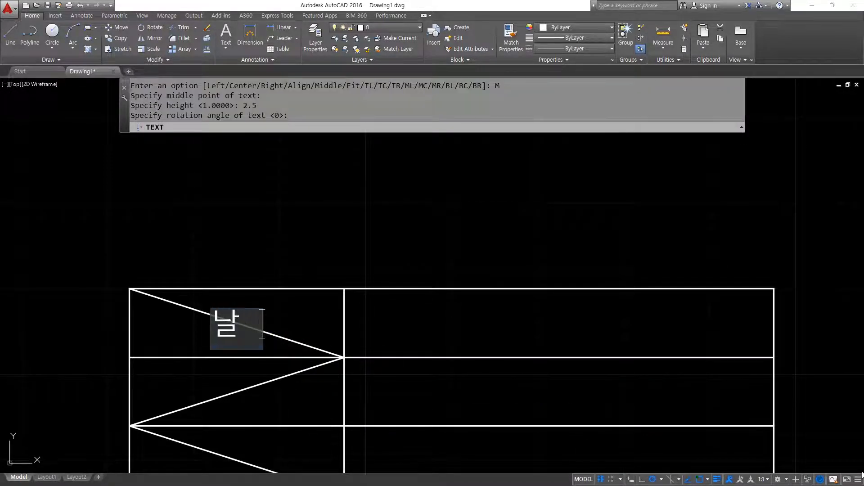
text(ㅉㅏ)
key(Return)
key(Return)
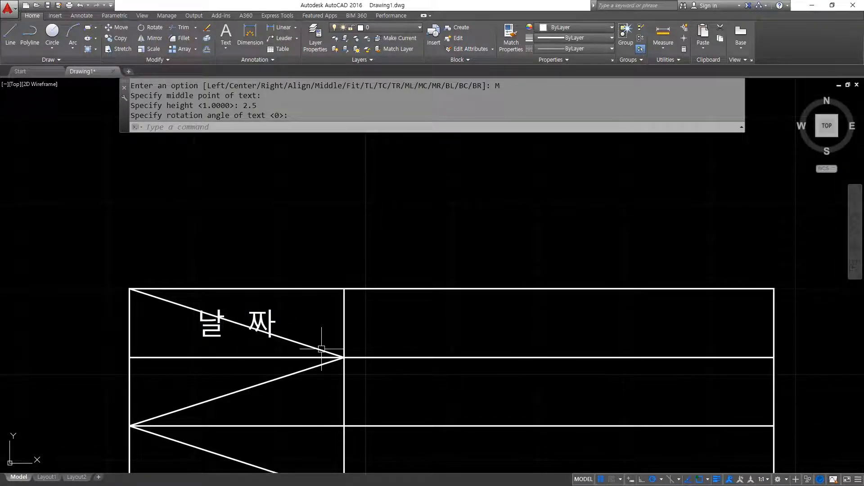
Step: Erase the three diagonal guide lines from the cells of the table's left column
click(288, 340)
key(Delete)
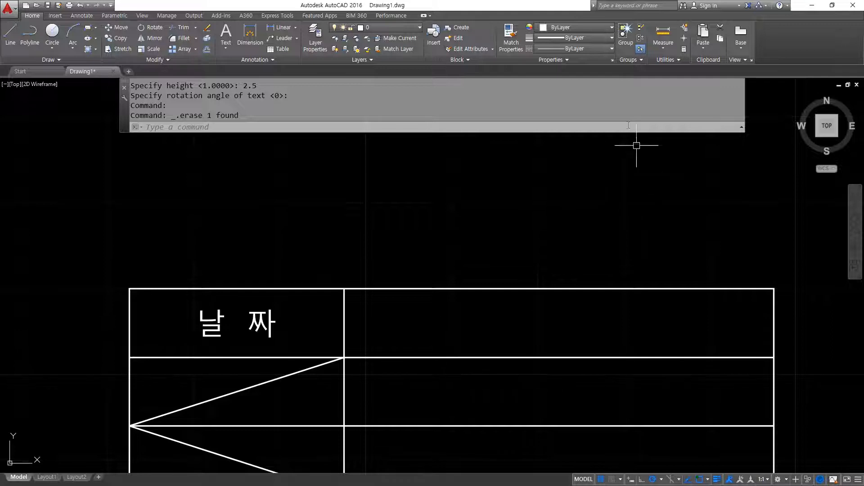
scroll(439, 315, down, 2)
middle_drag(416, 319, 392, 234)
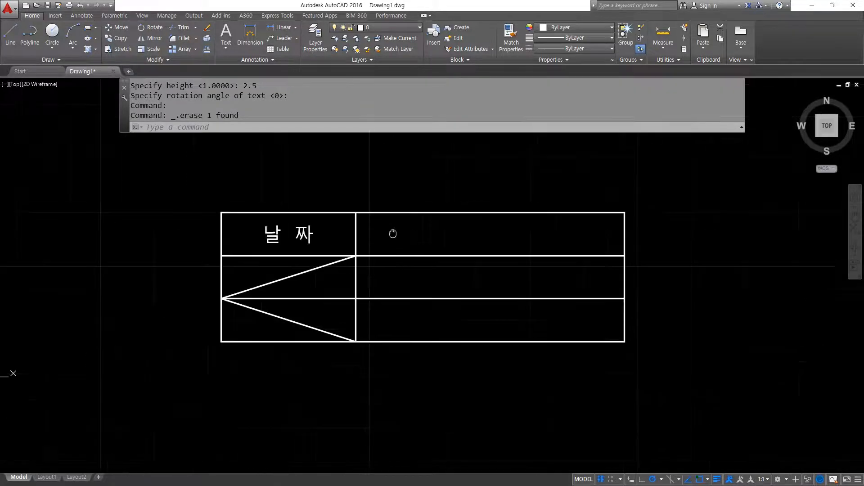
click(284, 279)
click(288, 319)
text(e)
key(Return)
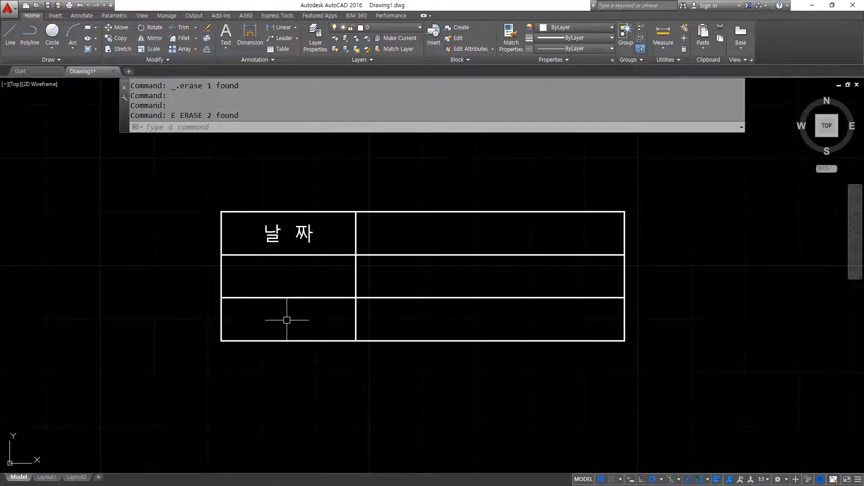
Step: Add the multiline text "날 짜" with Middle Center justification, spanning the second-row cell of the left column
text(t)
key(Return)
scroll(220, 255, up, 2)
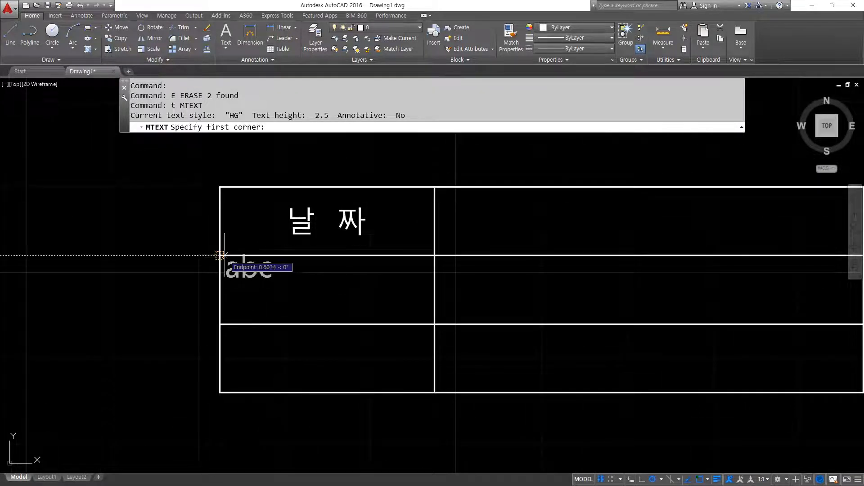
click(219, 256)
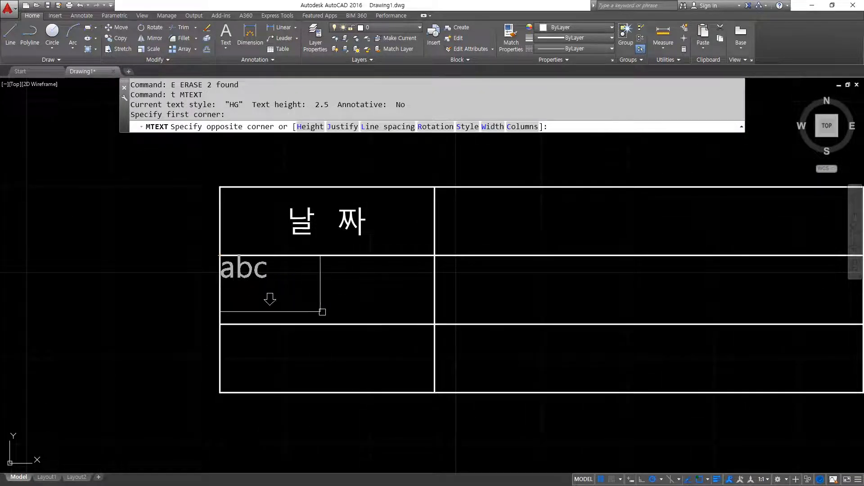
click(434, 324)
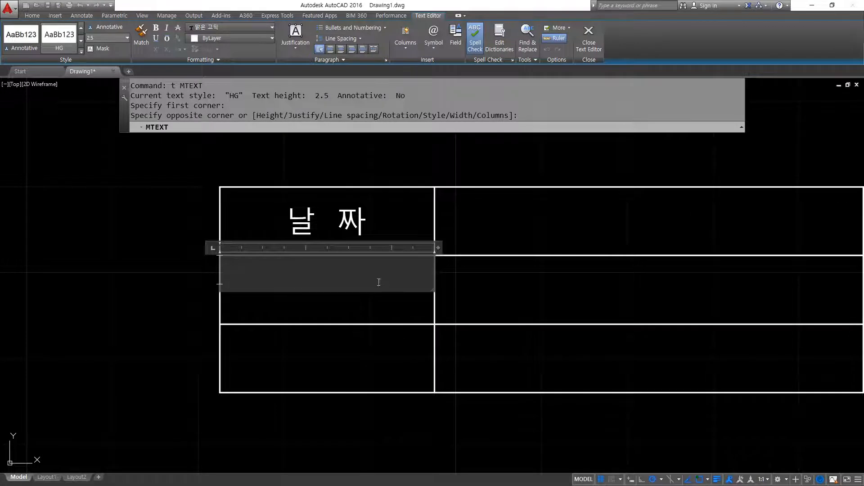
click(293, 53)
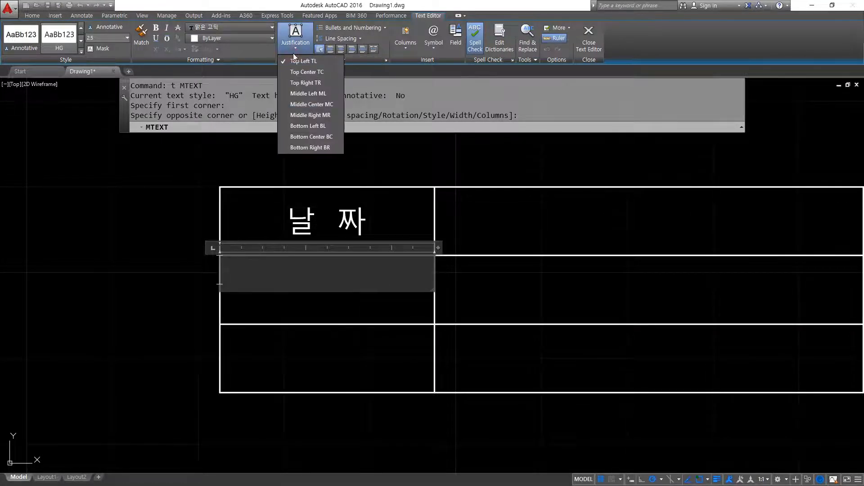
click(297, 106)
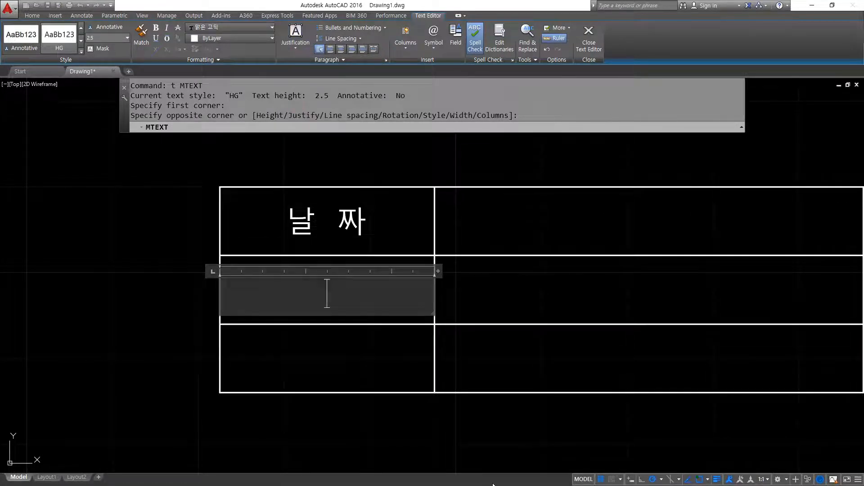
text(날 W)
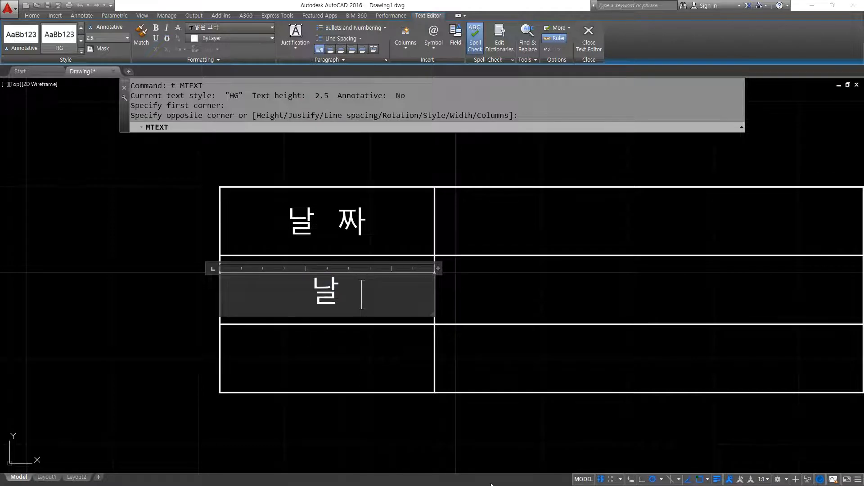
text(짜)
key(ctrl+Return)
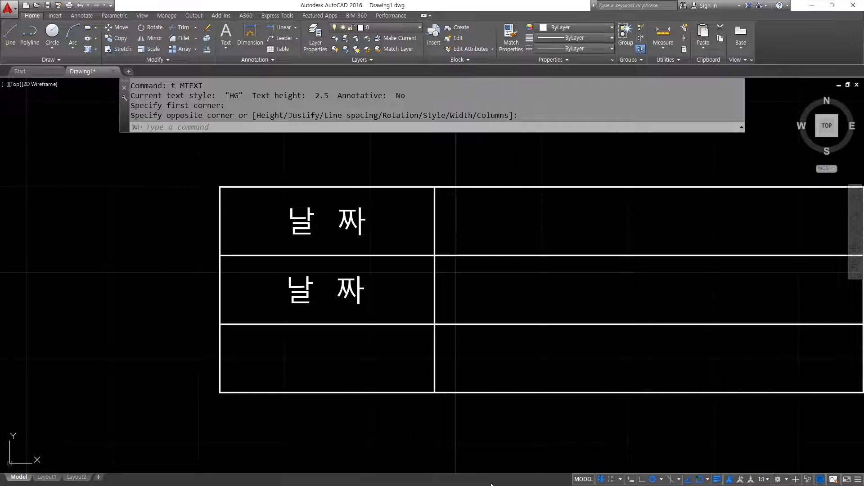
Step: Examine the table's right column, marking the text area and its vertical alignment line near the column divider
middle_drag(581, 311, 366, 315)
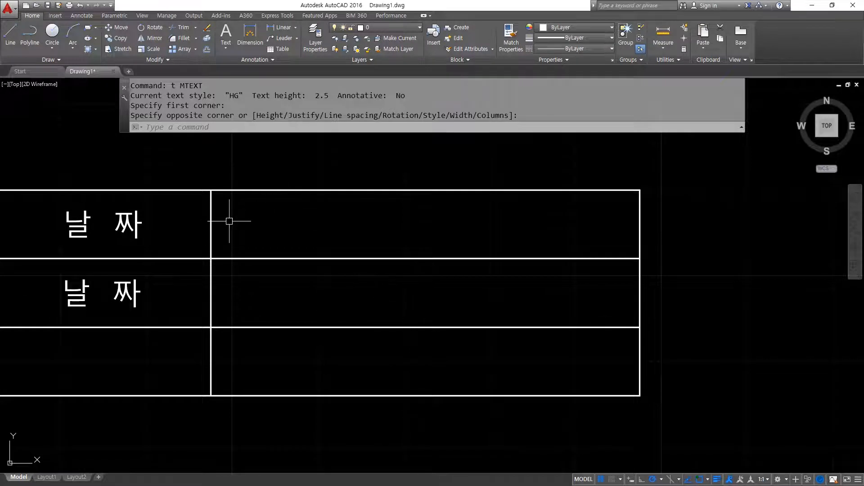
mouse_move(246, 311)
mouse_down()
mouse_move(275, 266)
mouse_move(270, 316)
mouse_up()
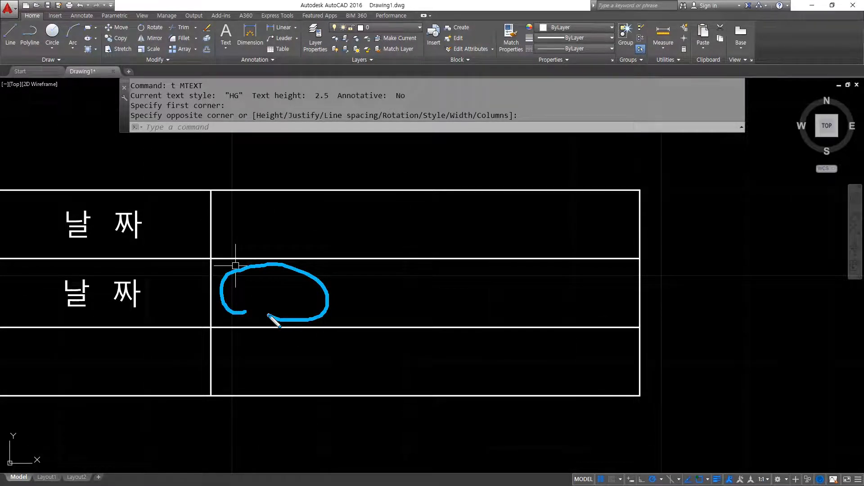
drag(241, 229, 242, 399)
key(Escape)
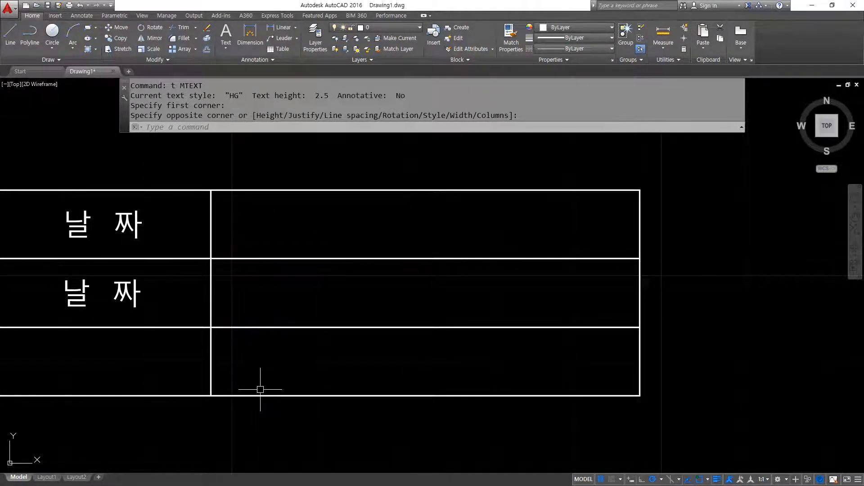
Step: Add the indented multiline text "2022-10-06" with Middle Left justification, spanning the second-row cell of the right column
text(TEXT)
key(Return)
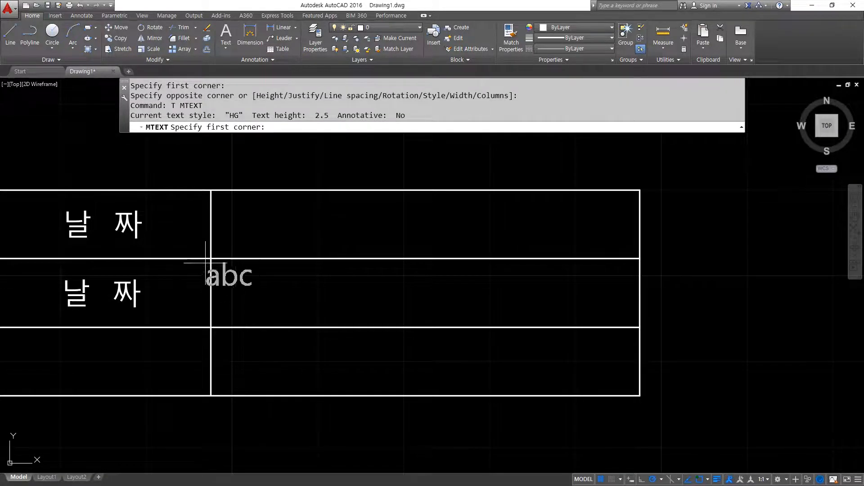
click(211, 259)
click(639, 327)
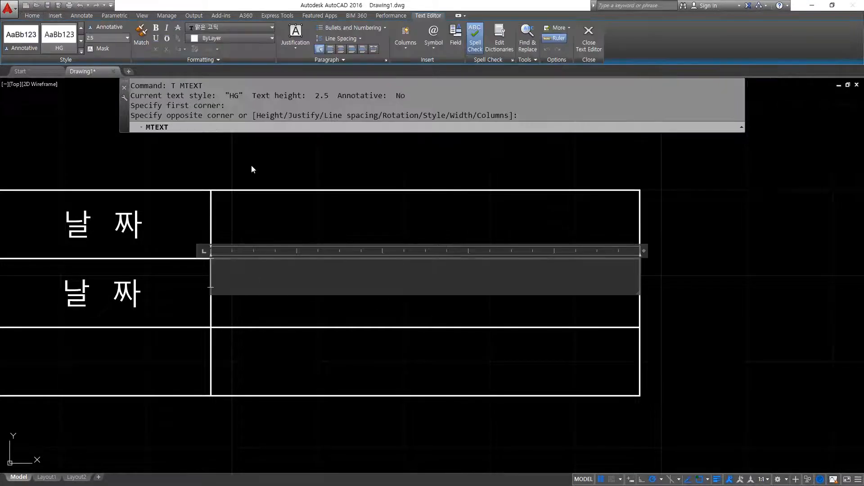
click(295, 36)
click(301, 94)
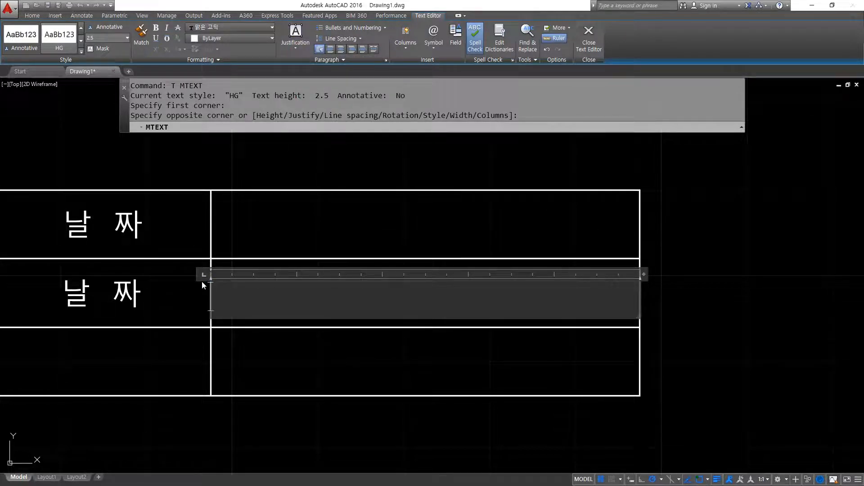
key(super+plus)
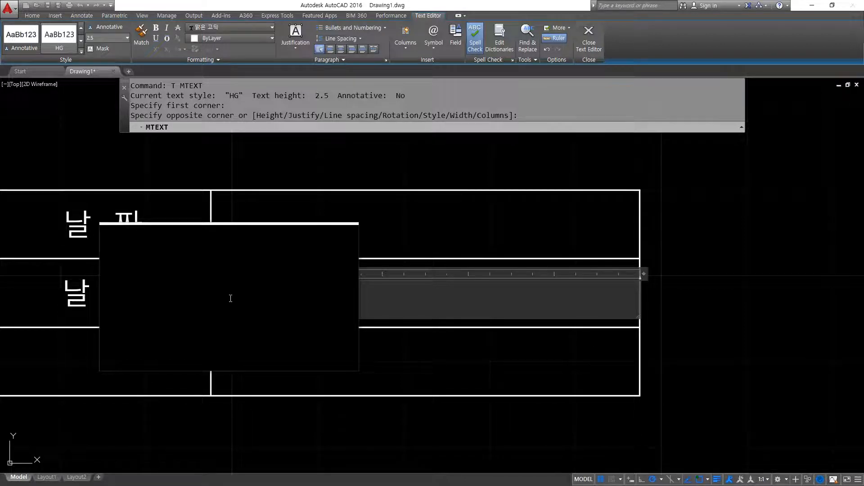
text(06)
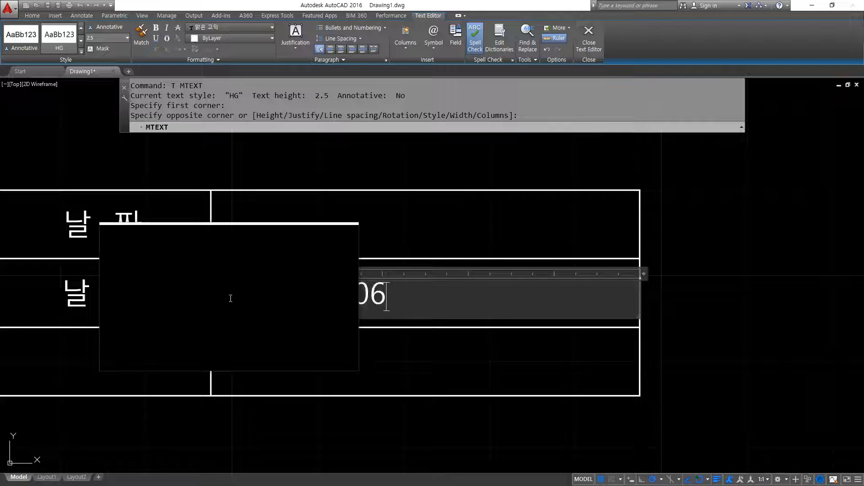
key(ctrl+Return)
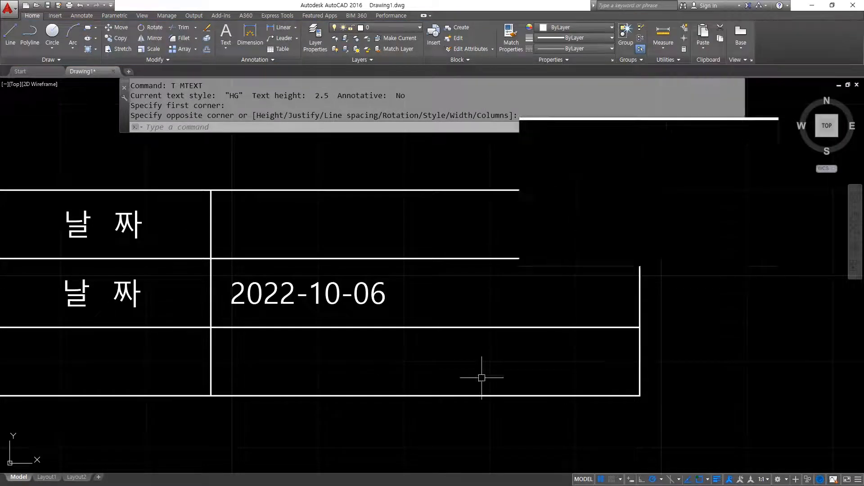
Step: Examine the date text's starting edge, marking its vertical alignment line and the matching text position in the cell above
key(ctrl+2)
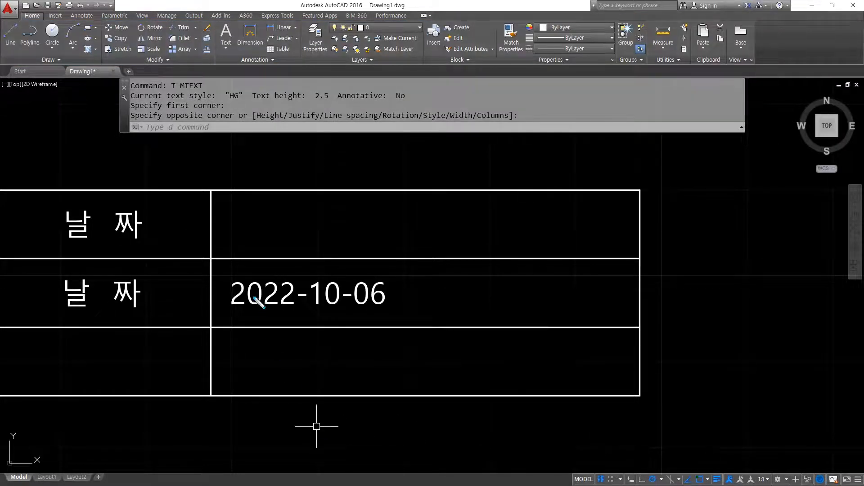
shift+drag(232, 237, 232, 400)
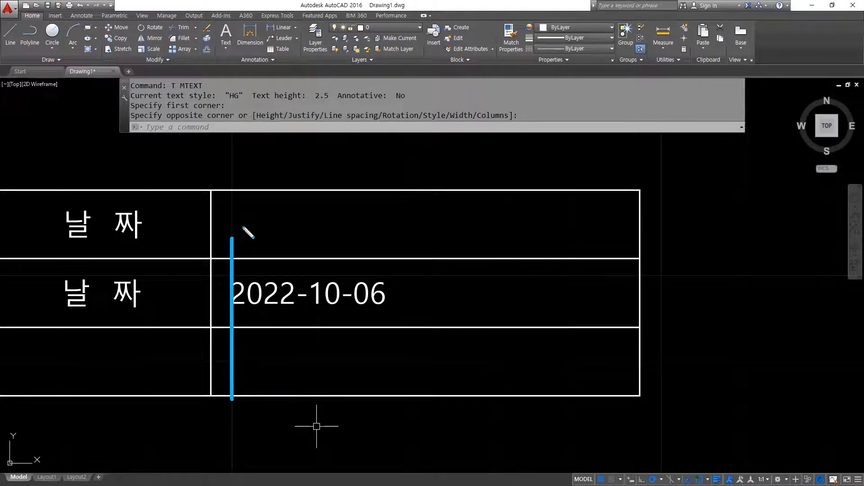
drag(299, 213, 288, 243)
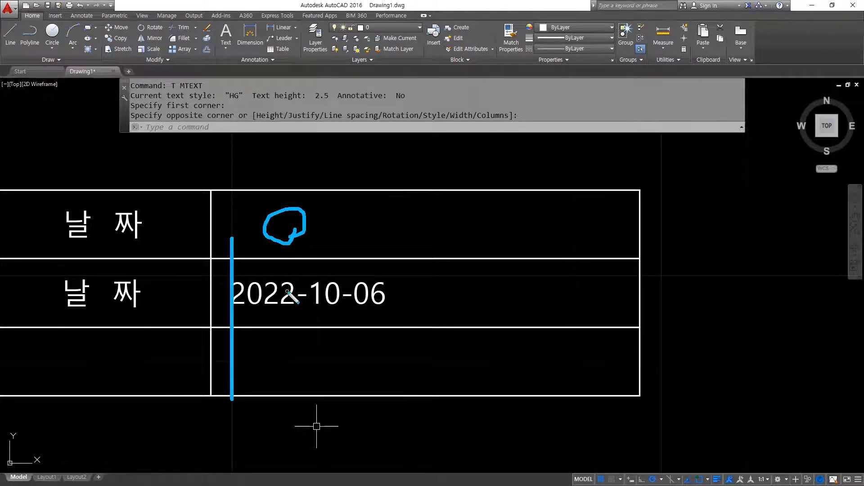
key(Escape)
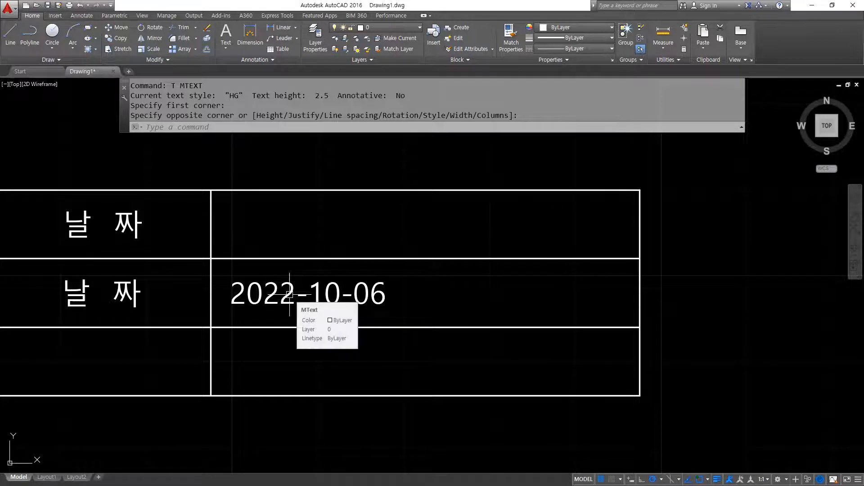
Step: Trim the column divider out of the top row and redraw that segment as a separate line between the row borders
text(tr)
key(Return)
key(Return)
click(210, 225)
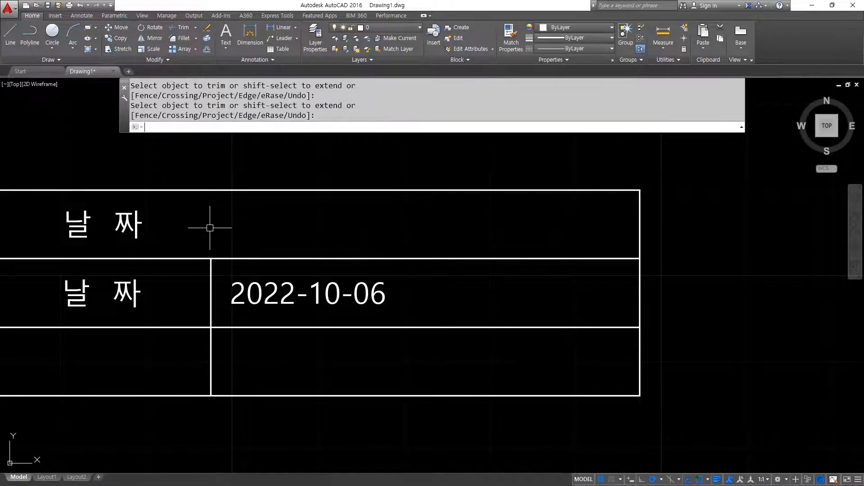
text(l)
key(Return)
click(211, 258)
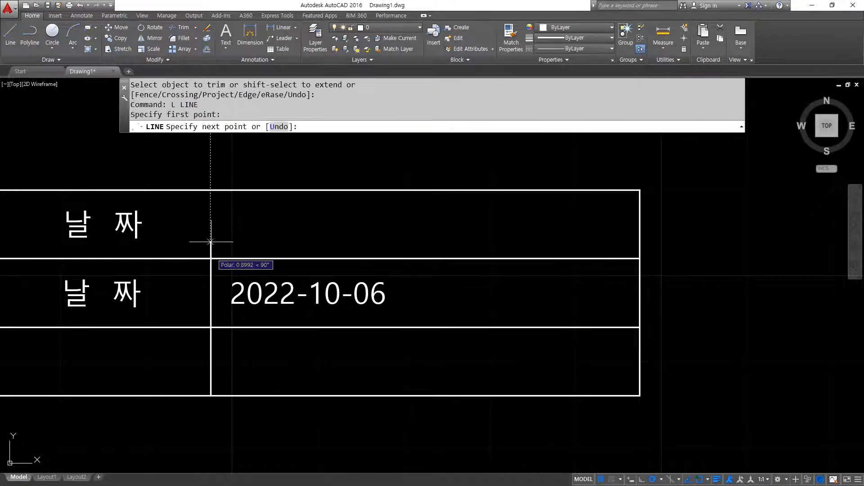
click(210, 189)
key(Return)
Step: Draw a horizontal guide line through the middle of the top-right cell and a short vertical line crossing it near the column divider
text(l)
key(Return)
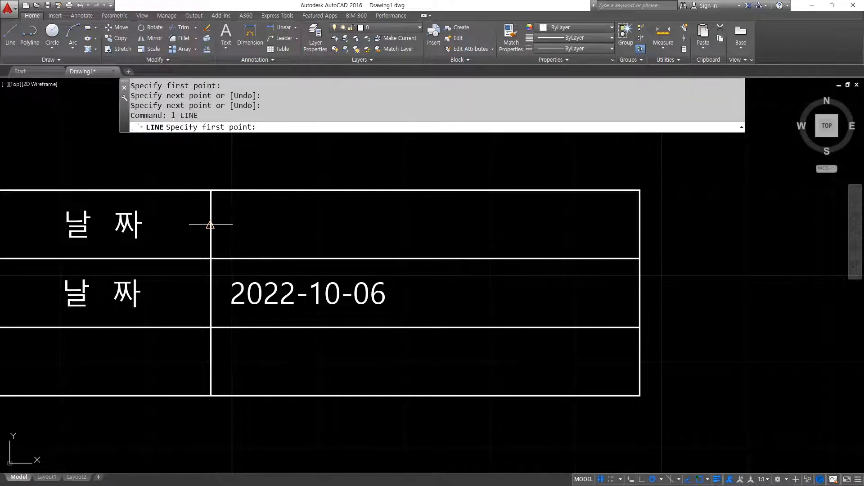
click(211, 223)
click(639, 223)
key(Return)
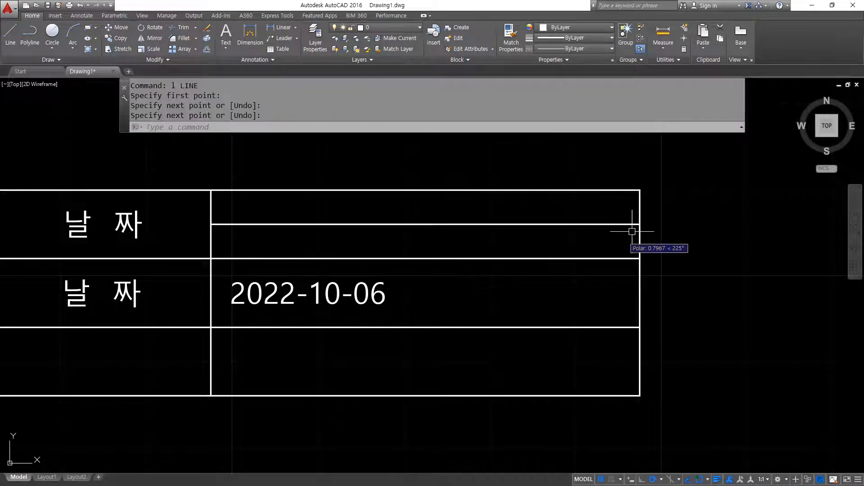
key(Return)
click(233, 209)
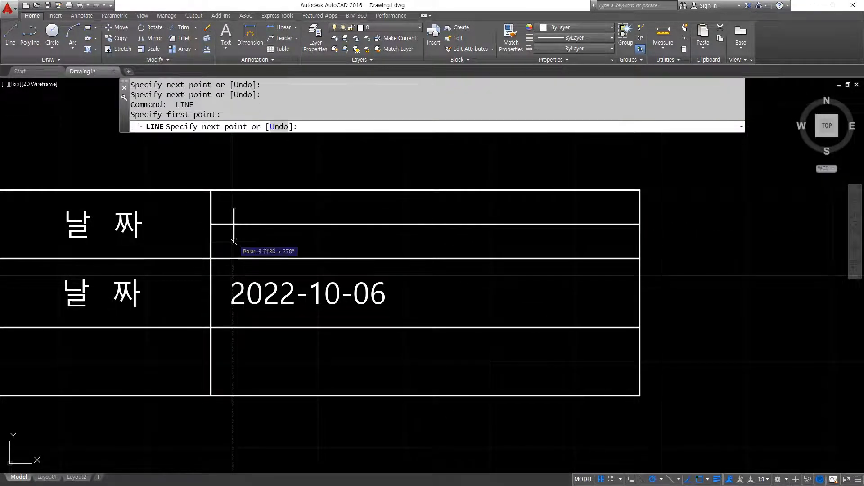
click(233, 244)
key(Escape)
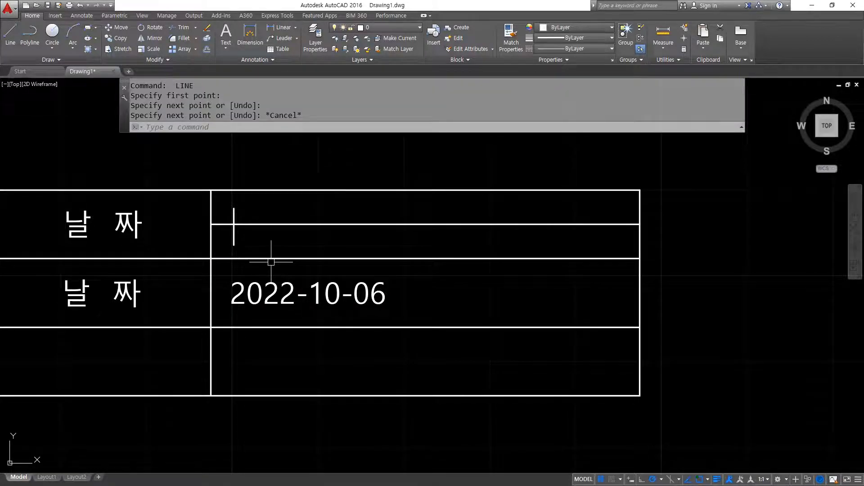
Step: Add single-line text beginning with "20" in Middle Left justification at the guide lines' crossing, height 2.5 and rotation 0
text(dt)
key(Return)
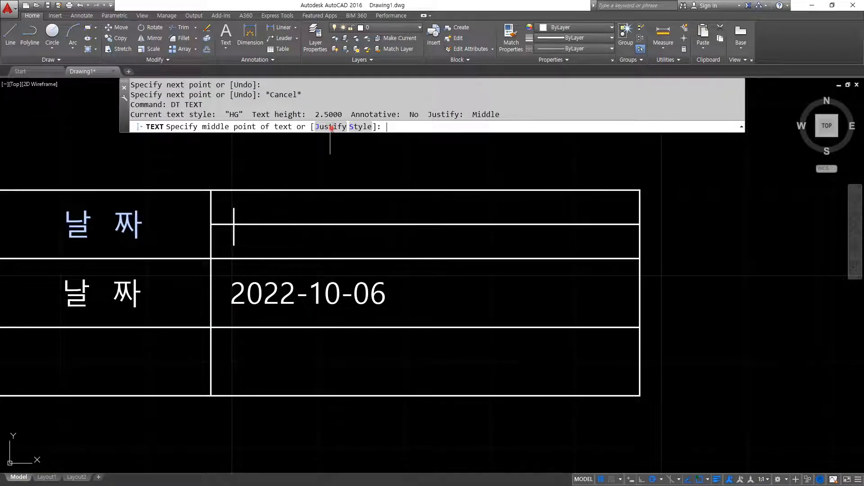
click(331, 126)
click(445, 127)
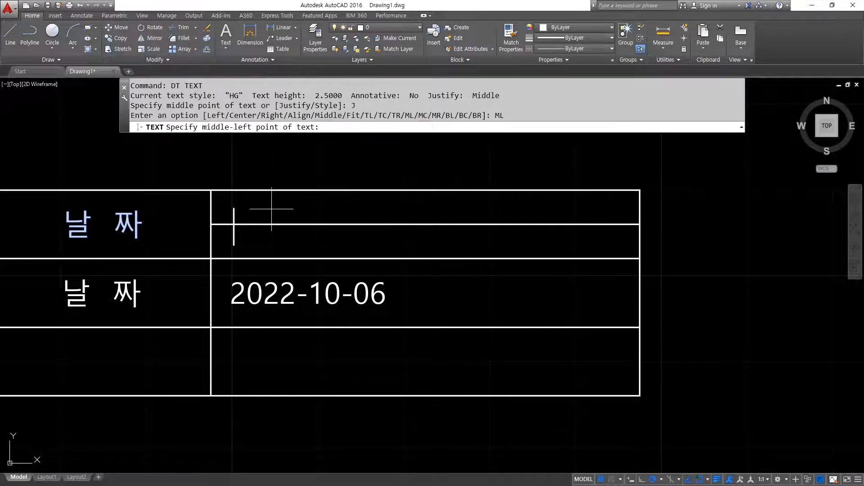
click(234, 223)
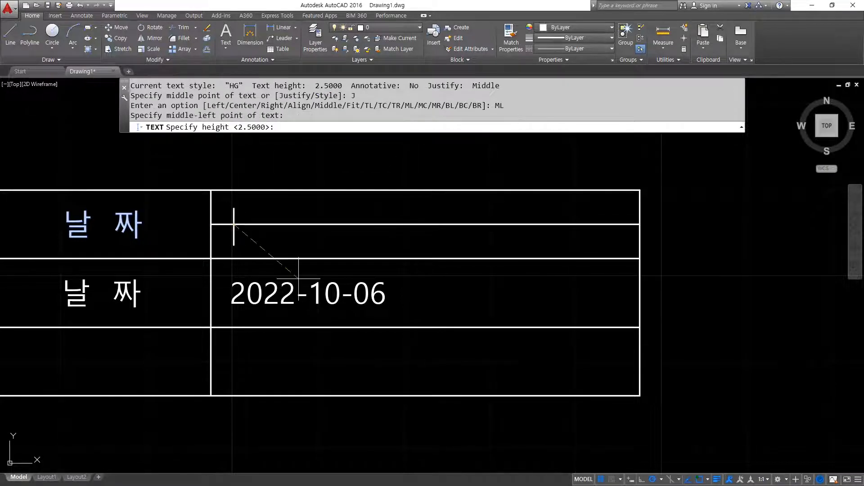
key(Return)
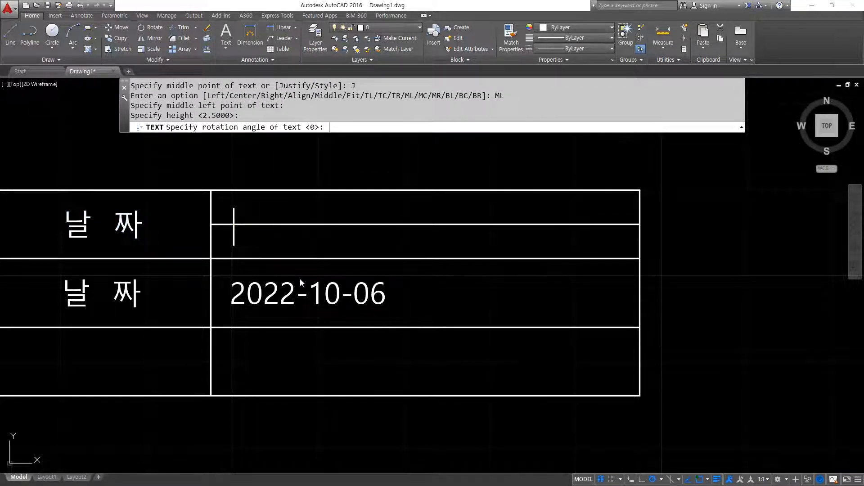
key(Return)
text(20)
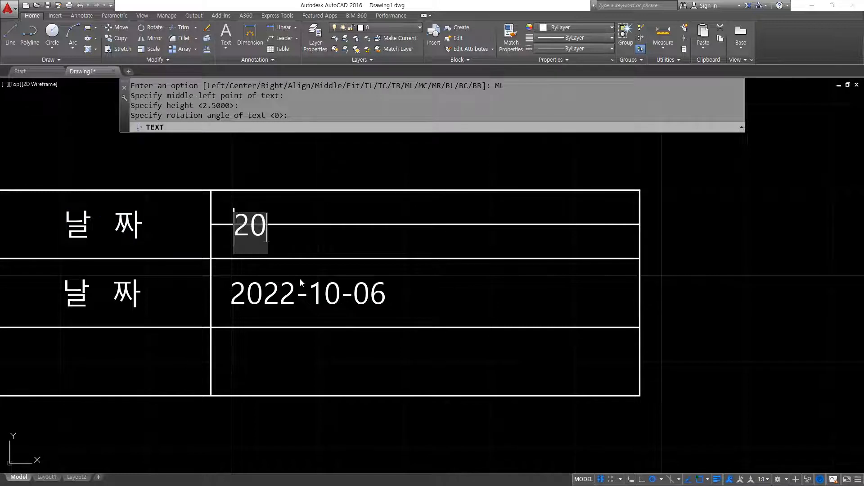
Step: Finish the single-line text 2022-10-06 in the right cell of the table's upper 날짜 row
text(22-10-06)
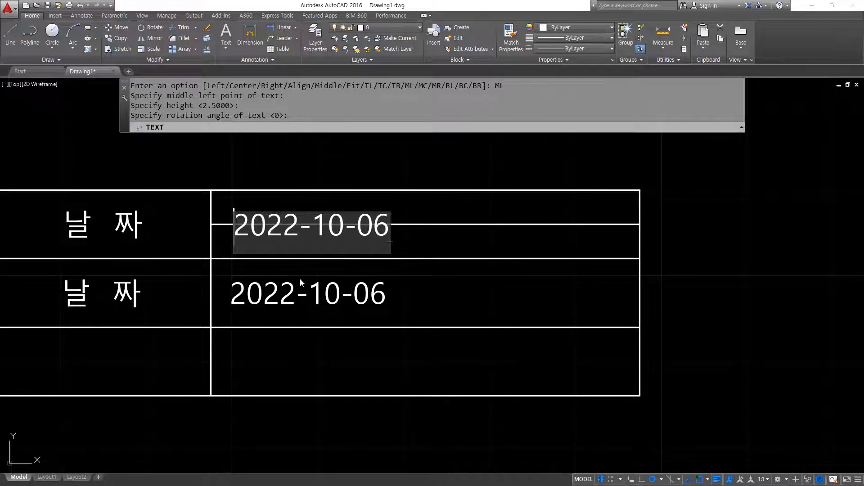
key(Return)
key(Return)
Step: Erase the horizontal and vertical helper lines at the date text in the table's upper row
click(403, 225)
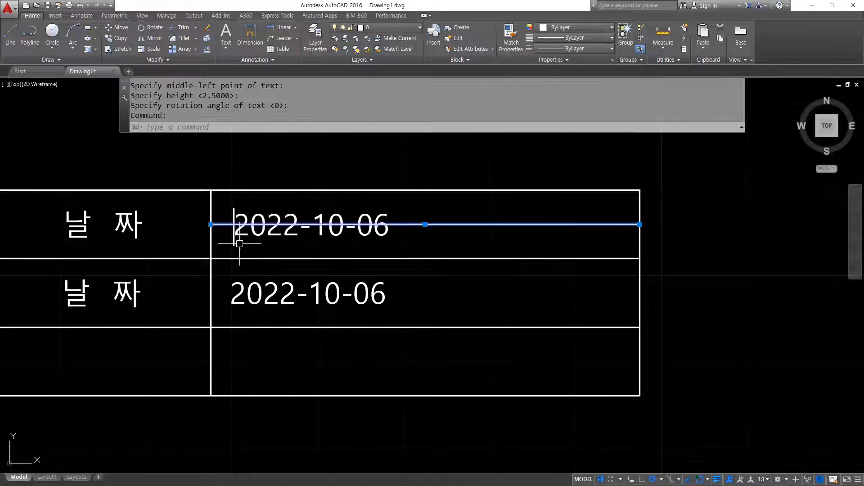
click(234, 242)
text(e)
key(Return)
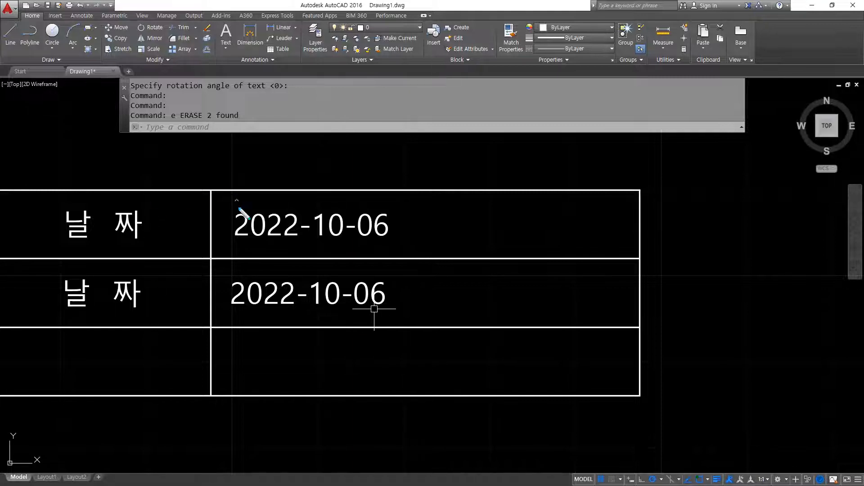
mouse_move(247, 229)
mouse_down()
mouse_move(181, 203)
mouse_move(210, 225)
mouse_move(257, 170)
mouse_move(315, 161)
mouse_move(318, 188)
mouse_move(350, 185)
mouse_move(344, 181)
mouse_move(401, 160)
mouse_move(385, 214)
mouse_up()
mouse_move(249, 306)
mouse_down()
mouse_move(231, 318)
mouse_move(262, 373)
mouse_move(289, 363)
mouse_move(309, 376)
mouse_move(315, 349)
mouse_move(347, 388)
mouse_move(401, 357)
mouse_move(410, 395)
mouse_move(421, 347)
mouse_move(426, 402)
mouse_up()
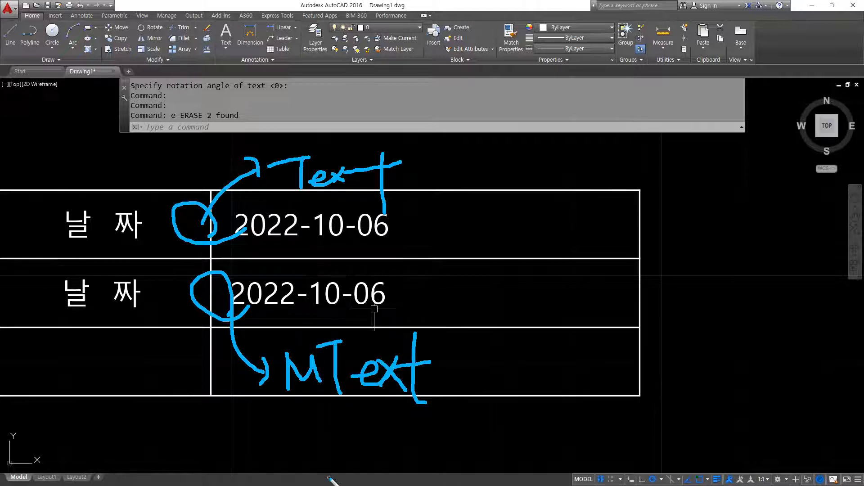
key(Escape)
Step: Erase the entire table together with all of its label and date texts
scroll(422, 292, down, 4)
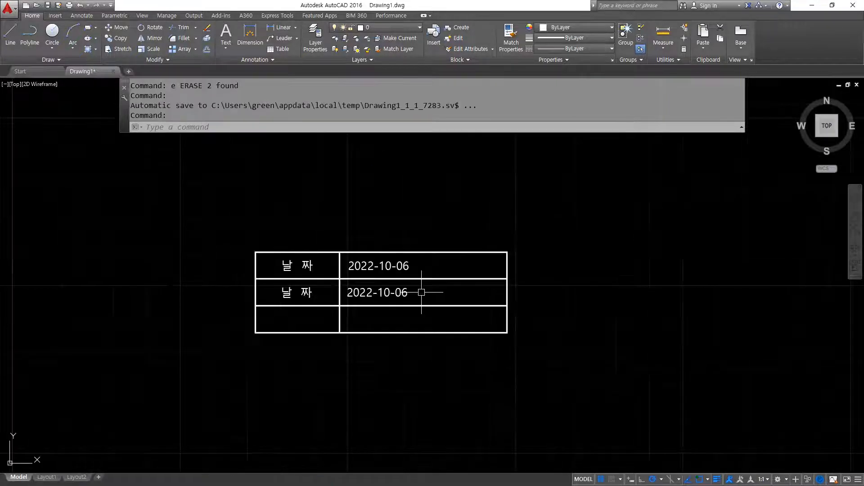
click(554, 386)
click(251, 188)
text(e)
key(Return)
Step: Draw a circle with a radius of 10 in the empty drawing area
text(z)
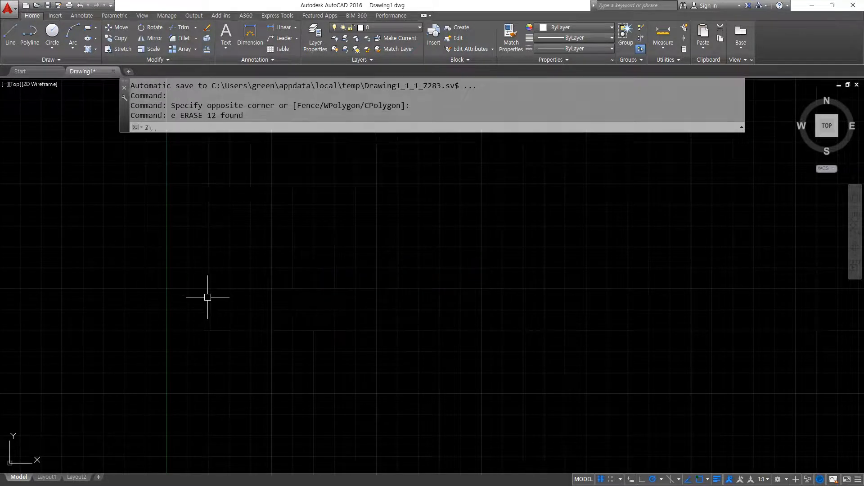
key(Return)
text(a)
key(Return)
text(c)
key(Return)
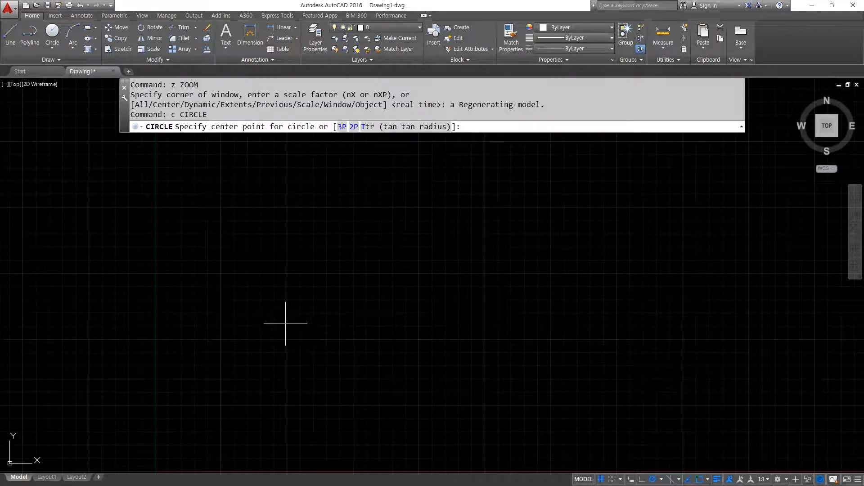
click(284, 319)
text(10)
key(Return)
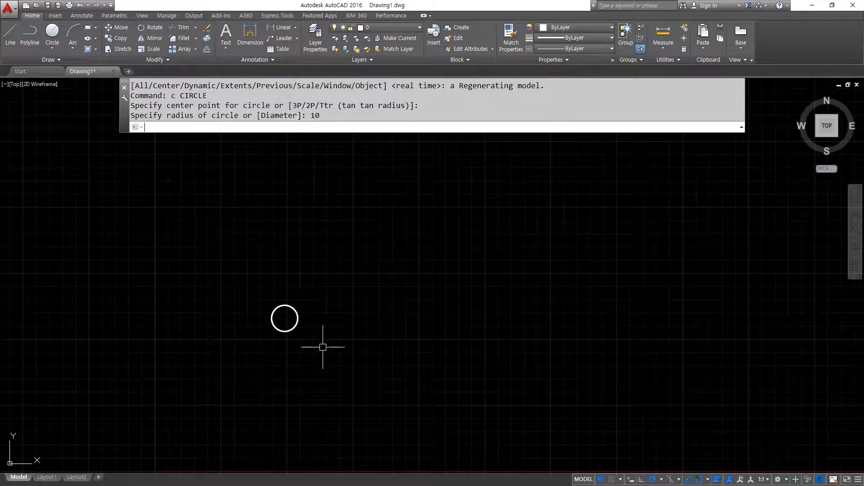
Step: Draw a horizontal line 120 long from the circle's left quadrant, running right through the circle
scroll(318, 333, up, 4)
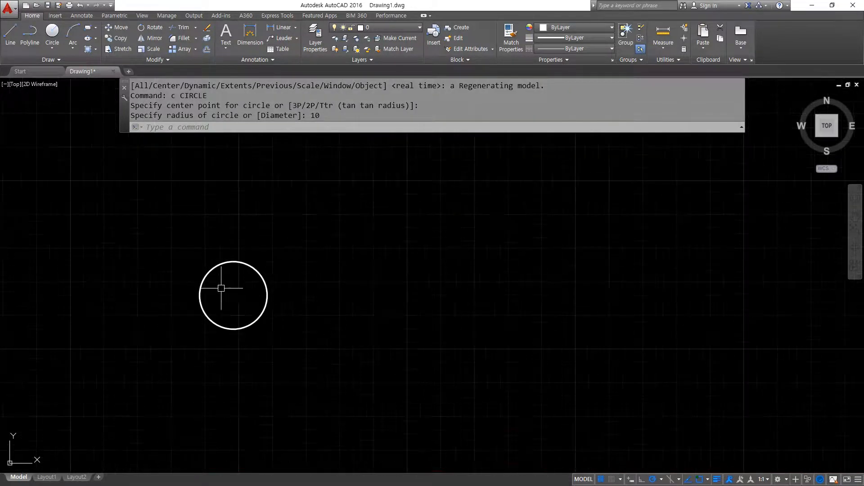
text(l)
key(Return)
click(200, 295)
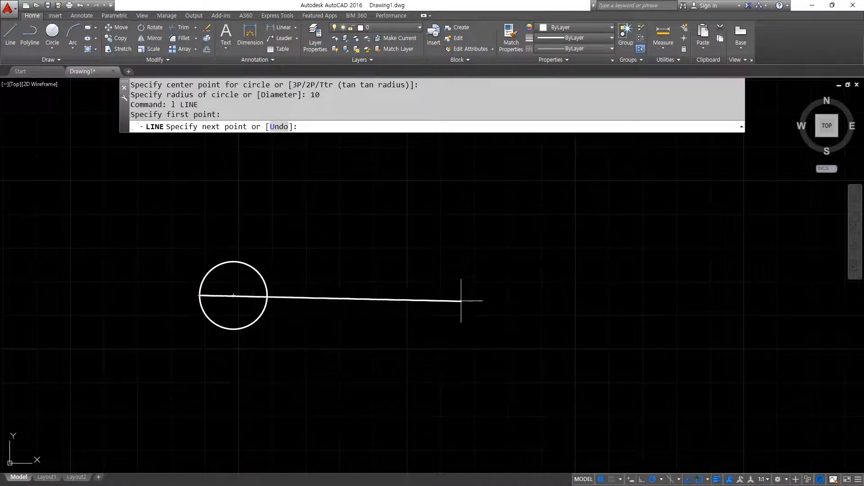
text(12)
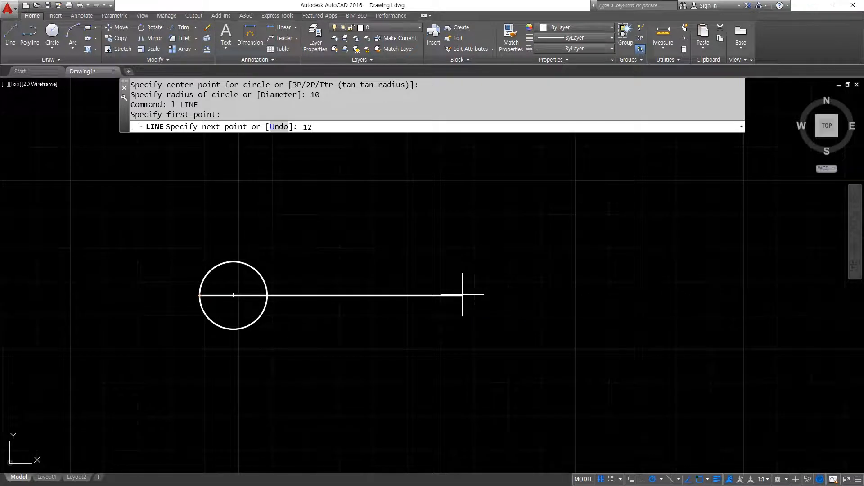
text(0)
key(Return)
key(Return)
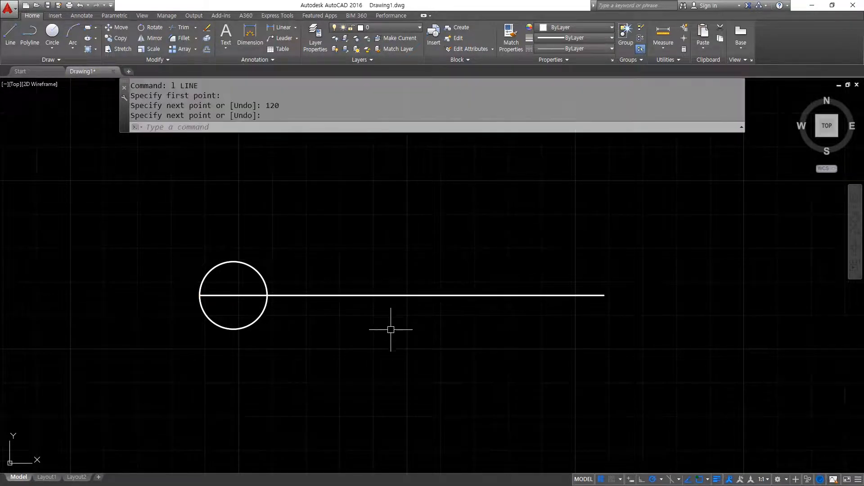
Step: Draw a vertical line from the circle's center down to its bottom quadrant
scroll(390, 327, up, 2)
key(Return)
click(138, 277)
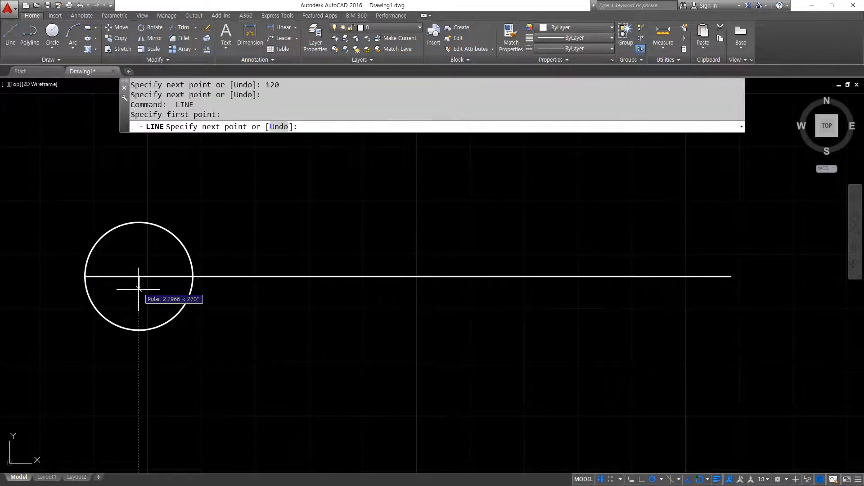
click(138, 330)
key(Return)
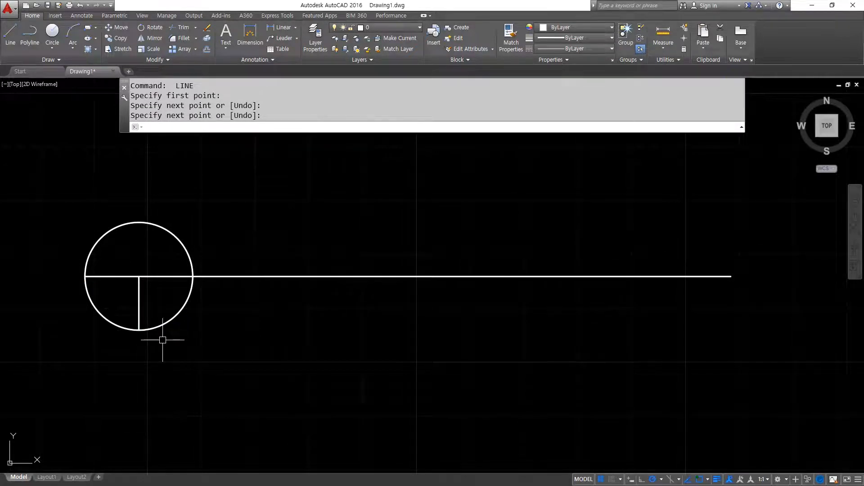
Step: Lengthen with a delta of 5, extending the horizontal line's left end once and the vertical line's lower end twice
text(len)
key(Return)
text(de)
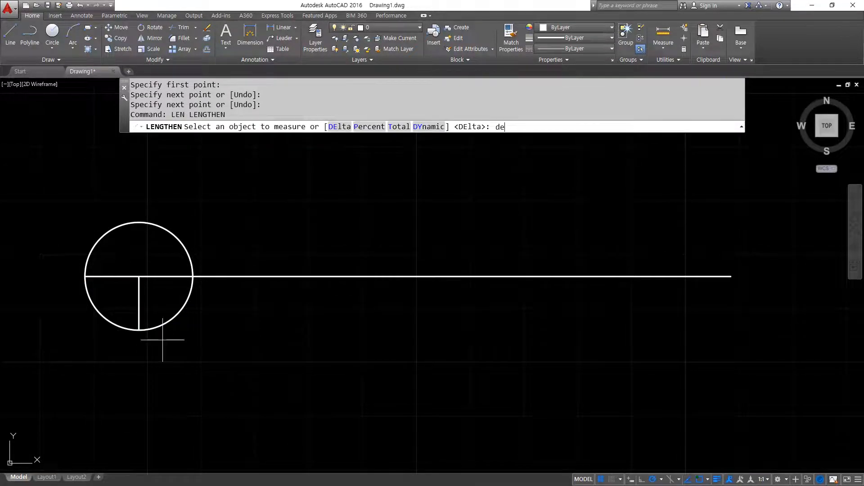
key(Return)
key(Return)
click(100, 313)
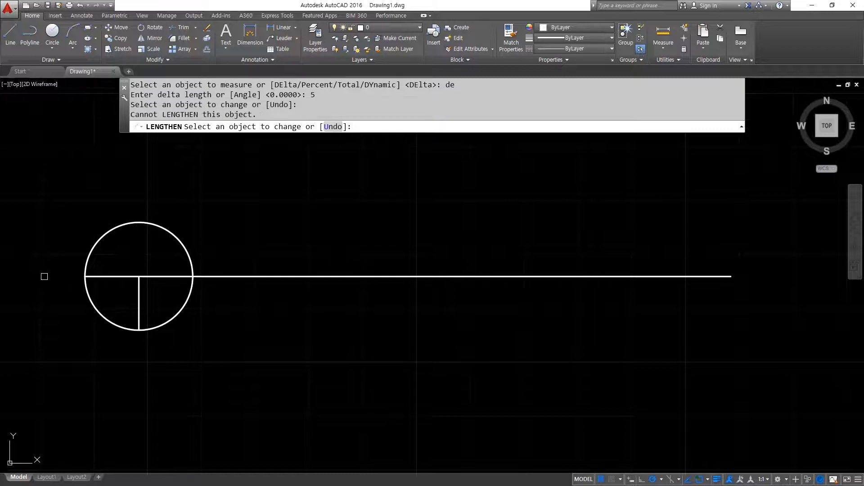
click(89, 276)
click(142, 316)
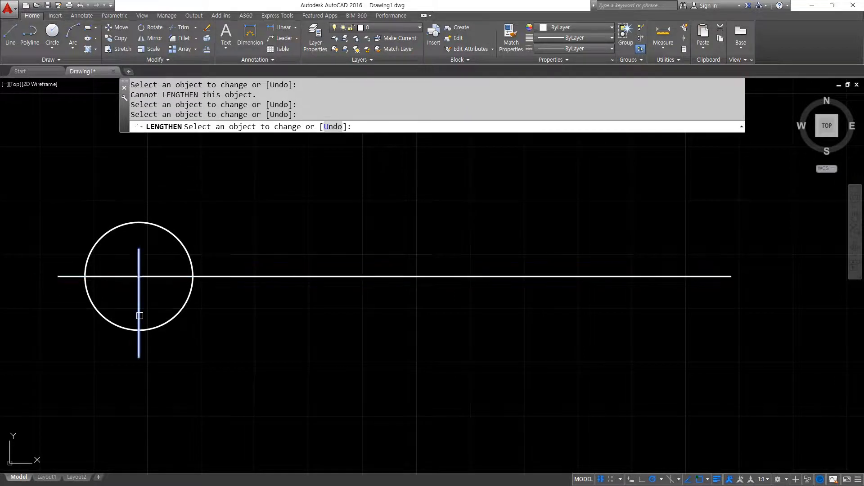
click(138, 351)
key(Return)
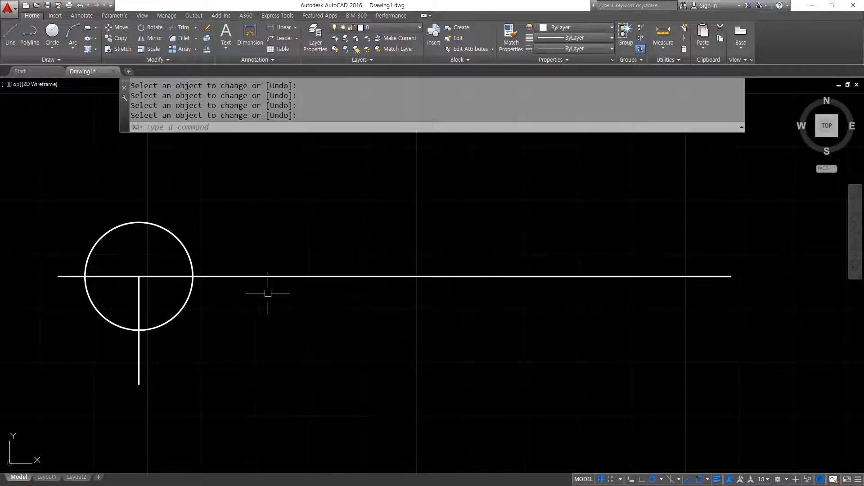
mouse_move(315, 245)
mouse_down()
mouse_move(310, 265)
mouse_move(315, 232)
mouse_move(313, 254)
mouse_move(303, 256)
mouse_up()
mouse_move(722, 313)
mouse_down()
mouse_move(694, 295)
mouse_move(710, 322)
mouse_up()
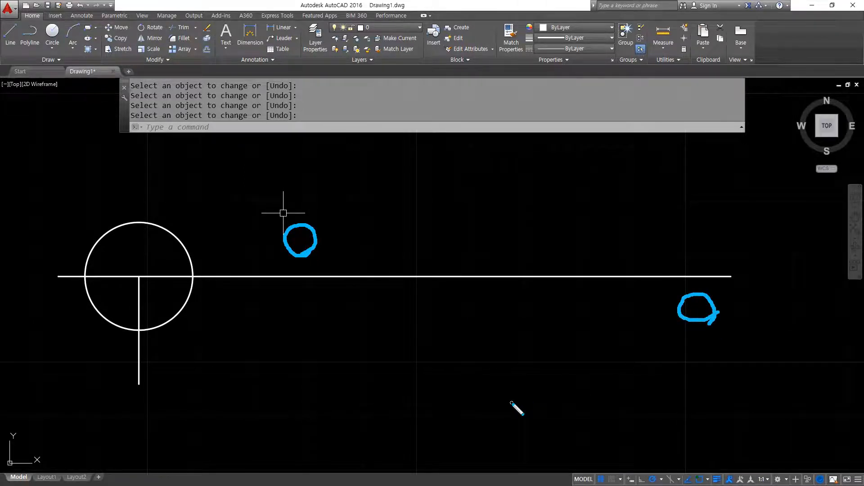
key(Escape)
Step: Offset the horizontal line downward by 2 to make a helper line for the text
text(OFFSET)
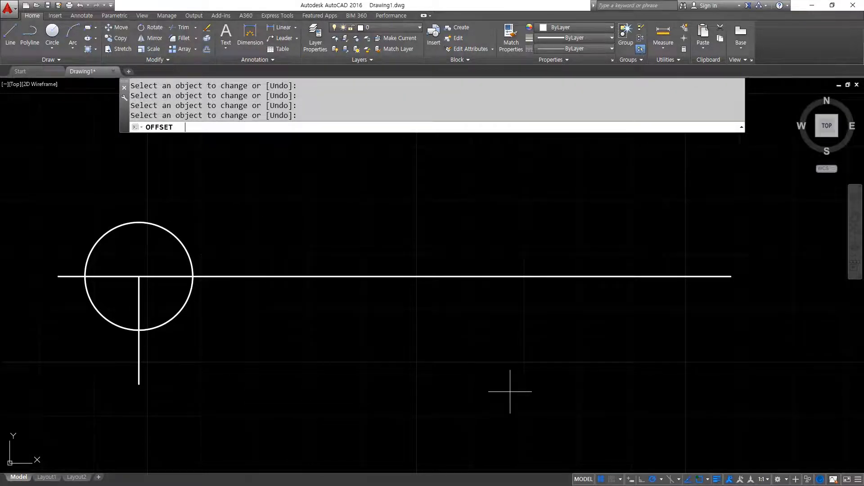
text(2)
key(Return)
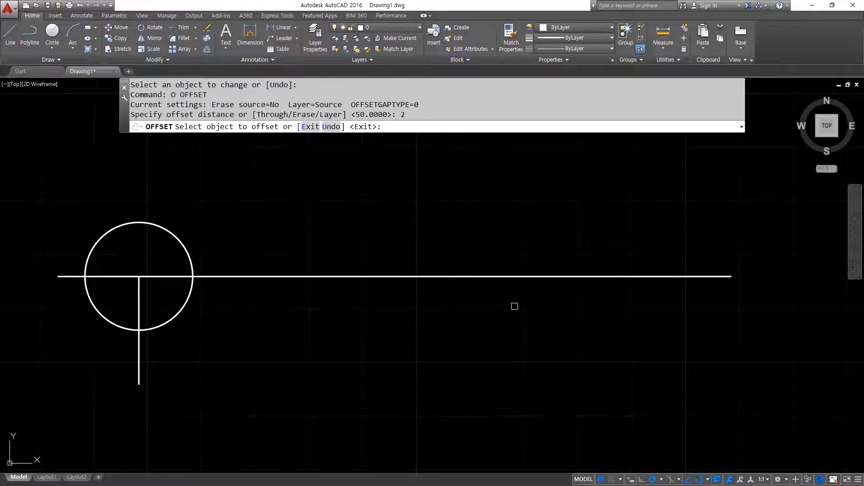
click(518, 277)
click(526, 338)
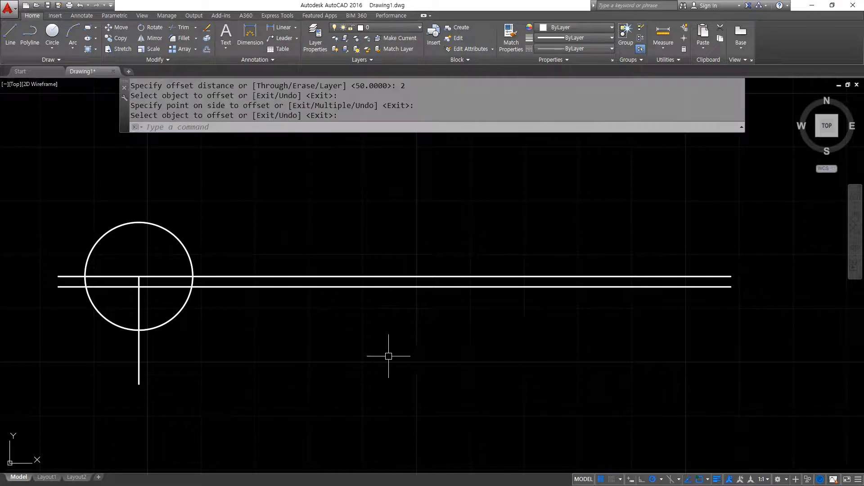
Step: Open a multiline text box spanning from the circle's bottom quadrant to the right end of the offset line
mouse_move(140, 331)
mouse_down()
mouse_move(193, 342)
mouse_move(632, 343)
mouse_move(728, 311)
mouse_up()
text(t)
key(Return)
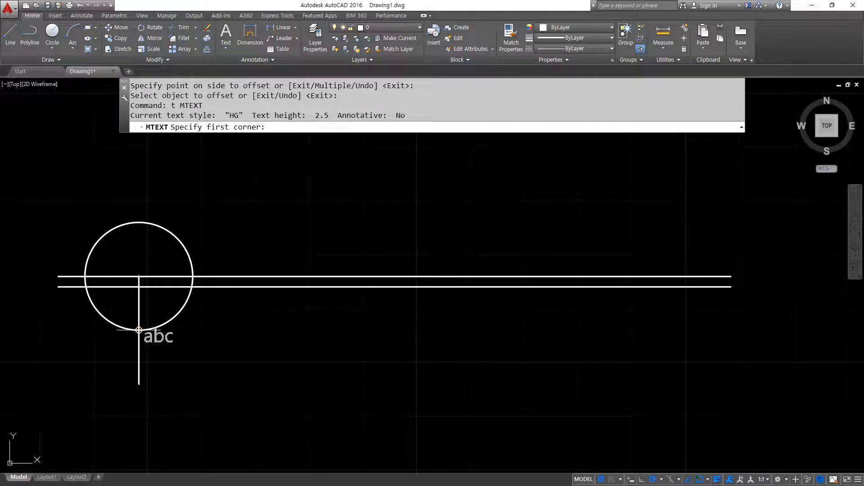
click(139, 330)
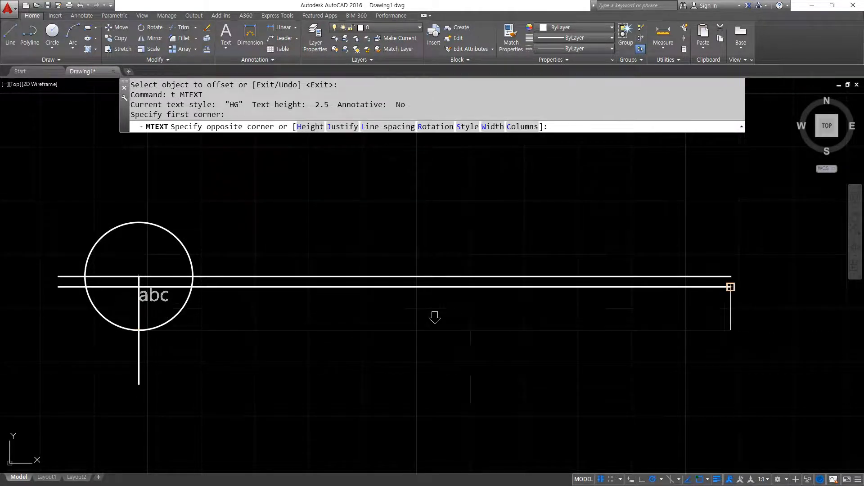
click(730, 287)
drag(131, 327, 143, 339)
drag(733, 286, 742, 294)
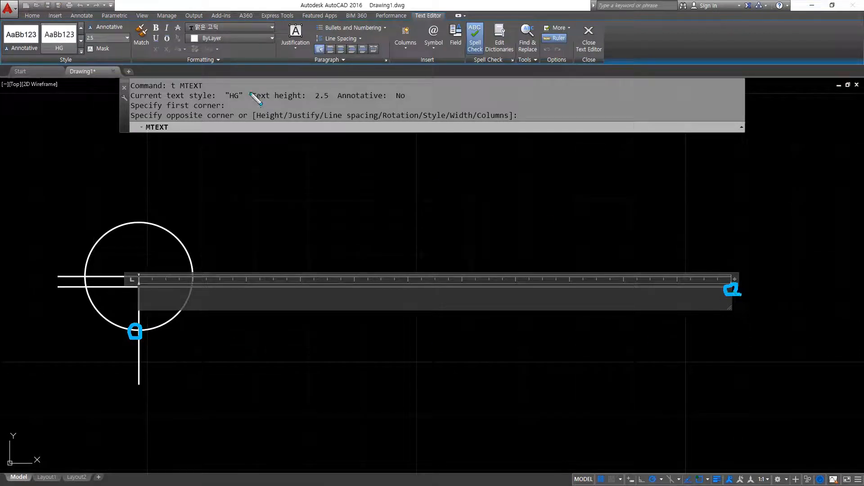
key(Escape)
Step: Set the multiline text justification to Top Right and enter SCALE 1:50 under the line
click(290, 47)
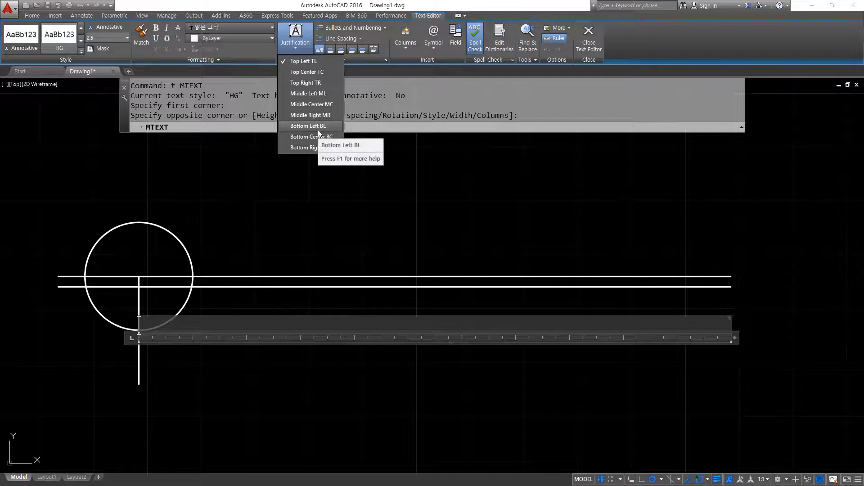
click(310, 148)
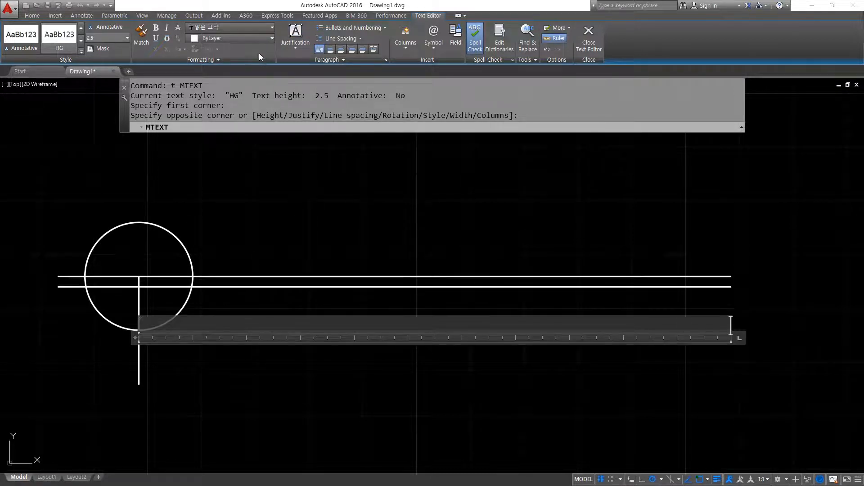
click(295, 47)
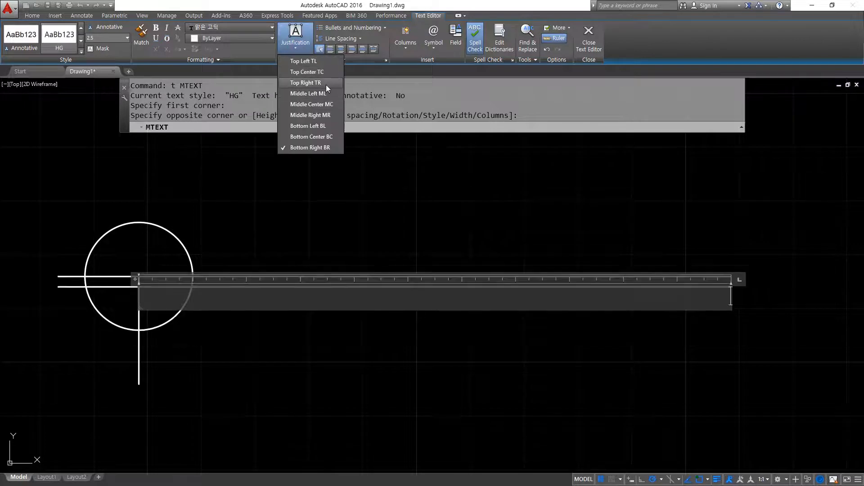
click(315, 83)
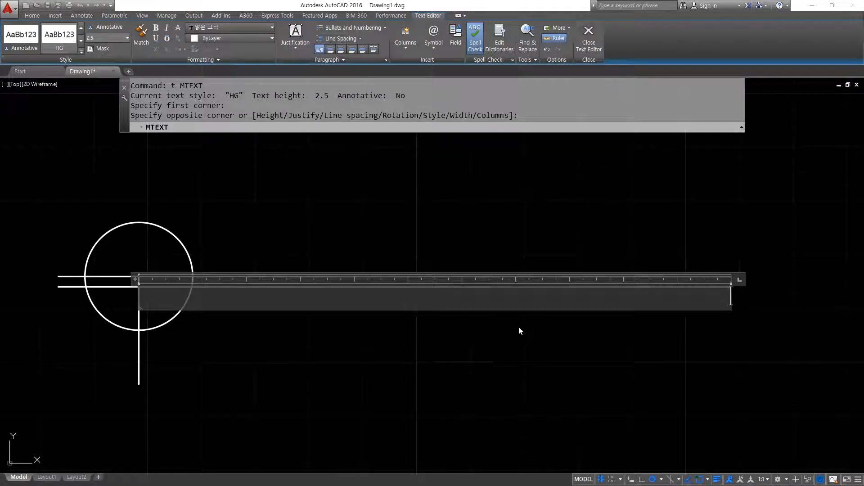
text(SCALE)
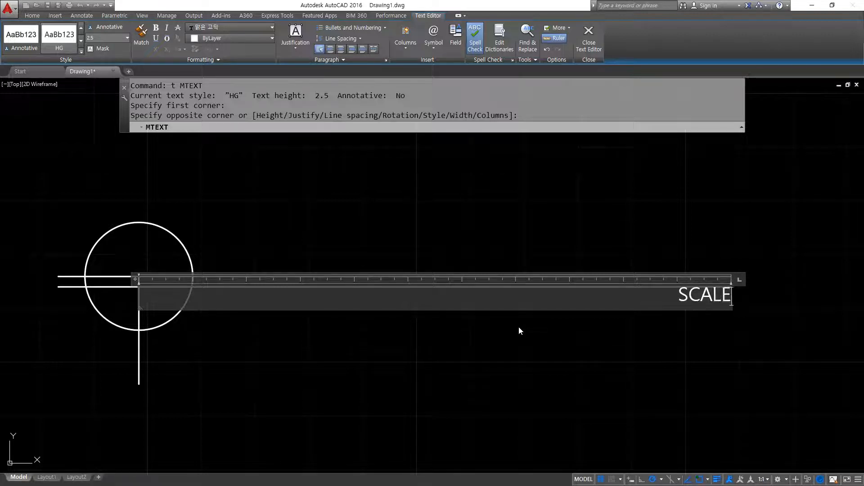
text( 1:)
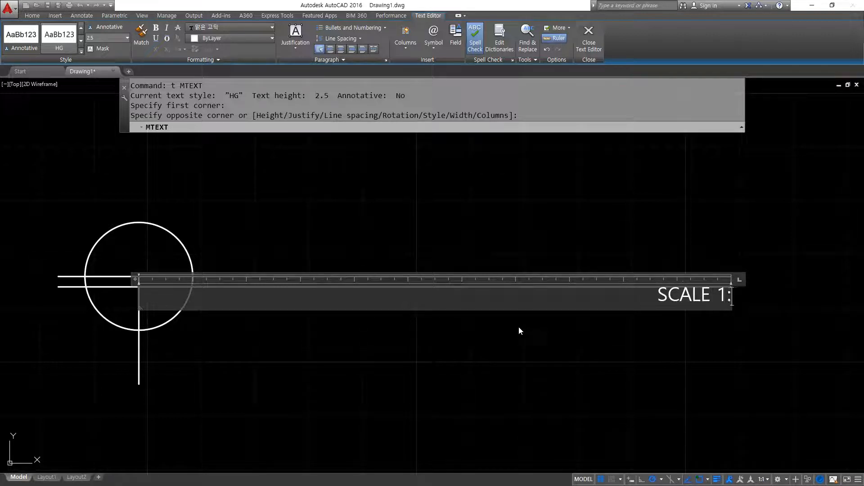
text(50)
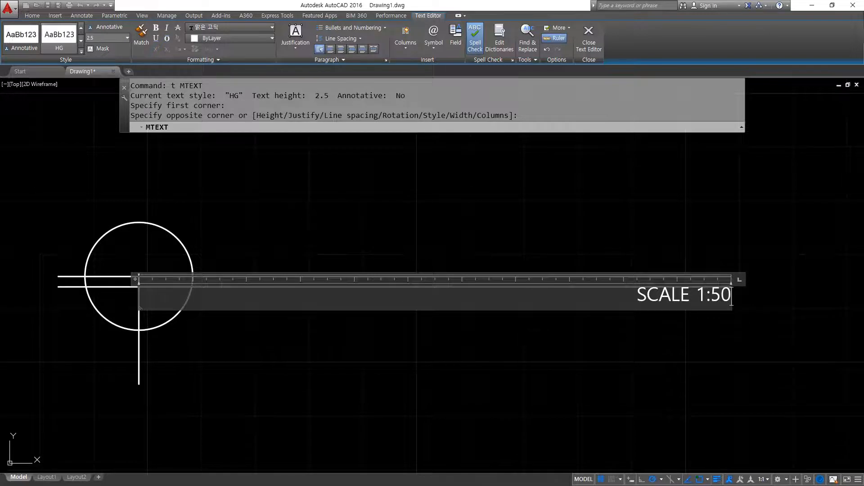
click(519, 329)
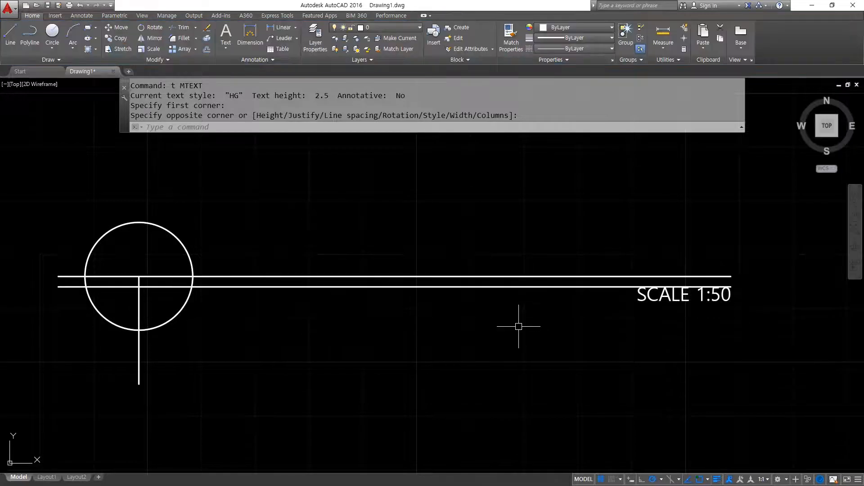
Step: Erase the offset helper line below the main horizontal line
click(489, 282)
click(439, 374)
text(E)
key(Return)
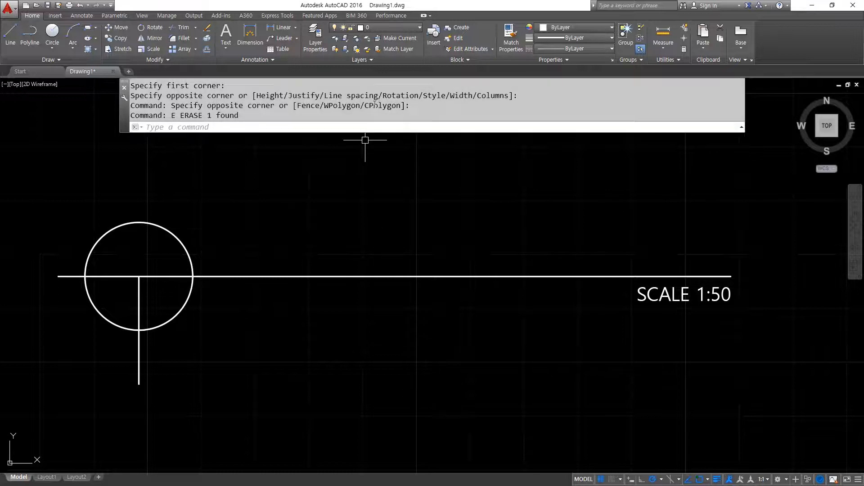
text(T)
key(Return)
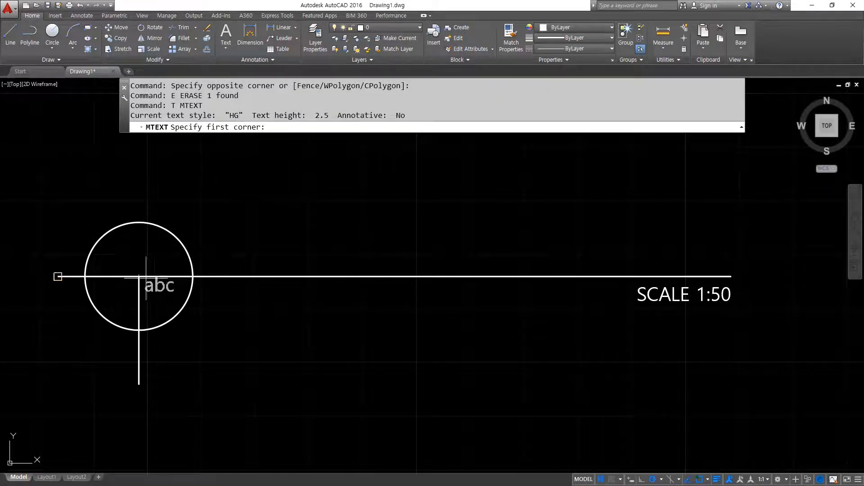
click(192, 276)
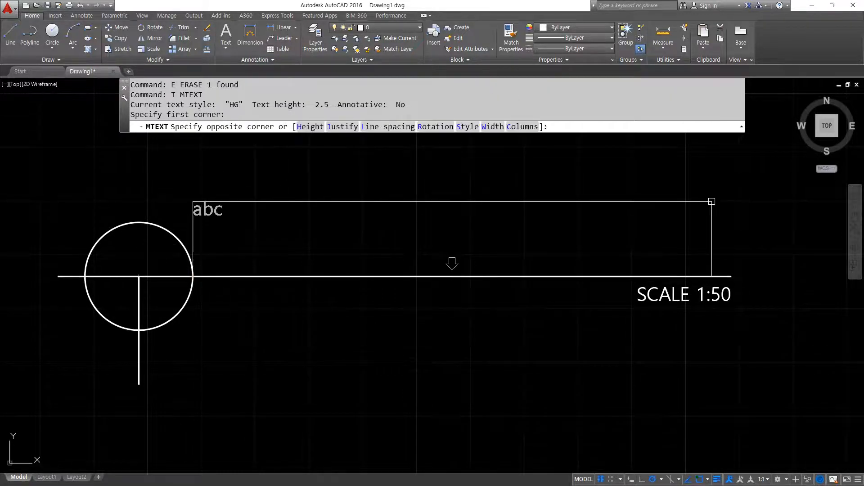
key(Escape)
key(Escape)
Step: Offset the main horizontal line upward by 10 to make a helper line tangent to the circle's top
text(o)
key(Return)
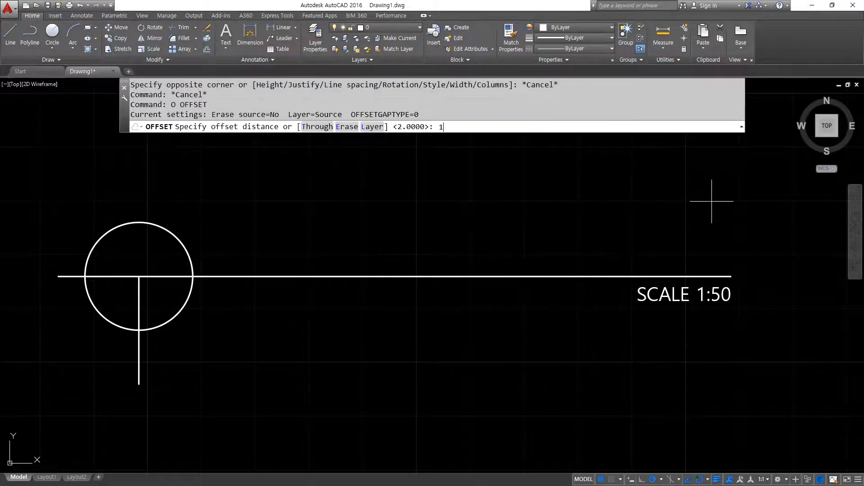
text(10)
key(Return)
click(565, 276)
click(548, 231)
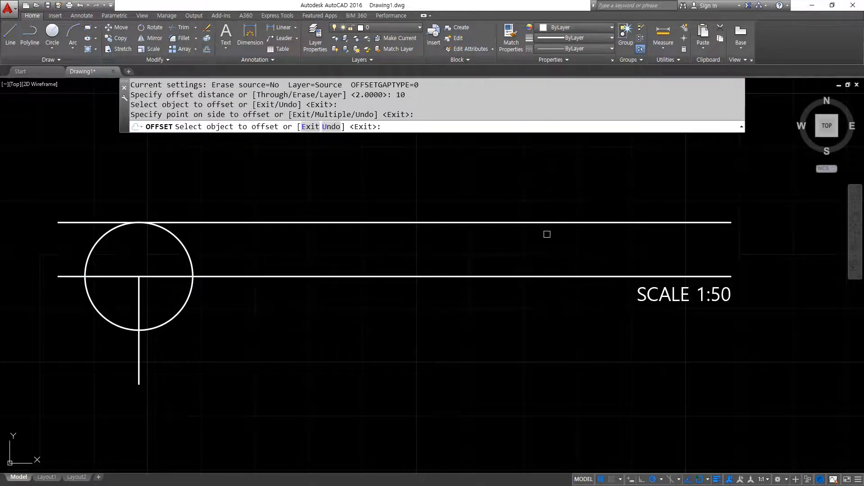
key(Return)
Step: Open a multiline text box from the circle's right quadrant to the helper line's right end and set the text height to 6
text(t)
key(Return)
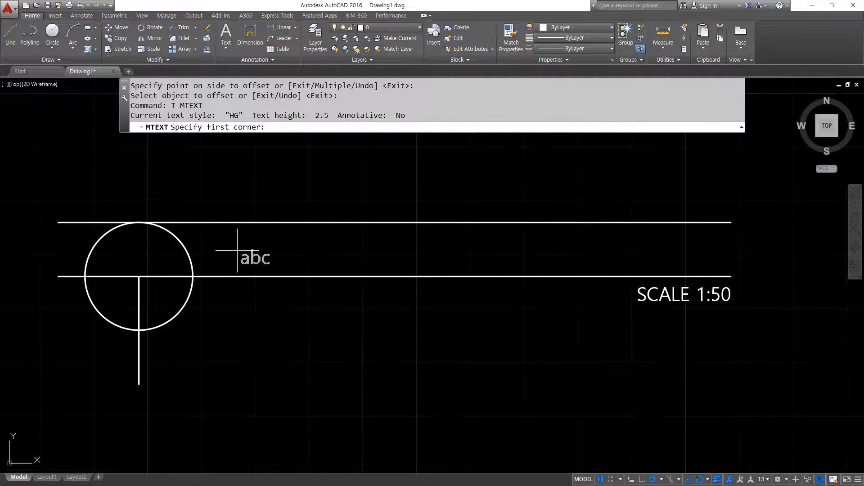
click(193, 276)
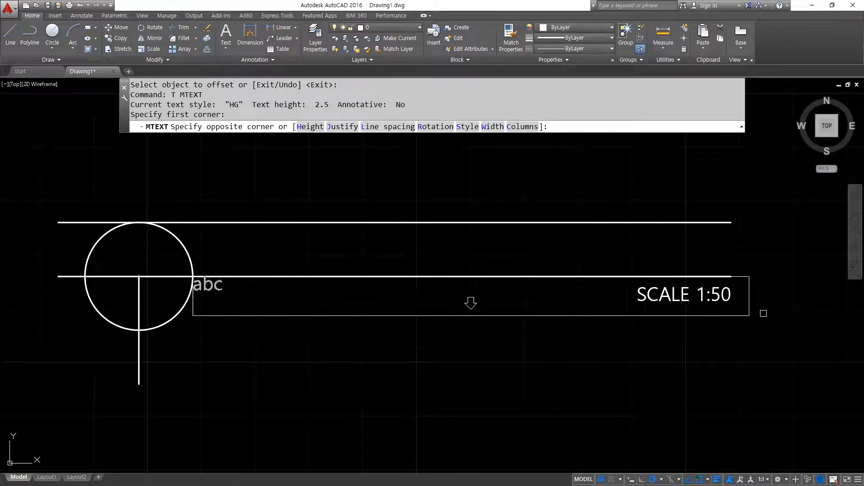
click(730, 222)
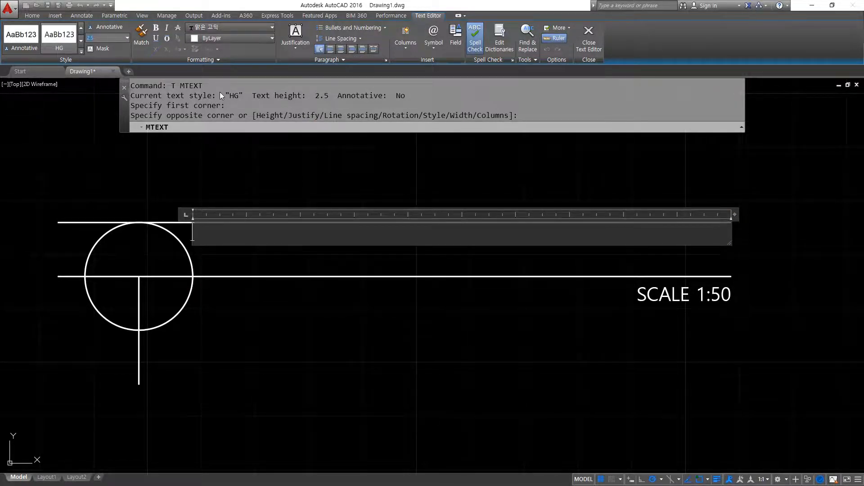
text(6)
key(Return)
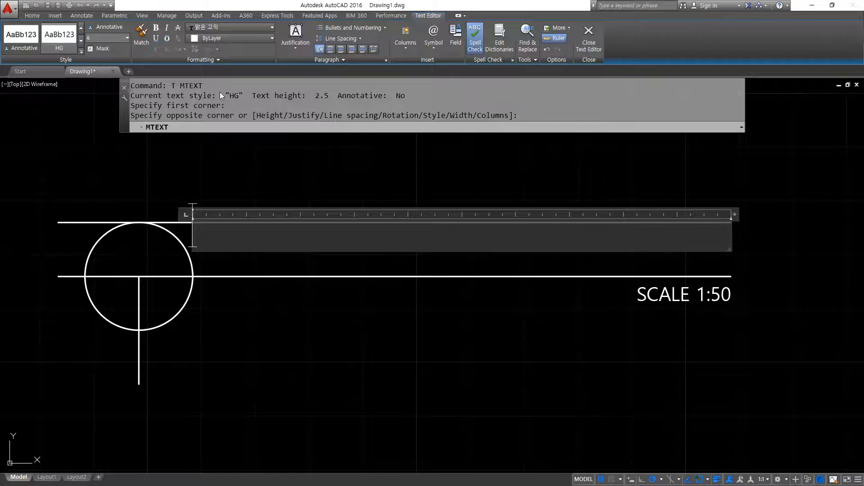
click(304, 48)
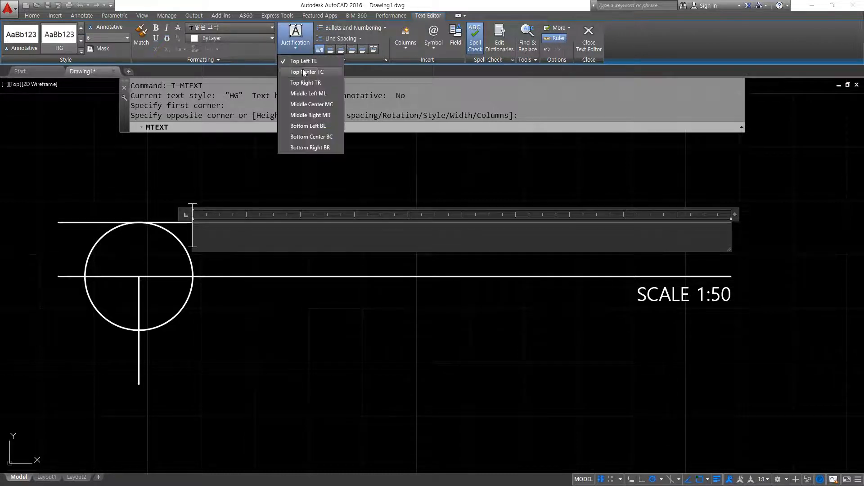
click(319, 70)
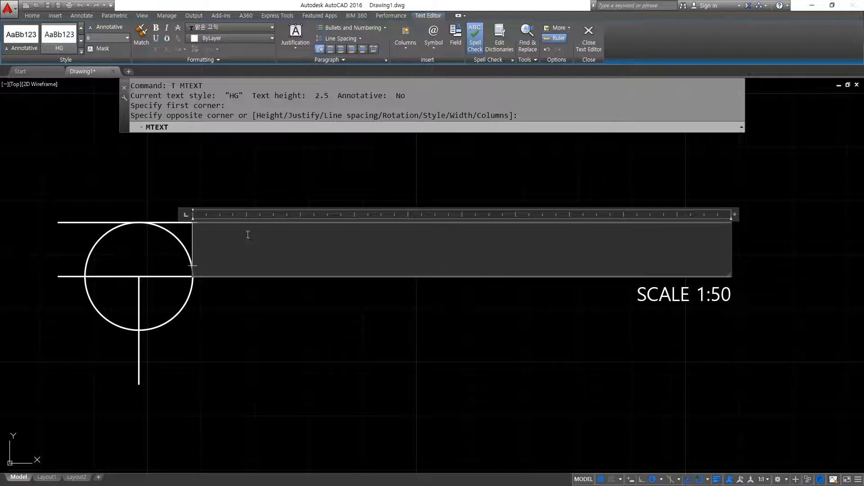
Step: Enter the title 평 면 도 above the line, indented with leading spaces and widely spaced between characters, and finish the text
text(평며)
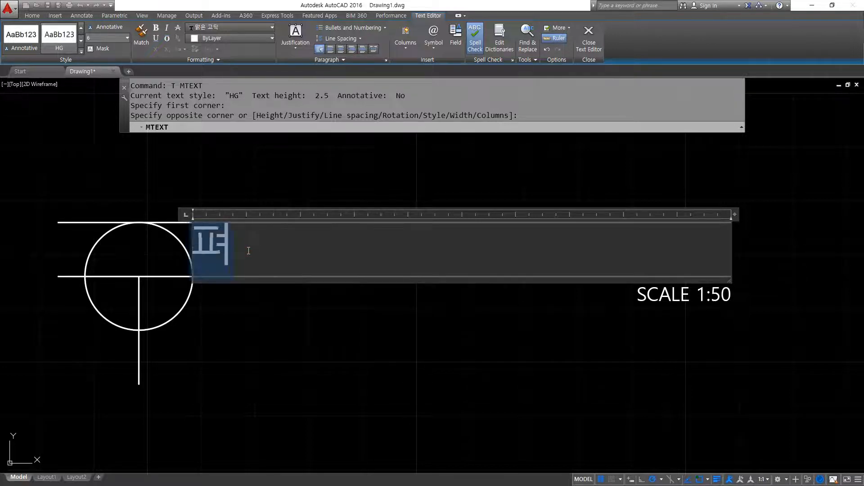
text(ㄴ도)
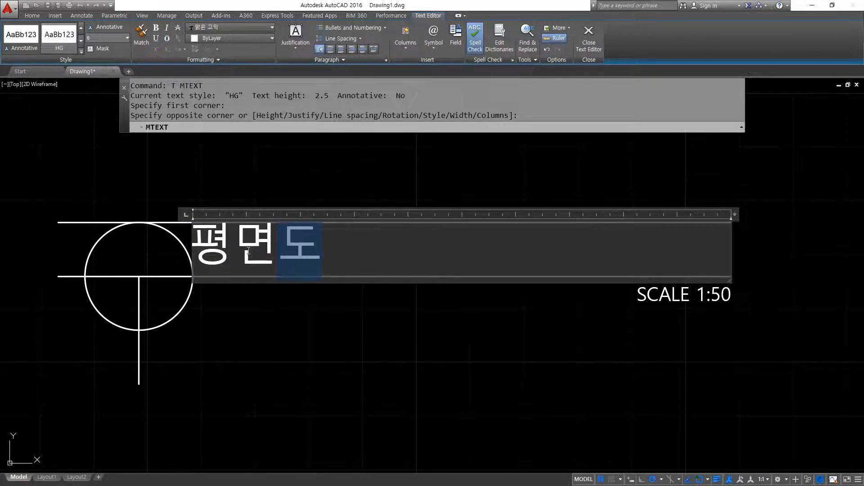
key(Left)
key(Left)
key(Left)
key(Right)
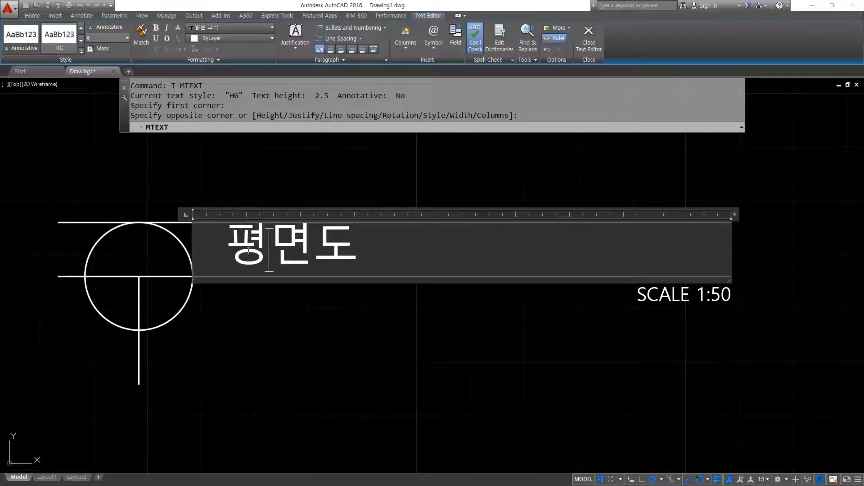
key(Right)
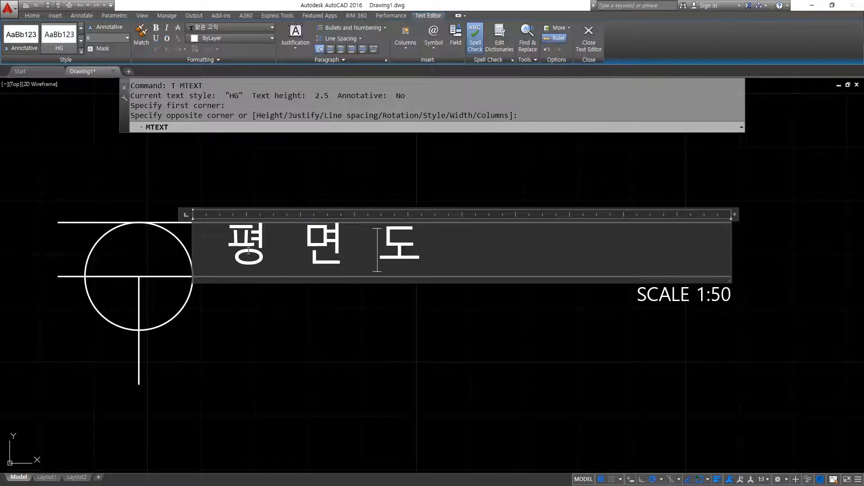
key(ctrl+Return)
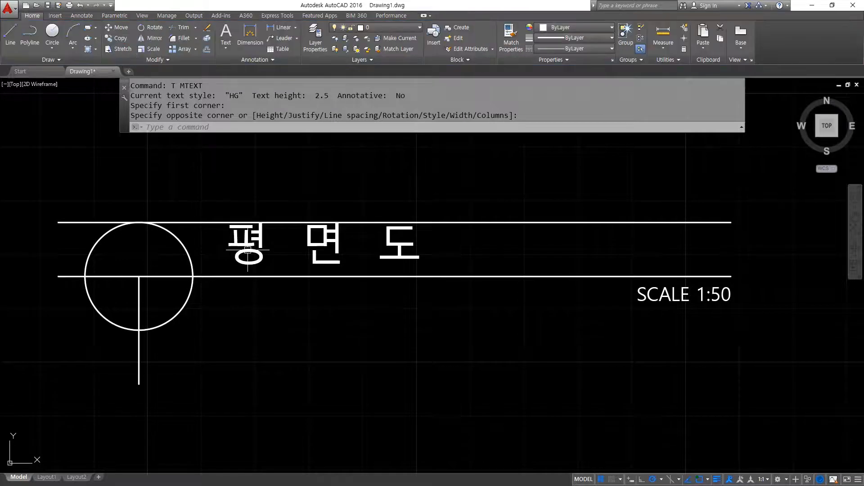
Step: Erase the offset helper line above the title text
click(474, 227)
click(467, 207)
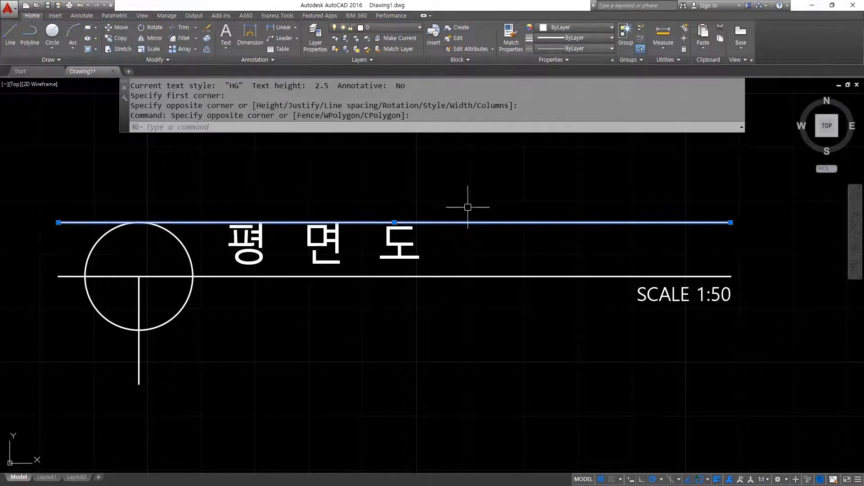
text(e)
key(Return)
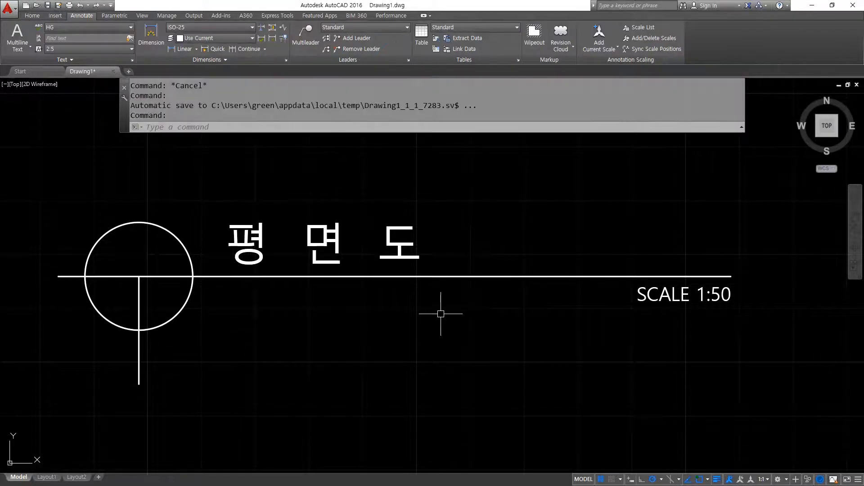
Step: Place single-line text 평면도 in the empty area below the title line with height 2.5 and rotation 0
middle_drag(276, 392, 254, 304)
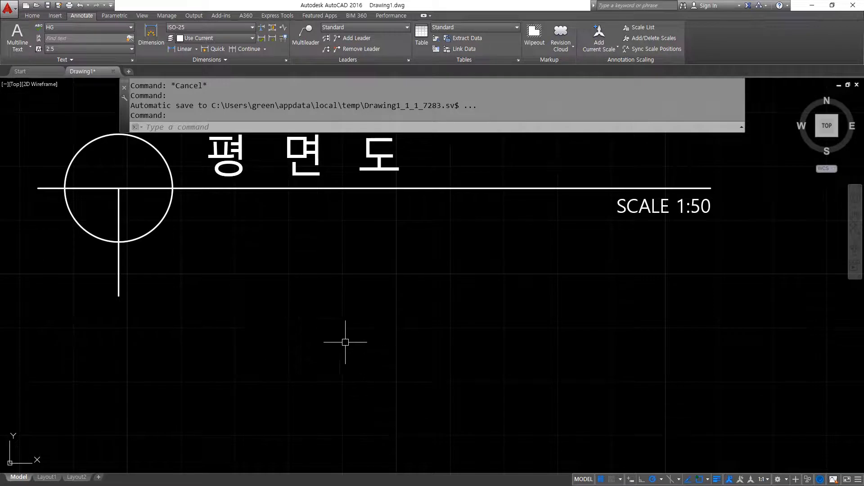
text(dt)
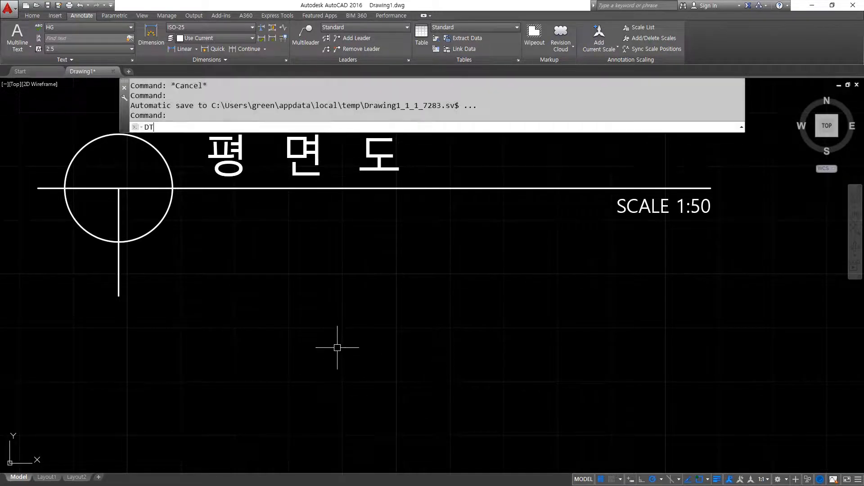
key(Return)
click(284, 327)
key(Return)
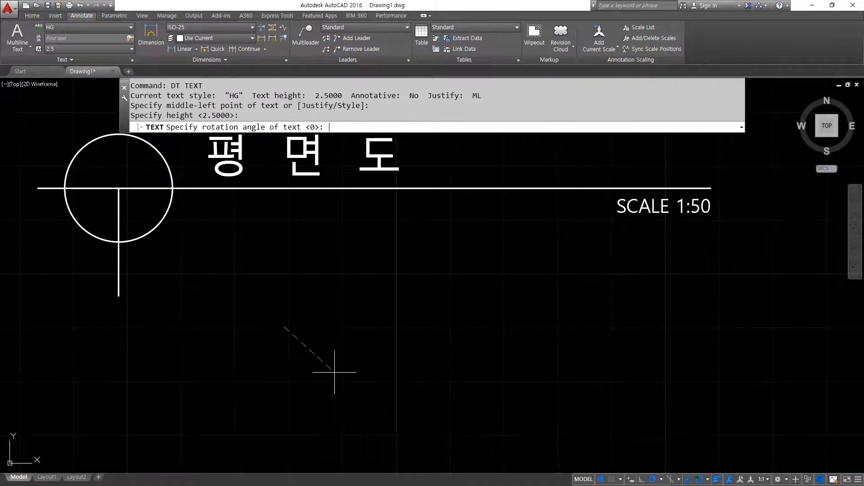
key(Return)
text(평면도)
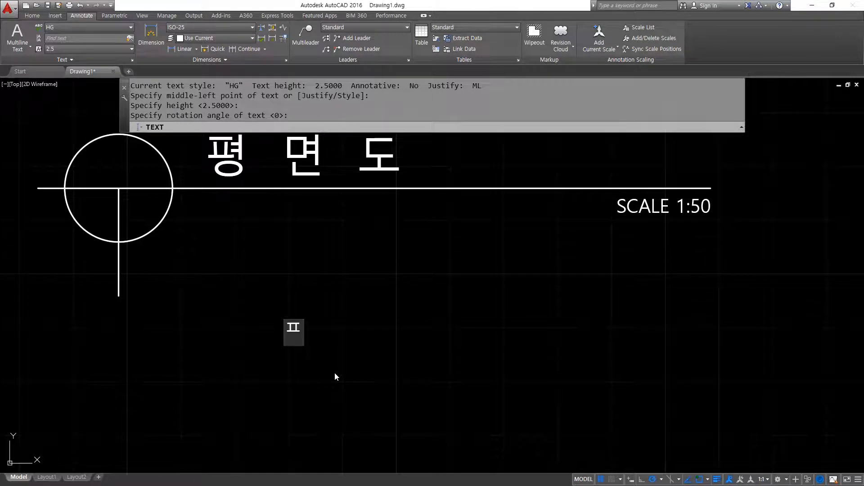
key(Return)
key(Return)
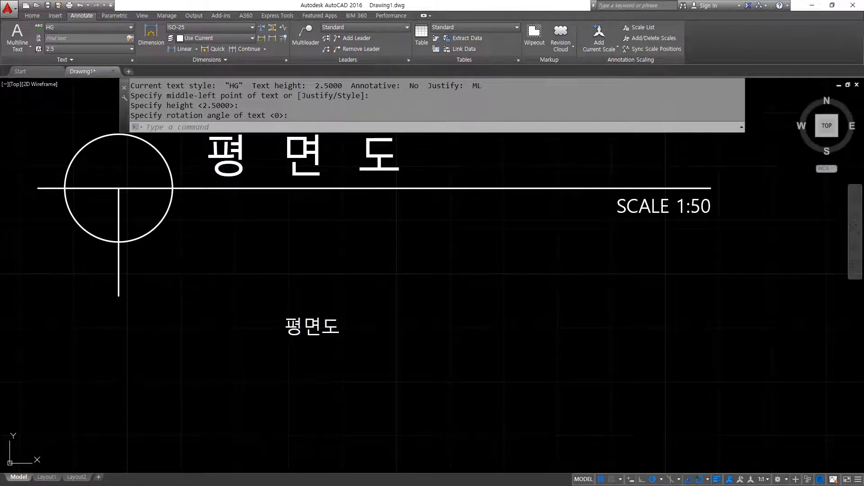
Step: Open the small single-line 평면도 text for in-place editing, highlight its characters and close it without changes
click(291, 325)
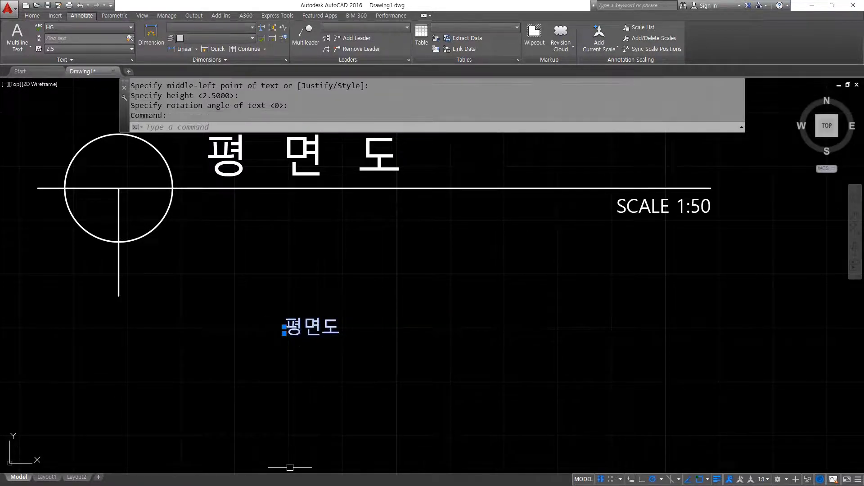
key(Escape)
click(318, 270)
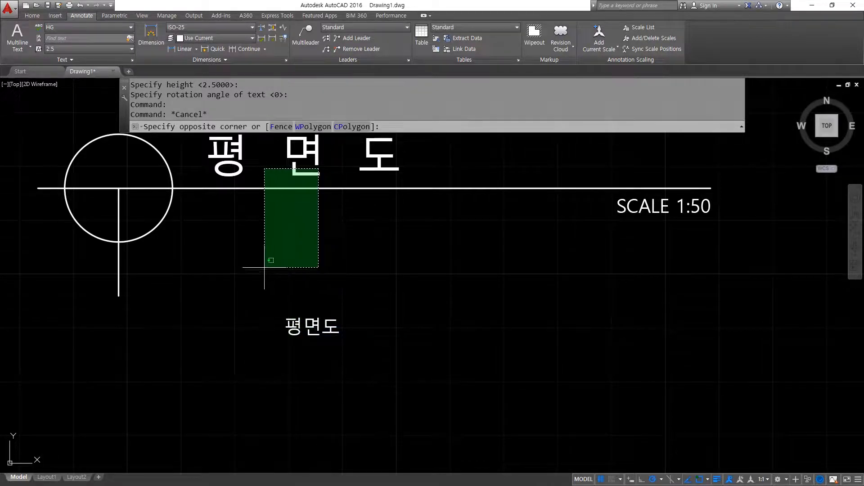
key(Escape)
key(Escape)
click(297, 330)
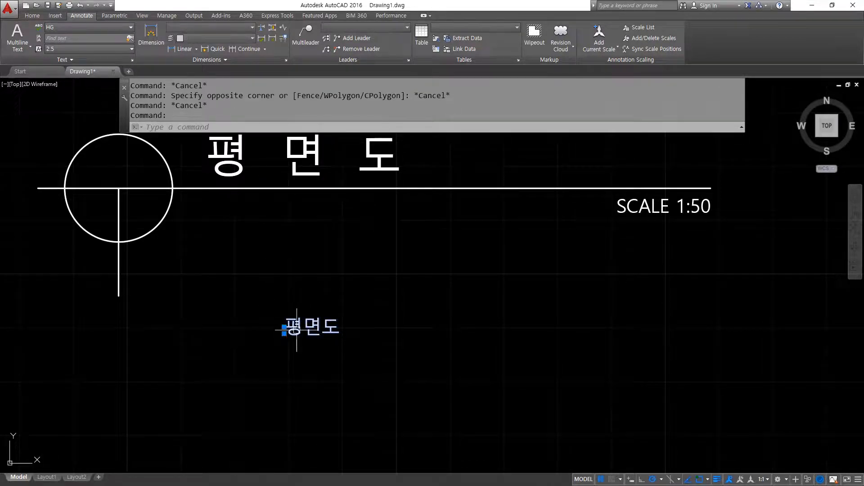
click(296, 330)
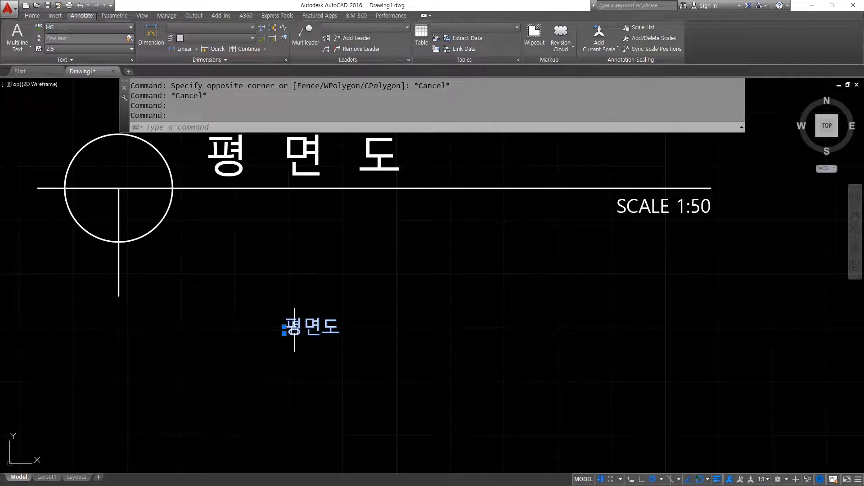
double_click(295, 330)
drag(289, 332, 332, 334)
click(331, 367)
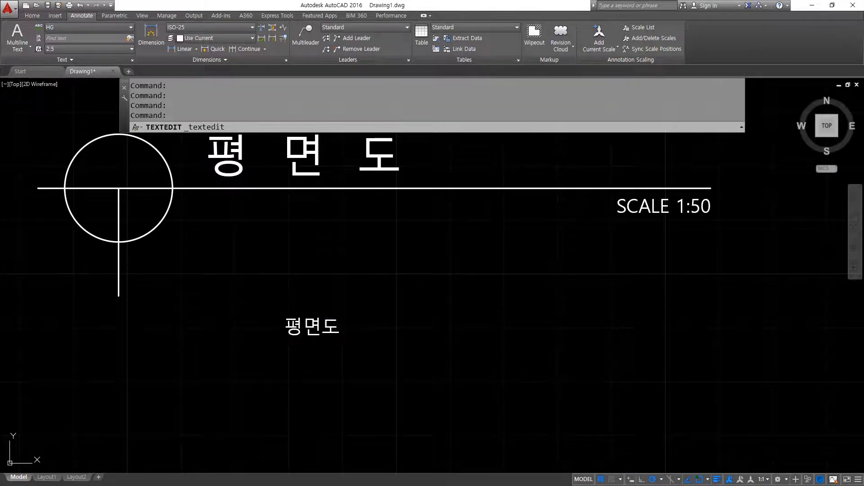
Step: Open the SCALE 1:50 multiline text for editing and close it without changes
click(664, 205)
double_click(664, 205)
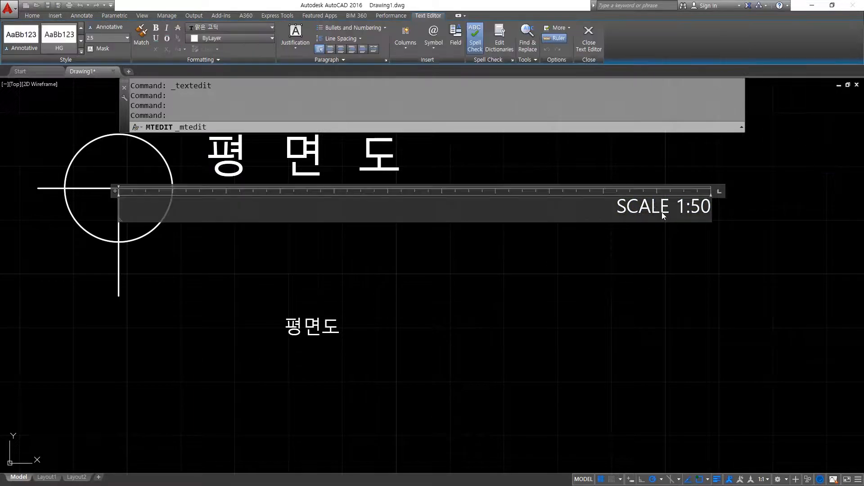
click(471, 291)
double_click(356, 153)
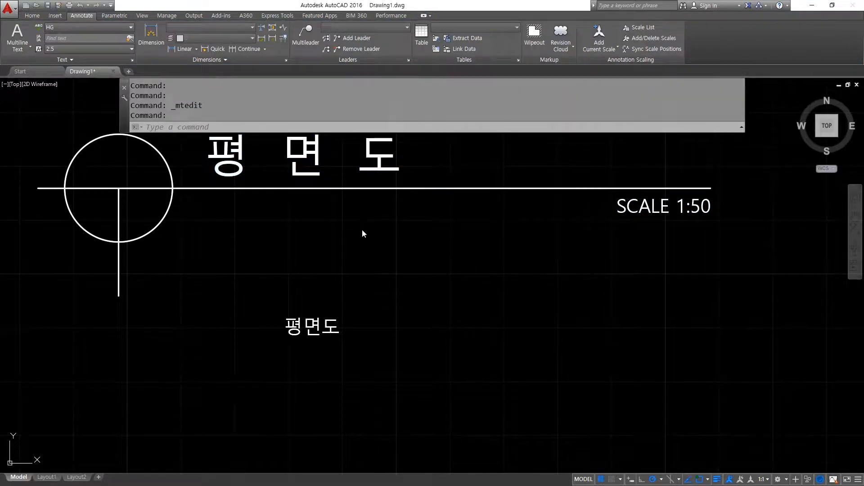
key(Escape)
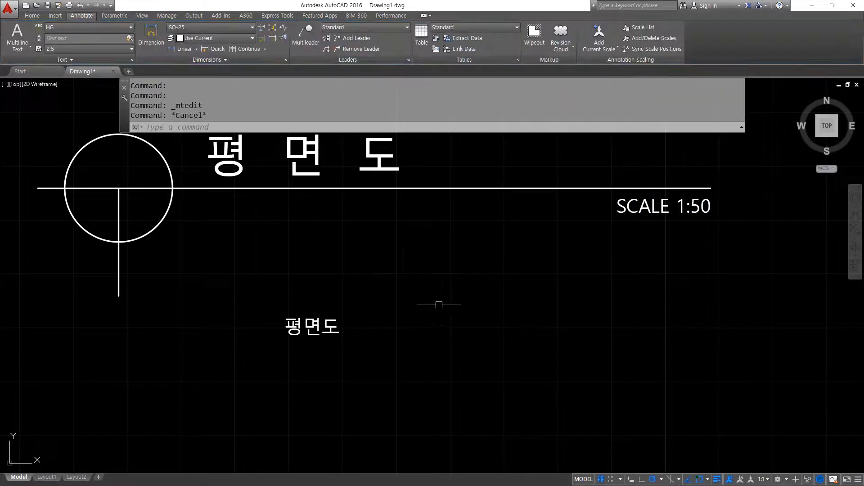
Step: Use the TEXTEDIT command to open the large title text and the small 평면도 text in turn, closing each without changes
text(ed)
key(Return)
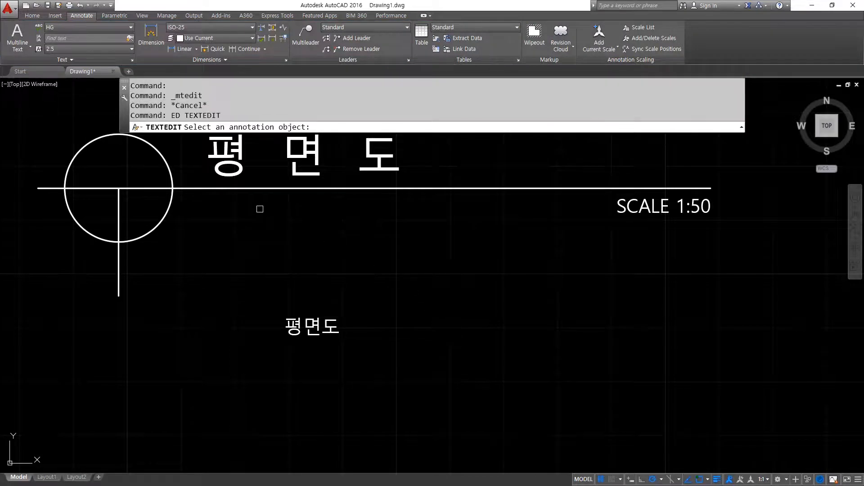
click(239, 177)
click(266, 208)
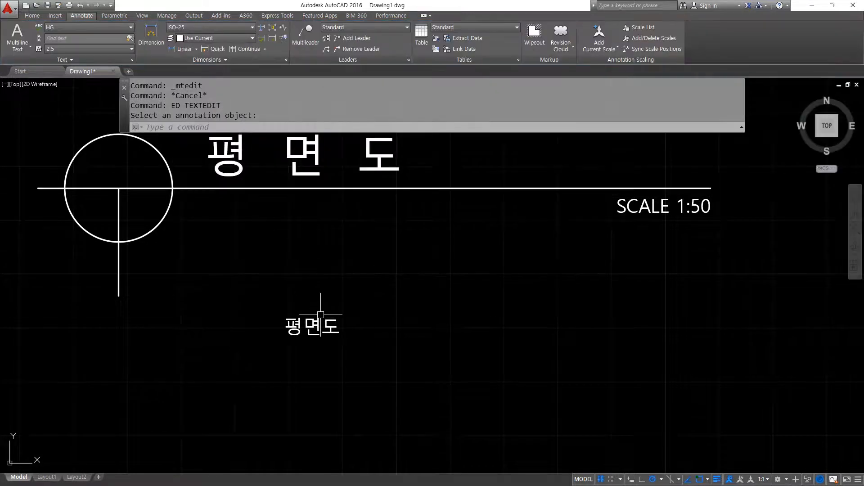
click(313, 327)
click(455, 365)
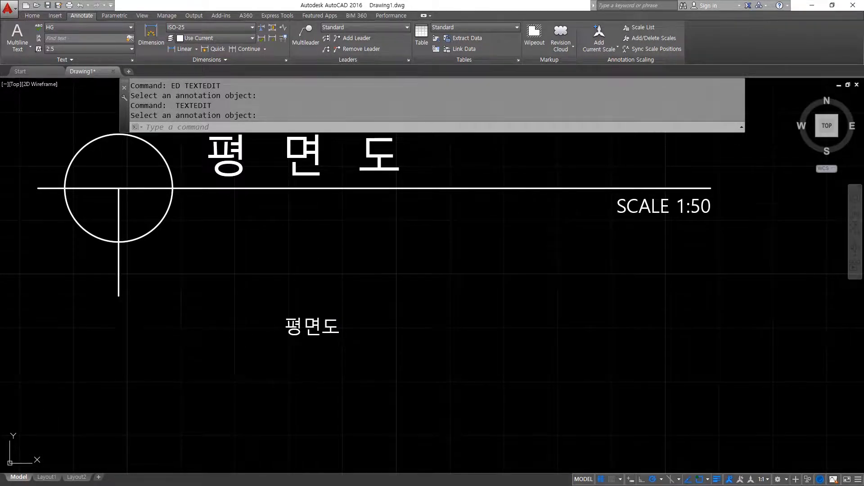
Step: Switch to the Notepad notes and add (글자 수정 ED) directly after textEDit in the 글씨쓰기 command line
key(alt+Tab)
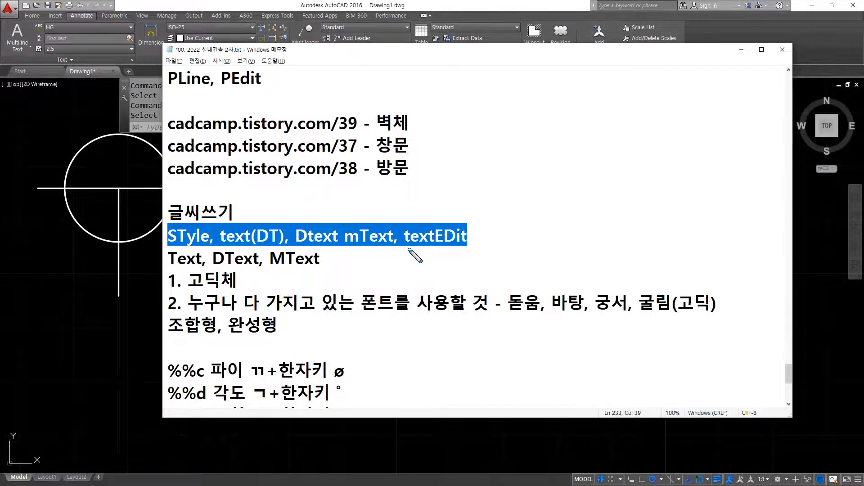
mouse_move(408, 249)
mouse_down()
mouse_move(486, 251)
mouse_move(430, 253)
mouse_up()
key(Escape)
click(487, 238)
text((글자 수)
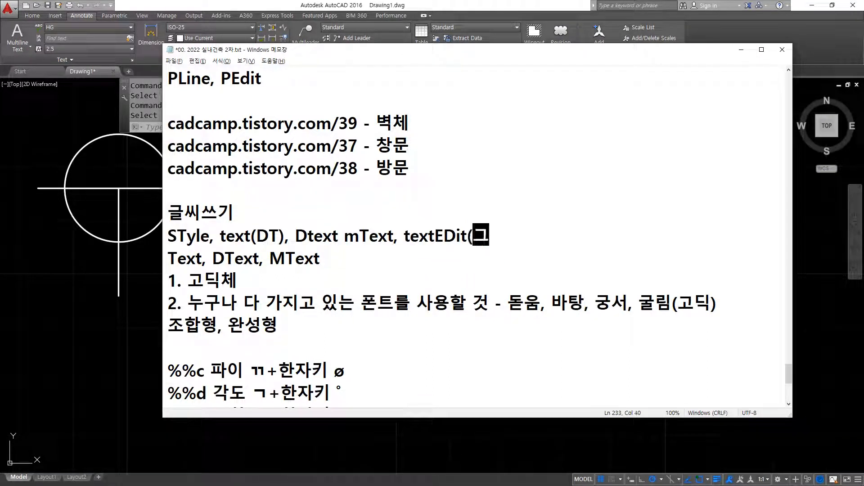
text(정 ed)
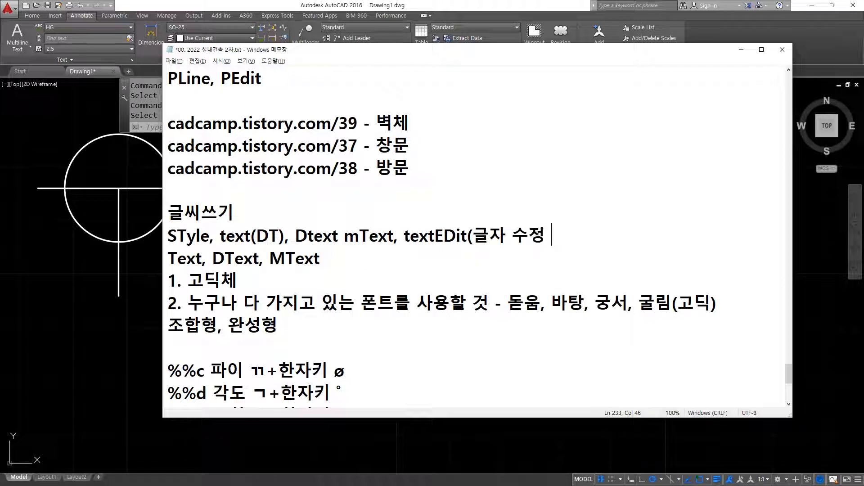
key(BackSpace)
key(BackSpace)
text(ED))
Step: Add the note (글꼴 유형 ST) directly after STyle in the same command line
key(Home)
key(Right)
key(Right)
key(Right)
key(Right)
key(Right)
text((RMF)
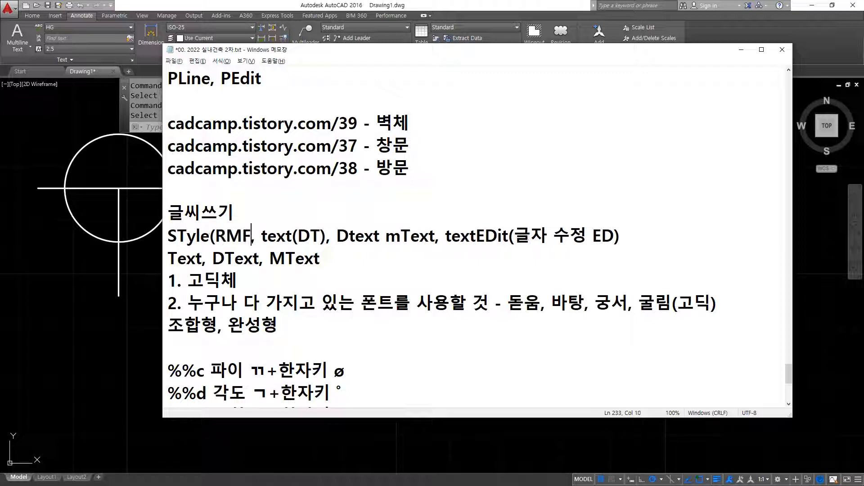
key(BackSpace)
key(BackSpace)
key(BackSpace)
text(ㄱ글꼴 유형)
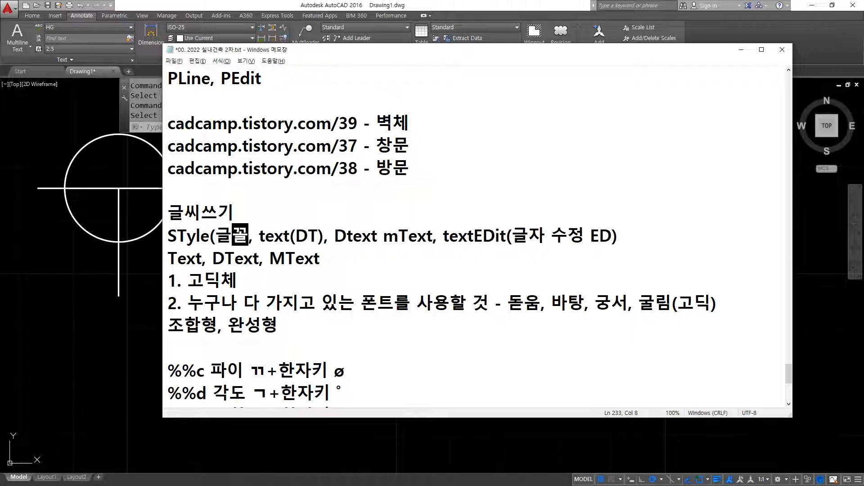
text( st)
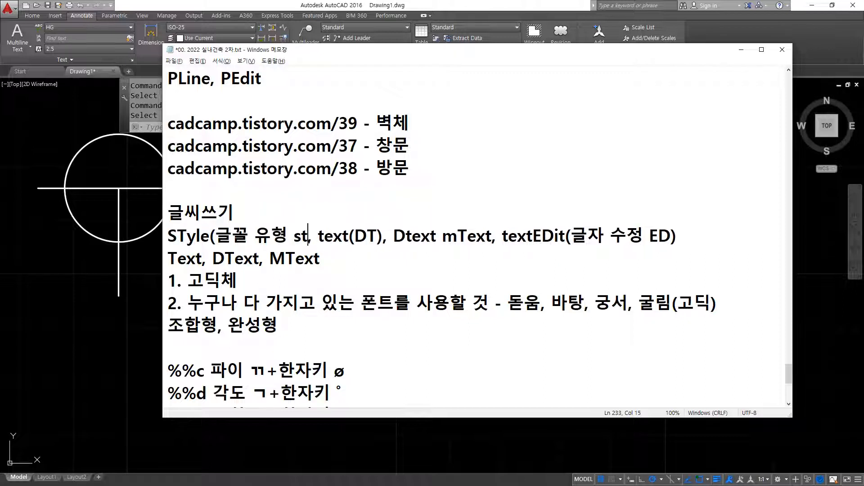
key(BackSpace)
key(BackSpace)
text(ST))
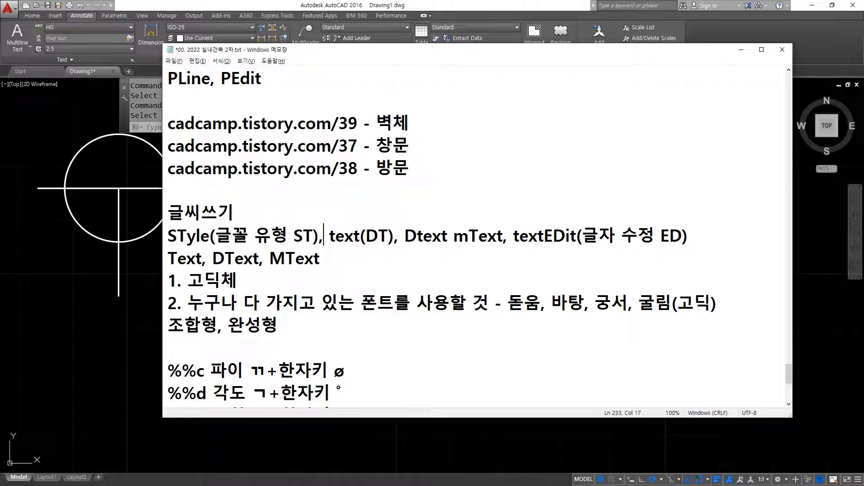
Step: Insert 한줄 쓰기 before DT inside the parentheses after text, making it text(한줄 쓰기 DT)
key(Right)
key(Right)
key(Right)
key(Right)
key(Right)
key(Right)
text(한)
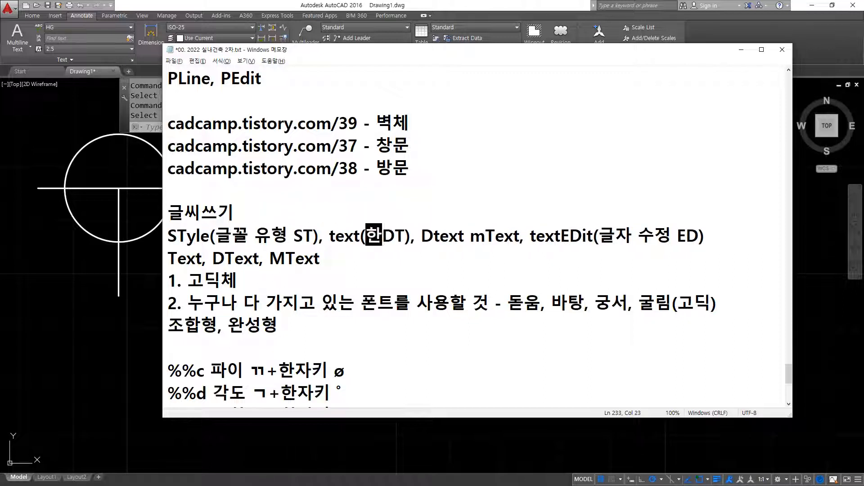
text(줄 쓰기)
Step: Delete the word Dtext and its trailing space in front of mText
key(Right)
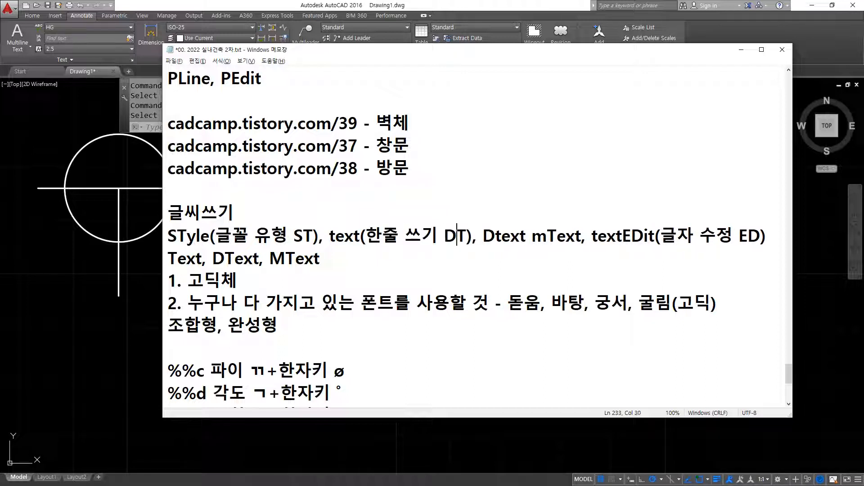
key(Right)
key(Right)
key(Right)
key(Right)
key(Right)
key(Right)
key(Right)
key(Right)
key(Right)
key(Right)
key(shift+Left)
key(shift+Left)
key(shift+Left)
key(shift+Left)
key(shift+Left)
key(shift+Left)
key(BackSpace)
Step: Add the note (여러줄 쓰기 T) directly after mText
key(Right)
key(Right)
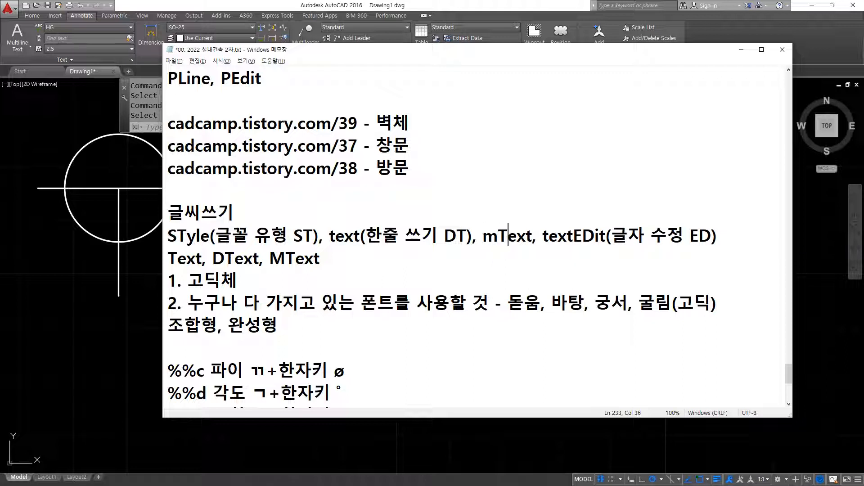
key(Right)
key(Right)
key(Right)
text((여러줄 쓱)
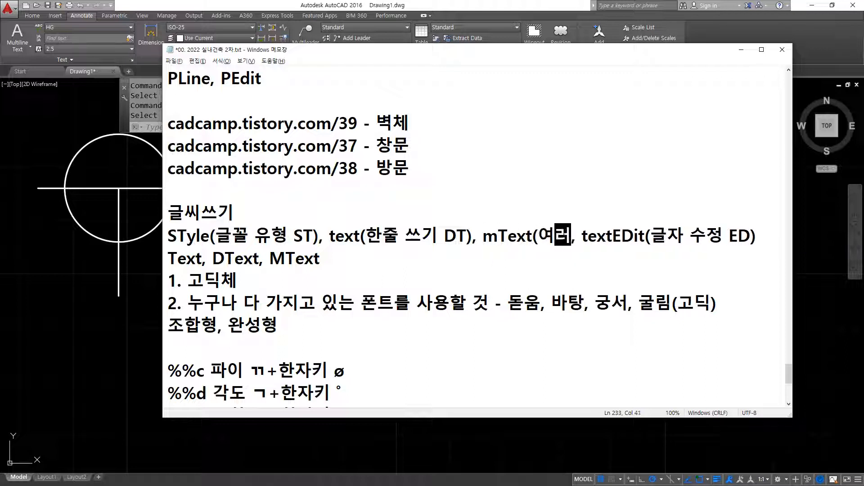
text(기 T))
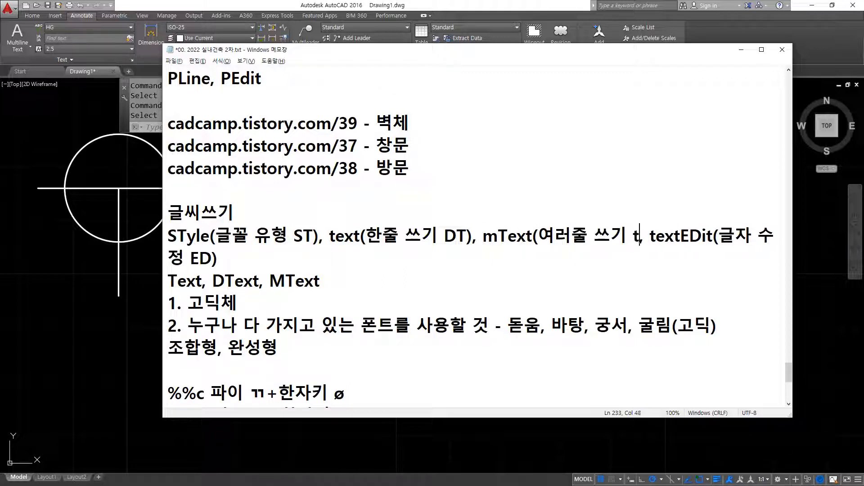
Step: Remove the comma and space before textEDit, put that entry on its own line and leave a blank line below it
key(Delete)
key(Delete)
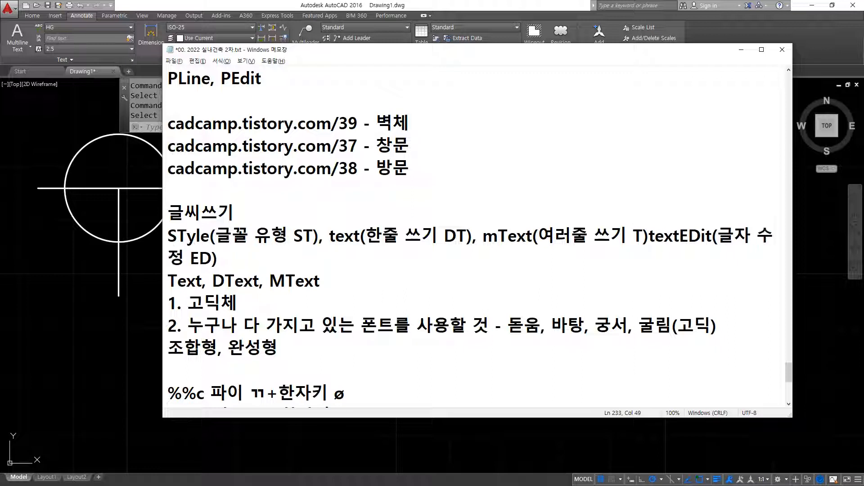
key(Return)
key(Return)
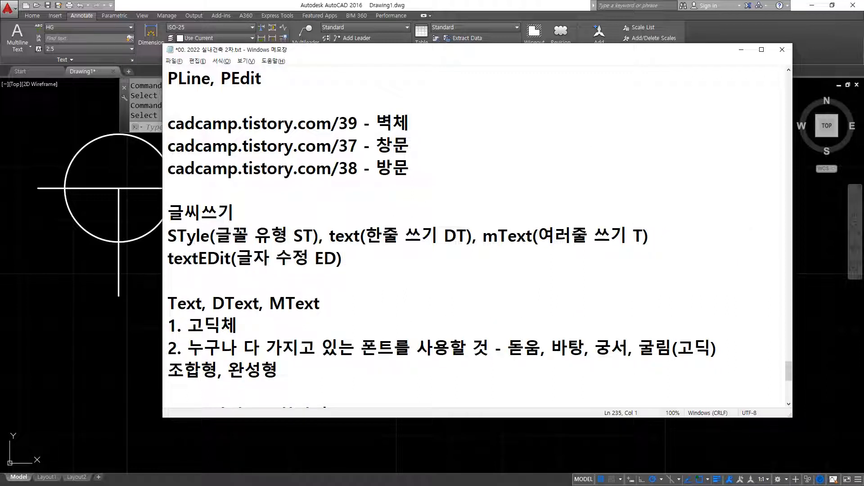
Step: Switch back to AutoCAD and open the large title, the small 평면도 and the SCALE 1:50 texts in turn, closing each without changes
click(66, 298)
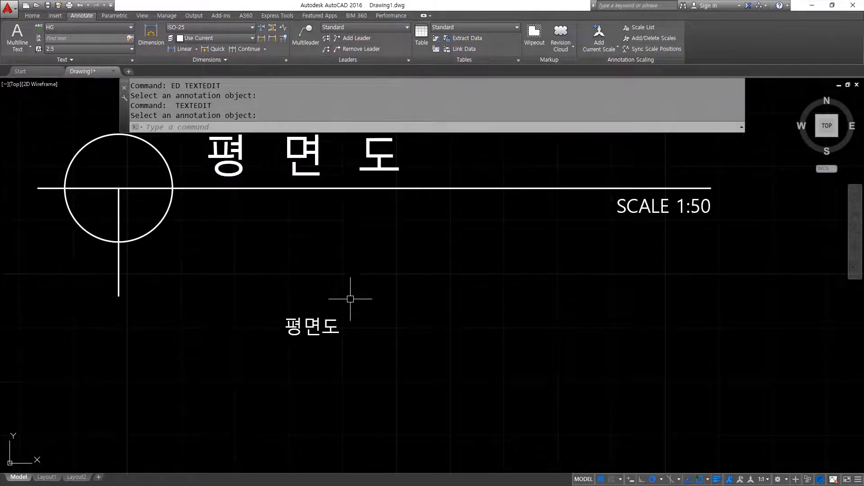
scroll(341, 248, up, 2)
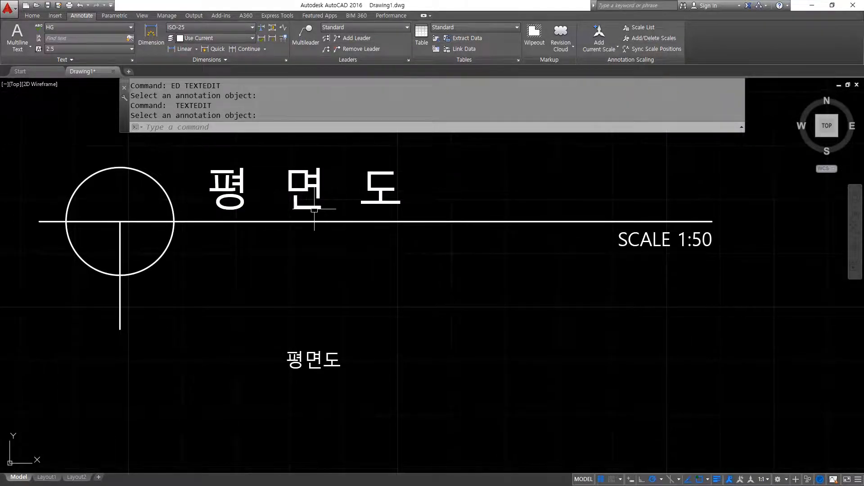
click(311, 208)
double_click(311, 209)
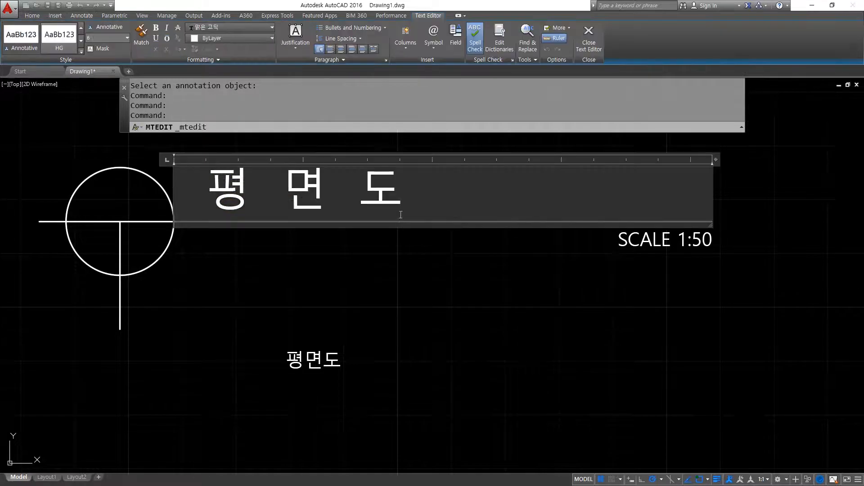
click(337, 361)
double_click(336, 363)
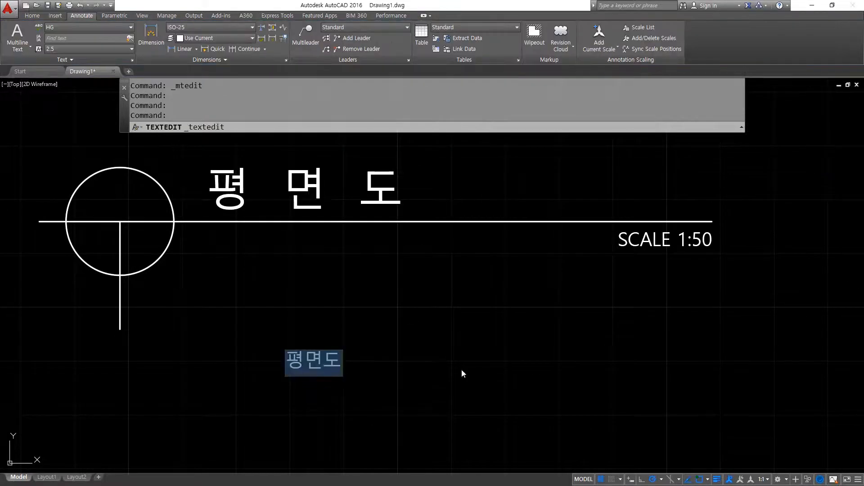
click(638, 245)
click(638, 245)
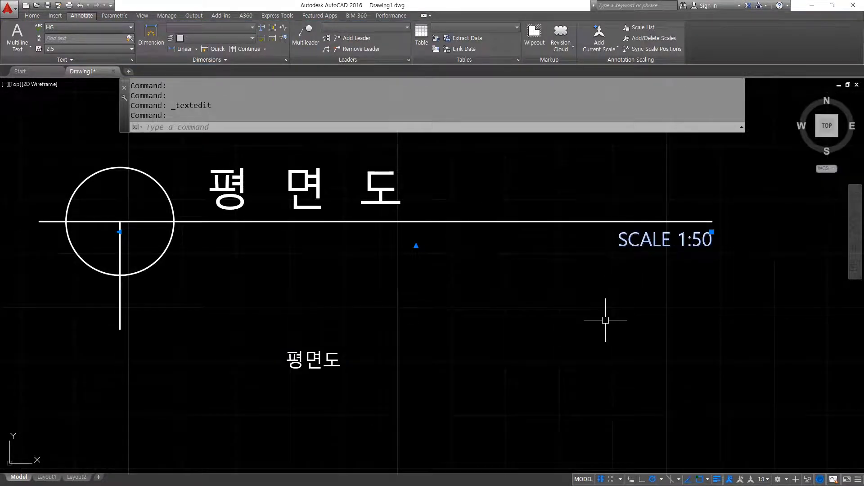
double_click(649, 233)
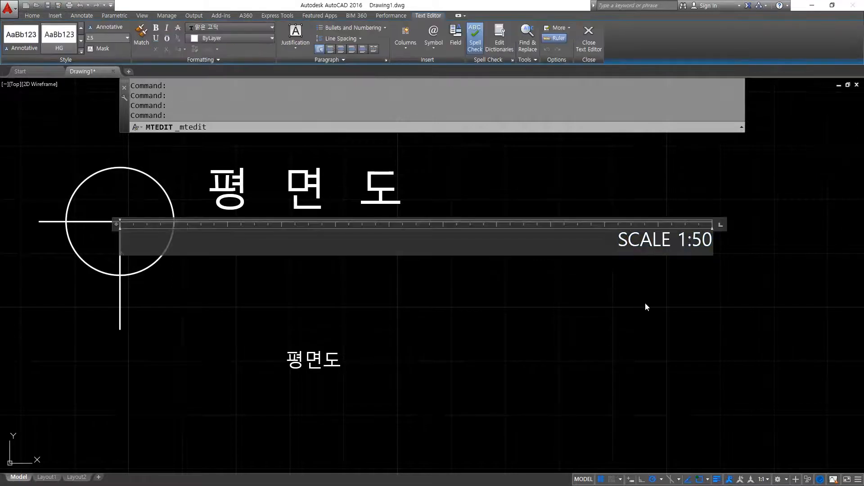
click(413, 349)
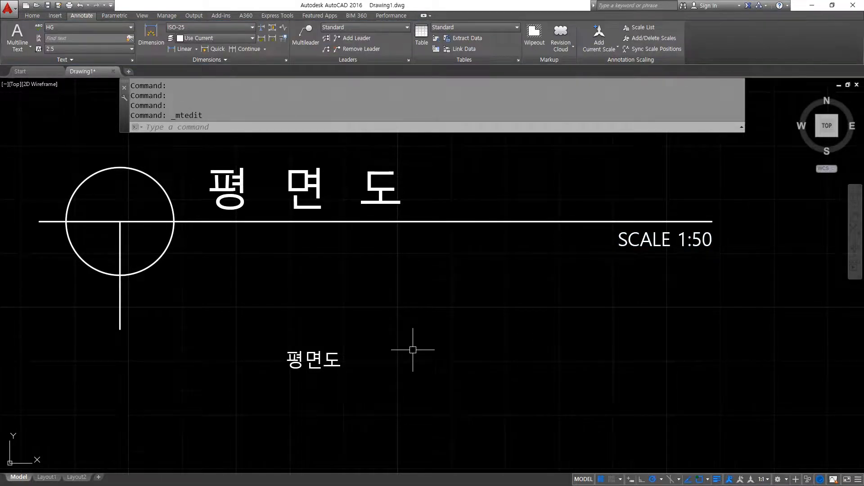
Step: Place single-line text 안 방 in the empty area above the title symbol with height 2.5 and rotation 0
scroll(413, 350, down, 4)
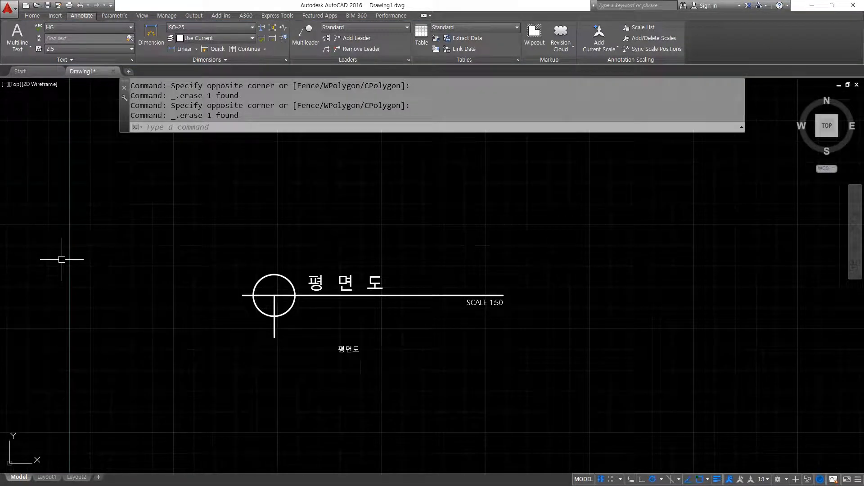
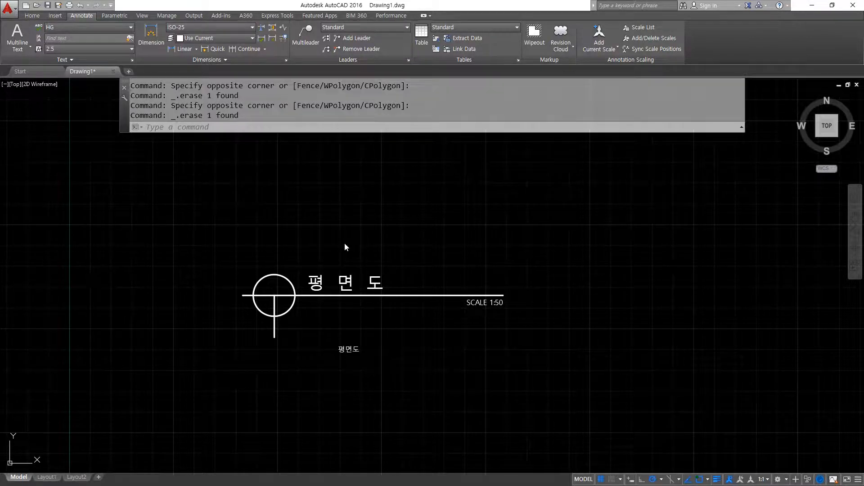
middle_drag(185, 206, 232, 276)
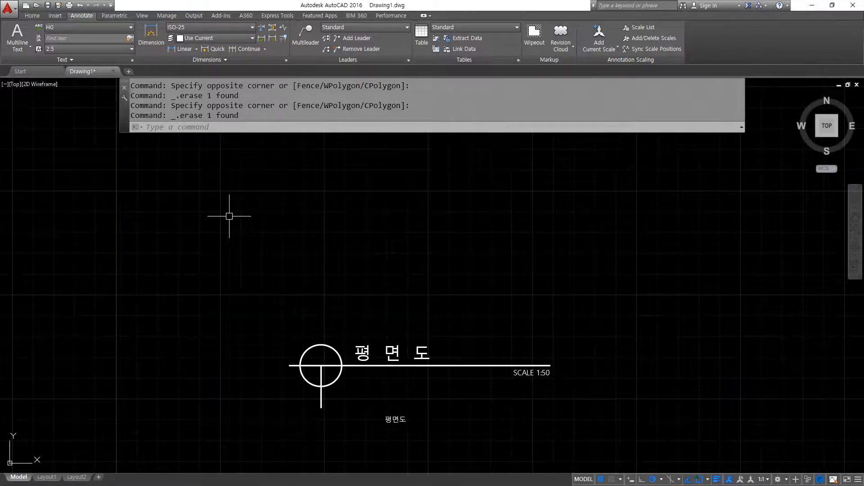
scroll(229, 216, up, 2)
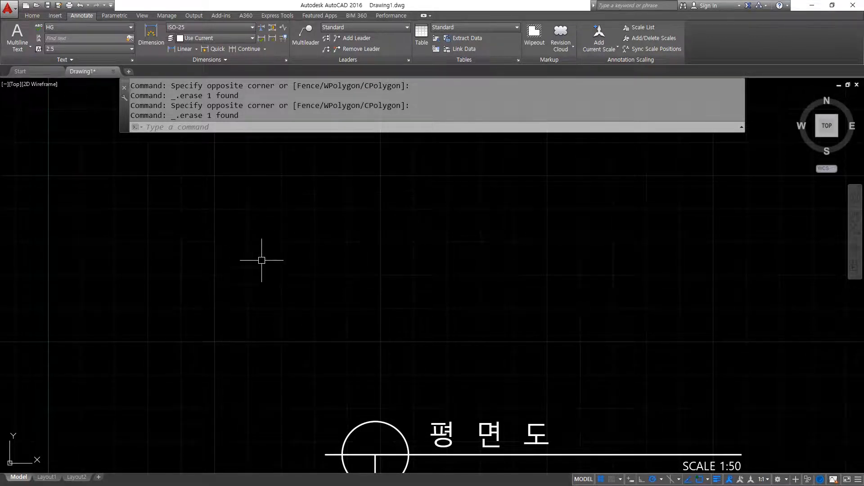
scroll(260, 267, up, 2)
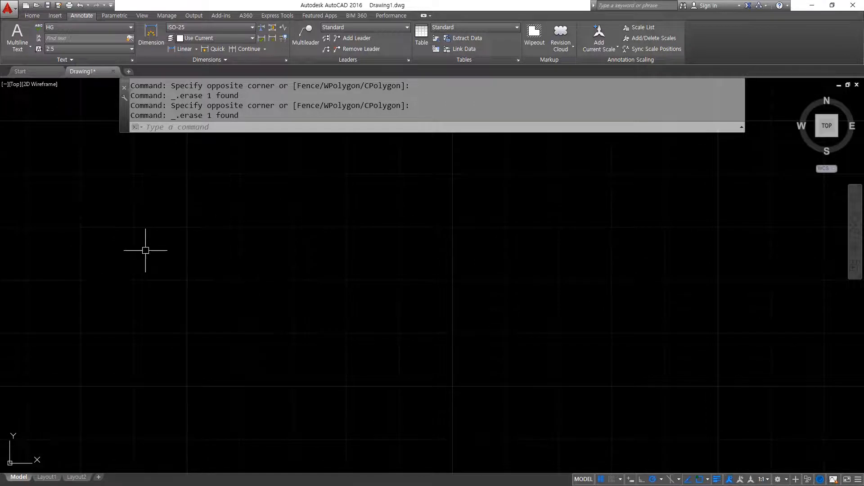
text(DT)
key(Return)
click(243, 269)
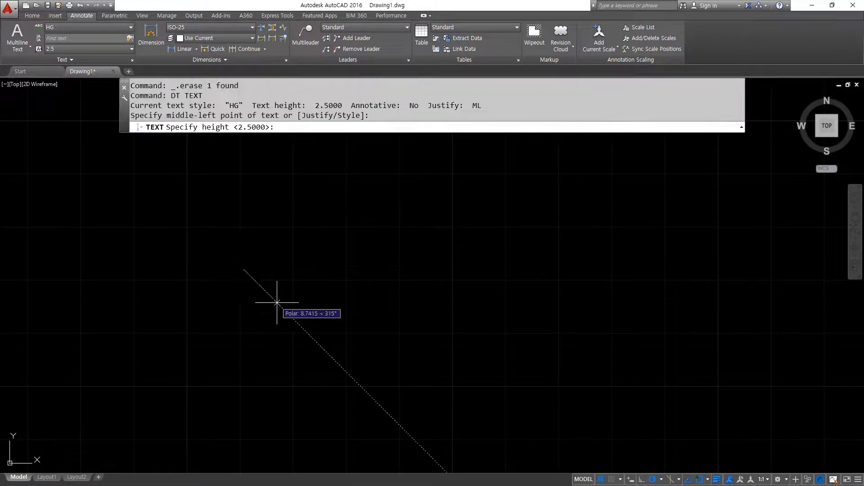
key(Return)
key(Return)
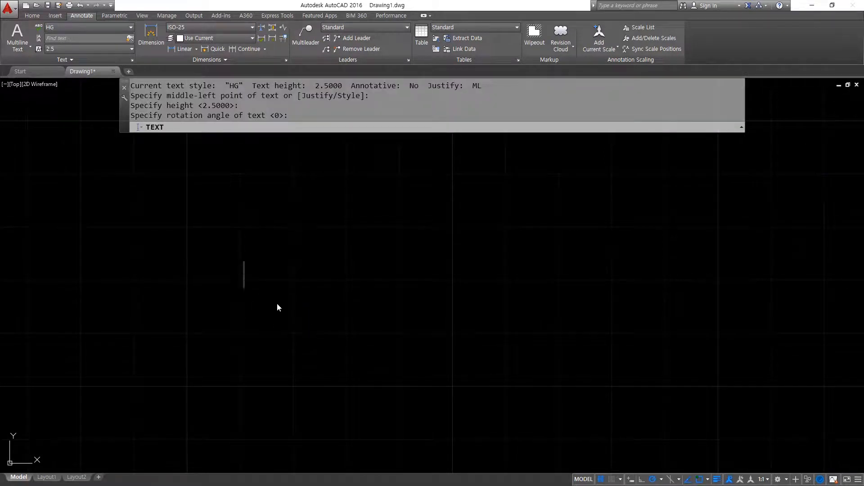
text(이ㄴ방)
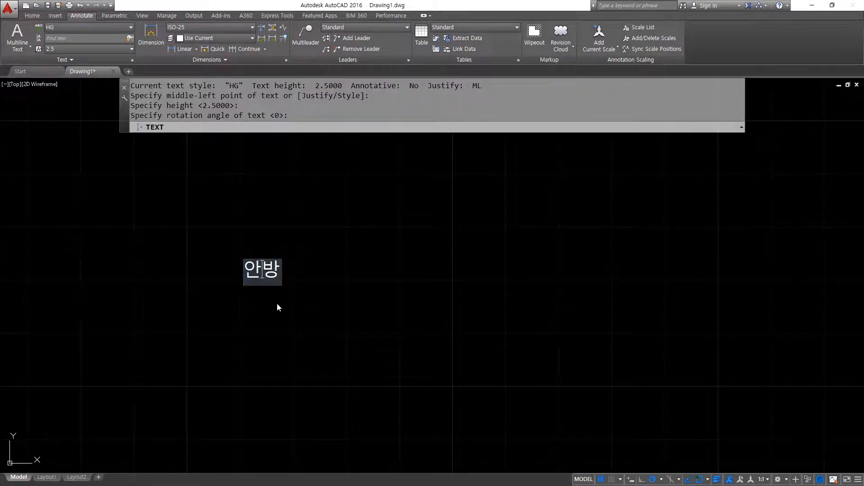
key(Return)
key(Return)
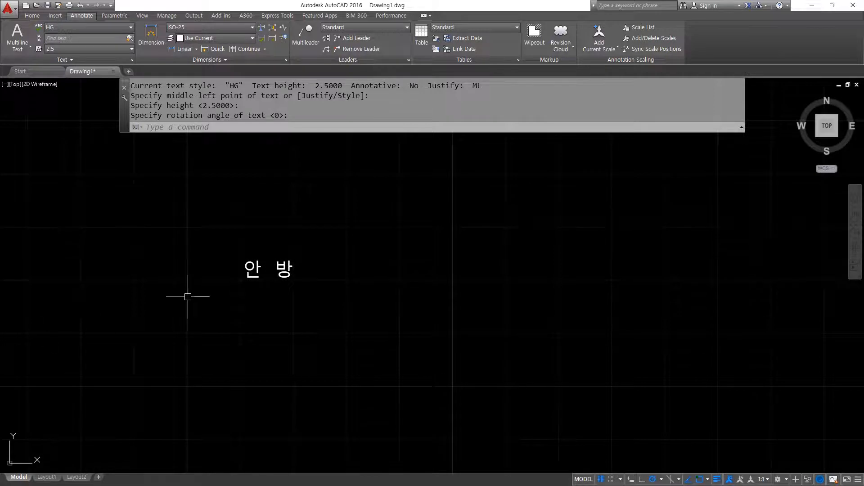
Step: Draw a rectangle around the 안 방 text, leaving a margin on all sides
scroll(232, 264, up, 3)
text(rec)
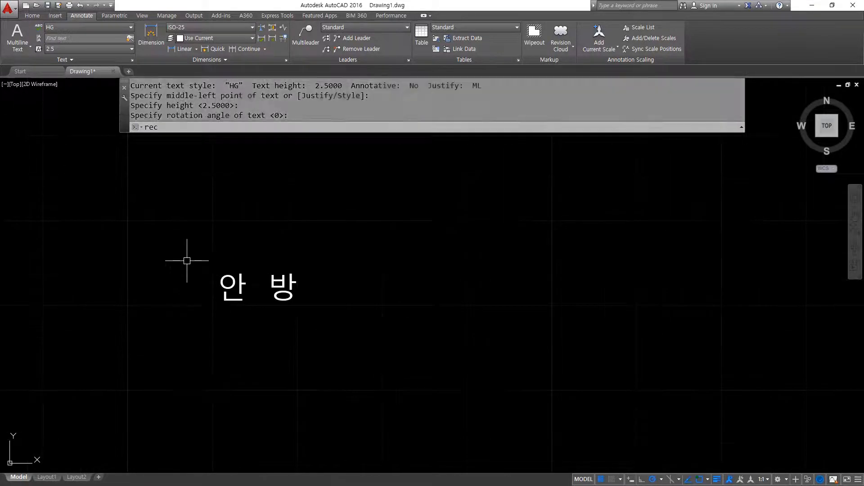
key(Return)
click(201, 255)
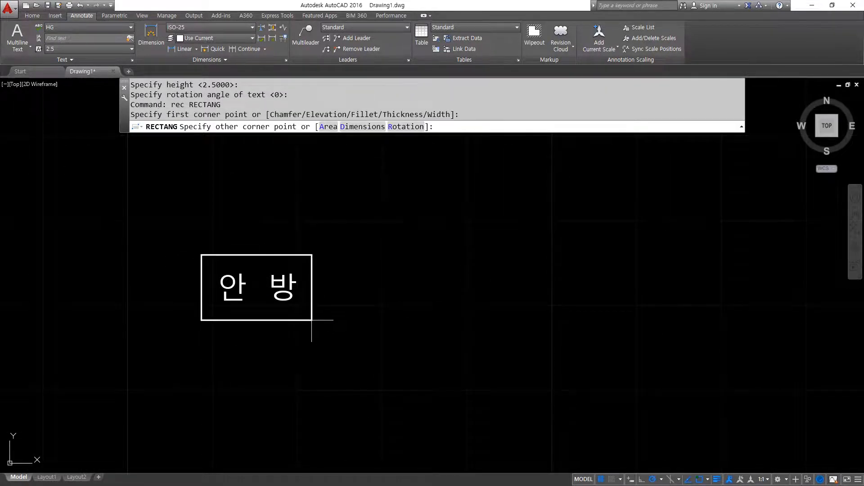
click(311, 320)
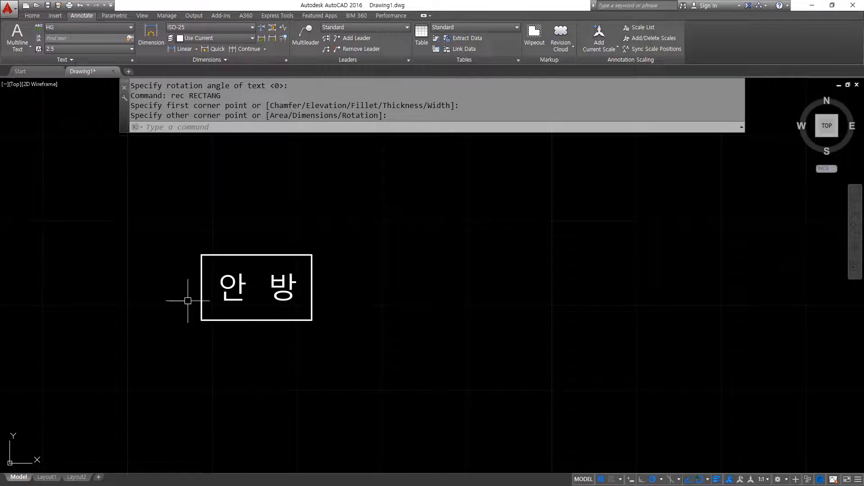
Step: Show the properties of the framed 안 방 text in a floating Properties palette beside the text
click(272, 297)
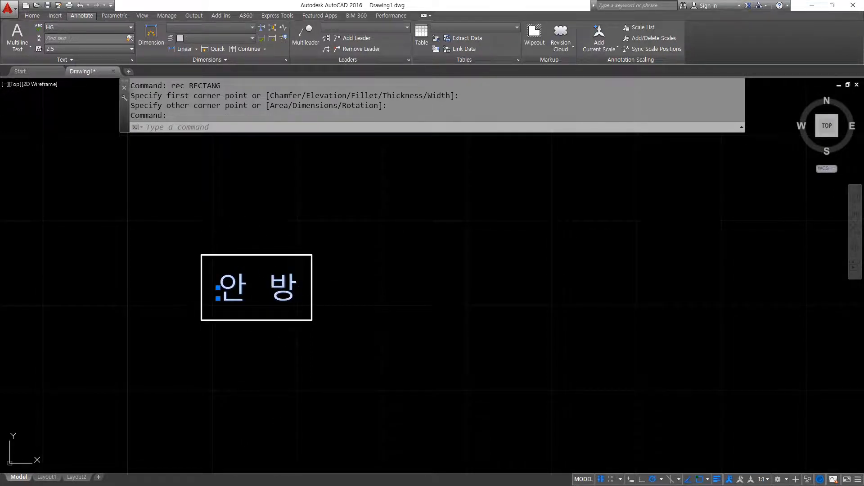
key(ctrl+1)
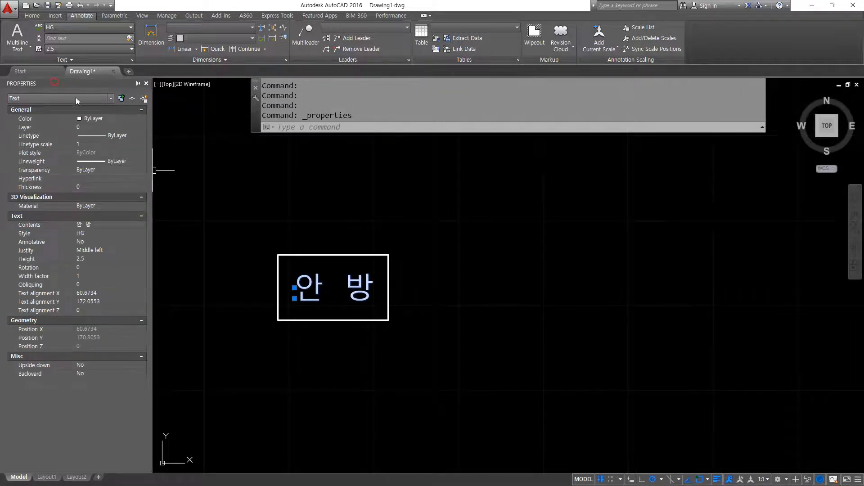
double_click(74, 84)
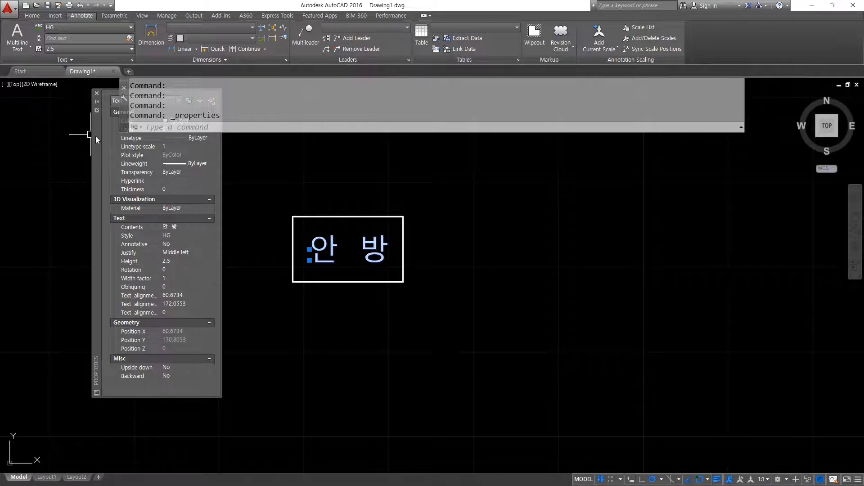
drag(95, 136, 64, 174)
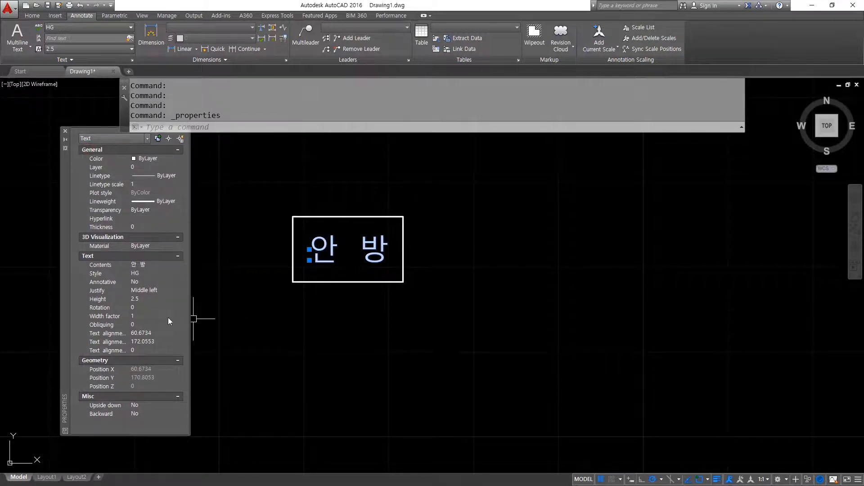
Step: Set the justification of the framed 안 방 text to Middle and deselect it
drag(80, 296, 201, 296)
click(168, 290)
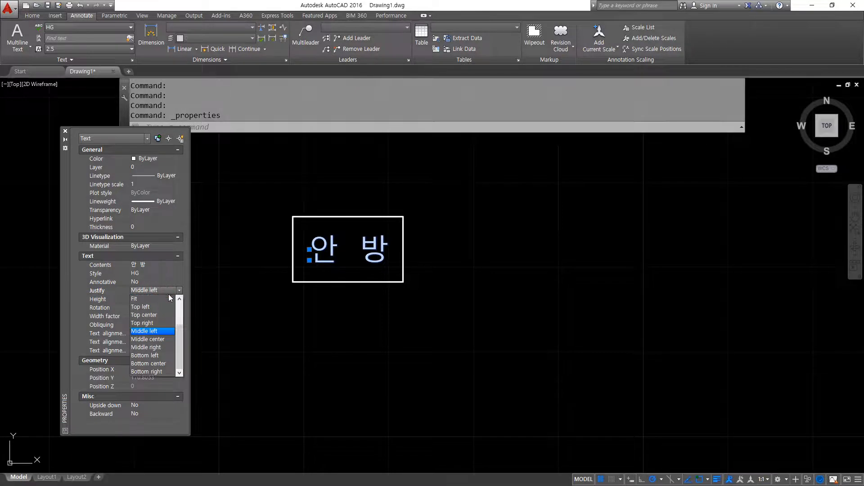
scroll(162, 306, up, 1)
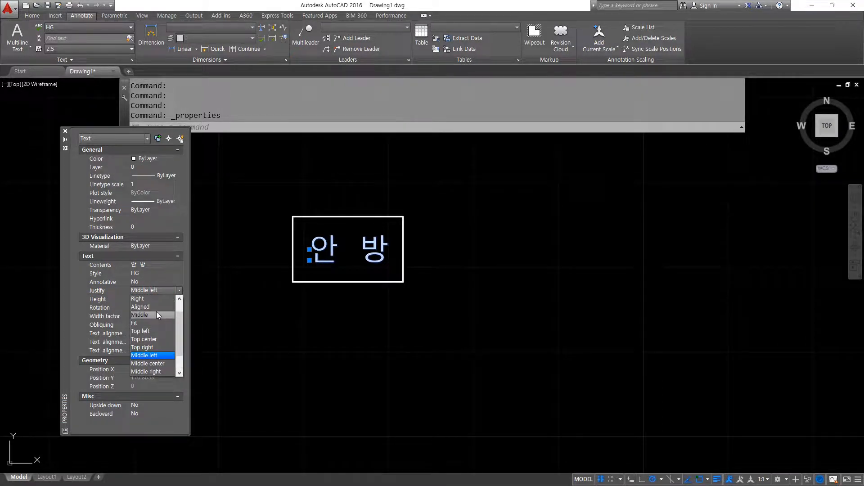
click(156, 313)
scroll(315, 254, up, 4)
key(Escape)
key(Escape)
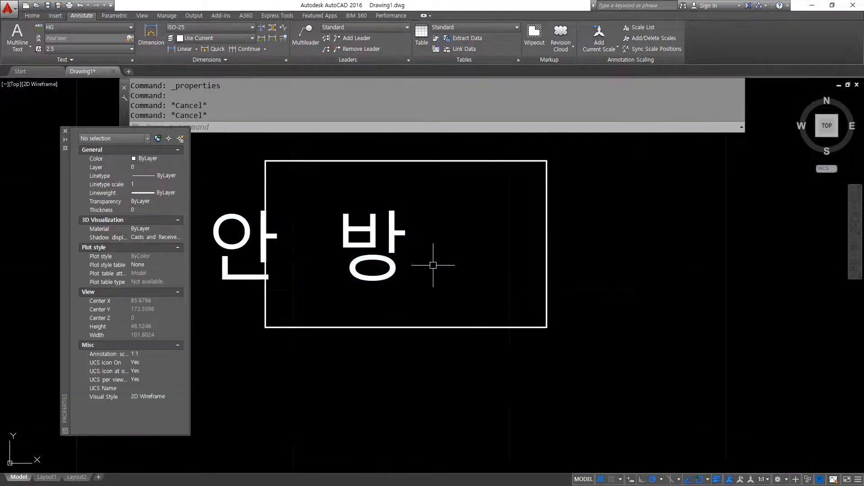
Step: Draw a diagonal line across the text frame from its upper-right corner to its lower-left corner
text(l)
key(Return)
click(546, 193)
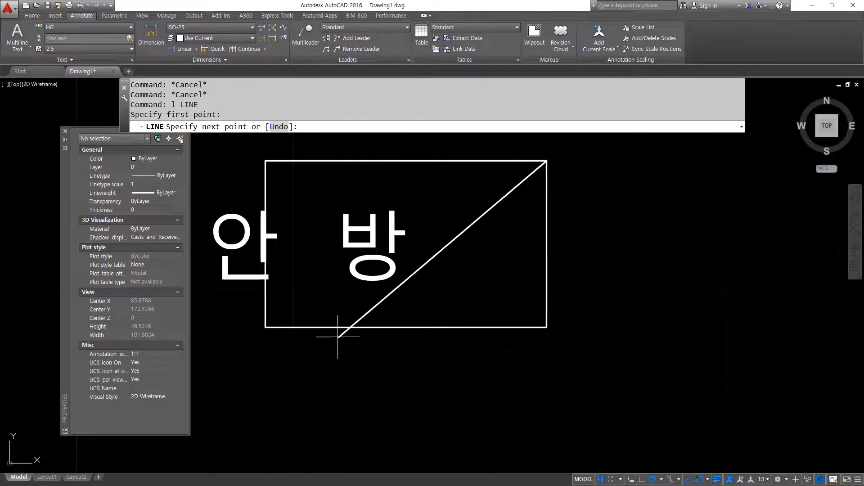
click(267, 327)
key(Return)
Step: Move the 안 방 text by its middle grip onto the midpoint of the diagonal line
click(352, 249)
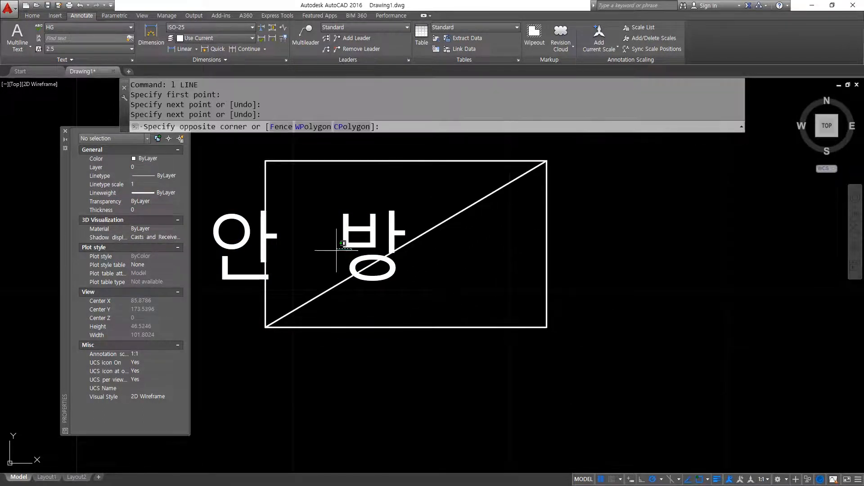
click(345, 217)
click(307, 245)
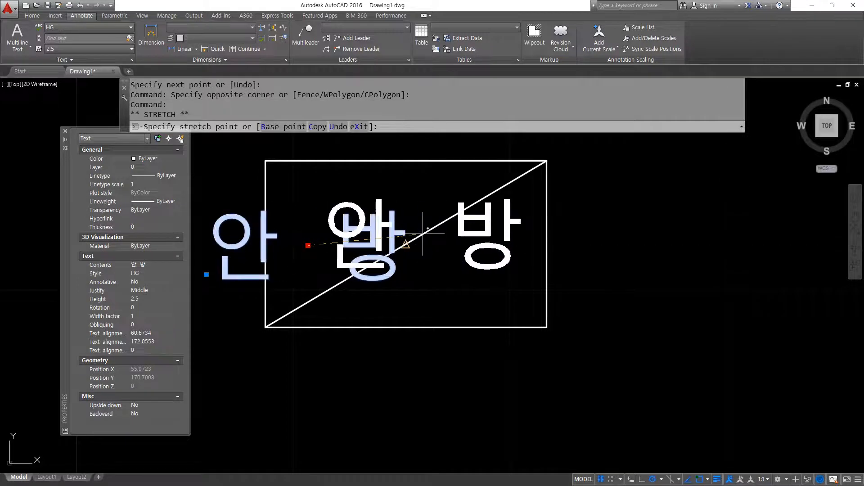
click(407, 245)
key(Escape)
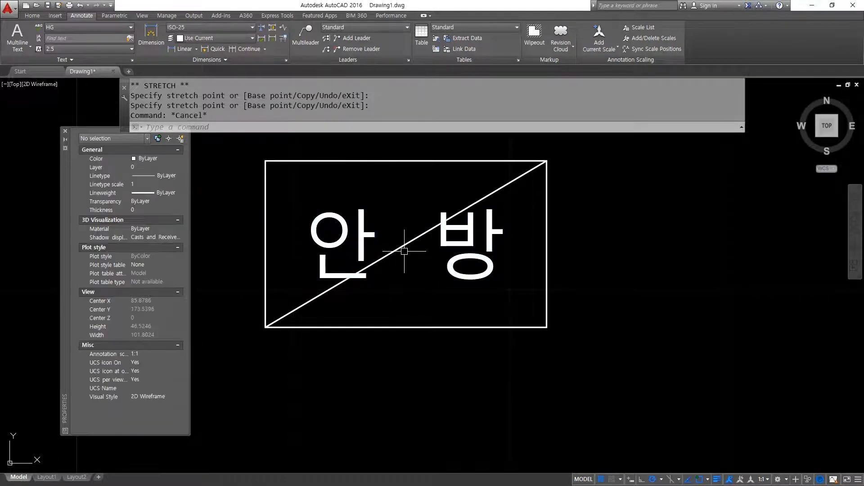
Step: Erase the diagonal helper line from the 안 방 frame
click(405, 246)
text(e)
key(Return)
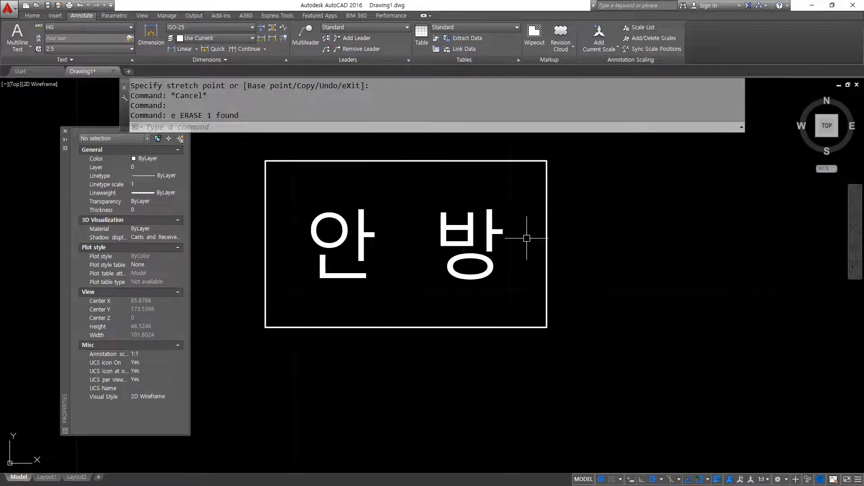
Step: Draw a much larger rectangle around the framed 안 방 text, above the large title symbol
scroll(493, 259, down, 4)
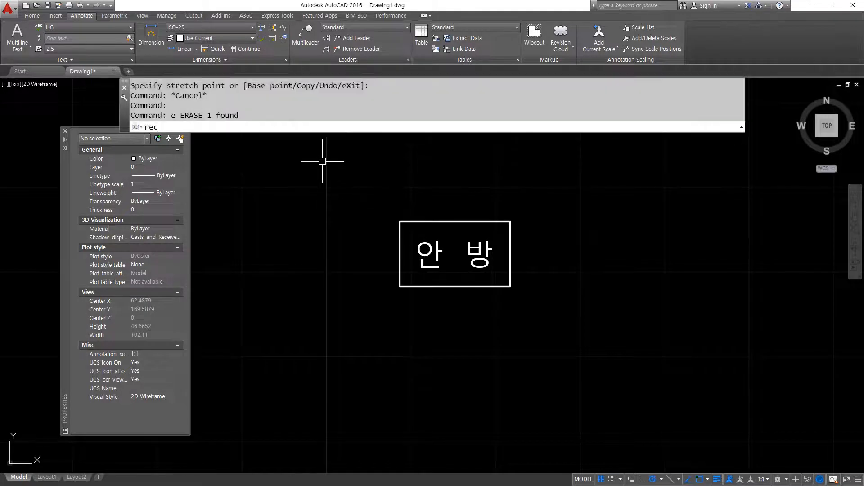
scroll(324, 220, down, 4)
text(rec)
key(Return)
click(246, 153)
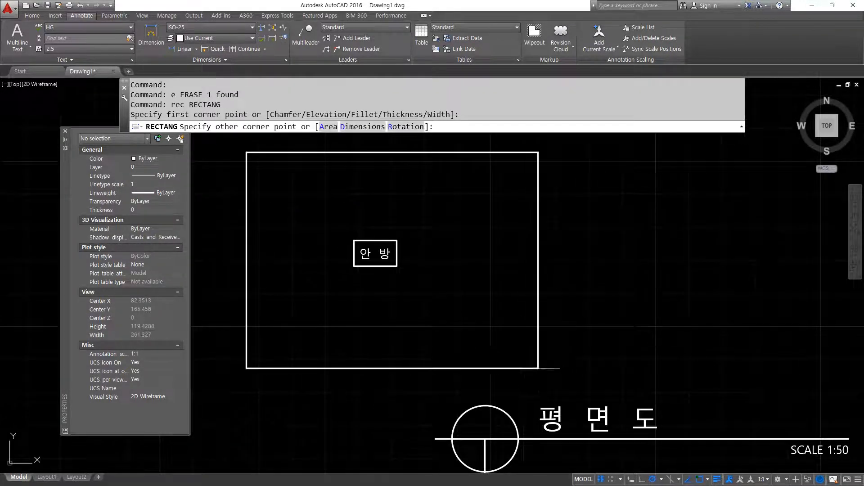
click(537, 368)
key(Escape)
Step: Hatch the area between the large rectangle and the 안 방 frame with the ANSI32 pattern at scale 1 and angle 0
text(h)
key(Return)
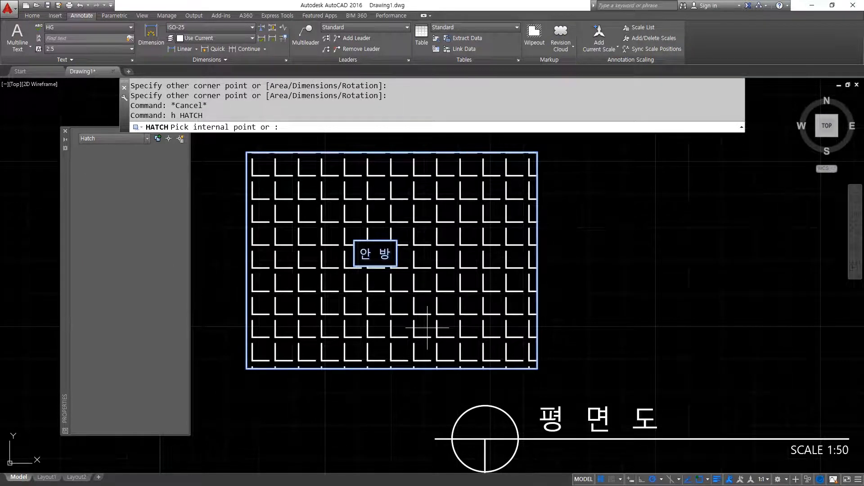
click(428, 328)
click(84, 36)
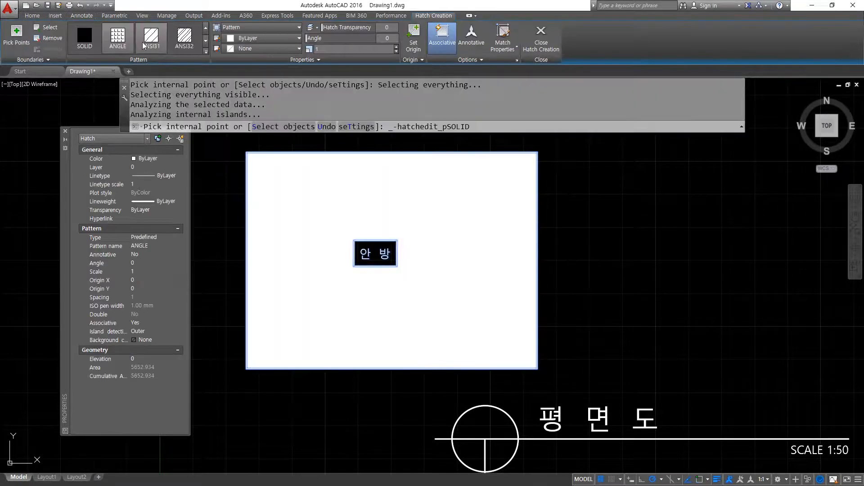
click(149, 37)
click(92, 36)
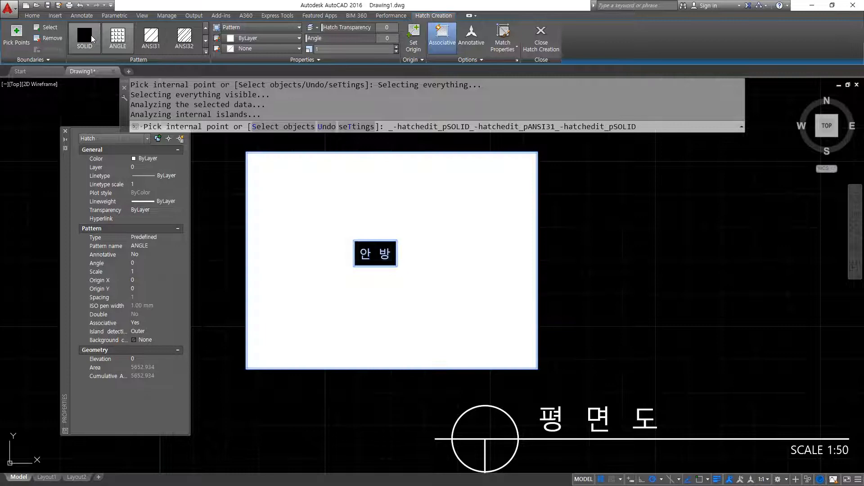
double_click(151, 37)
click(185, 37)
key(Return)
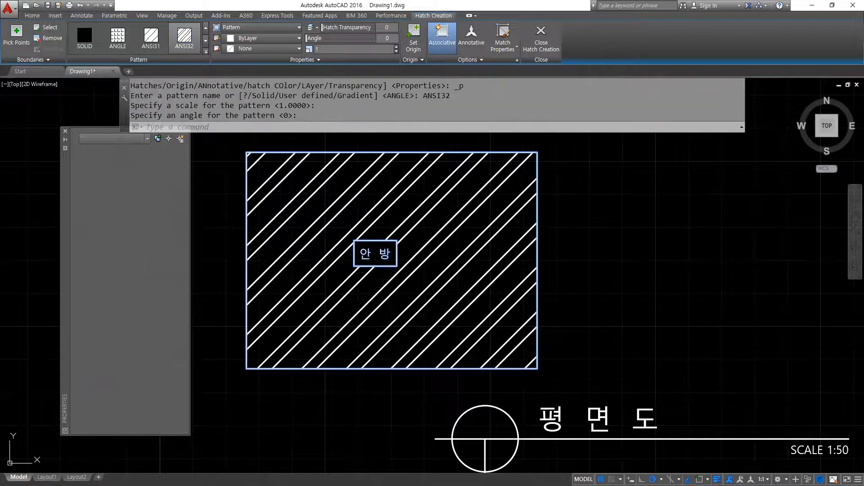
Step: Copy only the large outer rectangle to the empty area just right of the hatched one
scroll(395, 279, up, 2)
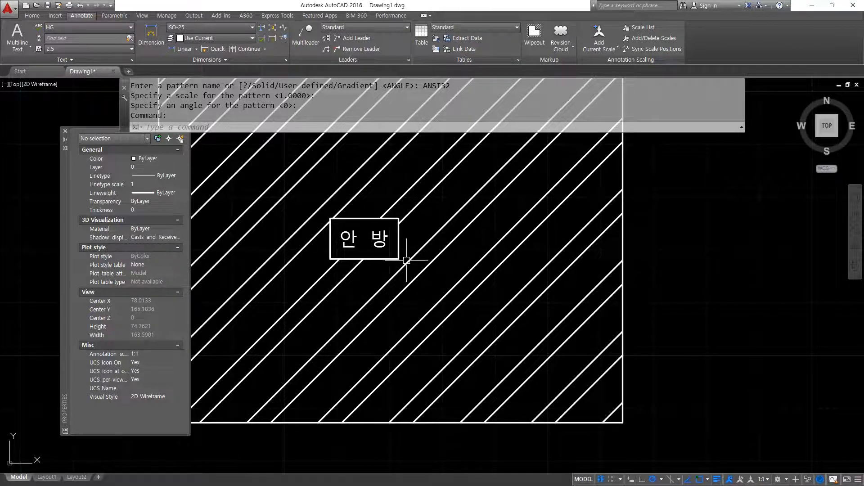
scroll(405, 286, down, 2)
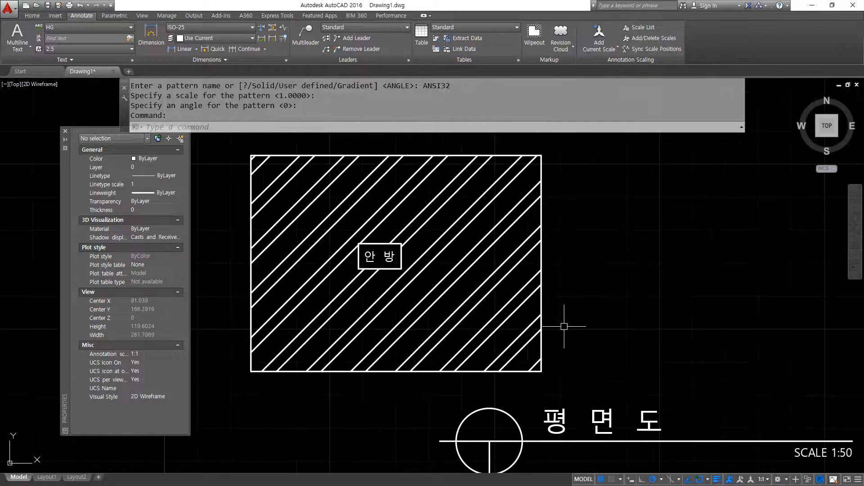
text(cp)
key(Return)
click(542, 305)
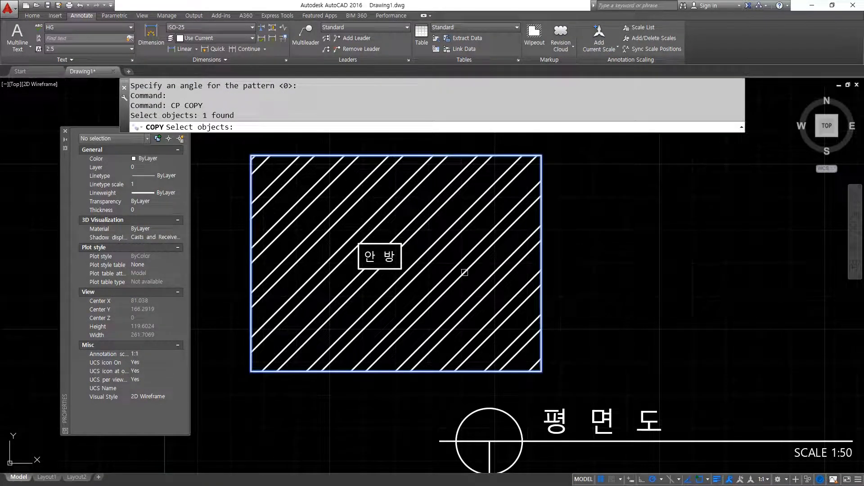
key(Return)
click(519, 273)
scroll(395, 274, down, 2)
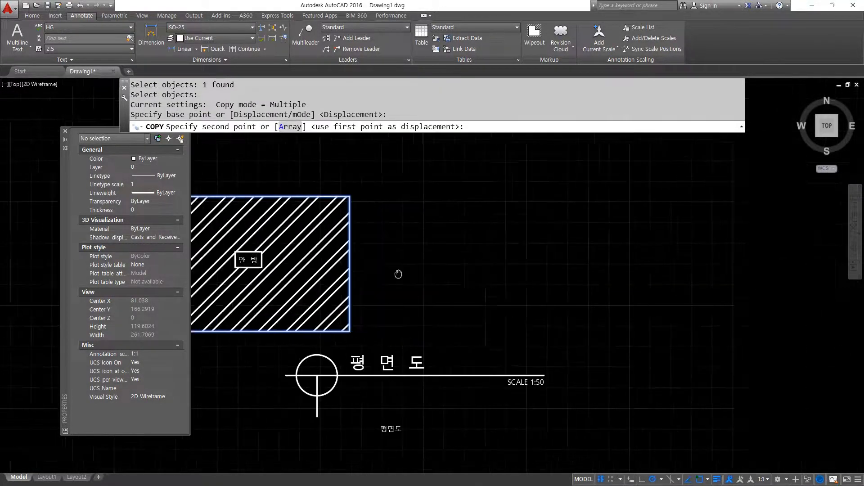
click(526, 270)
key(Return)
Step: Place multiline text 안 방 with Middle Center justification near the middle of the copied rectangle
scroll(463, 261, up, 2)
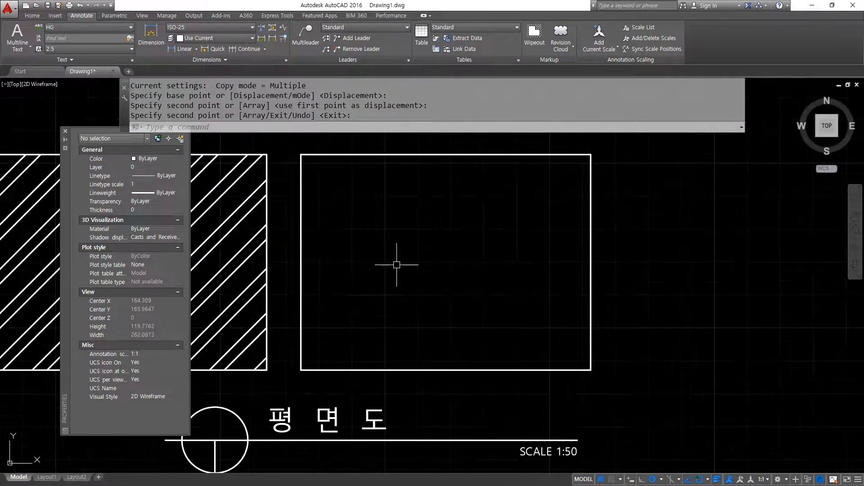
text(t)
key(Return)
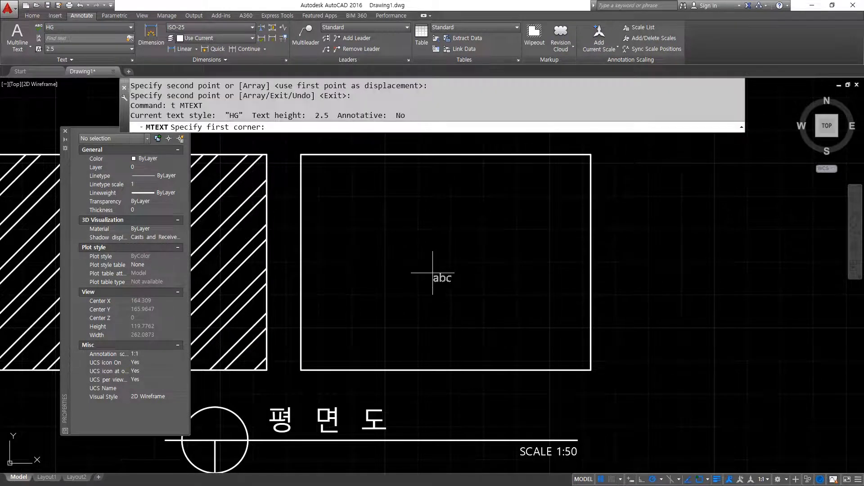
click(405, 239)
click(468, 270)
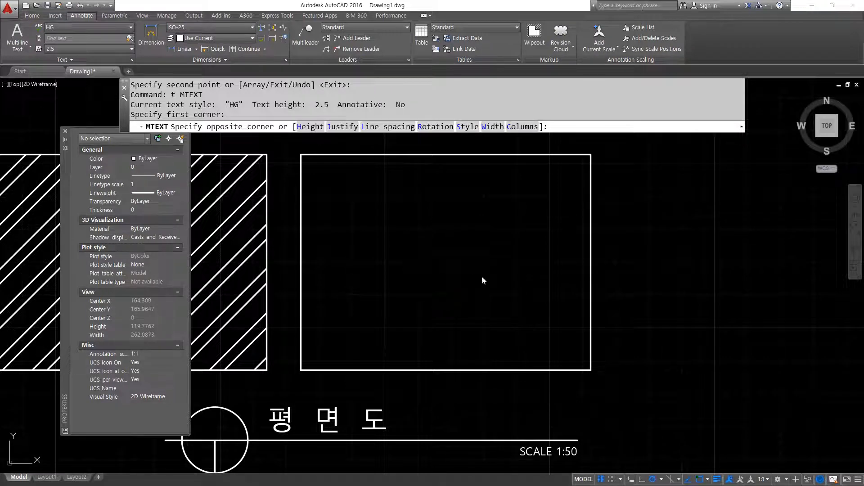
click(290, 47)
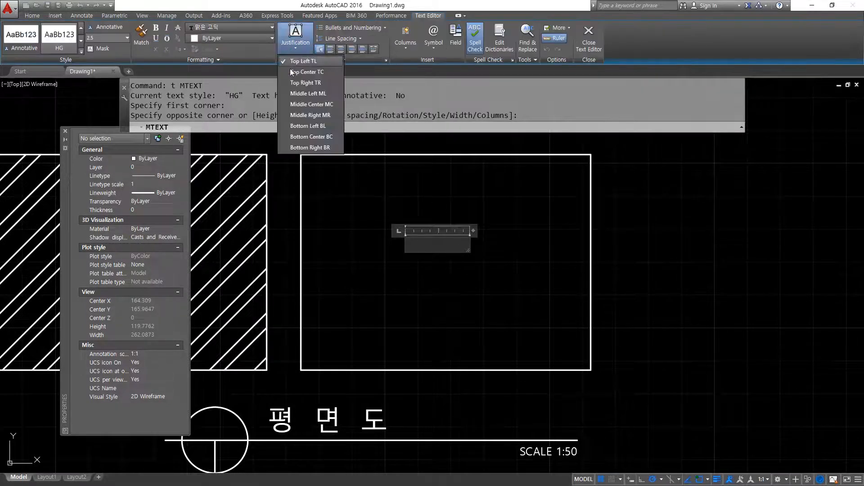
click(306, 108)
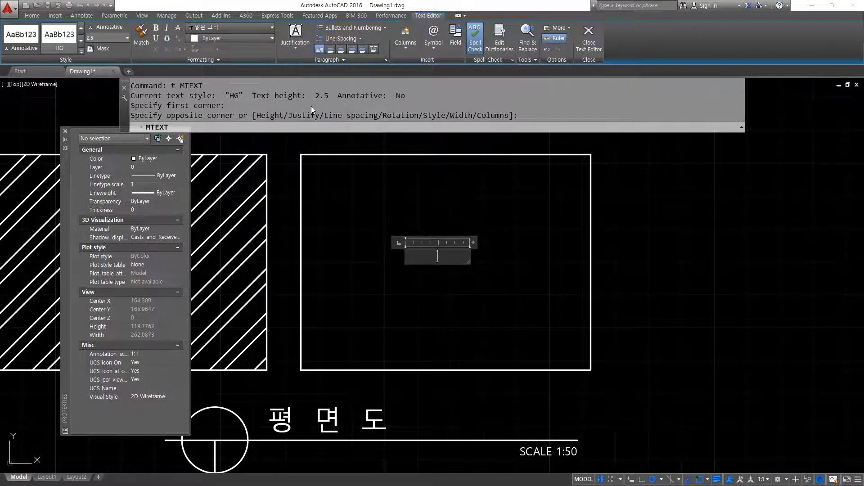
text(안 방)
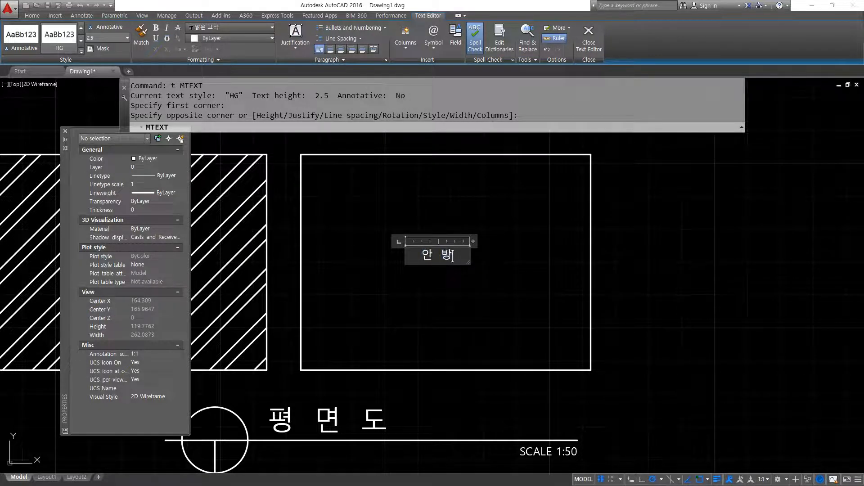
click(311, 107)
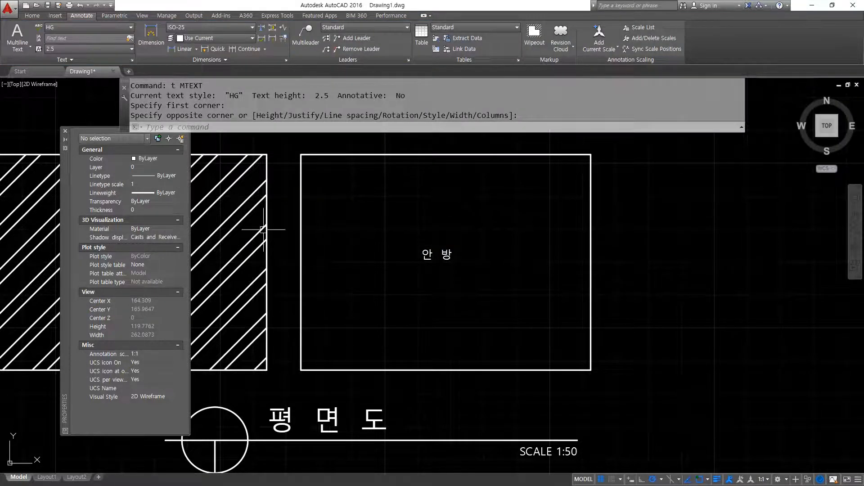
Step: Hatch the copied rectangle around its unframed 안 방 text with the ANSI32 pattern
text(h)
key(Return)
click(499, 309)
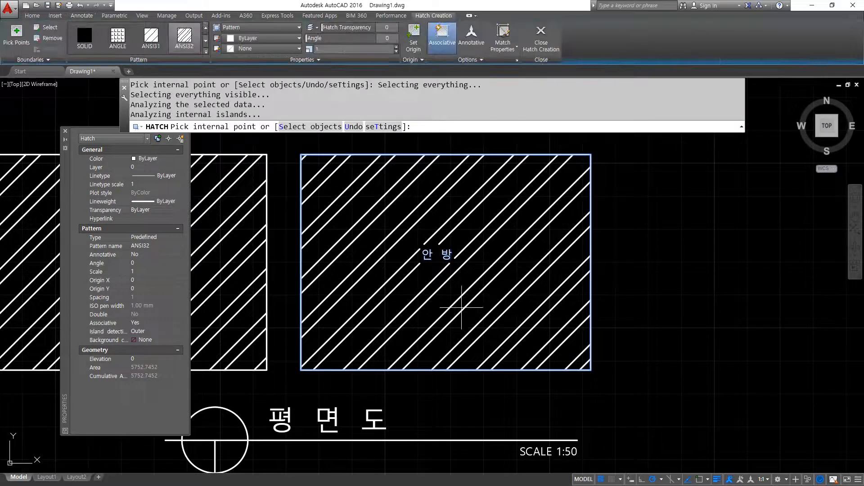
key(Return)
Step: Compare the hatch around the framed and unframed 안 방 texts, marking each text with a hand-drawn arrow
scroll(425, 239, up, 2)
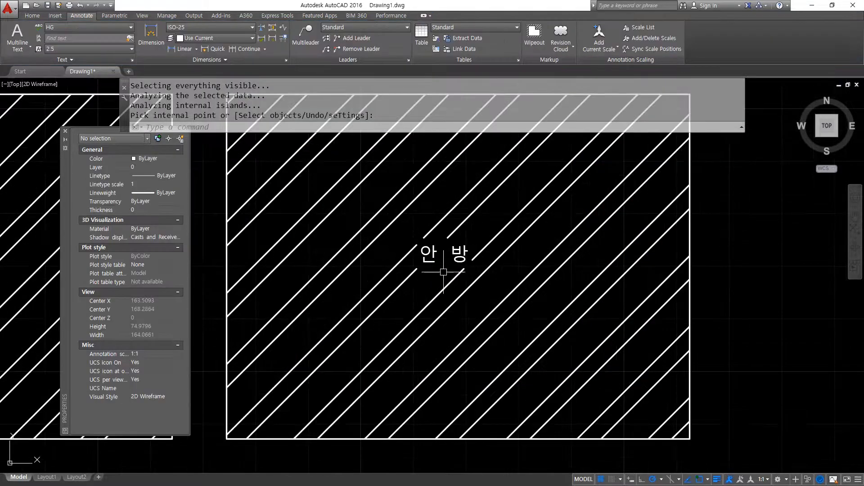
scroll(464, 265, down, 5)
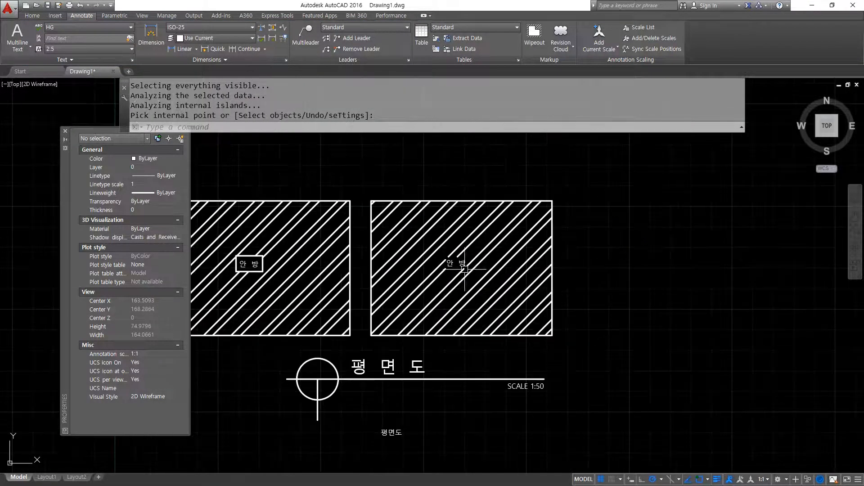
scroll(446, 275, up, 3)
middle_drag(425, 290, 477, 299)
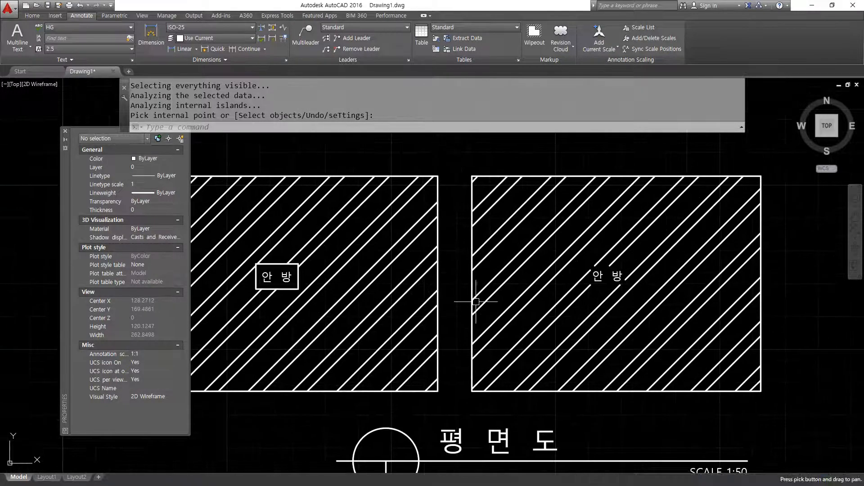
mouse_move(318, 234)
mouse_down()
mouse_move(296, 258)
mouse_move(307, 259)
mouse_up()
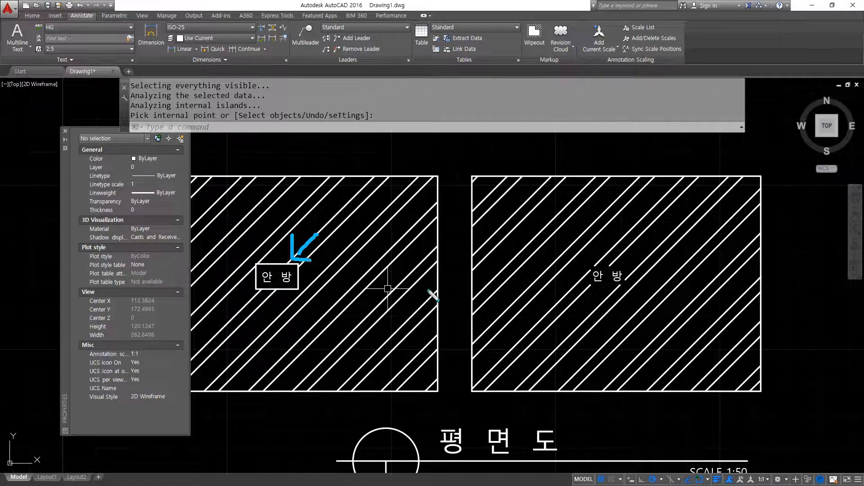
mouse_move(557, 228)
mouse_down()
mouse_move(584, 265)
mouse_move(562, 268)
mouse_up()
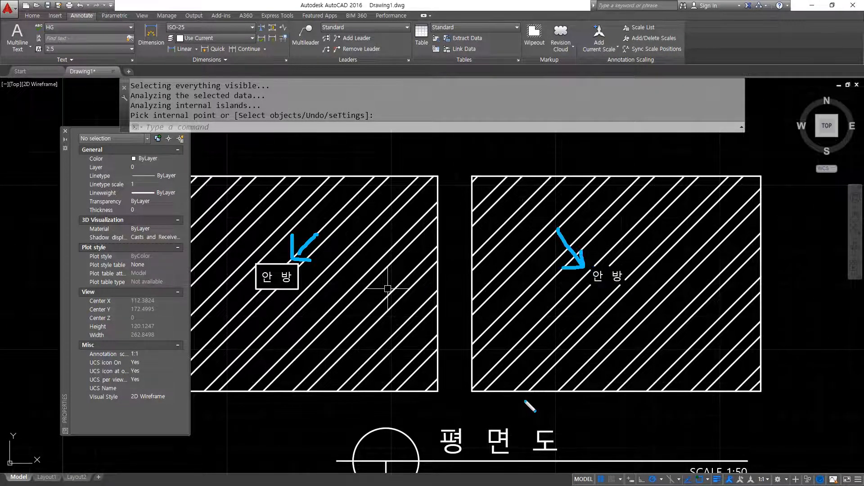
Step: Set the pattern scale of the ANSI32 hatch around the unframed 안 방 text to 0.5
key(Escape)
key(Escape)
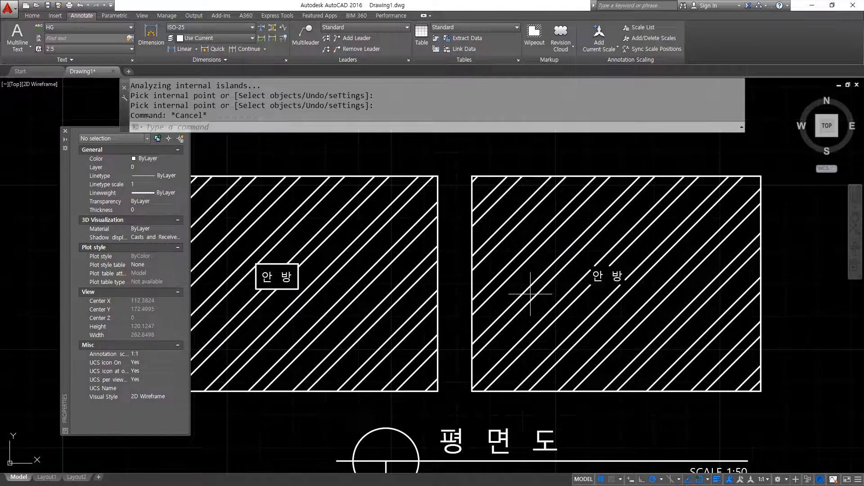
click(522, 289)
click(513, 285)
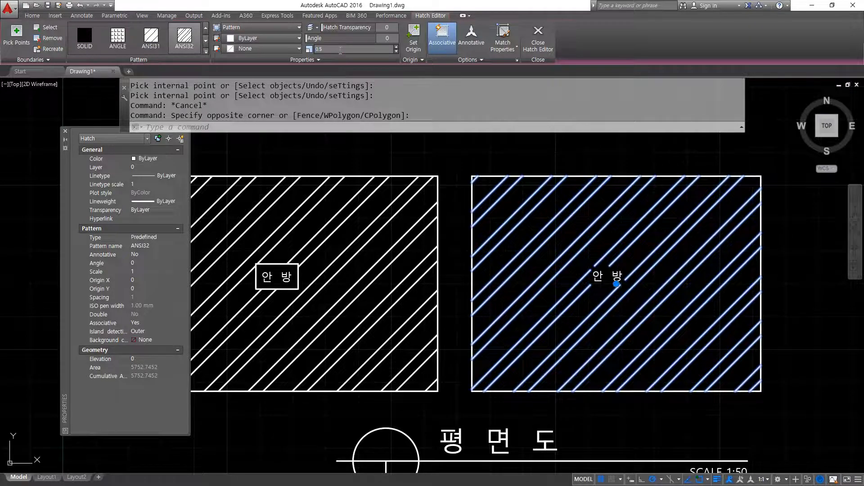
key(Return)
key(Escape)
key(Escape)
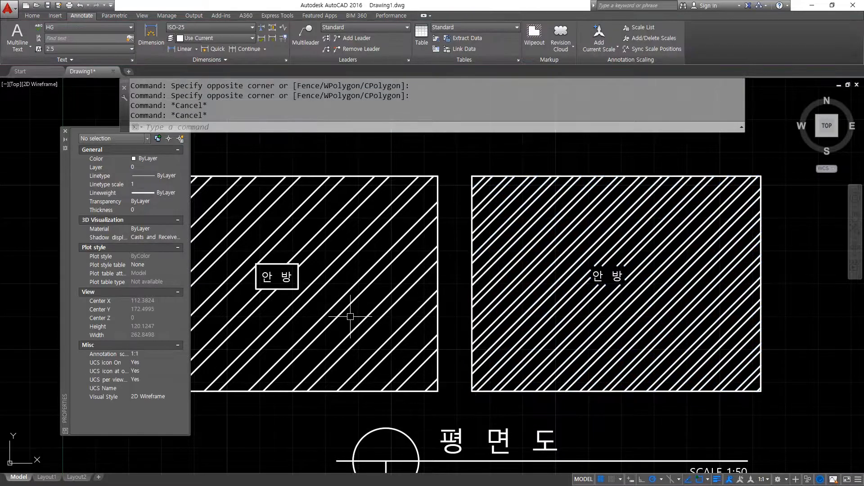
Step: Reduce the scale of the ANSI32 hatch around the framed 안 방 text to match the neighbouring hatch's density
click(350, 317)
click(337, 293)
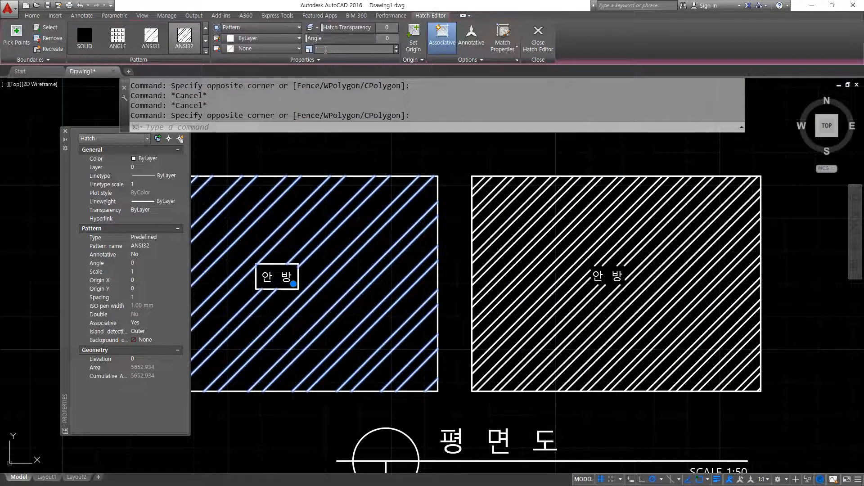
key(Escape)
key(Escape)
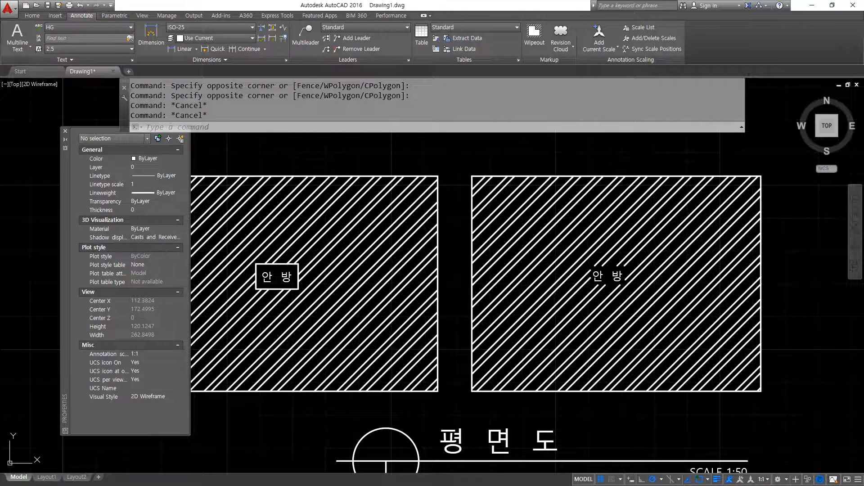
Step: Select the unframed 안 방 multiline text, circle it by hand, and set its Text frame property to Yes
mouse_move(629, 269)
mouse_down()
mouse_move(568, 275)
mouse_move(671, 315)
mouse_move(612, 245)
mouse_move(619, 256)
mouse_up()
key(Escape)
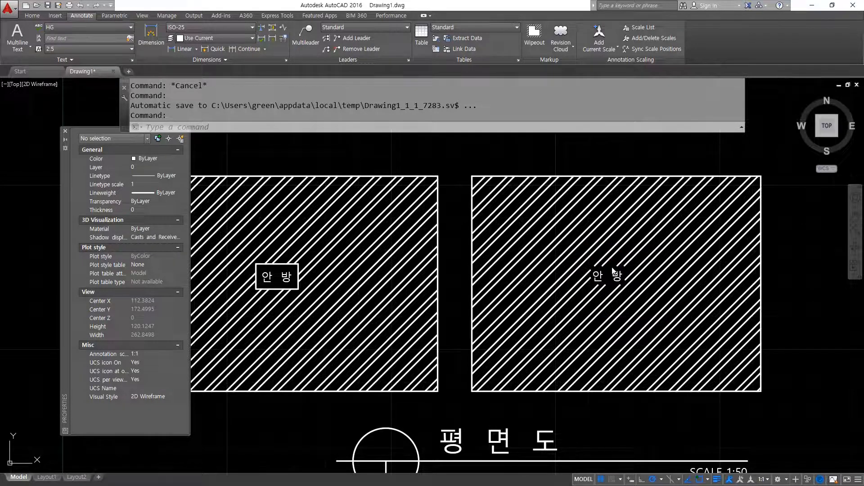
click(616, 277)
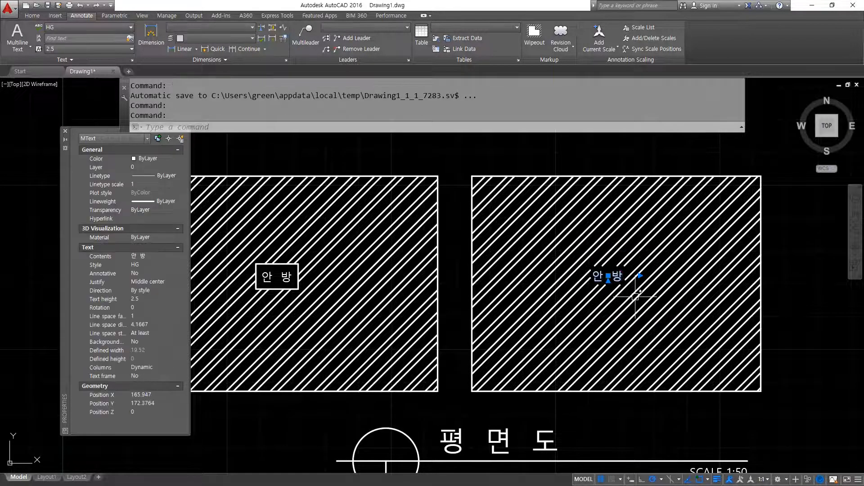
mouse_move(614, 297)
mouse_down()
mouse_move(615, 257)
mouse_move(618, 303)
mouse_move(608, 254)
mouse_move(588, 293)
mouse_move(630, 281)
mouse_up()
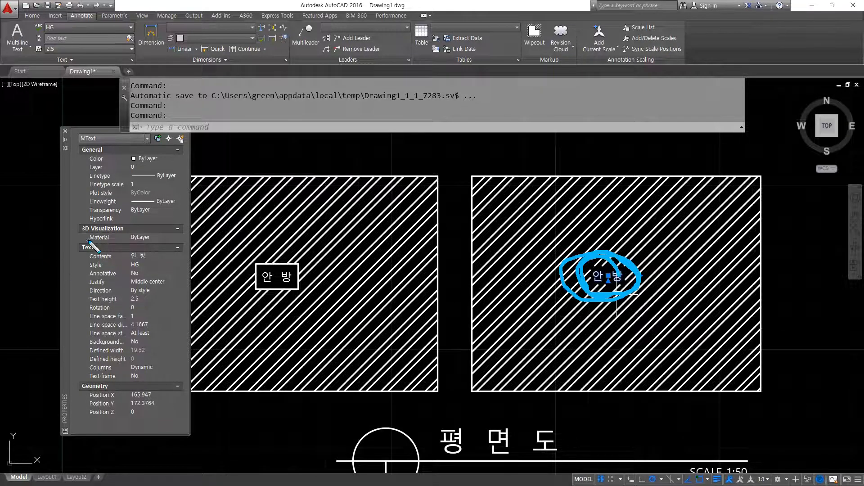
mouse_move(92, 247)
mouse_down()
mouse_move(178, 362)
mouse_move(77, 247)
mouse_up()
key(Escape)
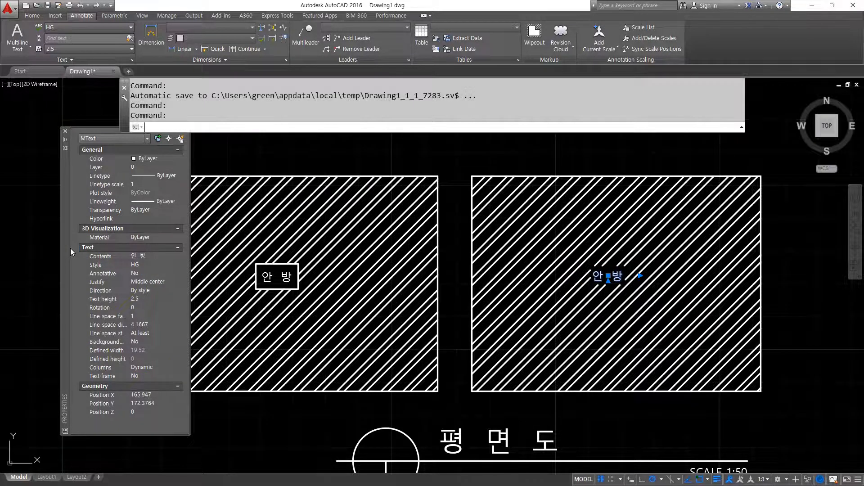
key(super+plus)
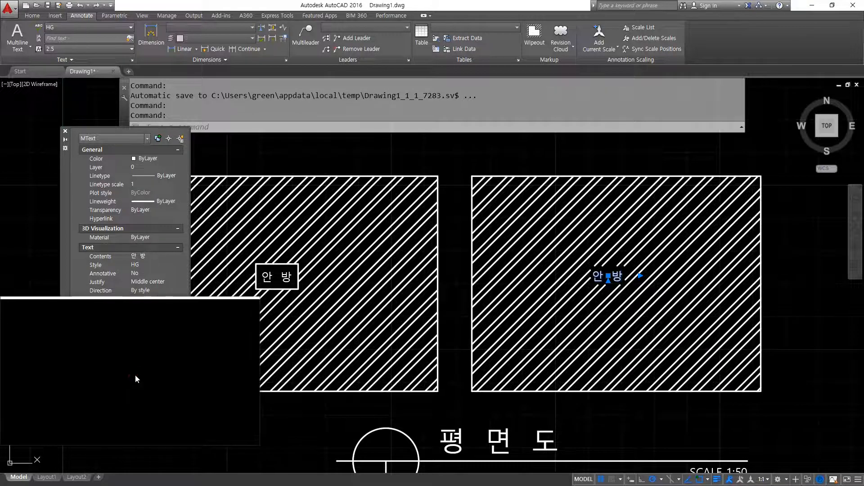
click(150, 376)
click(145, 383)
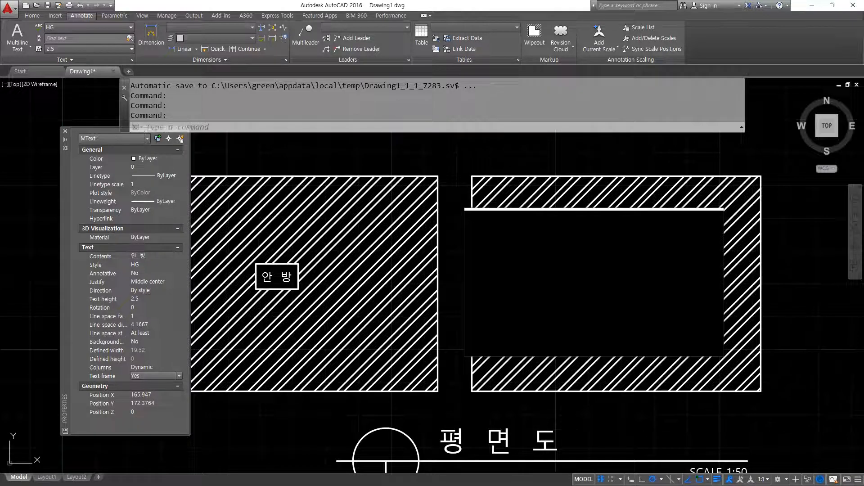
Step: Stretch the newly framed 안 방 text's frame taller and adjust its defined width to about 18.64, leaving even space around the text
scroll(623, 264, up, 5)
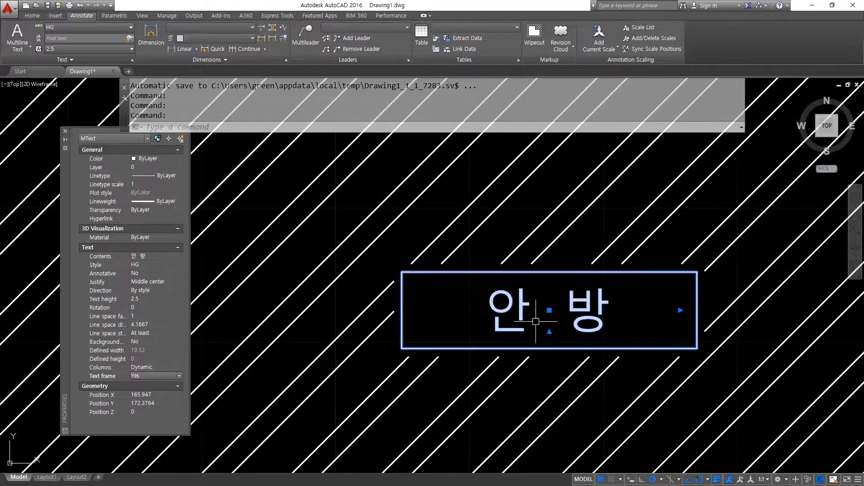
click(550, 332)
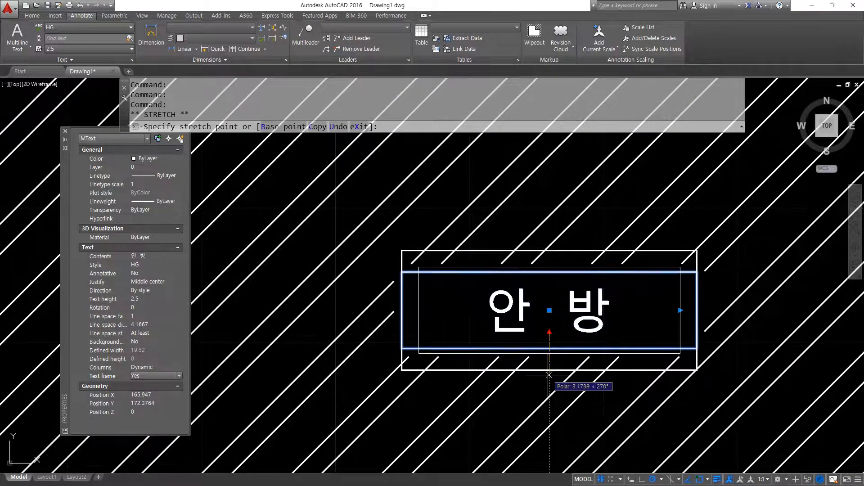
click(549, 356)
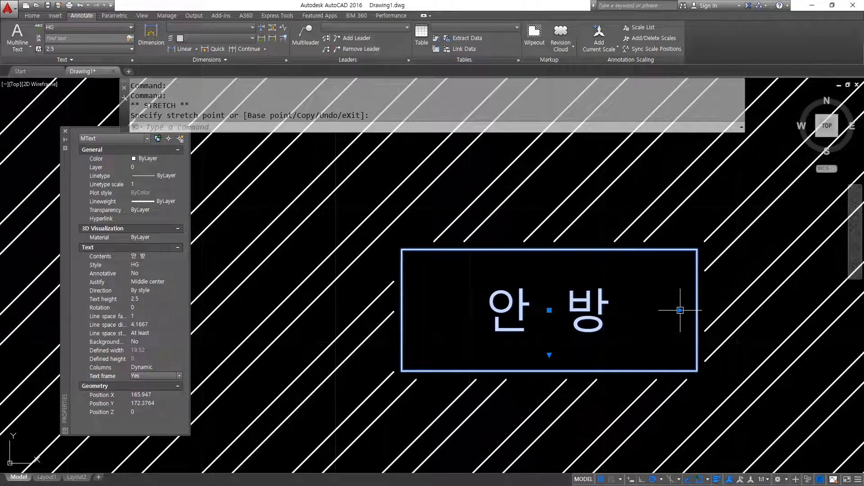
click(682, 311)
click(711, 310)
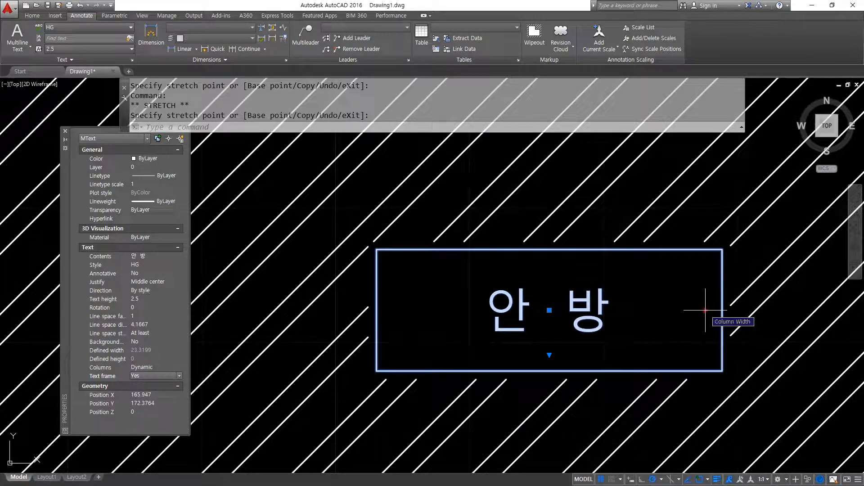
click(712, 310)
click(639, 318)
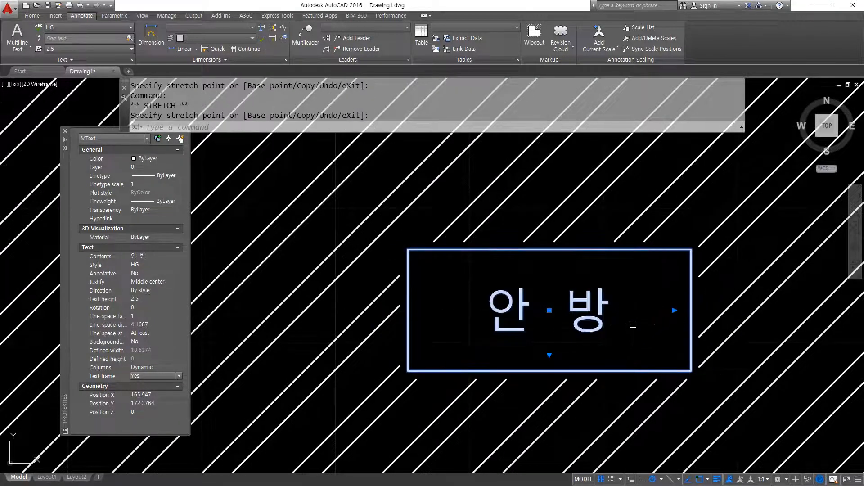
click(549, 356)
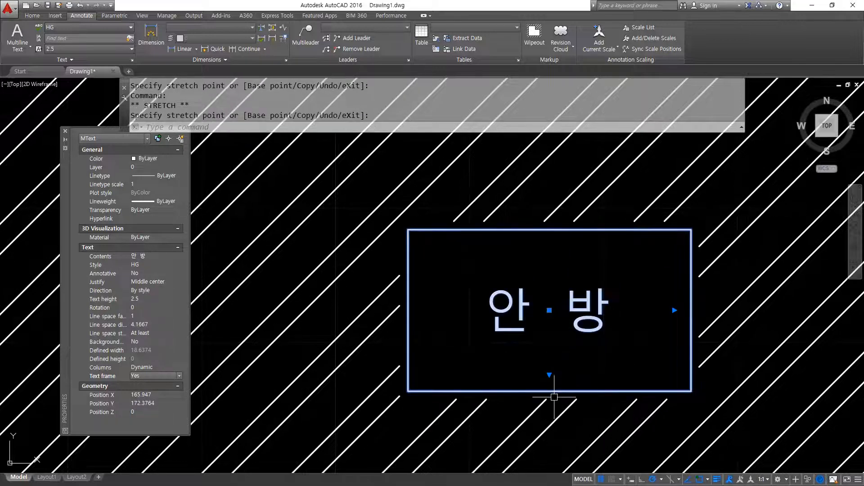
click(550, 367)
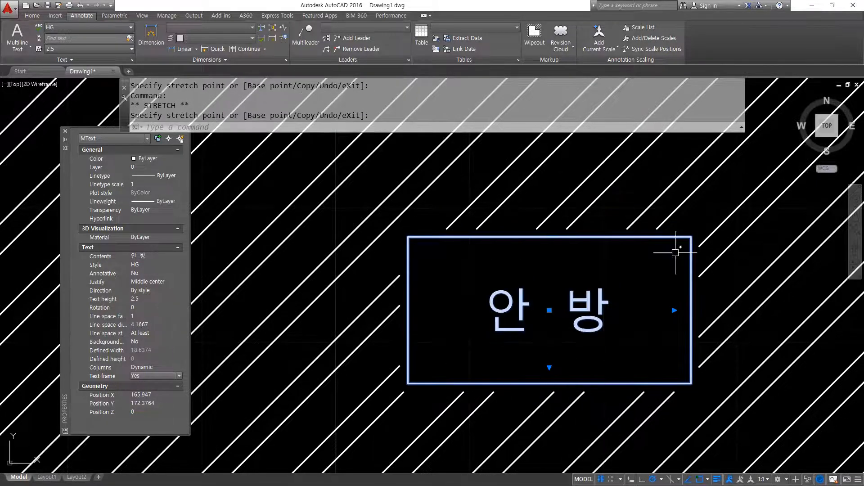
scroll(577, 315, down, 8)
scroll(538, 318, up, 2)
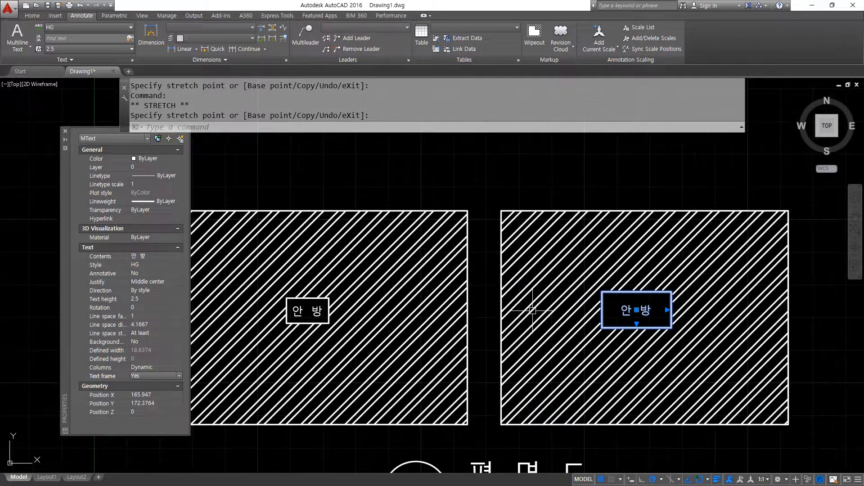
key(Escape)
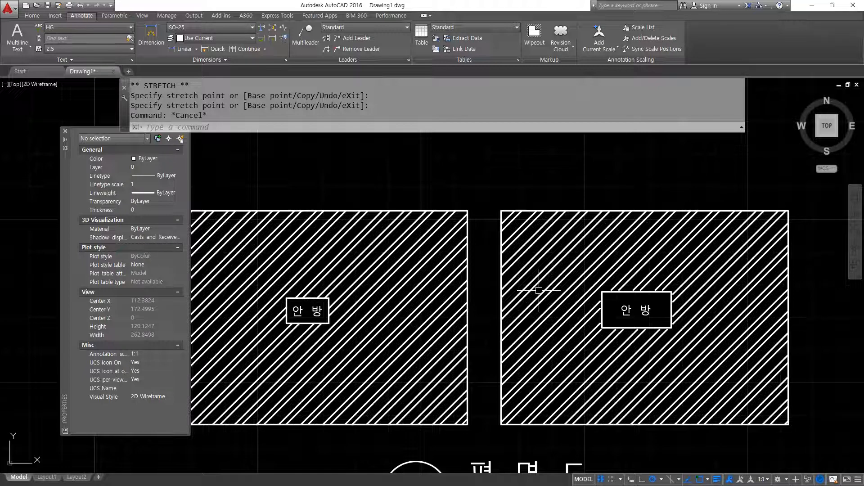
click(640, 311)
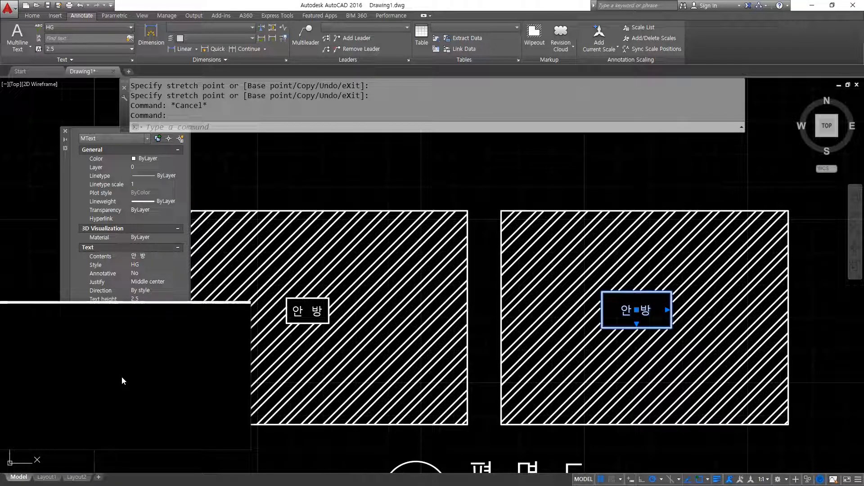
key(Escape)
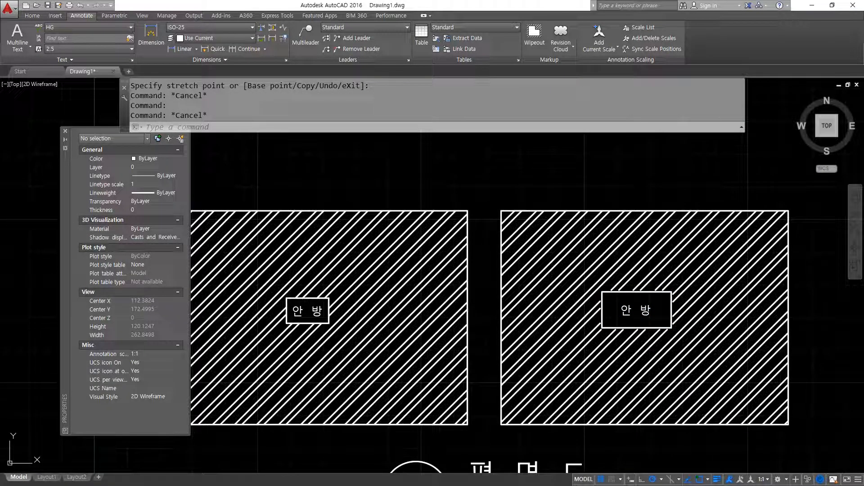
Step: Switch to the Notepad lecture notes and add the line "1. 윈도우 전용서체 *.ttf, *.fon" below the INSert line
key(alt+Tab)
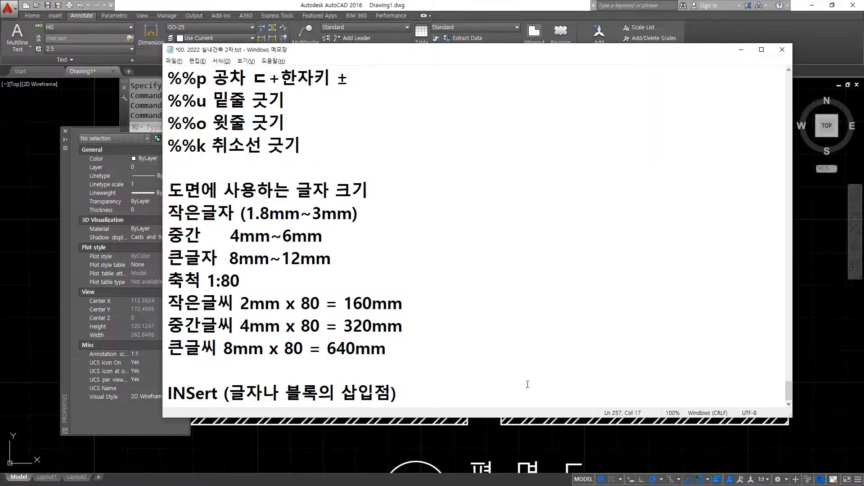
key(Return)
key(Return)
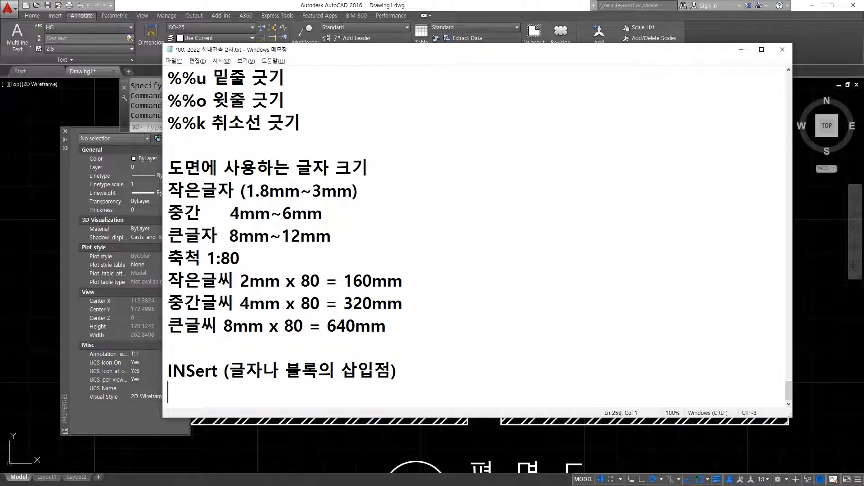
key(alt+Tab)
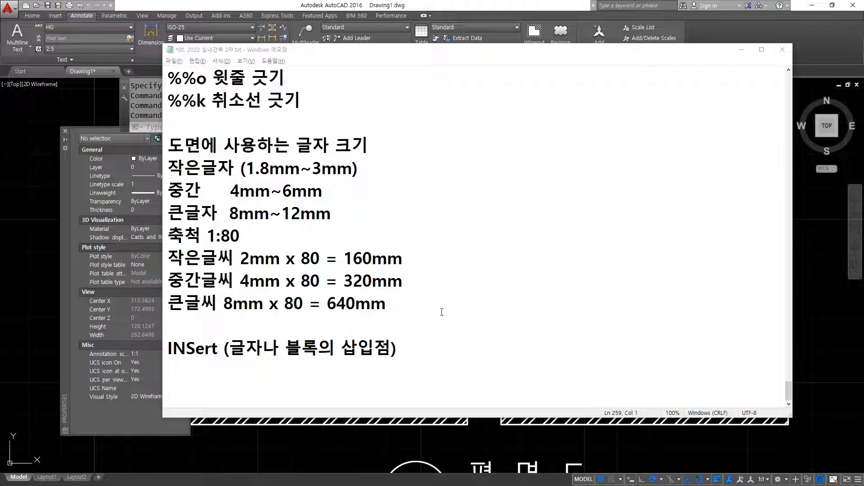
click(552, 361)
text(1. dnls)
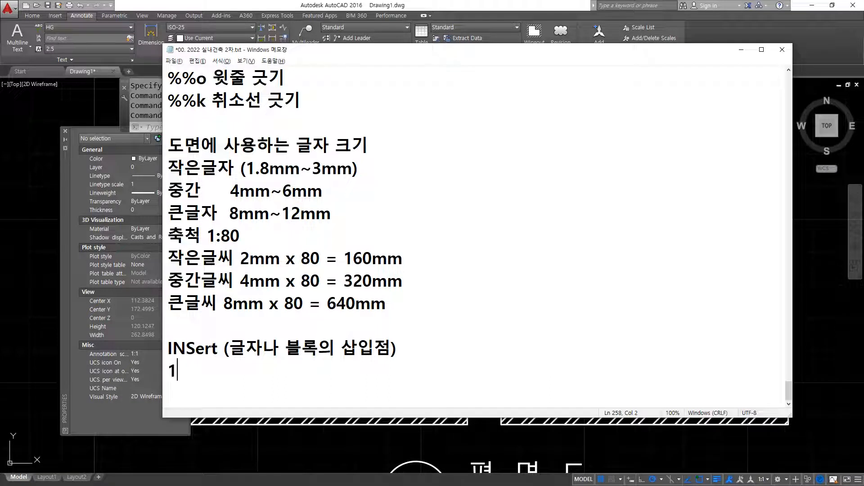
key(BackSpace)
key(BackSpace)
key(BackSpace)
key(BackSpace)
text(윈도우 전용서체)
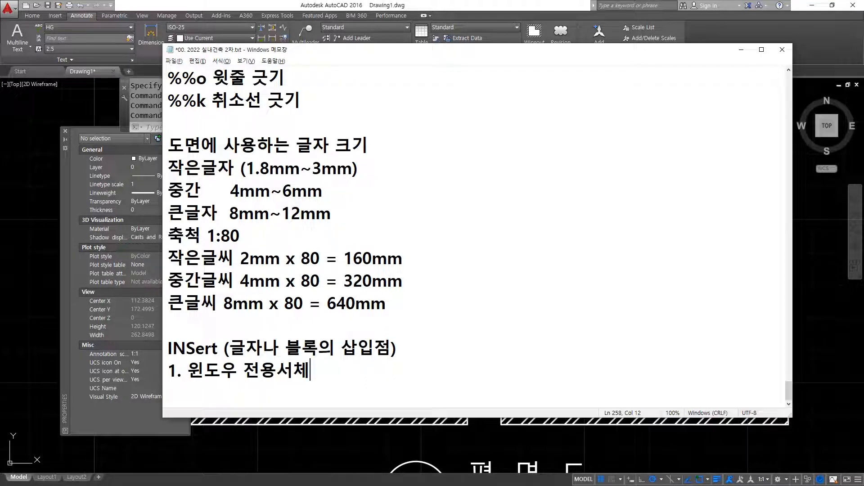
text( *.ttf, *.fon)
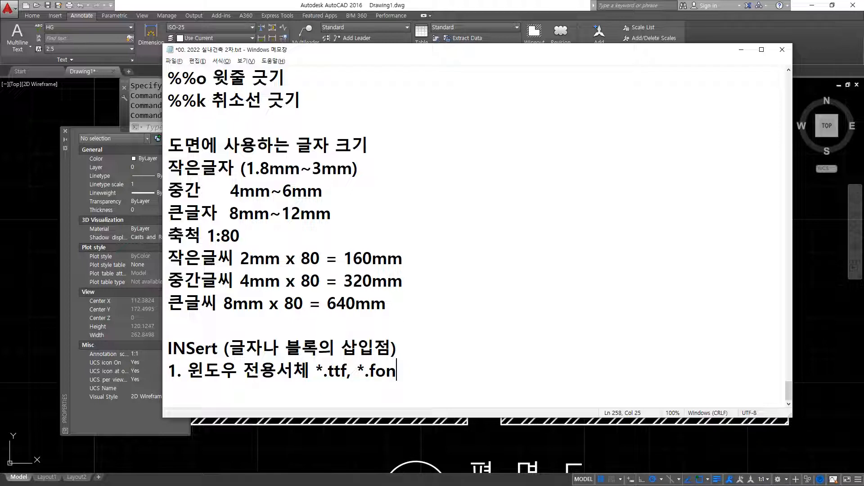
Step: Open the C:\Windows\Fonts folder in File Explorer
key(super+e)
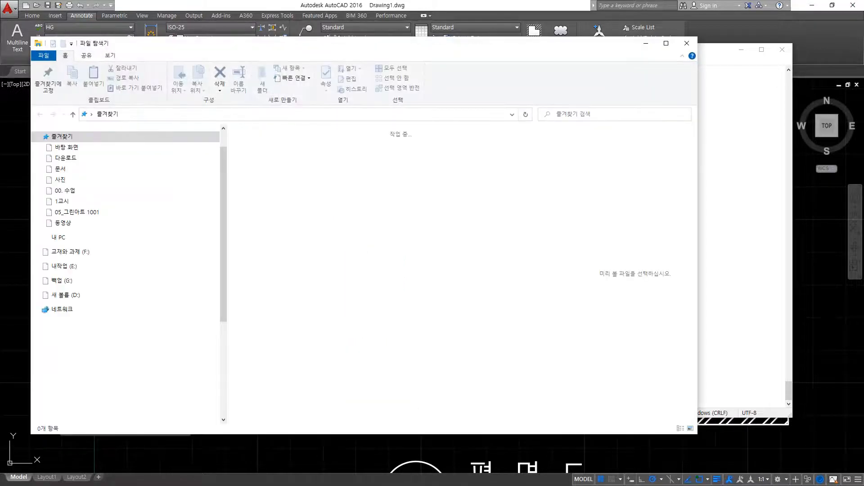
click(74, 335)
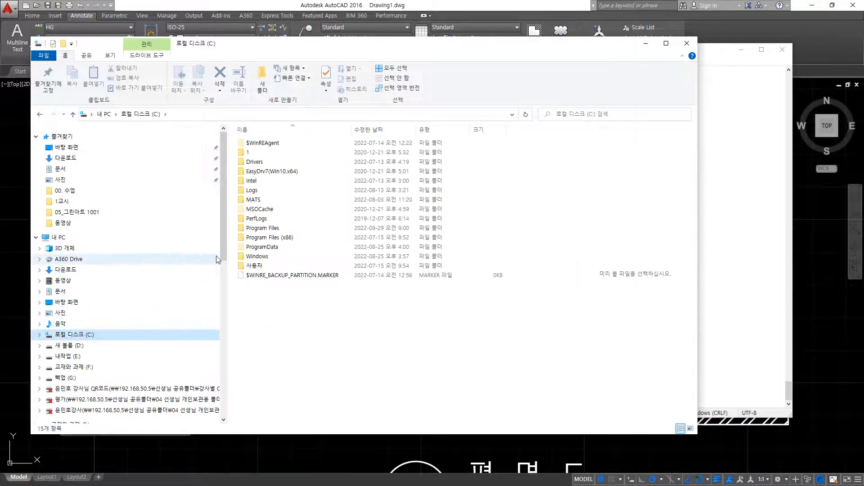
double_click(279, 255)
click(283, 183)
key(f)
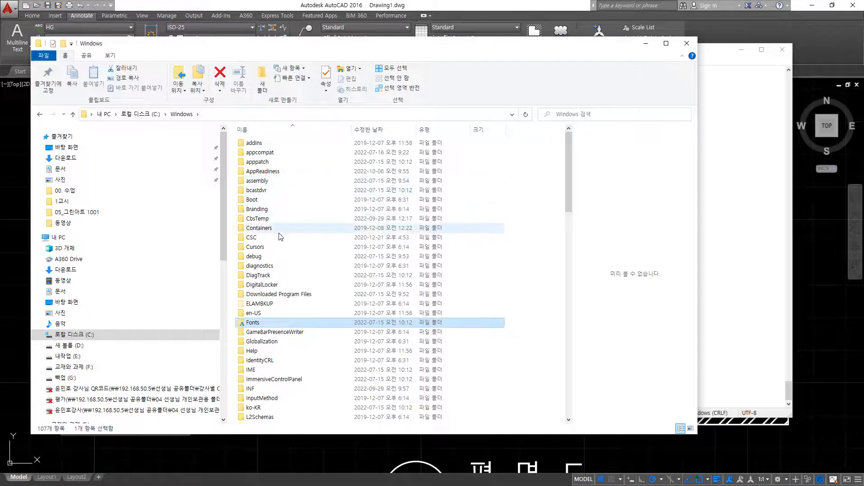
double_click(259, 323)
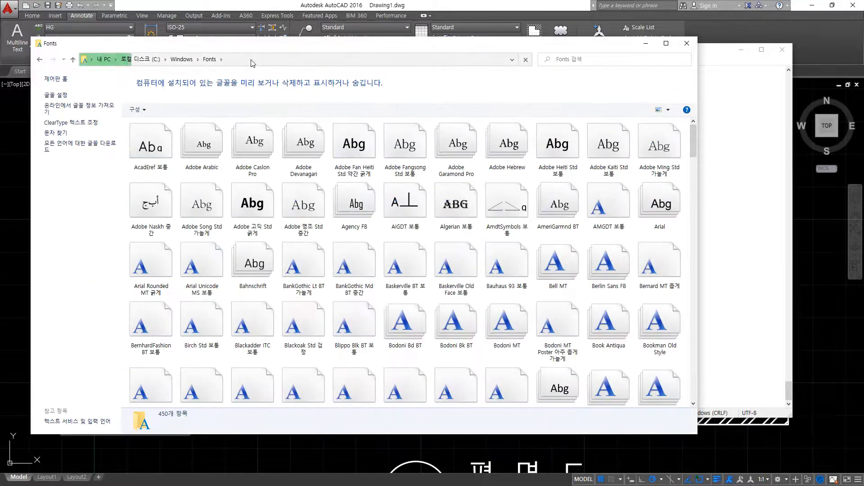
Step: Get the Fonts folder's path and append "- C:\Windows\Fonts" to the 윈도우 전용서체 line in the Notepad notes
click(266, 60)
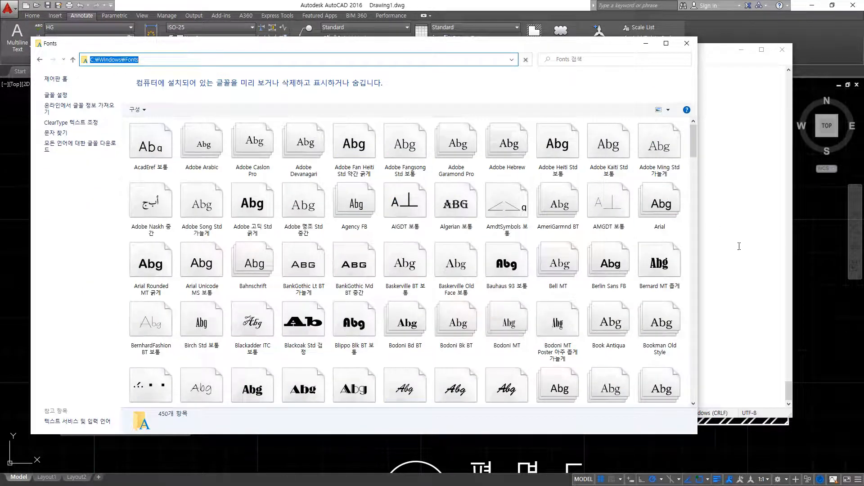
click(752, 280)
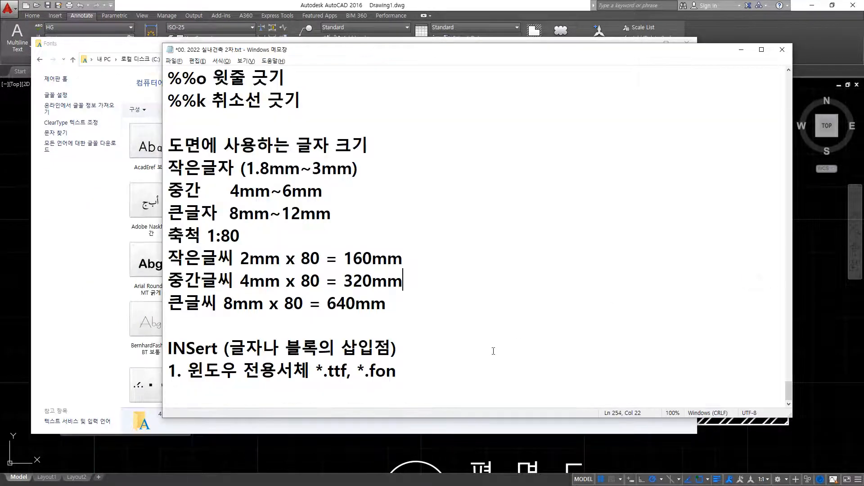
click(460, 373)
text(- C:\Windows\Fonts)
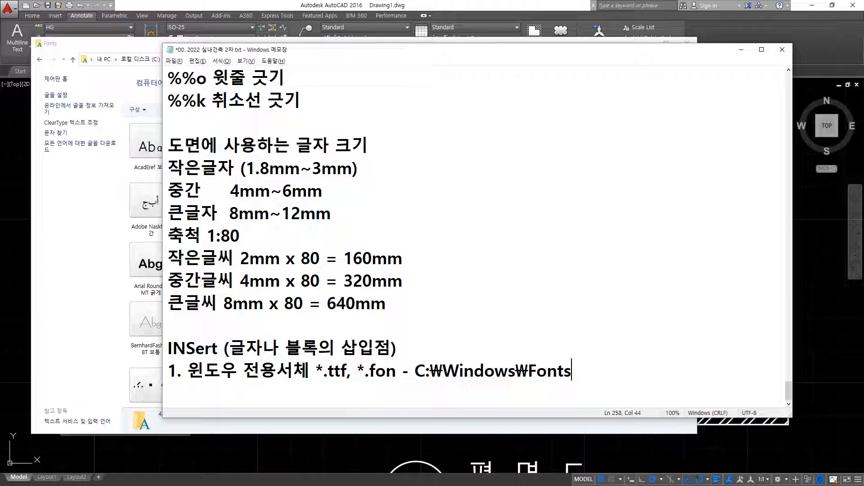
Step: Add the line "2. 오토캐드 전용서체 *.shx" below the 윈도우 전용서체 line in the Notepad notes
key(Return)
text(2. )
text(dh)
key(BackSpace)
key(BackSpace)
key(Hangul)
text(올토캐드 전용)
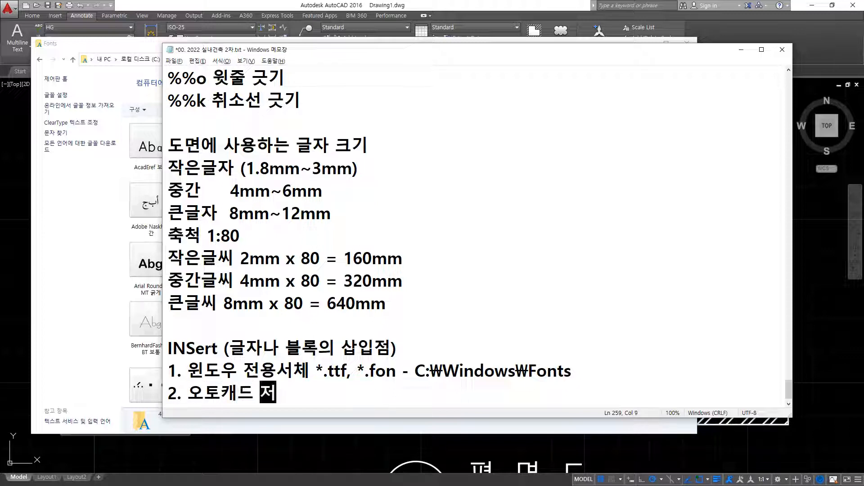
text(서체 )
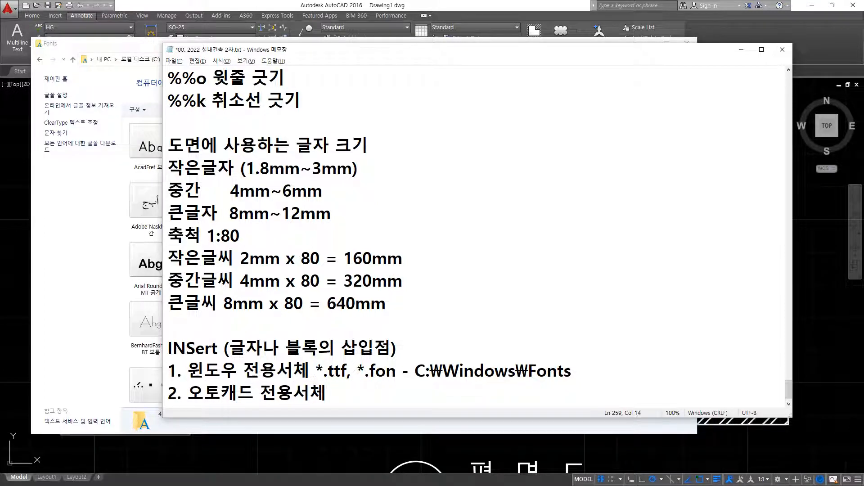
text(*.sh)
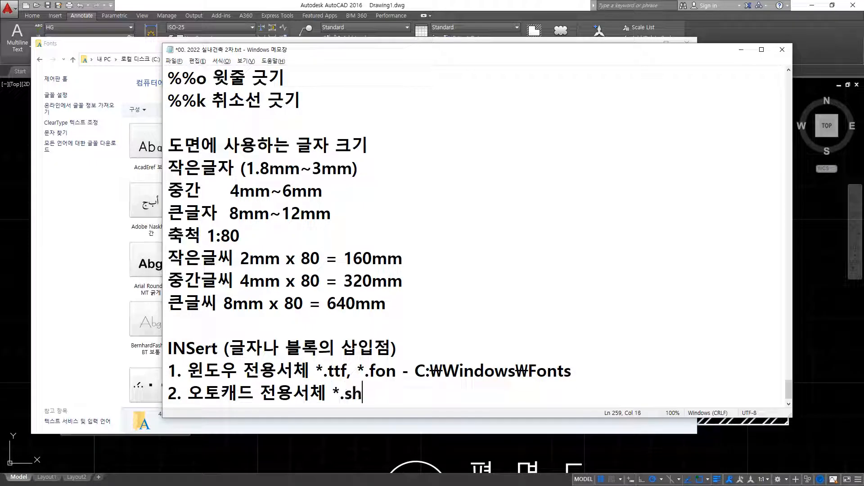
text(x)
Step: Append "(Big Font)" after *.shx on the 오토캐드 전용서체 line
text( ()
text(Gi)
key(BackSpace)
key(BackSpace)
text(Big Font)
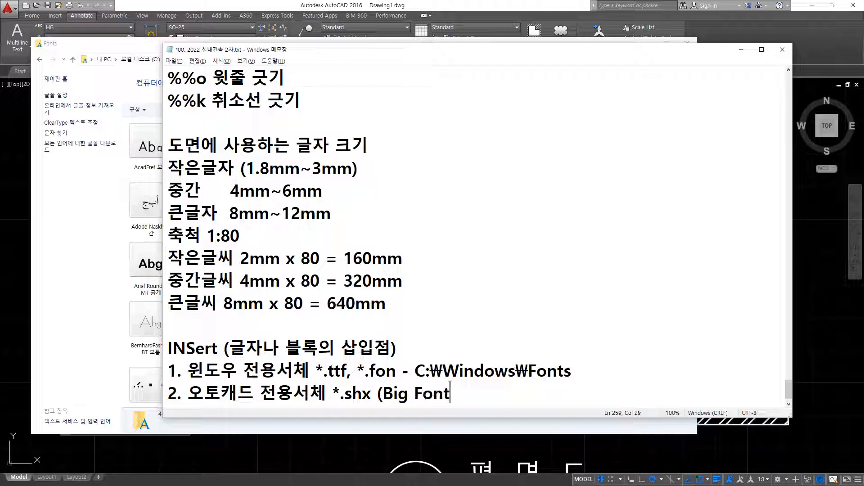
text())
Step: Switch to File Explorer and open the C:\Program Files\Autodesk\AutoCAD 2016\Fonts folder
key(alt+Tab)
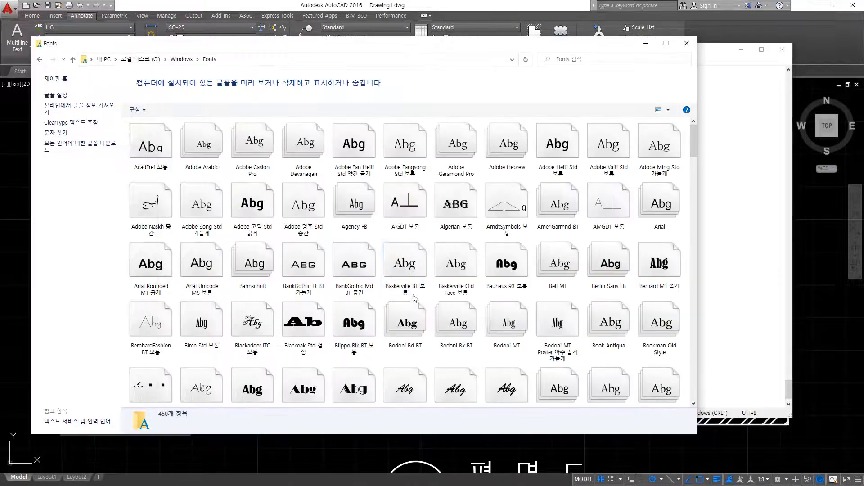
click(140, 59)
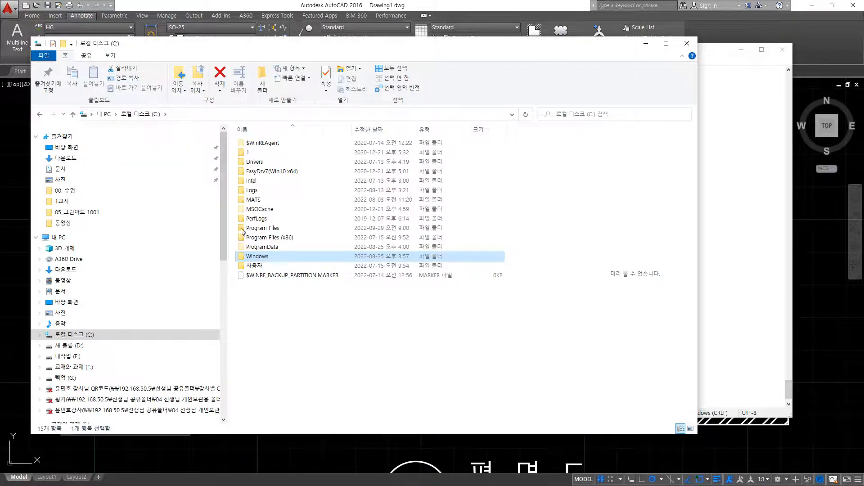
double_click(289, 231)
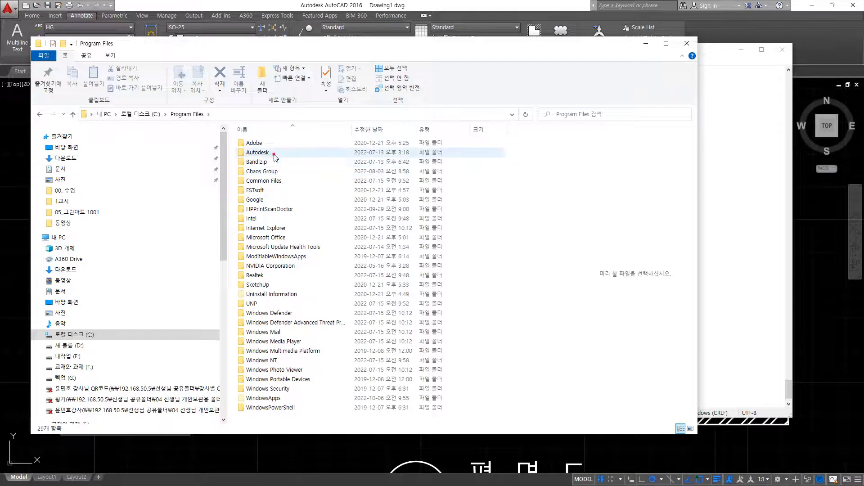
double_click(274, 154)
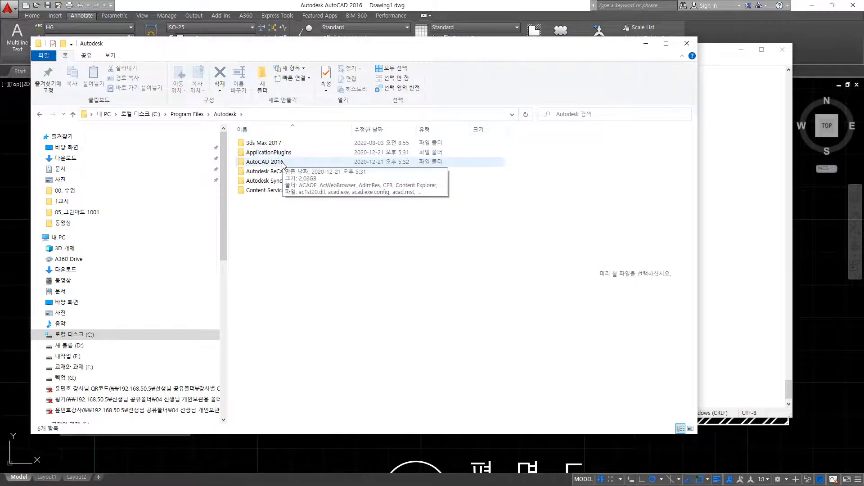
double_click(265, 162)
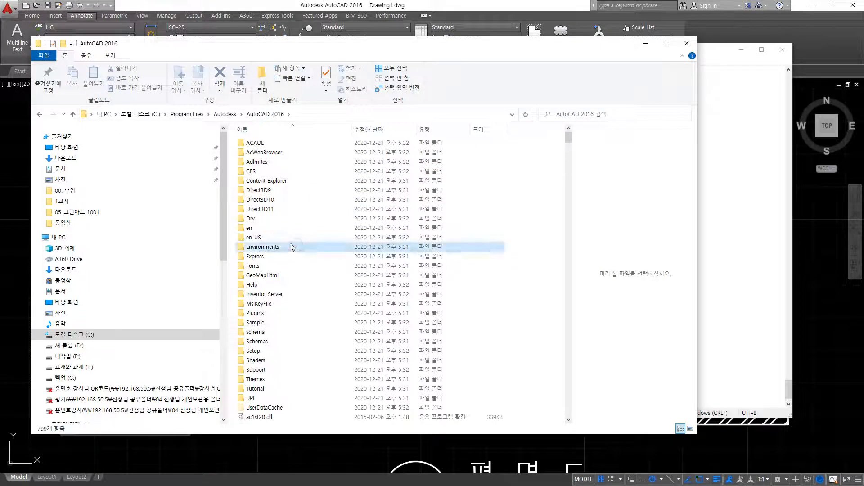
double_click(290, 265)
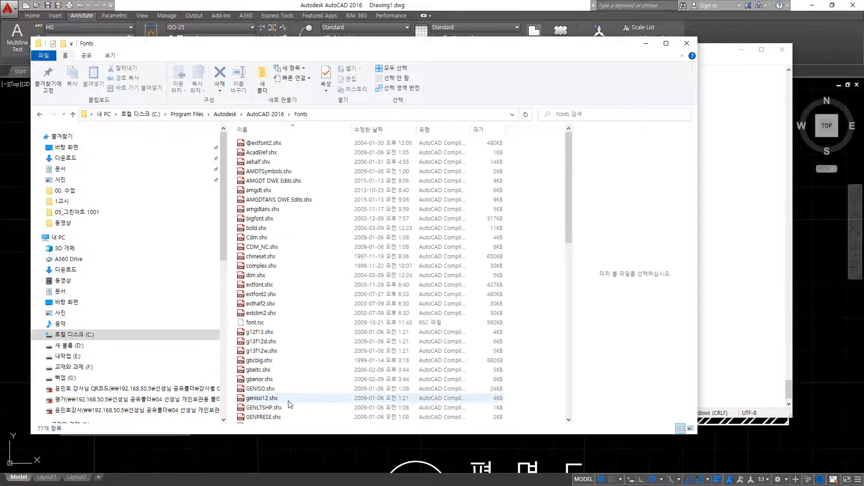
Step: Get the AutoCAD Fonts folder's path and append "- C:\Program Files\Autodesk\AutoCAD 2016\Fonts" to the 오토캐드 전용서체 line in the Notepad notes
click(338, 113)
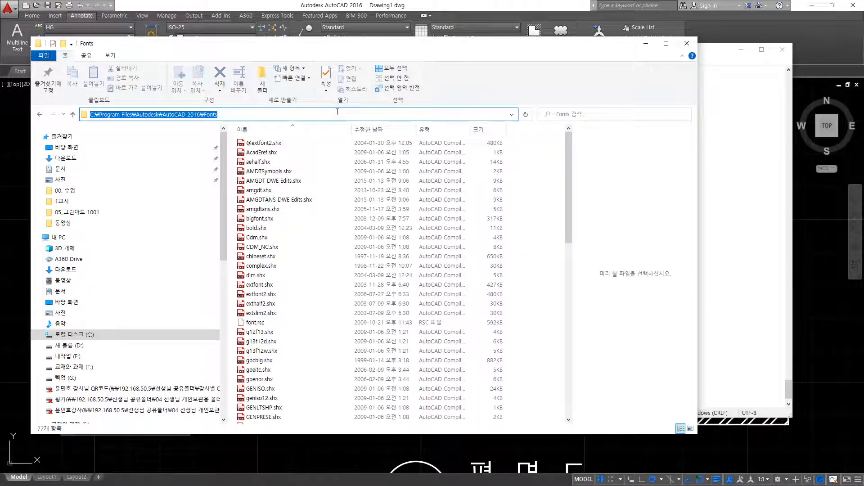
click(733, 309)
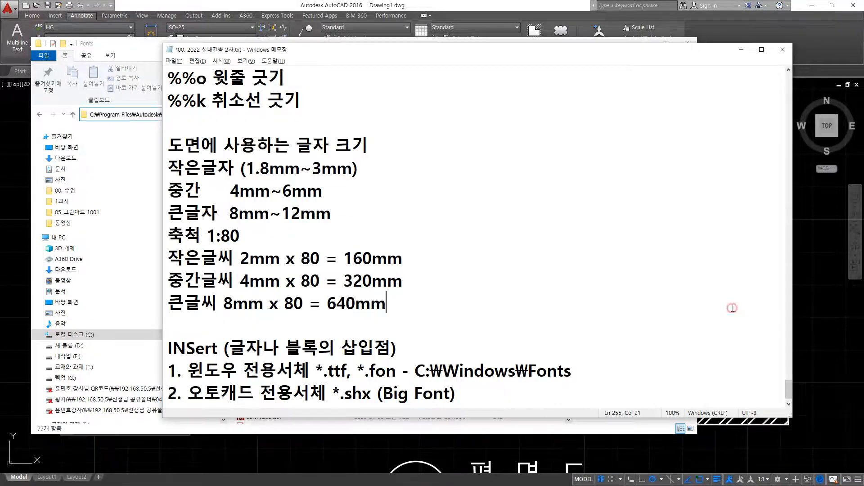
click(539, 388)
text(-)
text(C:\Program Files\Autodesk\AutoCAD 2016\Fonts)
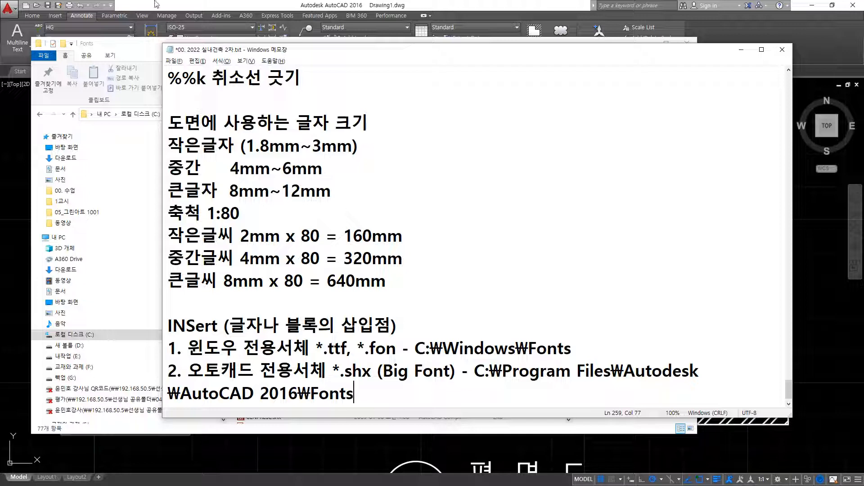
Step: Switch to AutoCAD, erase all the objects in the drawing and zoom to show the whole drawing area
click(230, 460)
scroll(538, 345, down, 2)
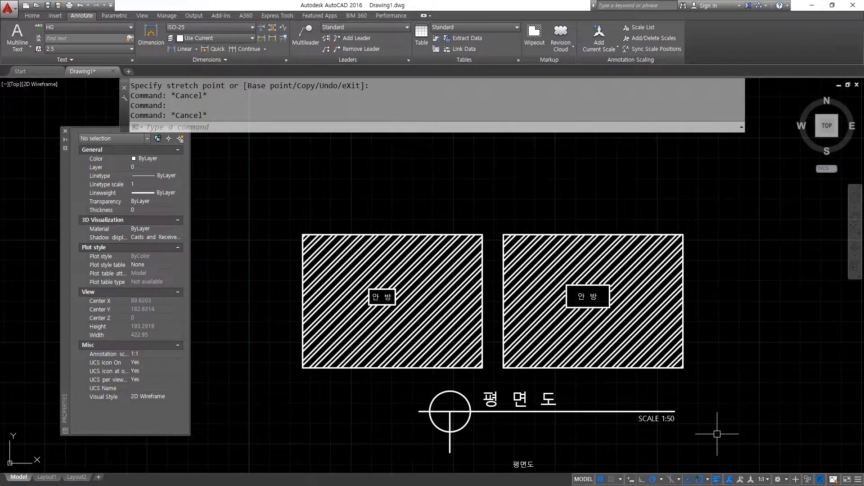
scroll(583, 308, down, 4)
click(363, 196)
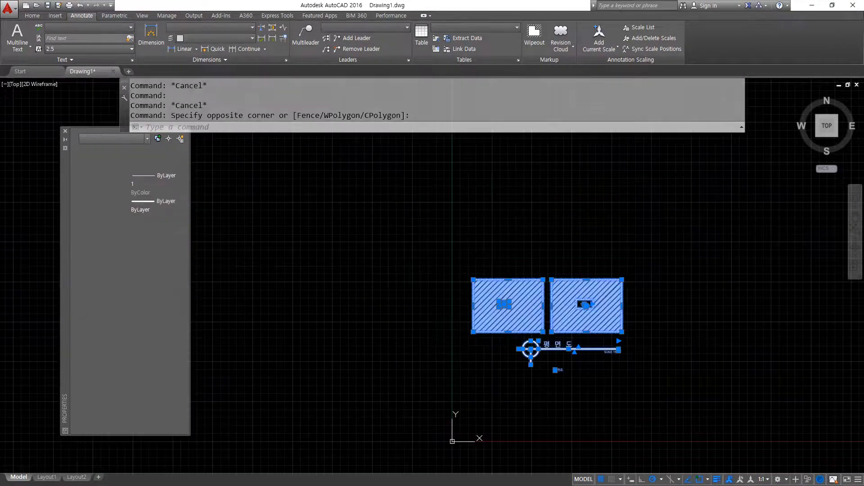
text(e)
key(Return)
text(z)
key(Return)
text(a)
key(Return)
Step: Open the Text Style settings and look through the list of TrueType and SHX fonts for the HG style
text(st)
key(Return)
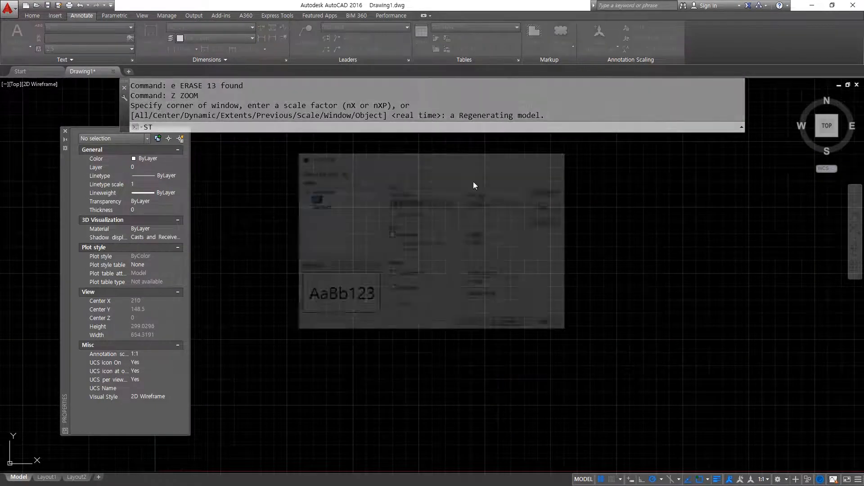
click(448, 203)
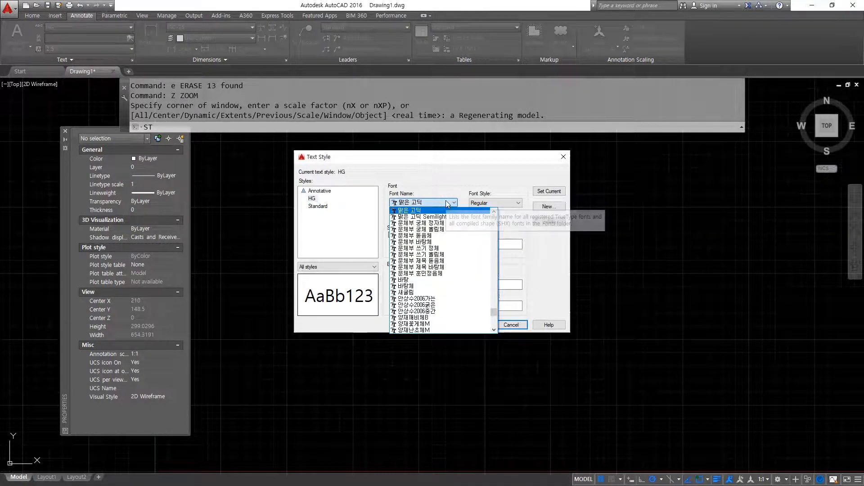
click(458, 173)
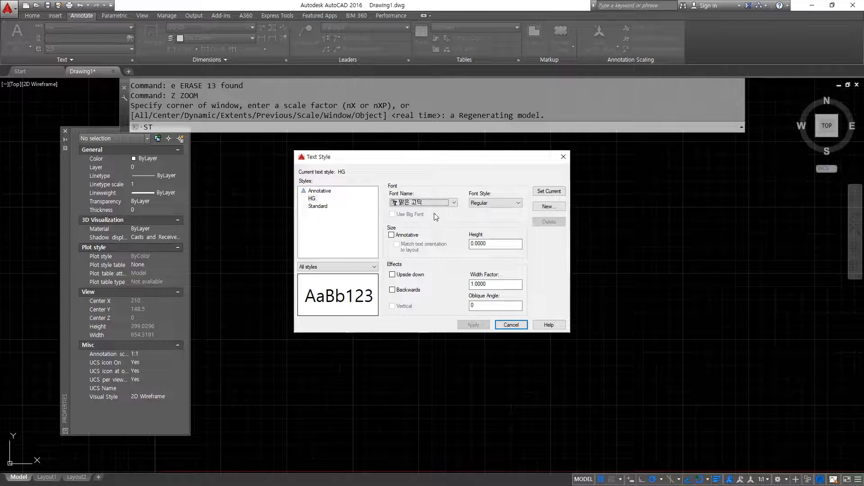
key(super+plus)
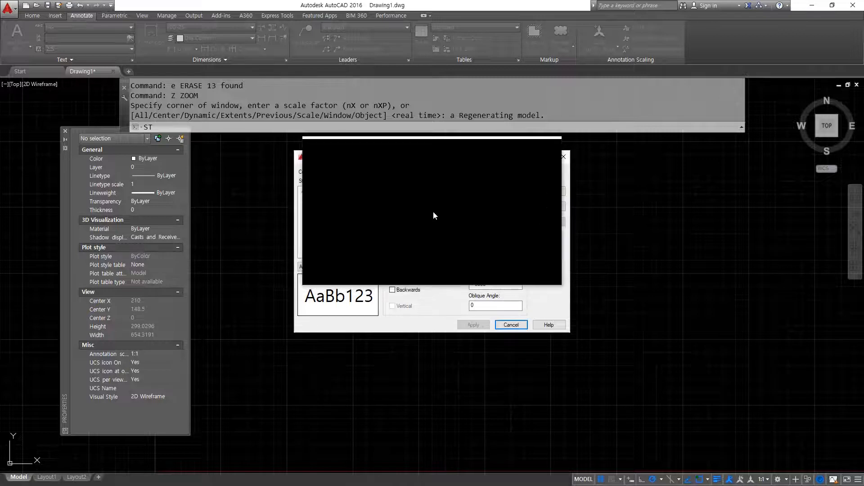
click(434, 203)
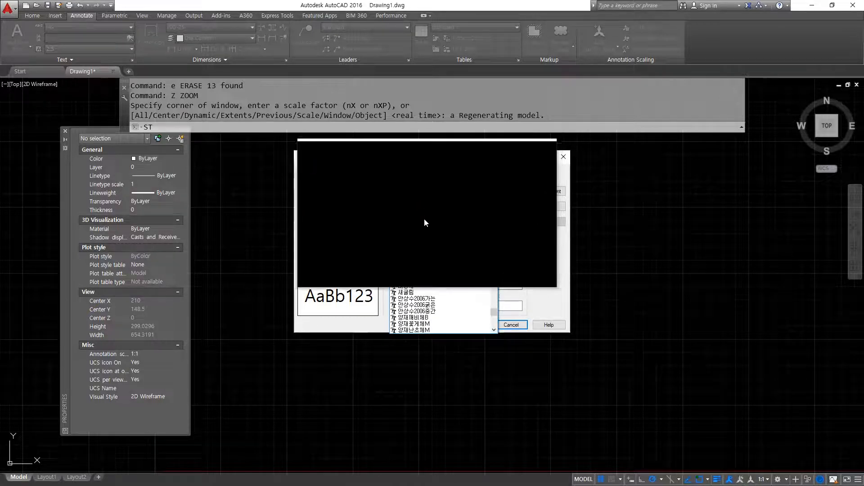
scroll(424, 223, up, 5)
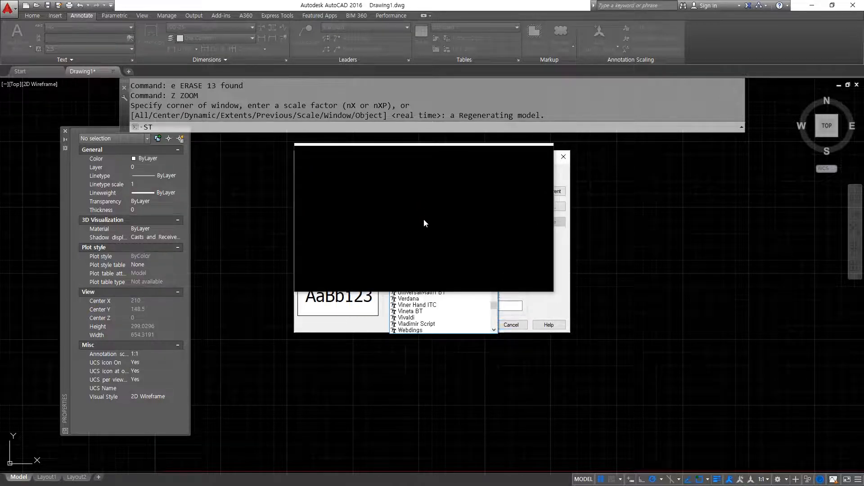
scroll(424, 223, down, 1)
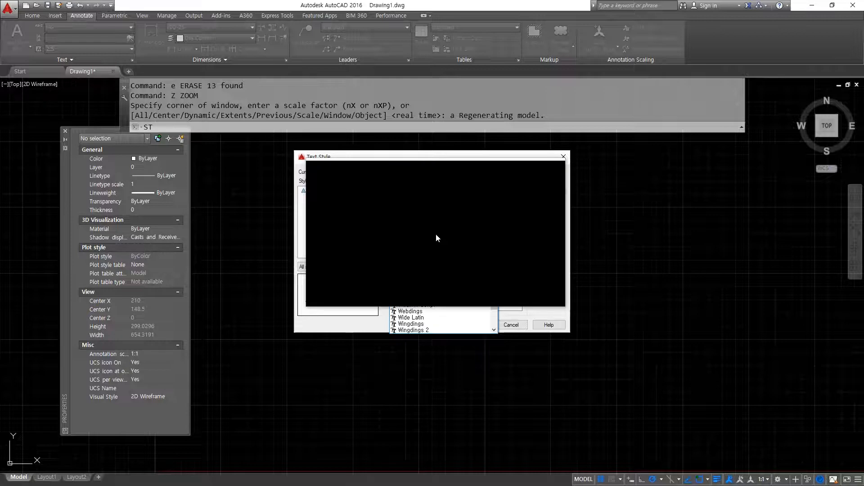
scroll(436, 234, down, 2)
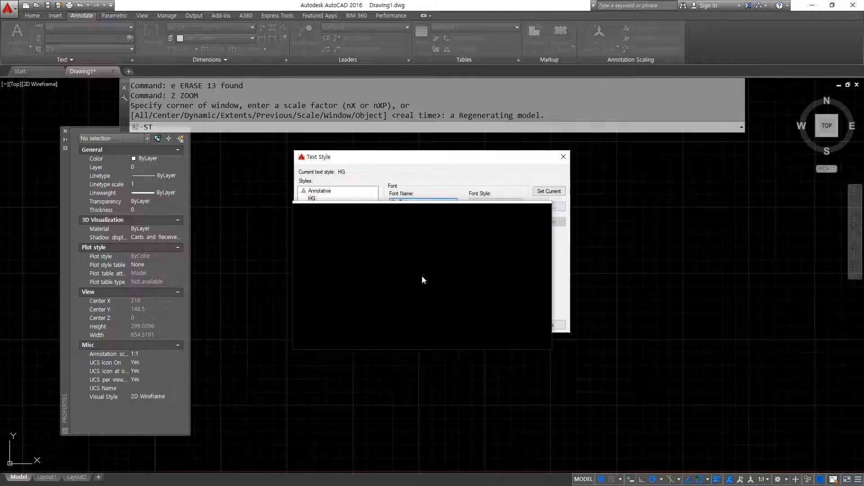
Step: Try SHX fonts for the HG text style and close the settings without applying the change
click(426, 249)
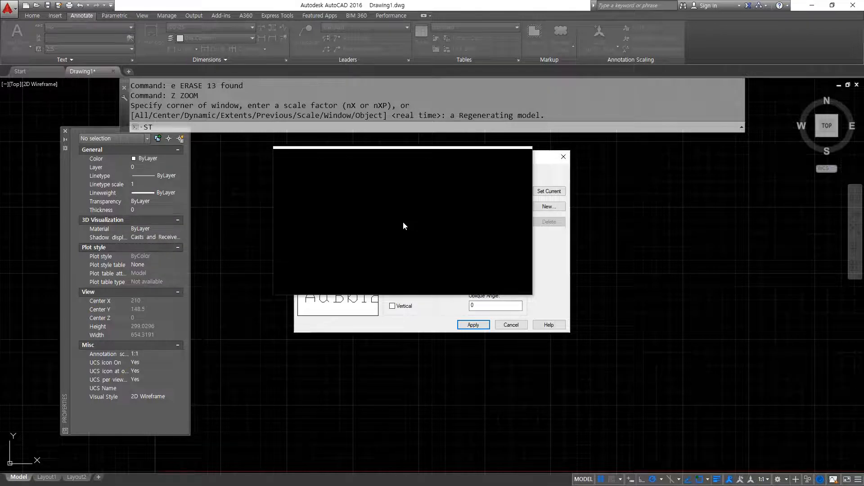
click(428, 205)
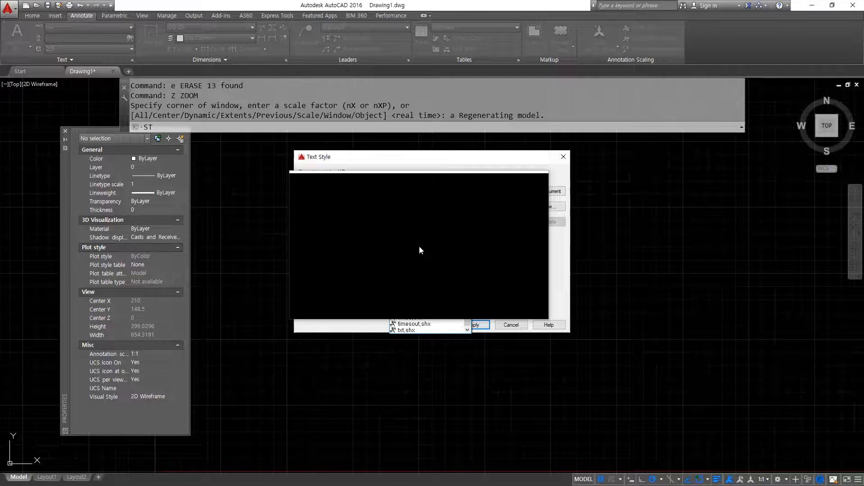
click(420, 246)
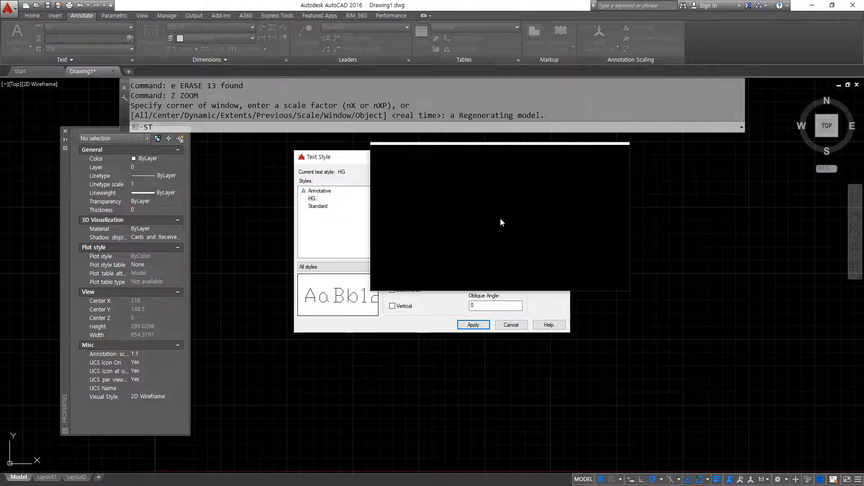
key(Escape)
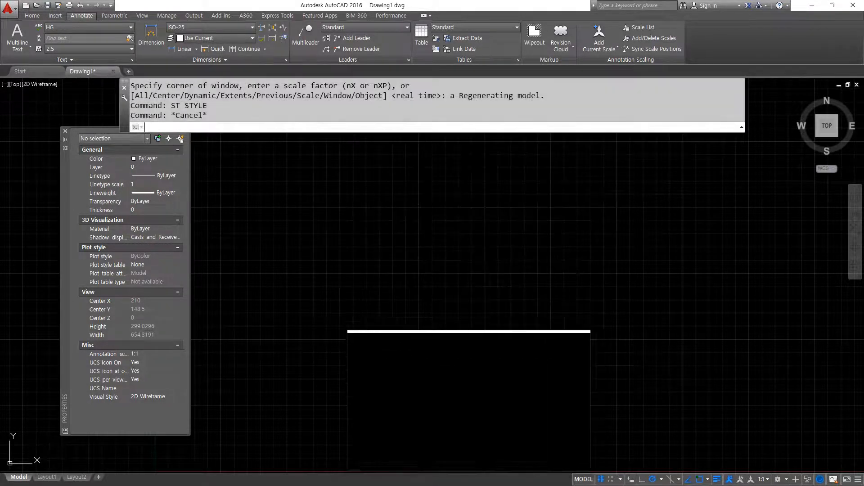
Step: Place the single-line text "동해물과 백두산" in the HG style with height 2.5 and rotation 0, and select it
text(dt)
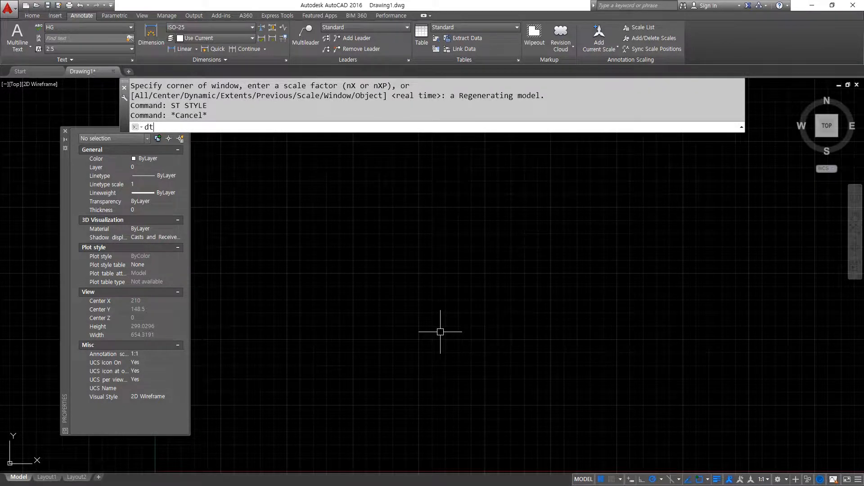
key(Return)
click(406, 304)
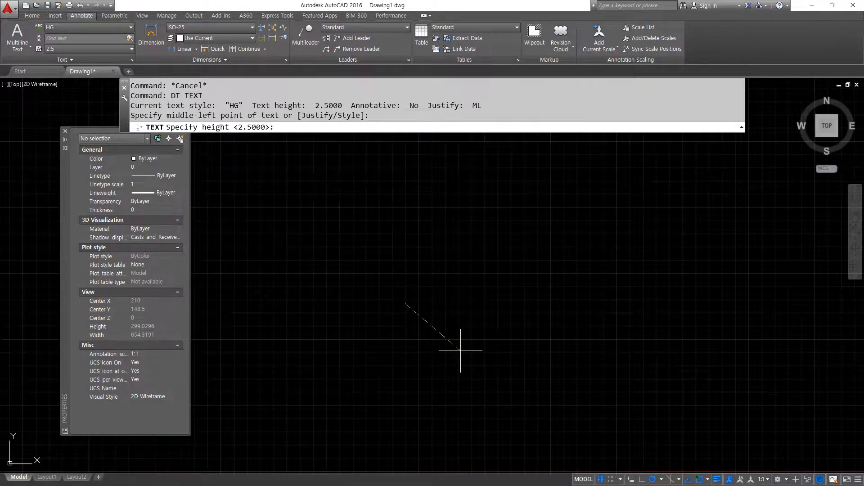
key(Return)
key(Return)
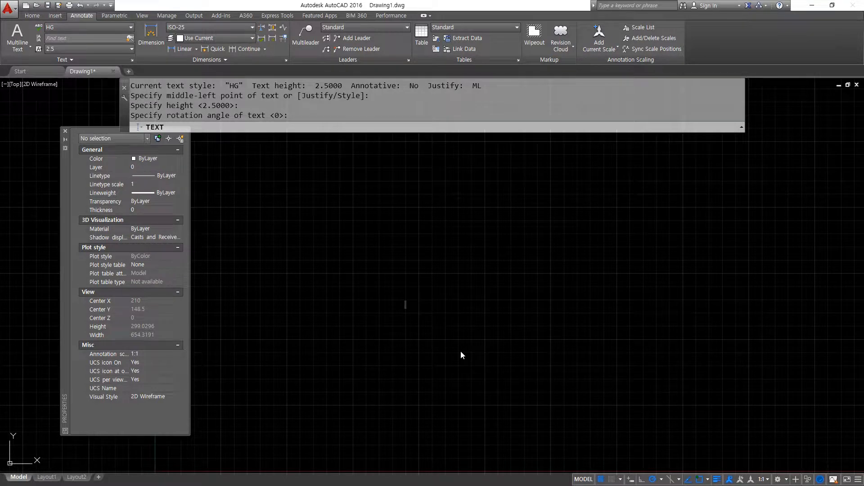
text(동해물과 백ㄷ두산)
key(Return)
key(Return)
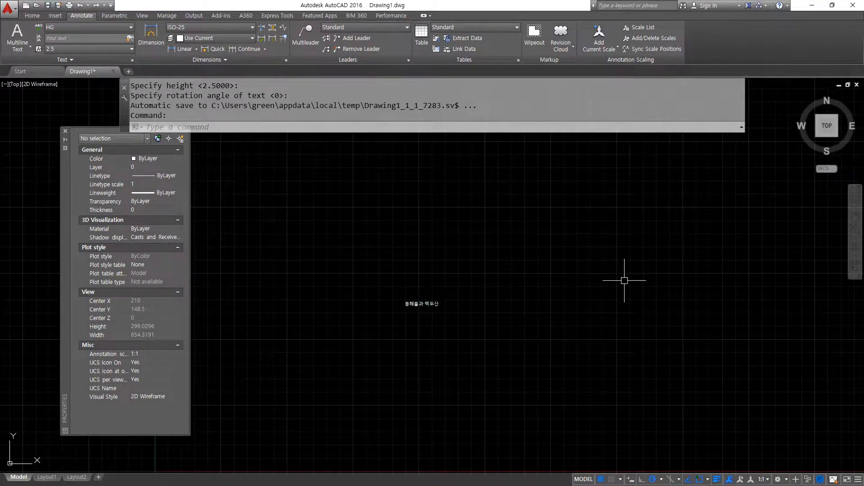
scroll(395, 276, up, 5)
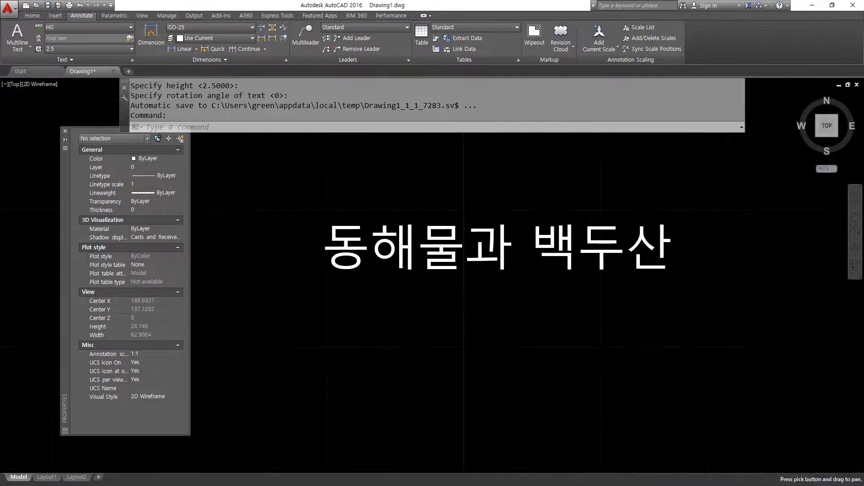
click(382, 248)
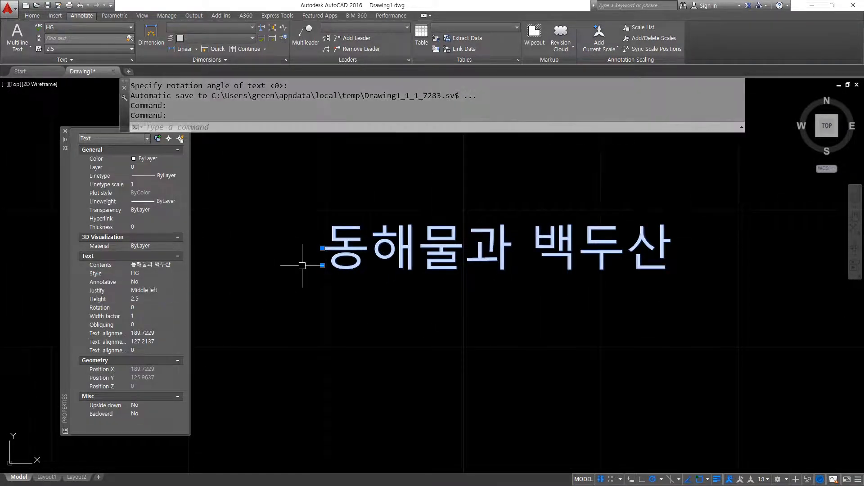
Step: Select the broken text in the first symbol row of the table to check its text style and contents, and clear the selection
key(super+plus)
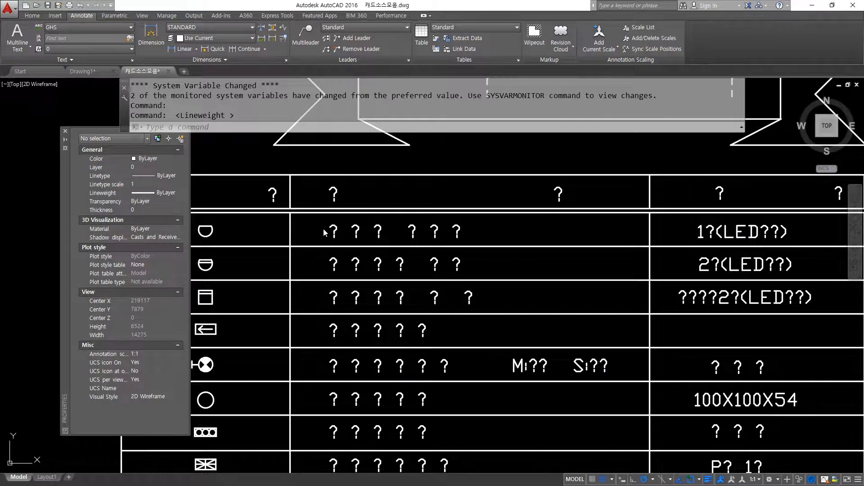
scroll(323, 228, down, 1)
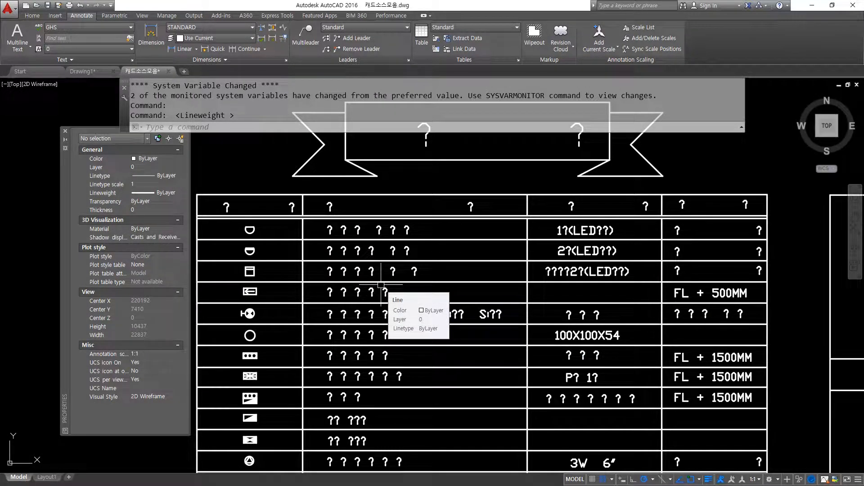
click(331, 232)
mouse_move(374, 241)
mouse_down()
mouse_move(349, 248)
mouse_move(394, 239)
mouse_up()
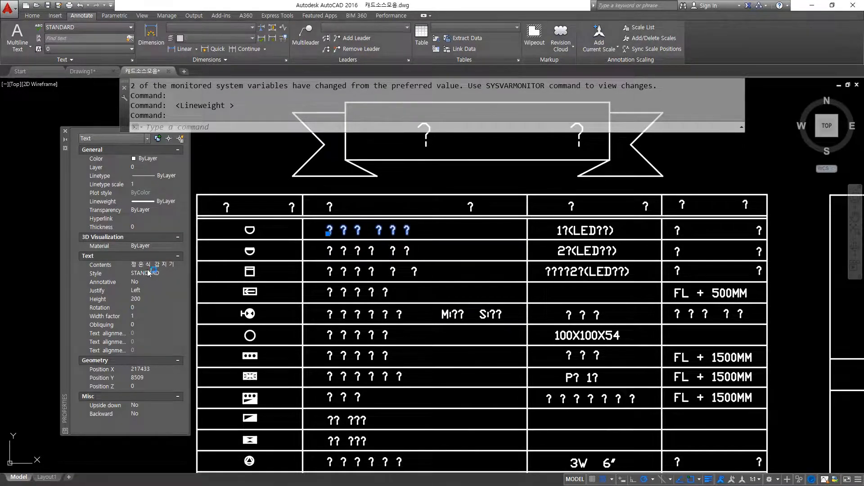
key(super+plus)
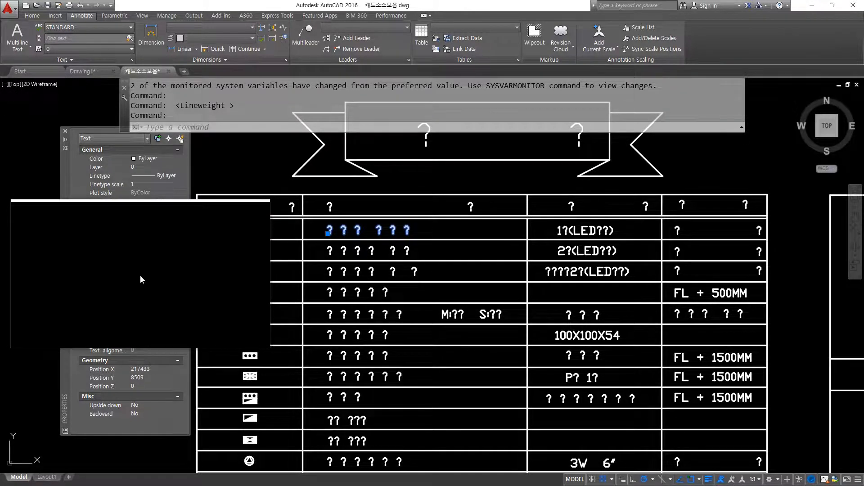
key(Escape)
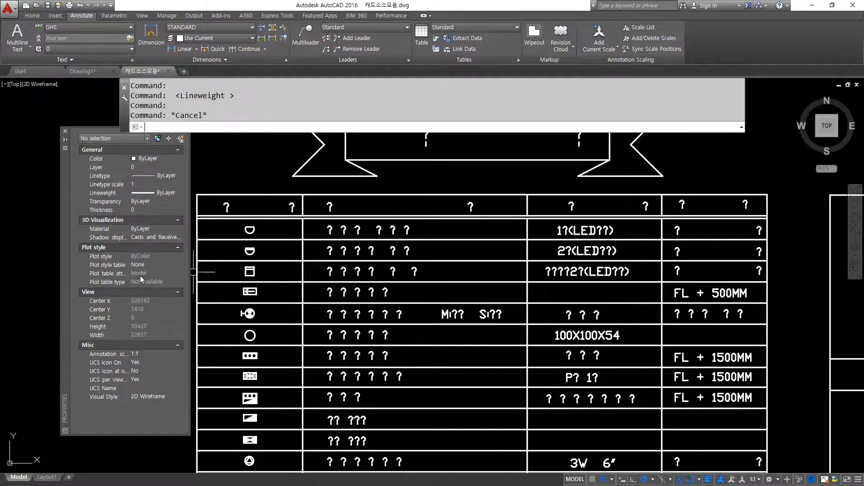
key(F1)
text(ㅅㄴ)
key(space)
key(space)
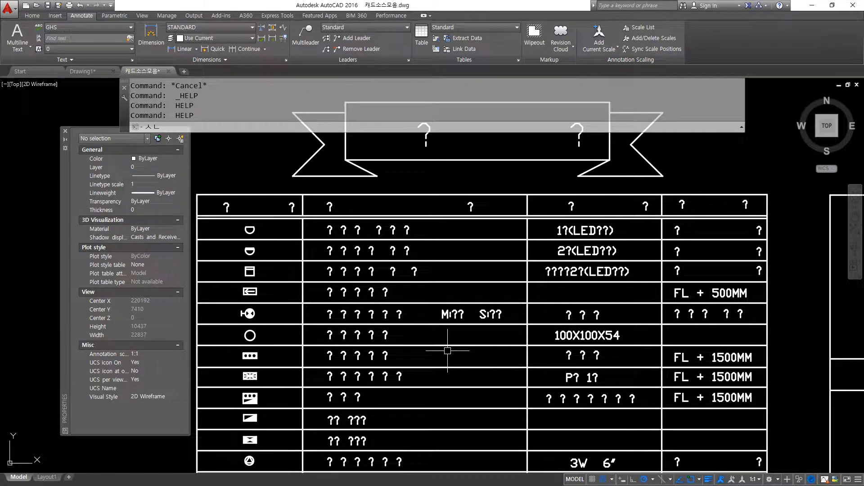
click(216, 128)
drag(228, 126, 99, 130)
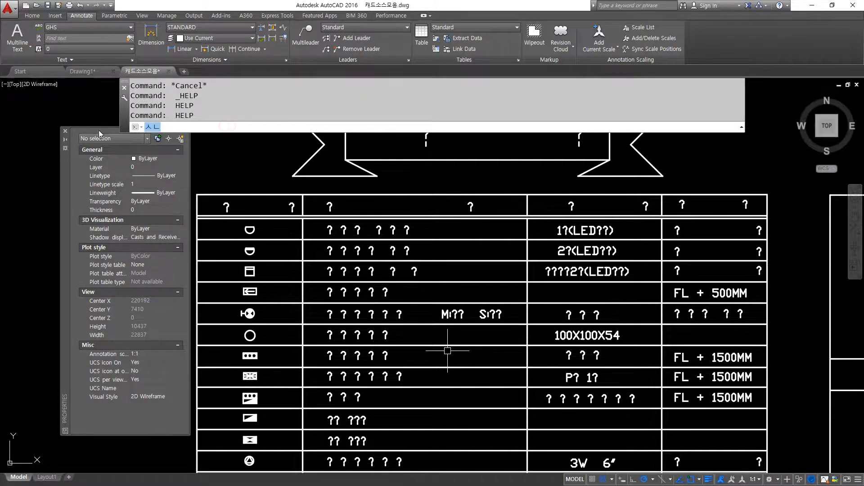
key(BackSpace)
Step: Open the Text Style settings and select the STANDARD style to examine its font
text(ST)
key(Return)
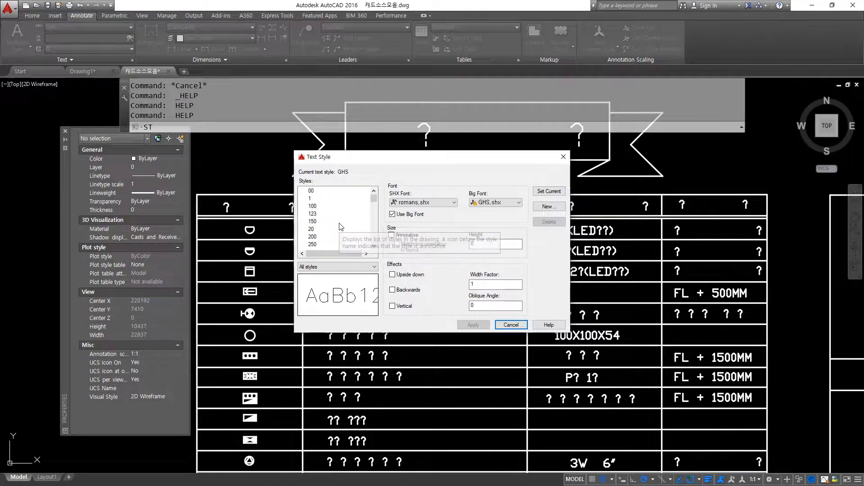
scroll(341, 226, down, 5)
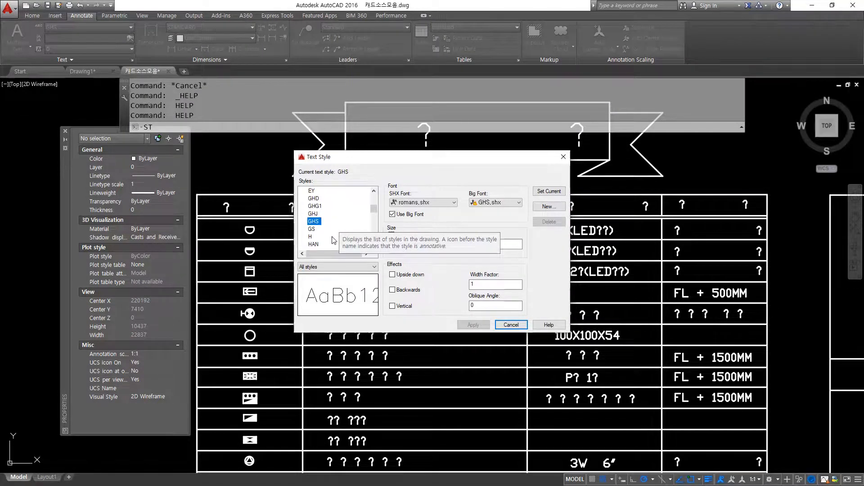
scroll(331, 243, down, 1)
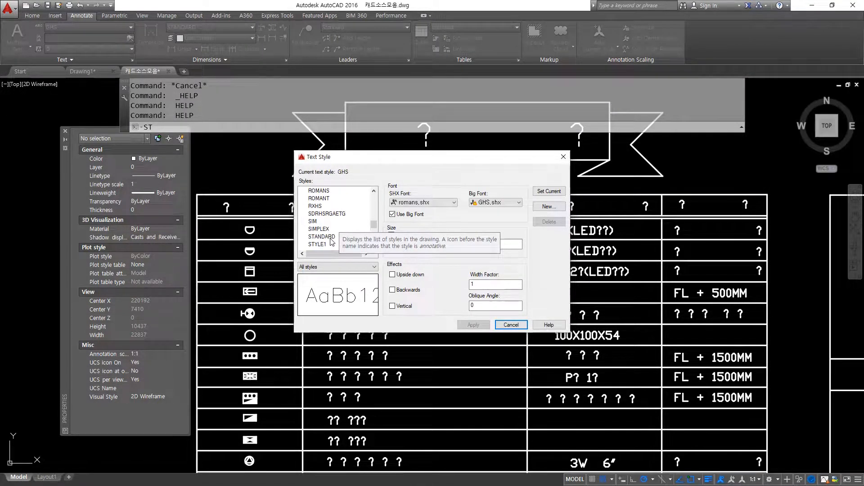
click(329, 238)
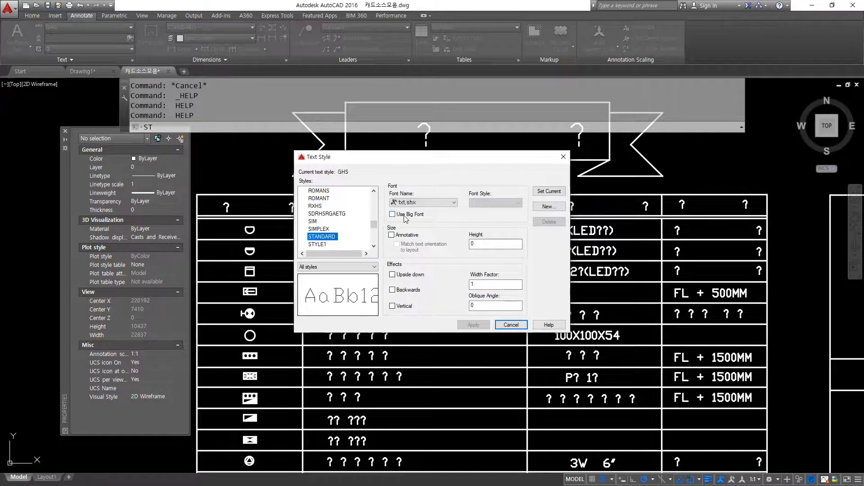
key(ctrl+shift+3)
mouse_move(421, 218)
mouse_down()
mouse_move(418, 185)
mouse_move(424, 217)
mouse_up()
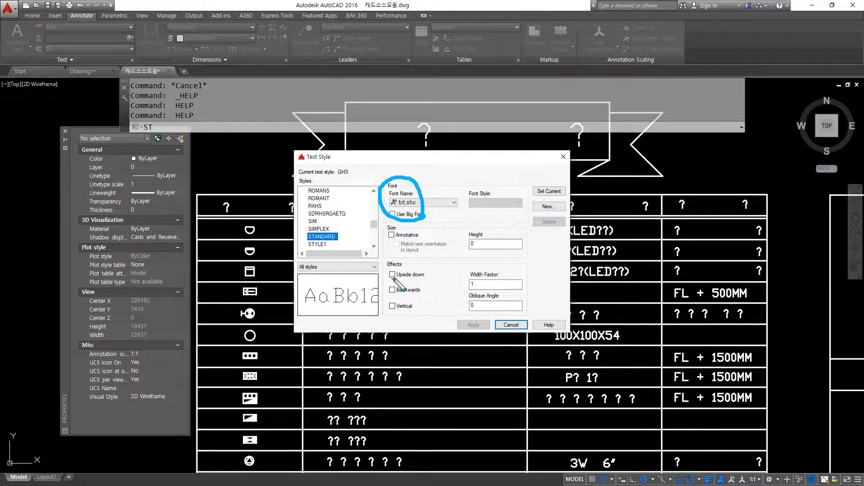
key(Escape)
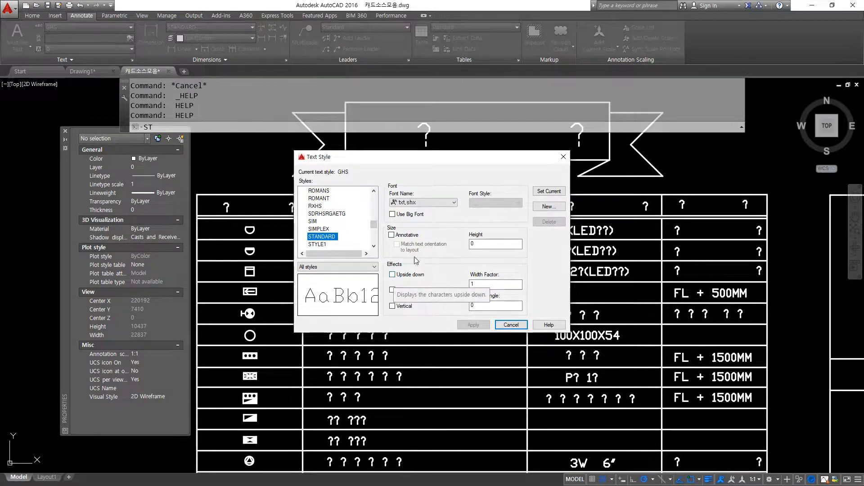
Step: Enable the big font whgdtxt.shx for the STANDARD text style, apply it and regenerate the drawing
key(super+plus)
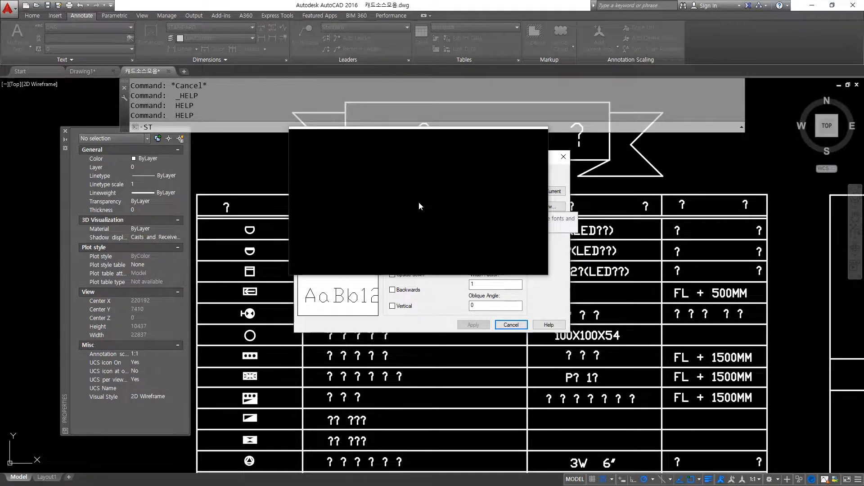
click(419, 217)
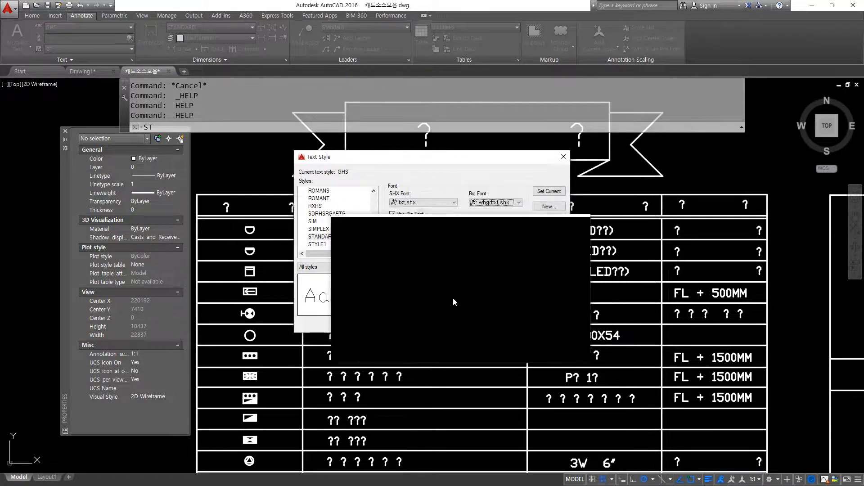
click(508, 323)
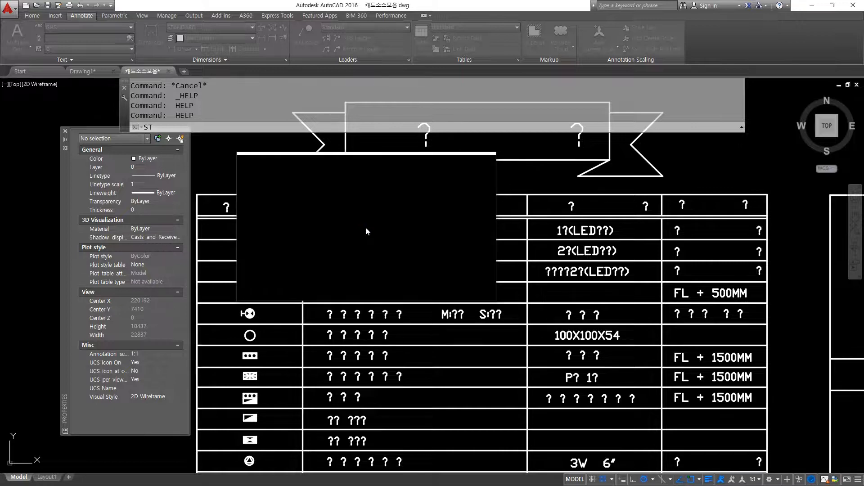
key(Return)
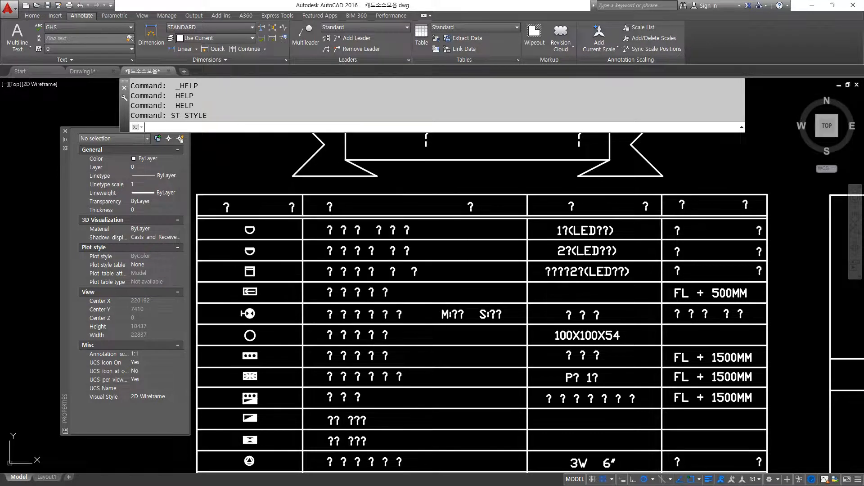
text(re)
key(Return)
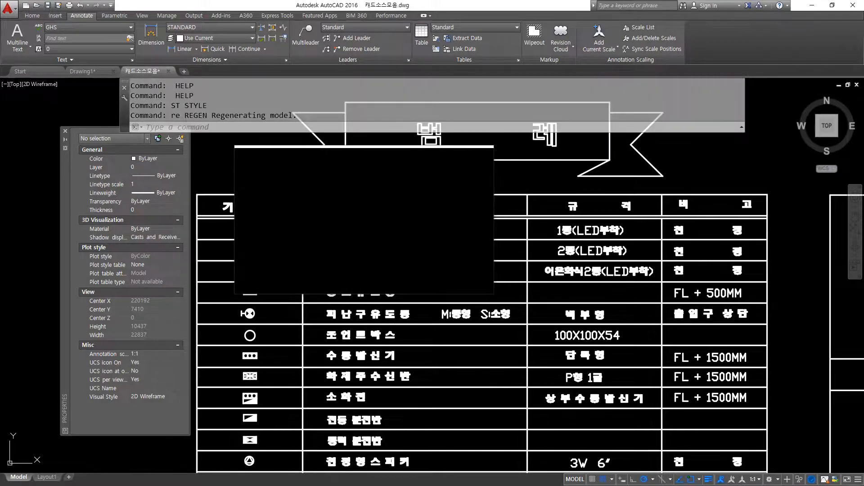
Step: Reopen the Text Style settings, look through the list of styles in the drawing and close them without changes
scroll(358, 228, up, 2)
scroll(340, 230, up, 2)
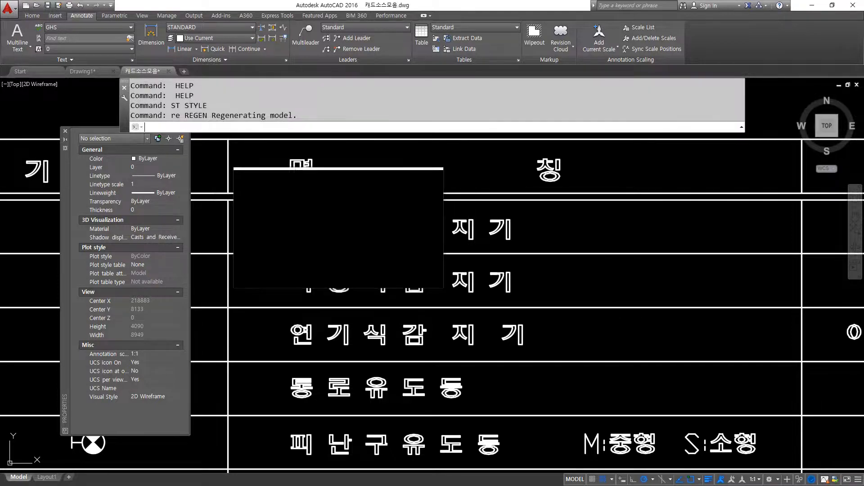
text(ST)
key(Return)
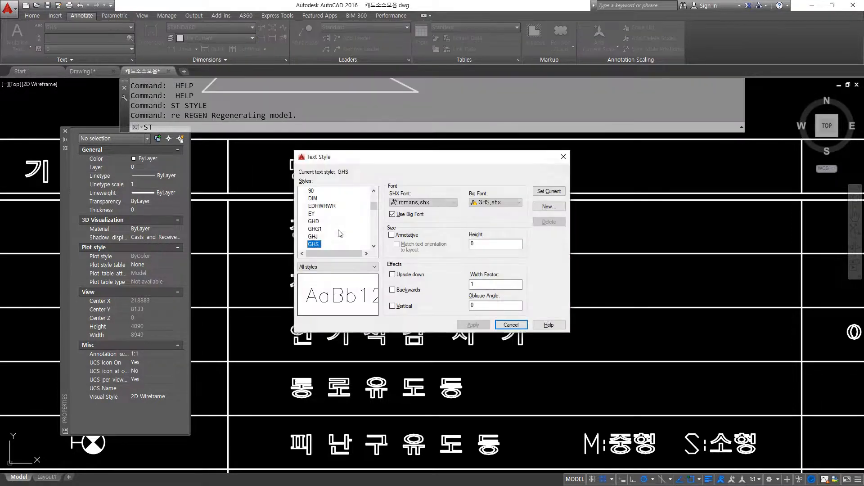
scroll(340, 234, down, 6)
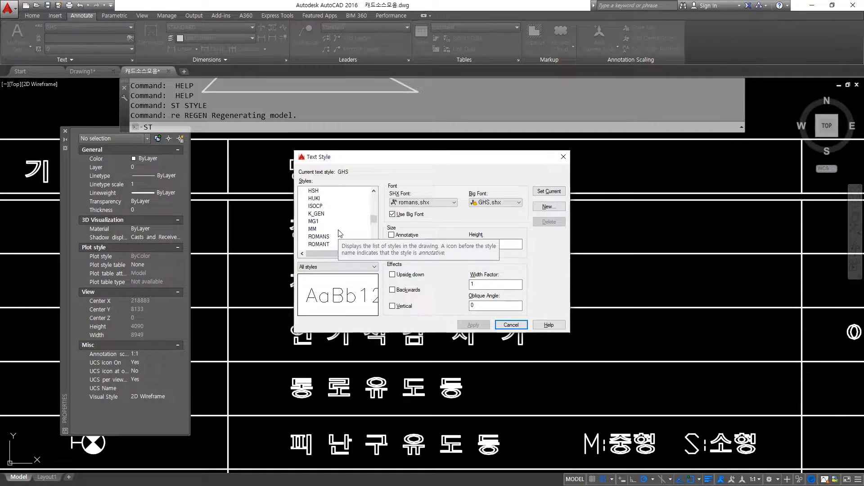
scroll(339, 234, up, 7)
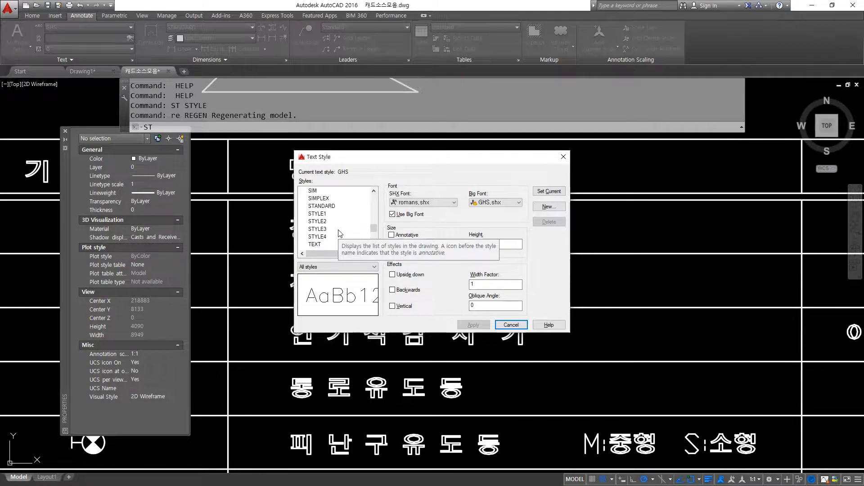
scroll(340, 233, up, 3)
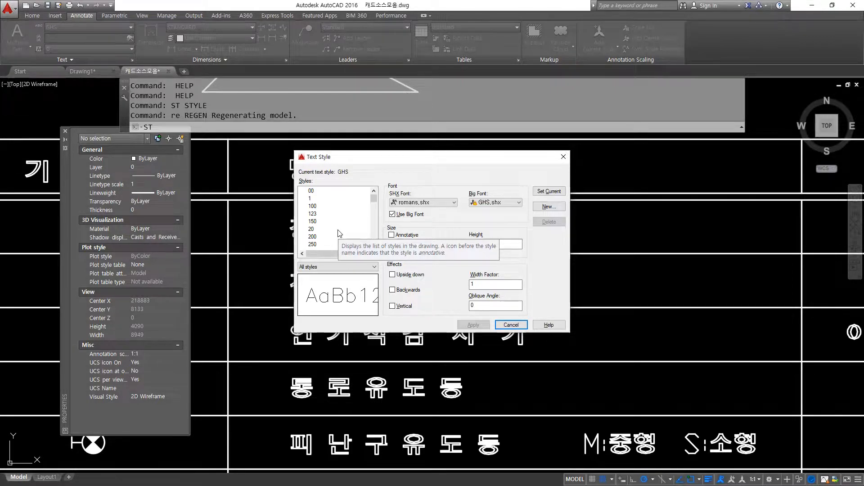
key(Escape)
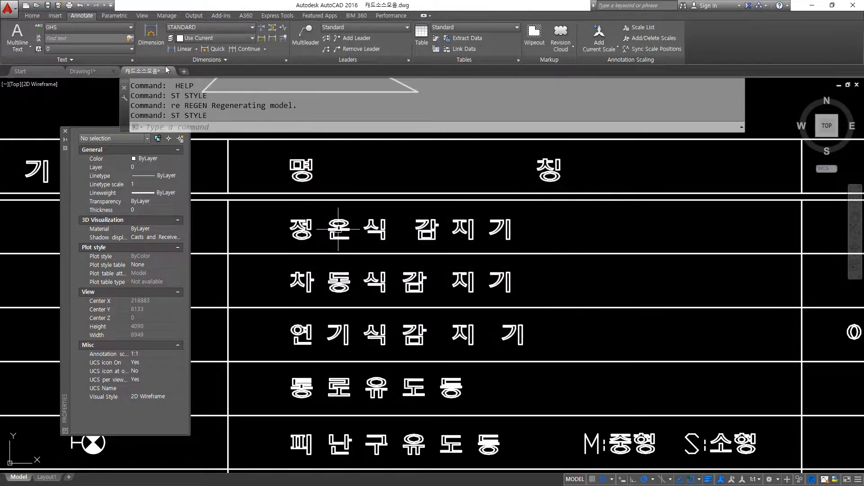
Step: Close the drawing 캐드소스모음.dwg without saving its changes
key(Escape)
key(Escape)
key(Escape)
click(168, 71)
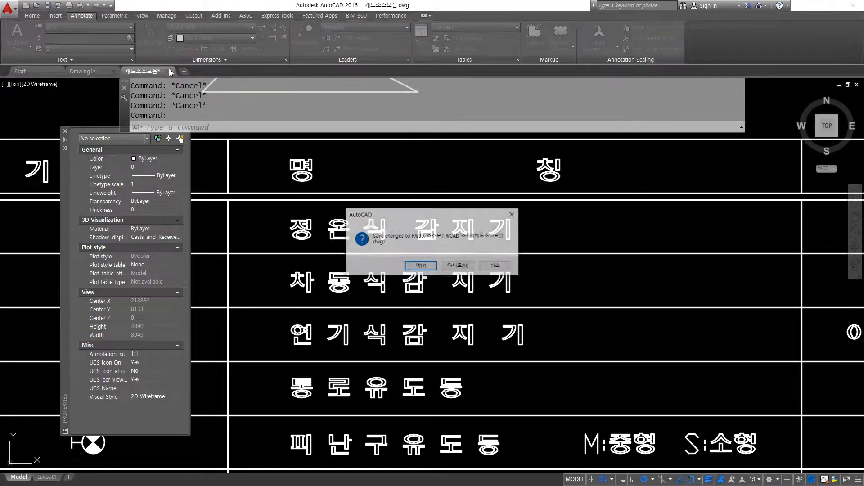
click(462, 267)
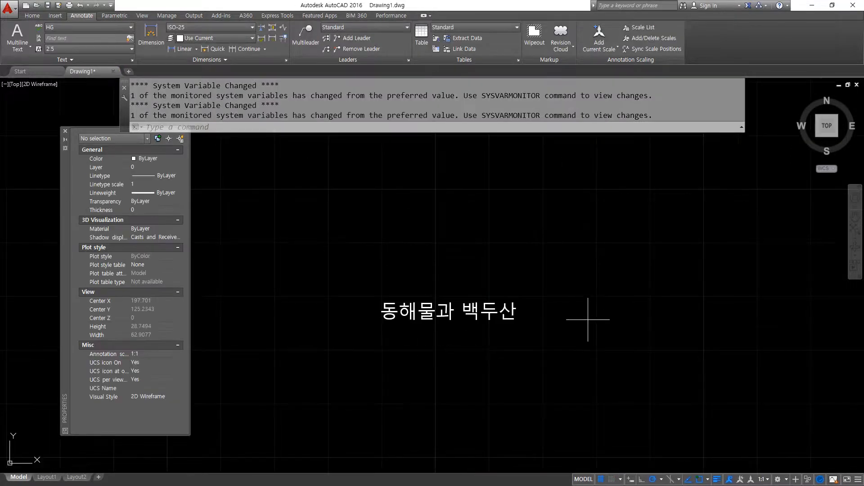
Step: Erase the text "동해물과 백두산" from Drawing1
click(588, 319)
click(367, 270)
text(e)
key(Return)
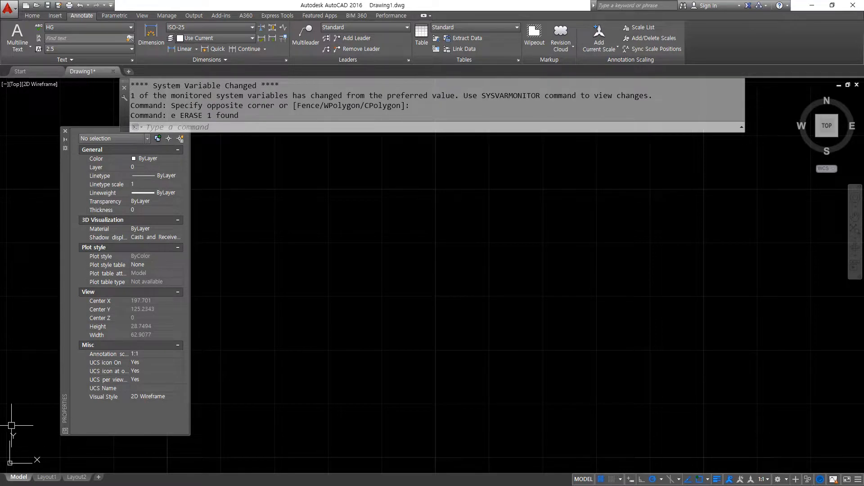
Step: Switch to the Notepad lecture notes and add "text2mtext(text를 mtext로 변환)" at the end of the textEDit line
key(alt+Tab)
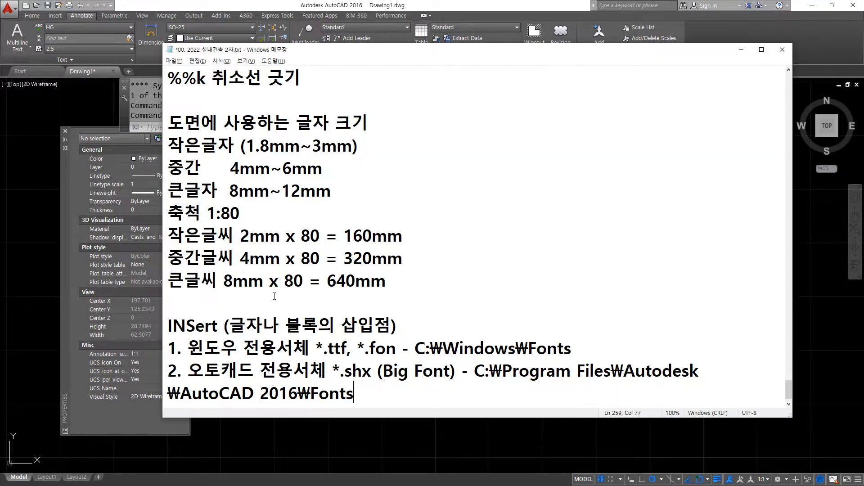
scroll(341, 252, down, 1)
scroll(342, 252, up, 6)
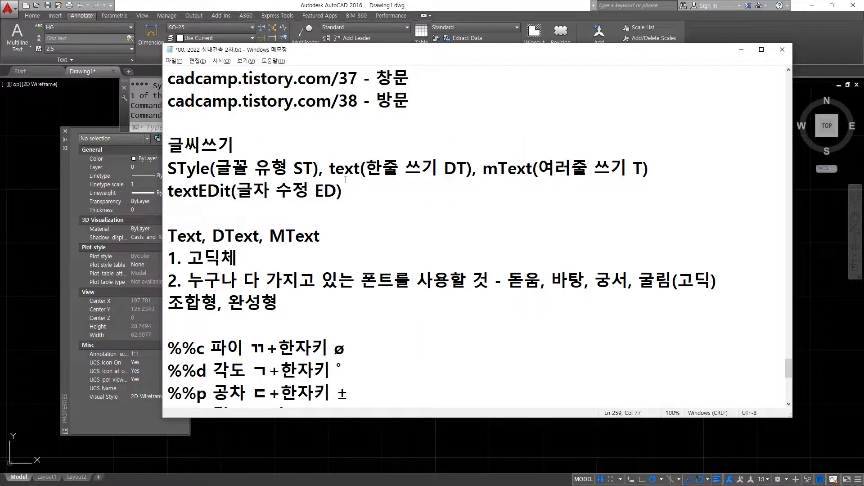
click(371, 190)
text(tex)
text(t2m)
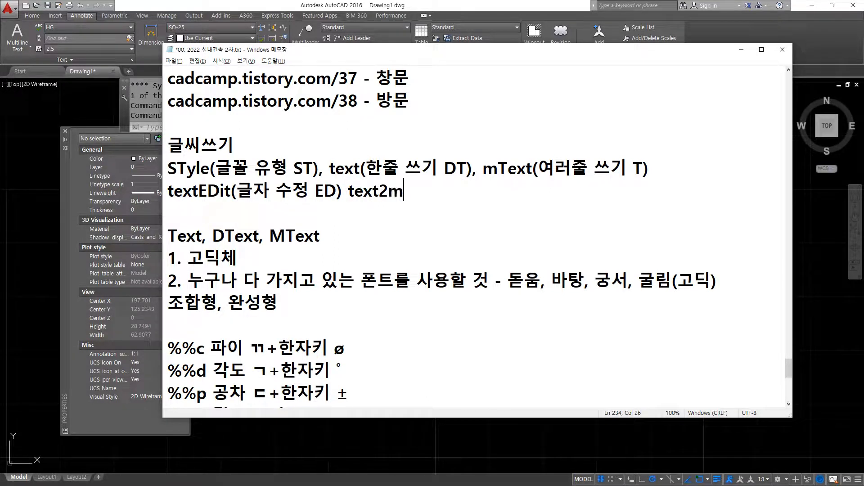
text(text()
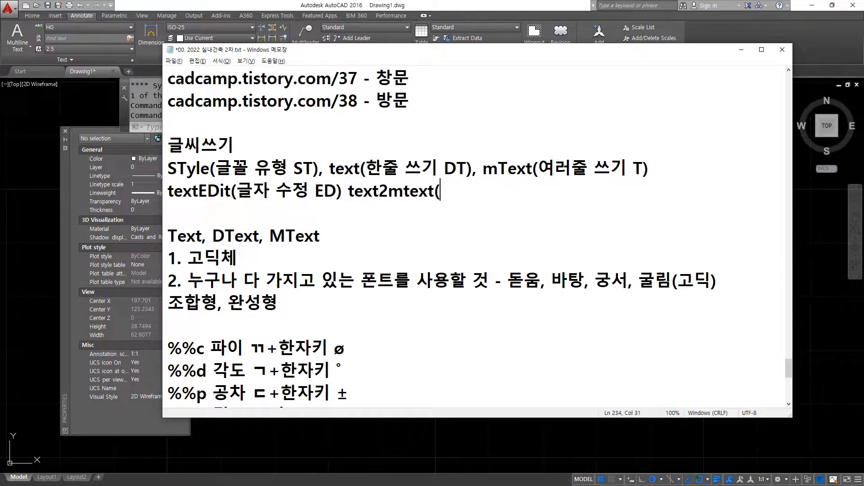
text(text를 )
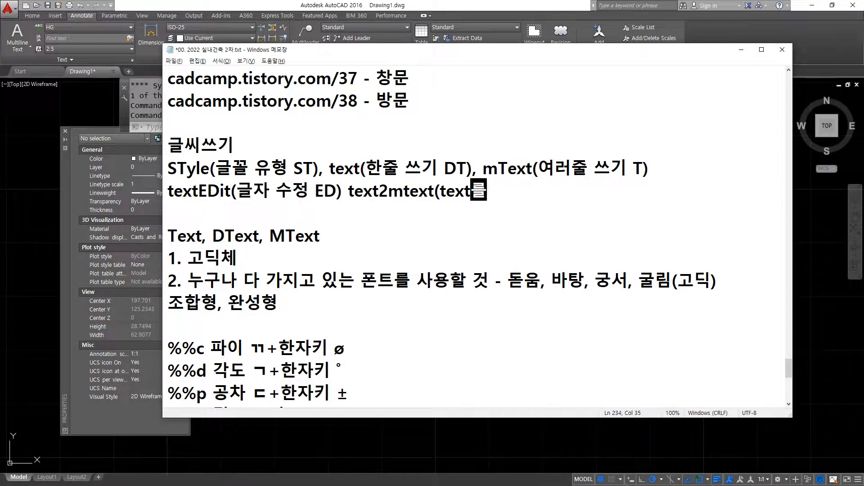
text(mtext)
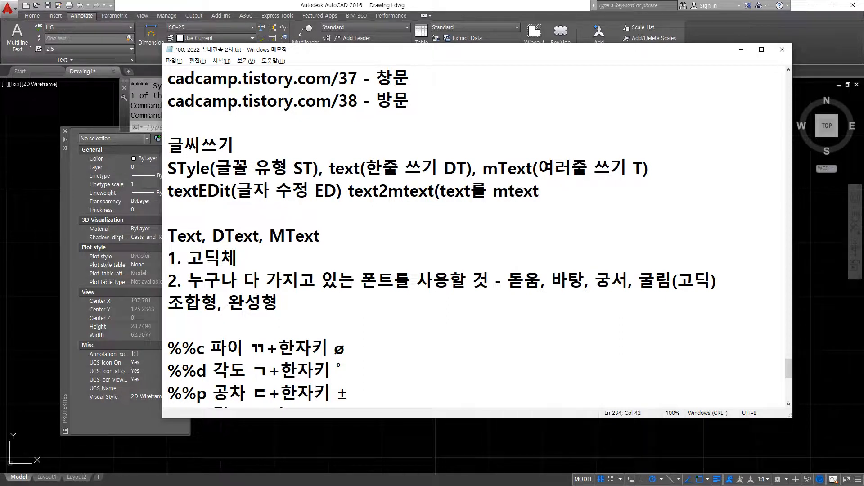
text(로 ㅂ변환()
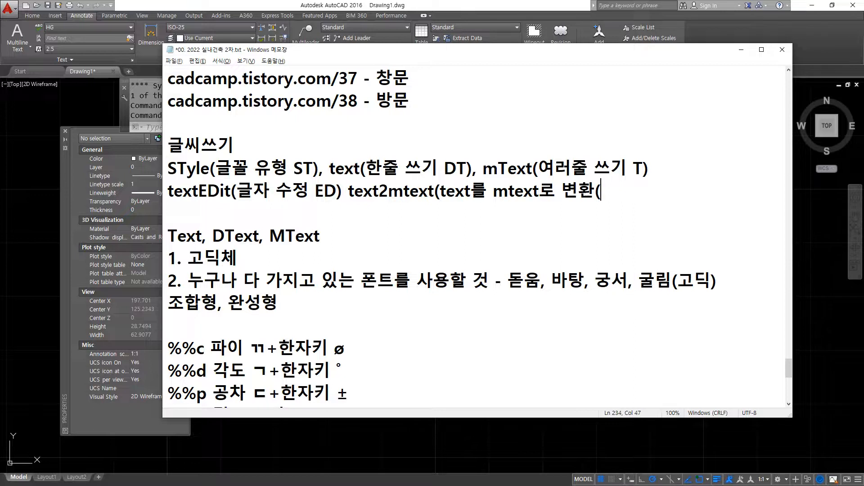
key(BackSpace)
text())
Step: Switch back to AutoCAD and undo the erasing of the text "동해물과 백두산"
key(alt+Tab)
key(ctrl+z)
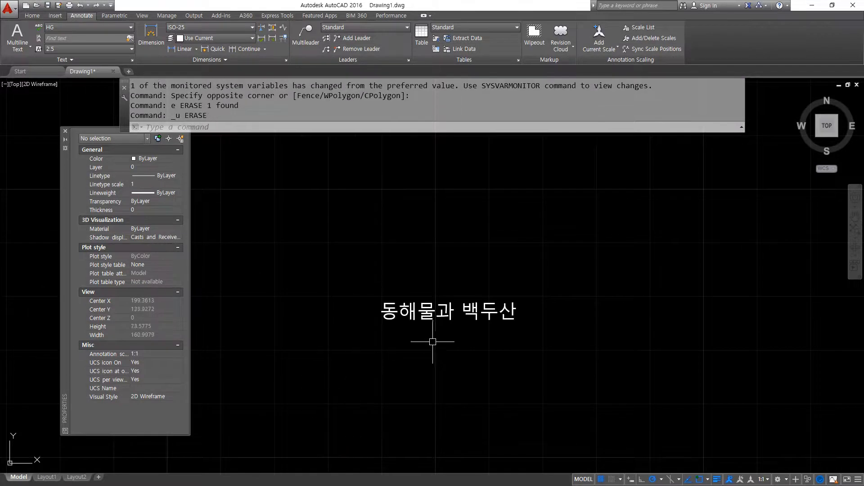
Step: Convert the single-line text "동해물과 백두산" to multiline text with the TXT2MTXT command
click(432, 316)
scroll(430, 333, up, 4)
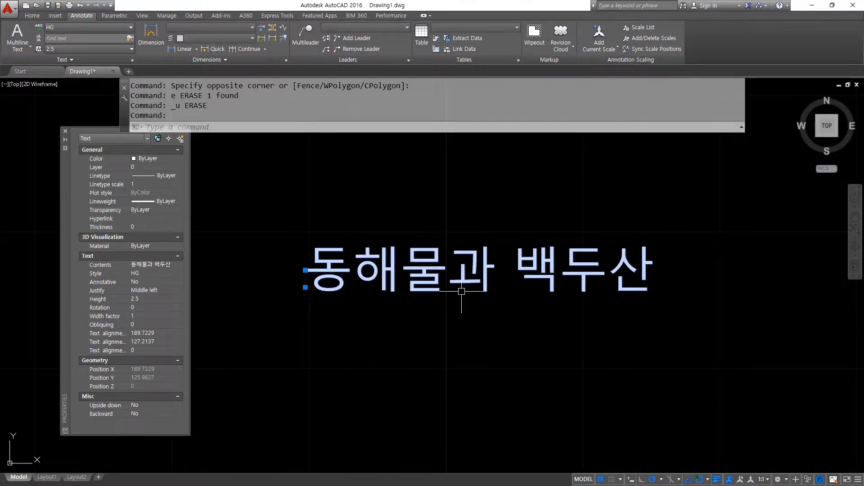
text(te)
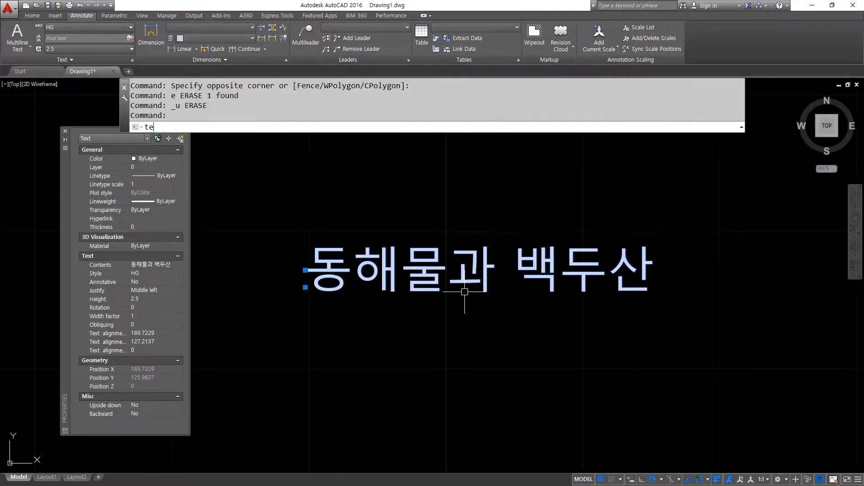
text(xt2mte)
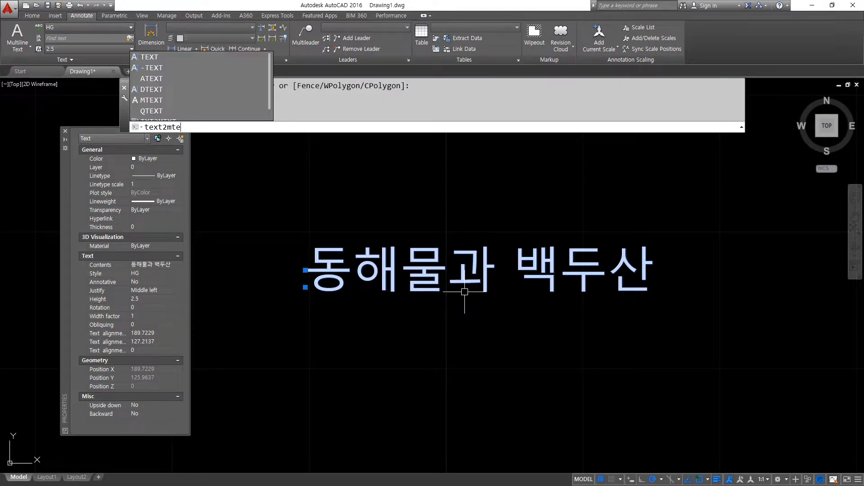
text(xt)
key(Return)
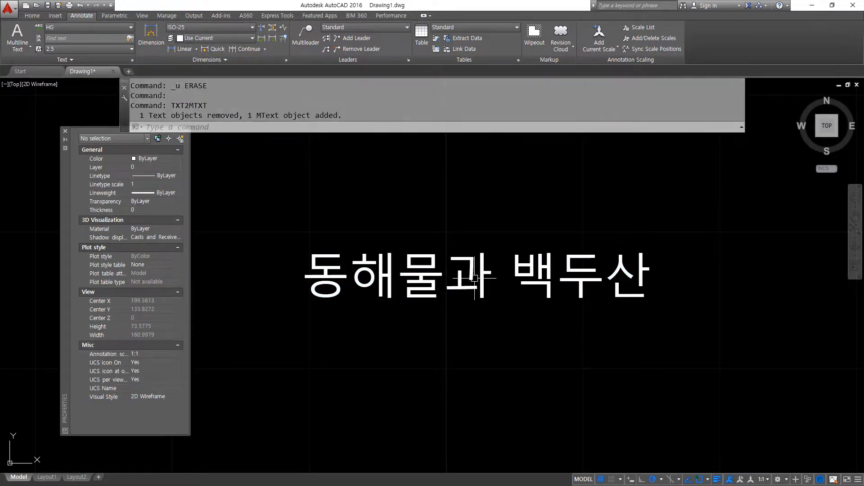
Step: Stretch the text box of the multiline text to about 8.9 high and about 29 wide
click(433, 289)
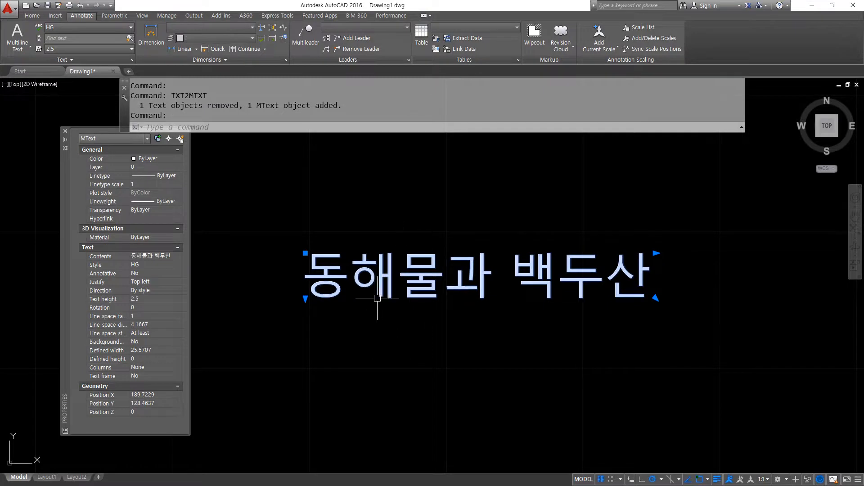
click(303, 298)
click(305, 375)
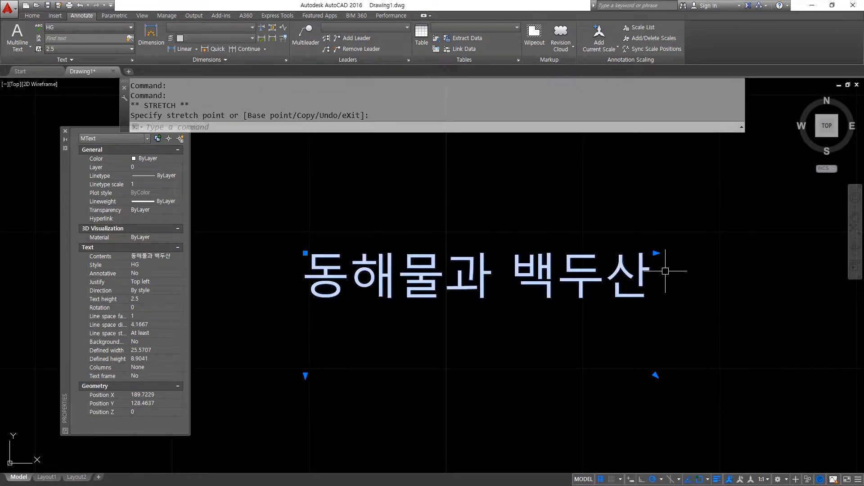
click(656, 253)
click(704, 251)
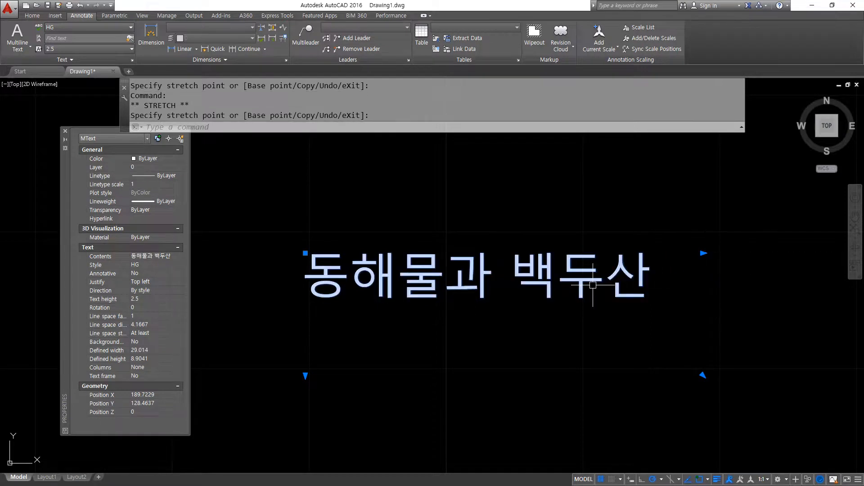
Step: Set the justification of the multiline text "동해물과 백두산" to Middle Center and finish editing it
click(593, 285)
key(Escape)
drag(481, 276, 277, 283)
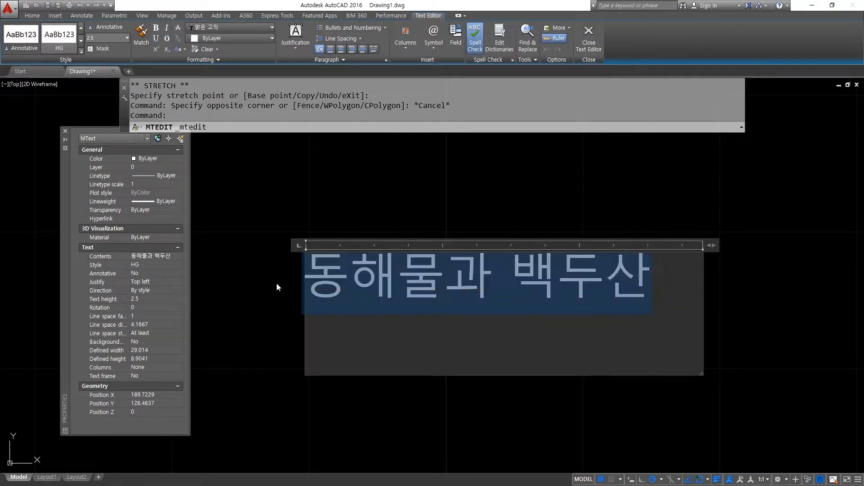
click(295, 36)
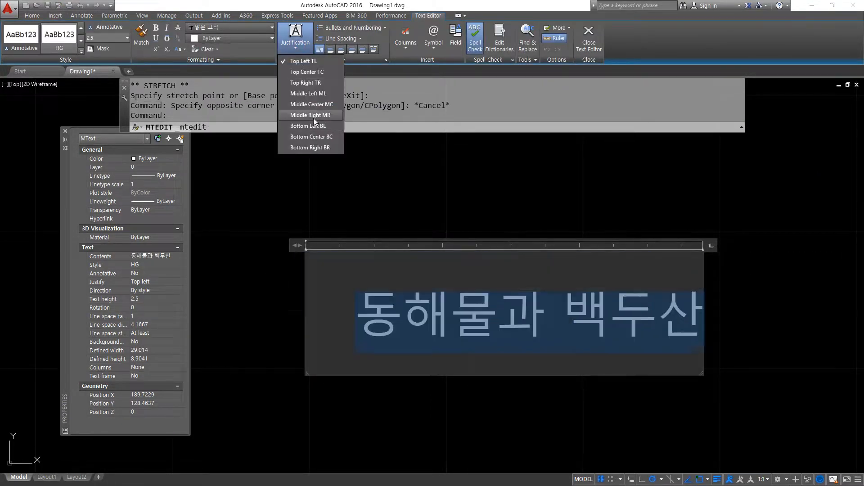
click(315, 104)
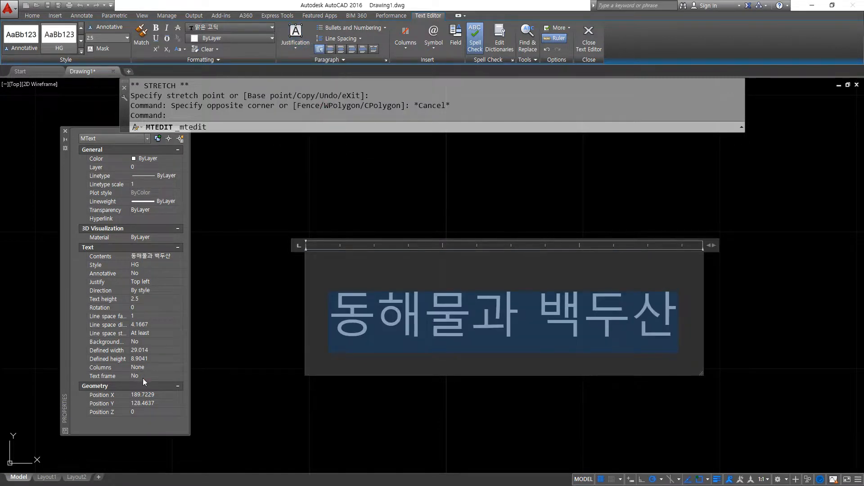
click(229, 173)
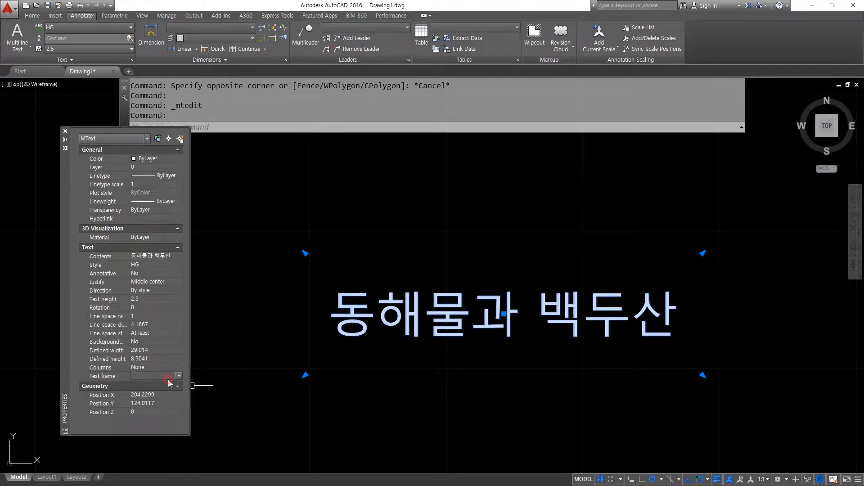
Step: Turn on the text frame of the multiline text by setting Text frame to Yes
click(144, 376)
click(173, 378)
click(167, 385)
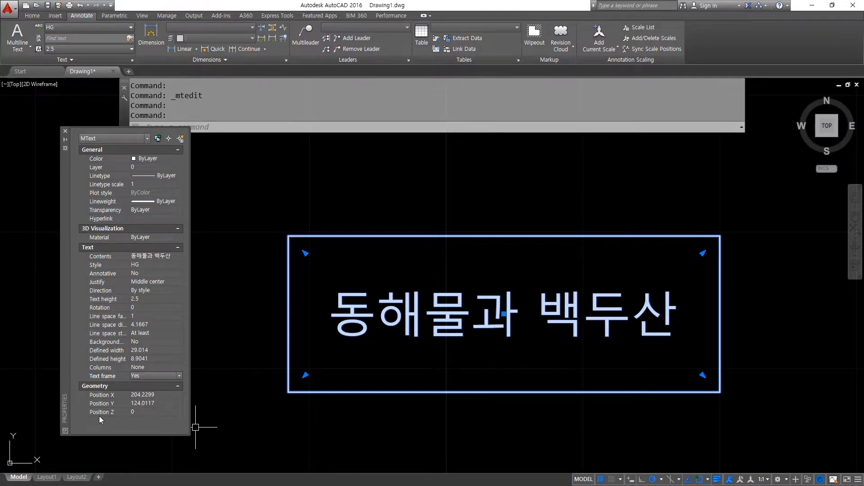
Step: Explode the framed multiline text and erase the separated rectangular frame around it
text(x)
key(Return)
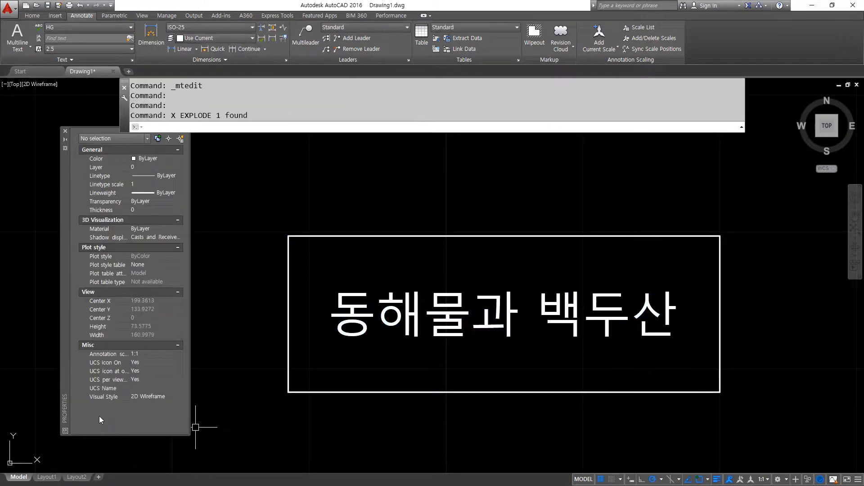
click(287, 247)
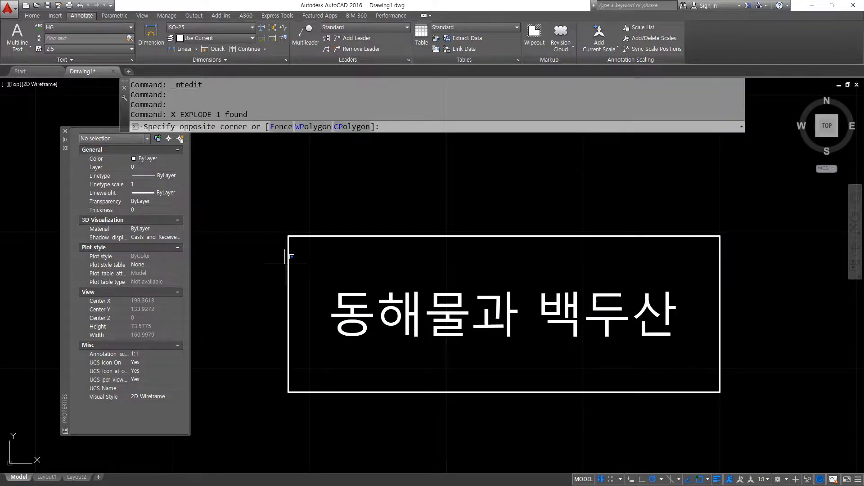
click(279, 283)
click(290, 291)
click(292, 292)
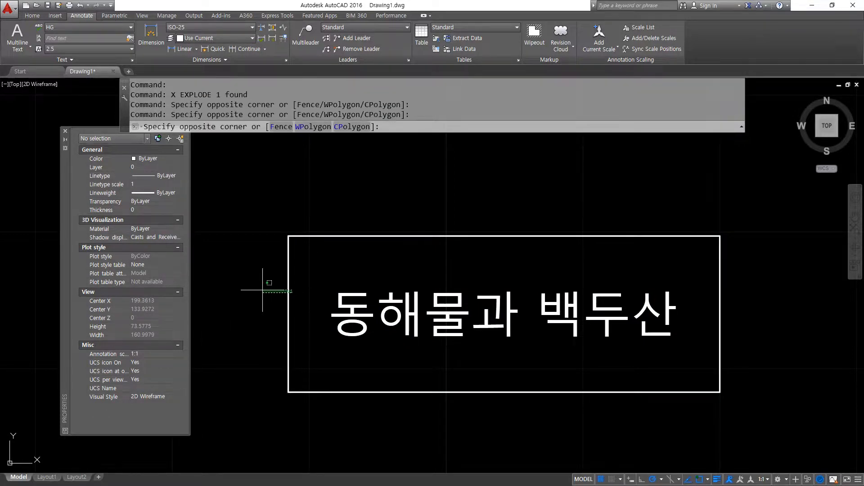
click(262, 291)
key(Delete)
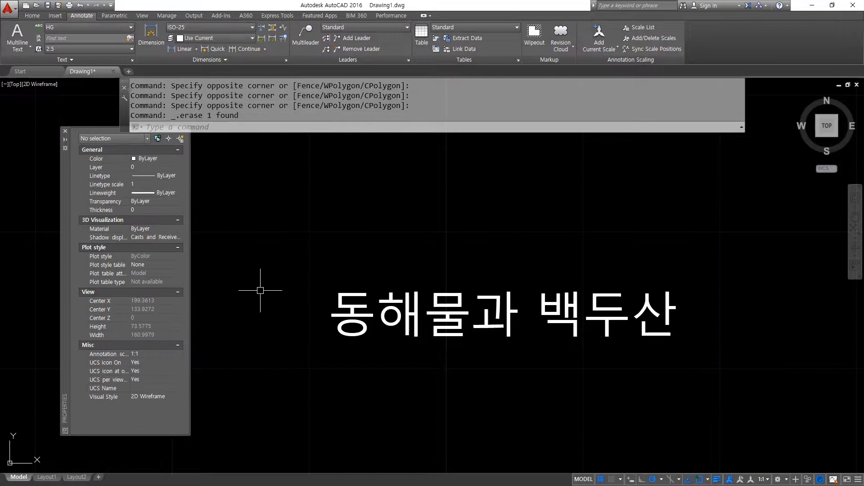
Step: Open the exploded text "동해물과 백두산" for in-place editing to check its text type, and close it without changes
click(473, 329)
double_click(437, 331)
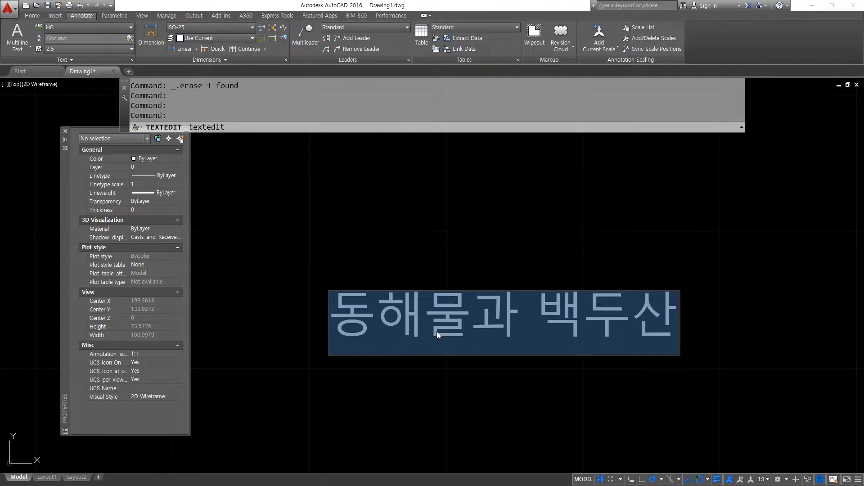
key(Escape)
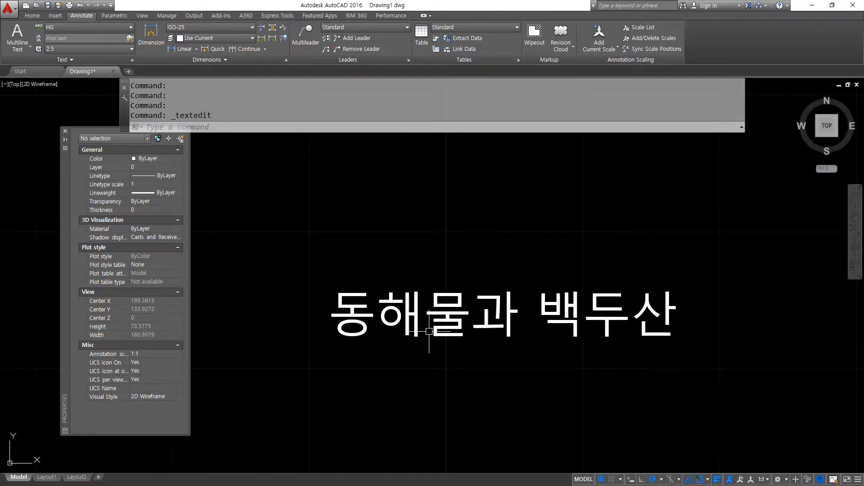
Step: Convert the exploded text "동해물과 백두산" back to multiline text with TXT2MTXT and open it for editing
text(text2m)
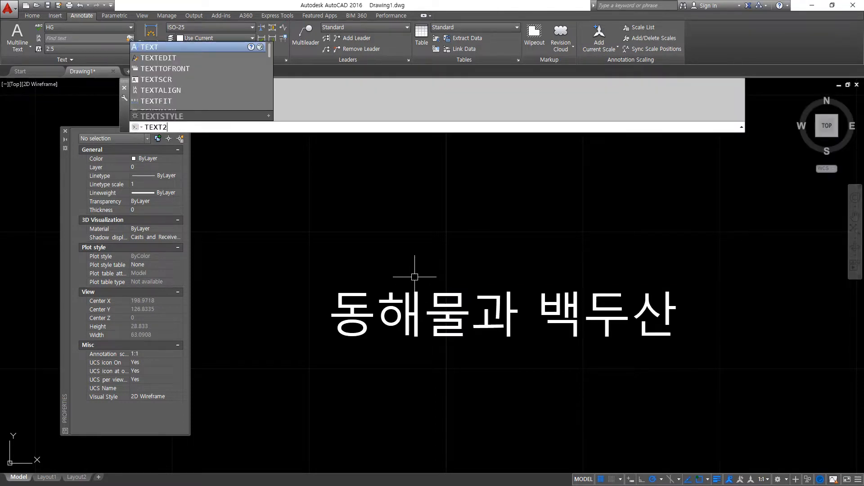
text(txt)
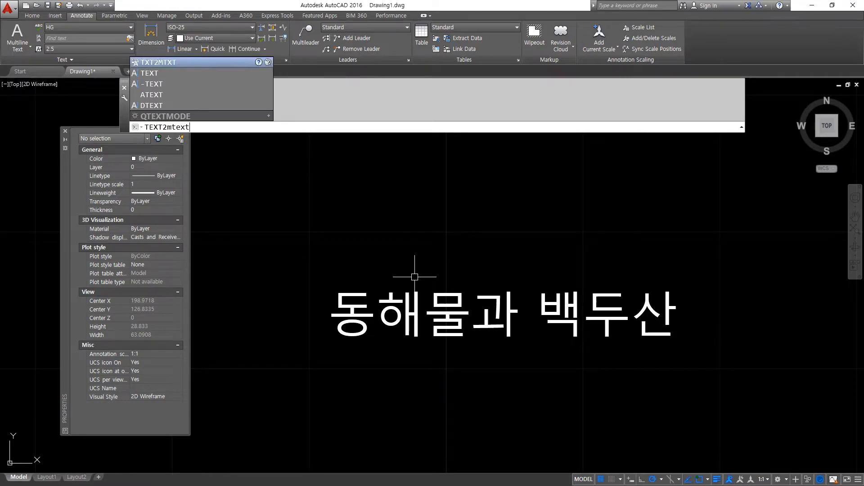
key(Return)
click(397, 308)
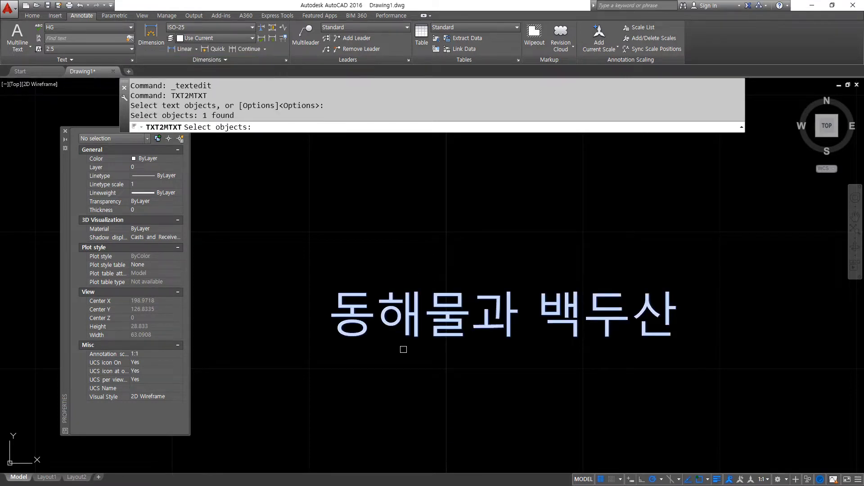
key(Return)
click(447, 323)
double_click(446, 323)
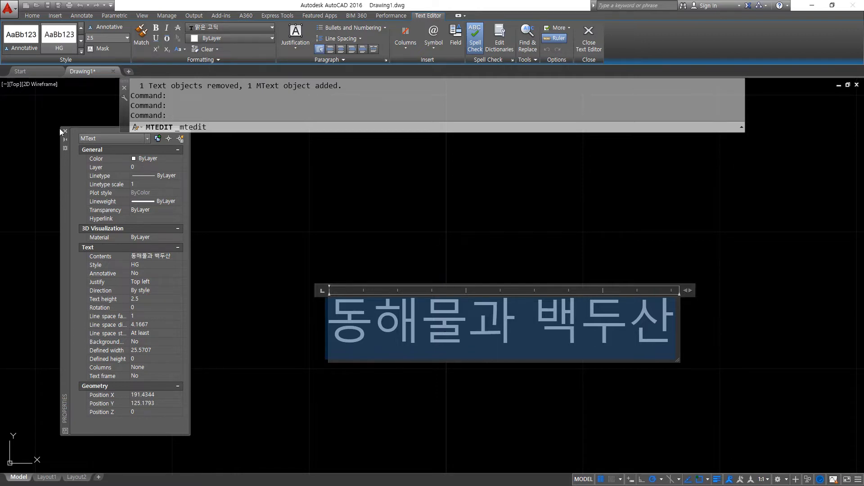
Step: Switch to the Notepad lecture notes and add "mtext를 분해(eXplode)하면 text가 돼고" at the end, after a blank line
key(alt+Tab)
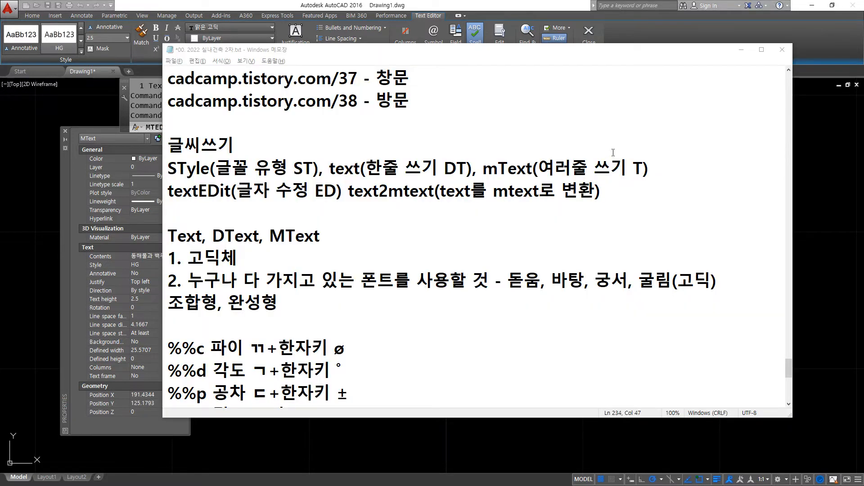
click(610, 191)
key(Return)
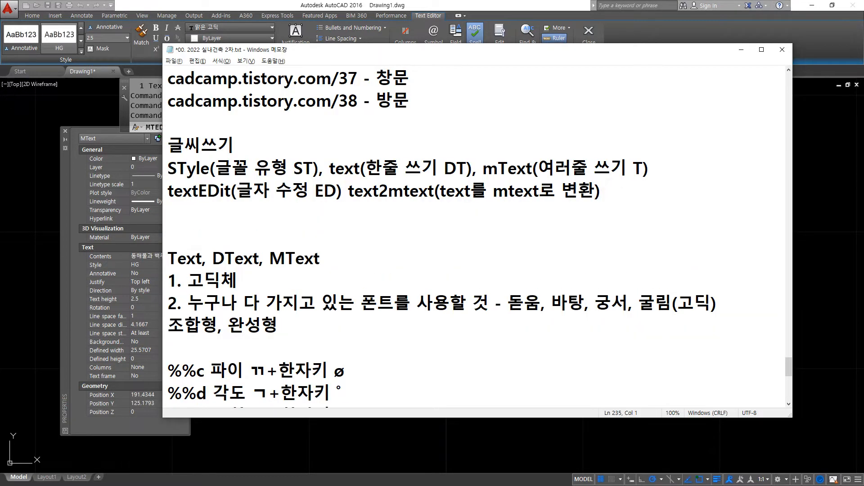
key(BackSpace)
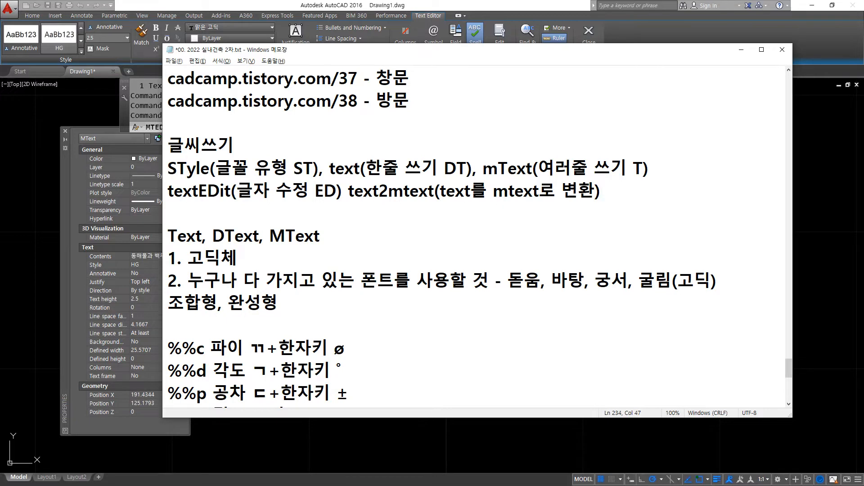
scroll(560, 308, down, 6)
click(464, 394)
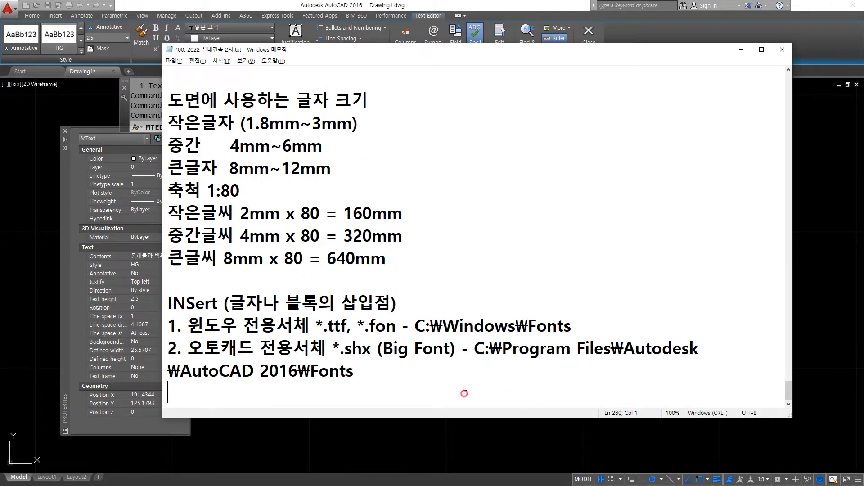
key(Return)
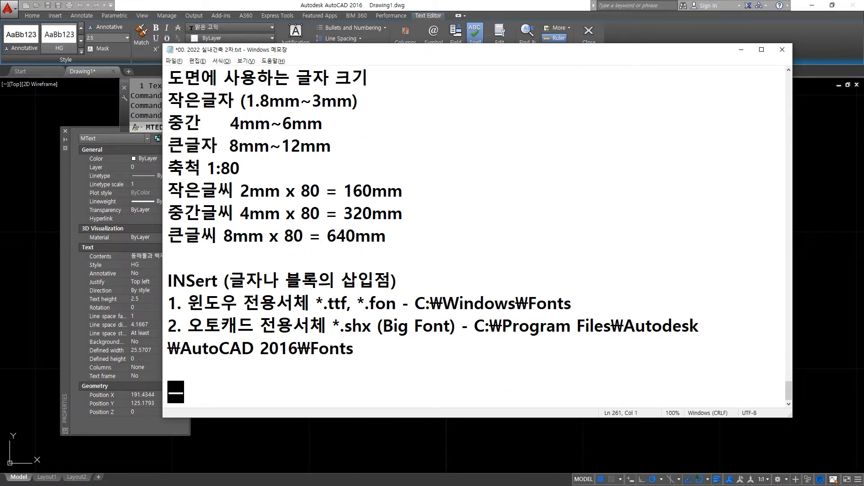
text(mtext)
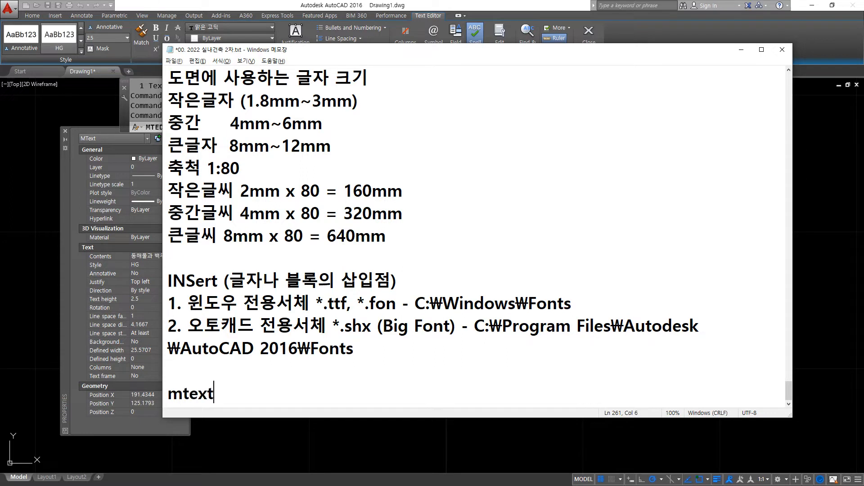
text(를 분해()
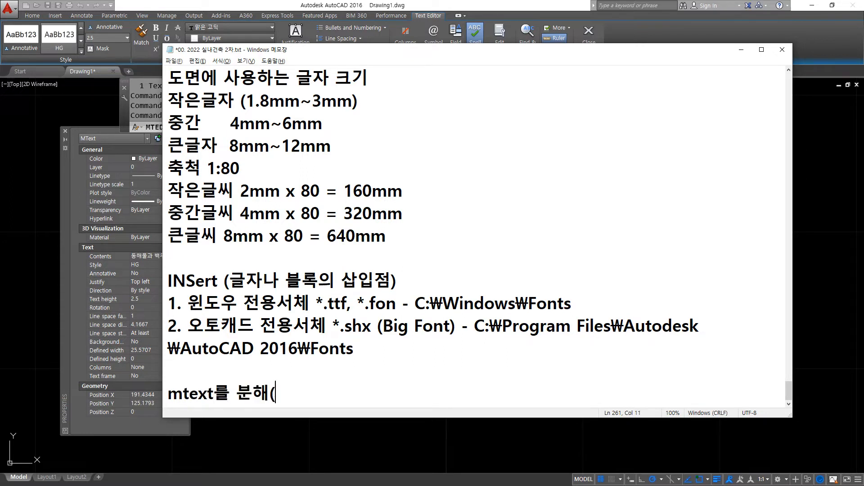
text(eXplode)하면 )
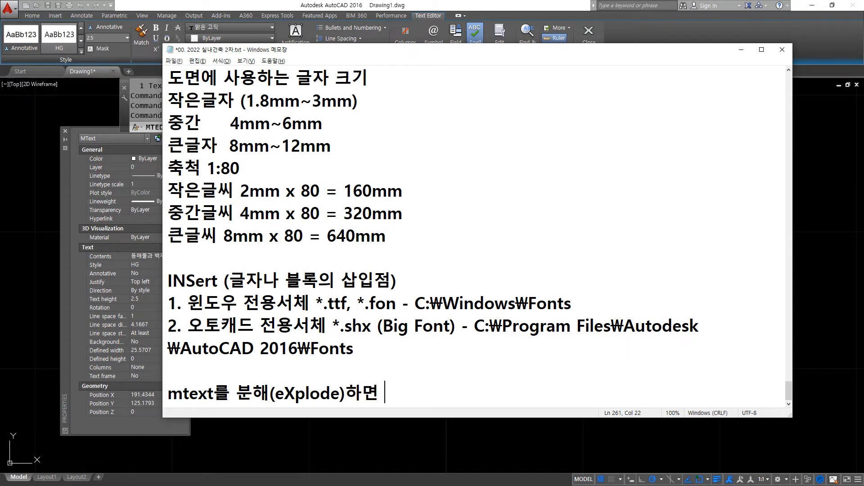
text(textㄱ가 돼고)
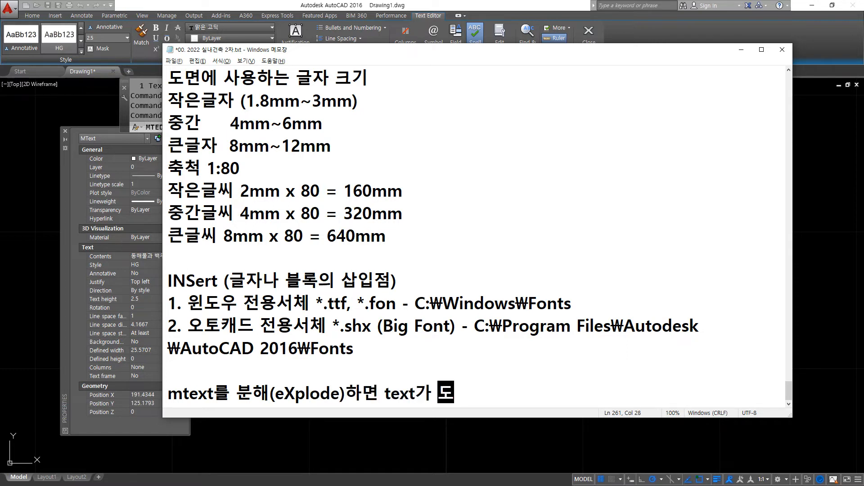
Step: Add the line "text는 text2mtext명령을 이용하면 mtext가 됩니다." below the note about exploding mtext
key(Return)
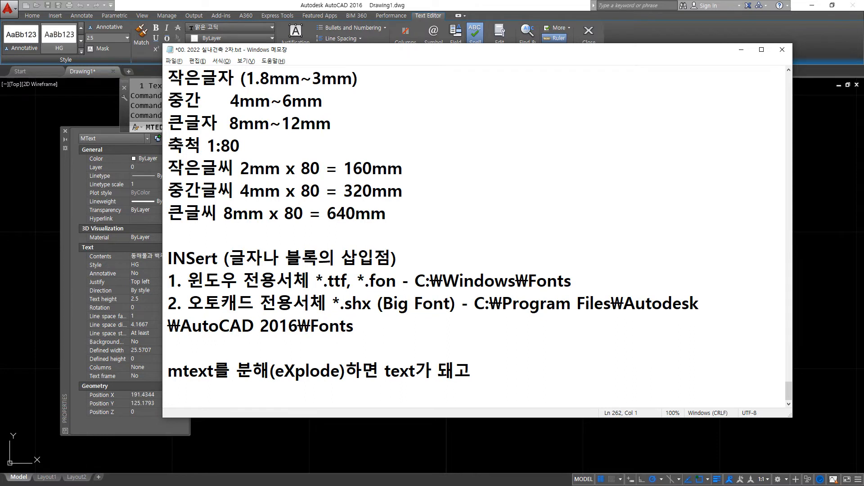
text(text는 text2)
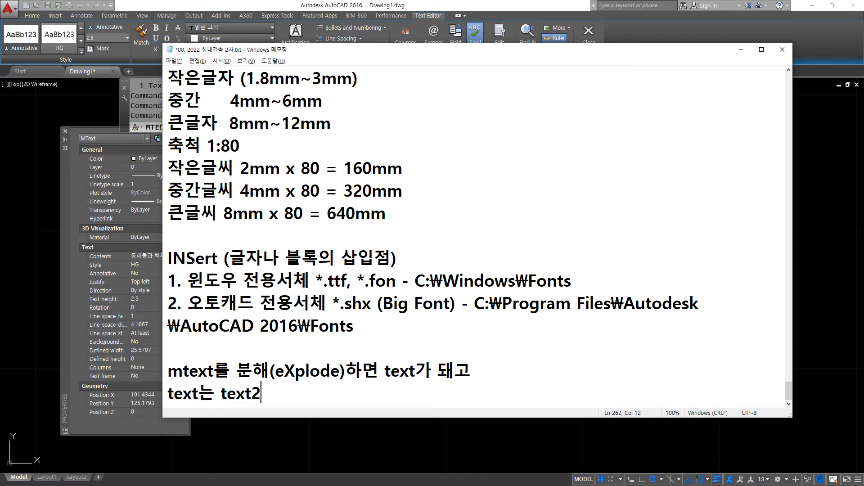
text(mtext며령)
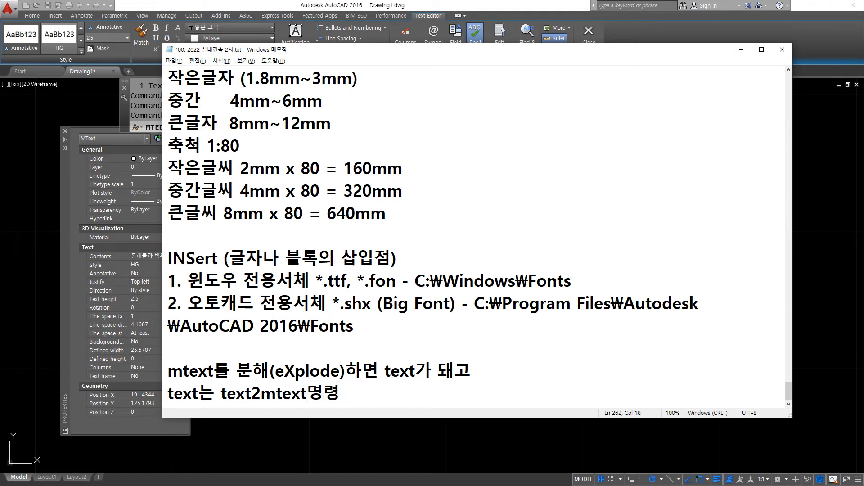
text(을 이용하면 )
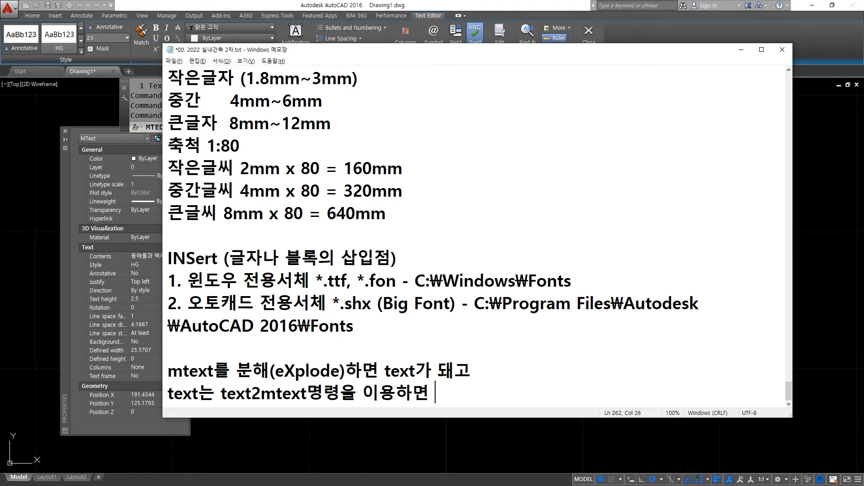
text(mtext가 됩니다.)
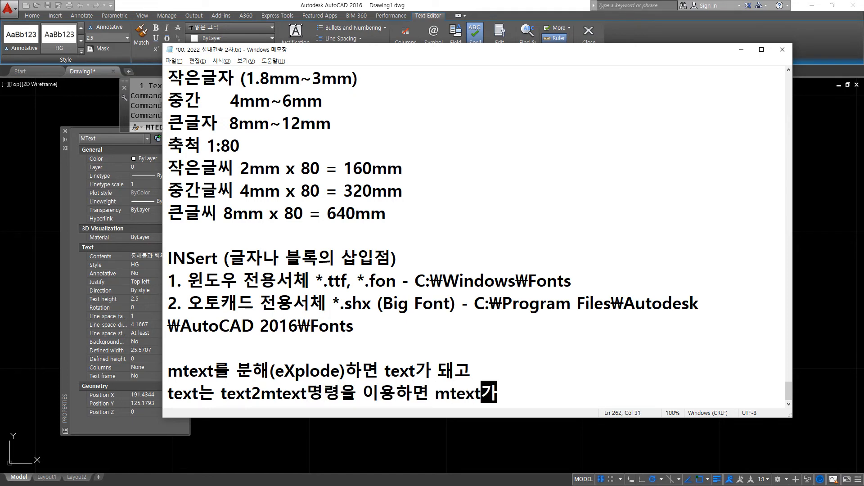